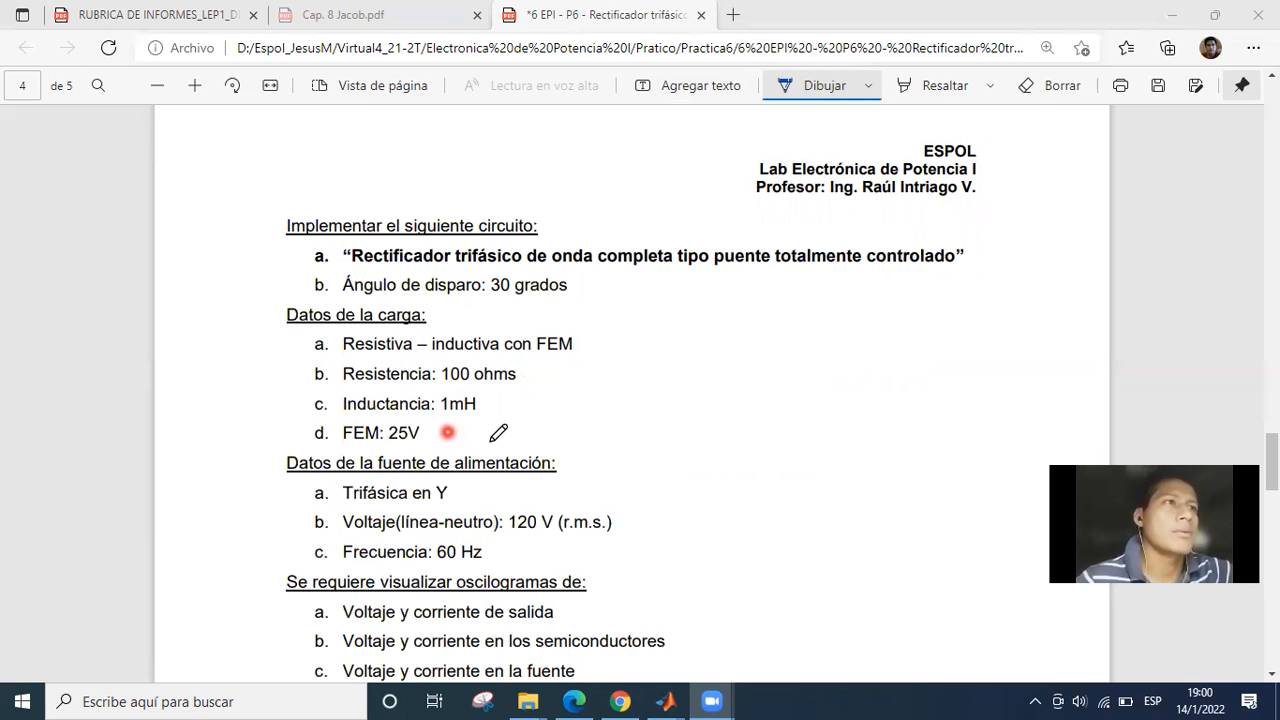
Review the assignment's load data, supply data and required oscillograms on page 4 of the practice PDF.
scroll(560, 440, "down", 1)
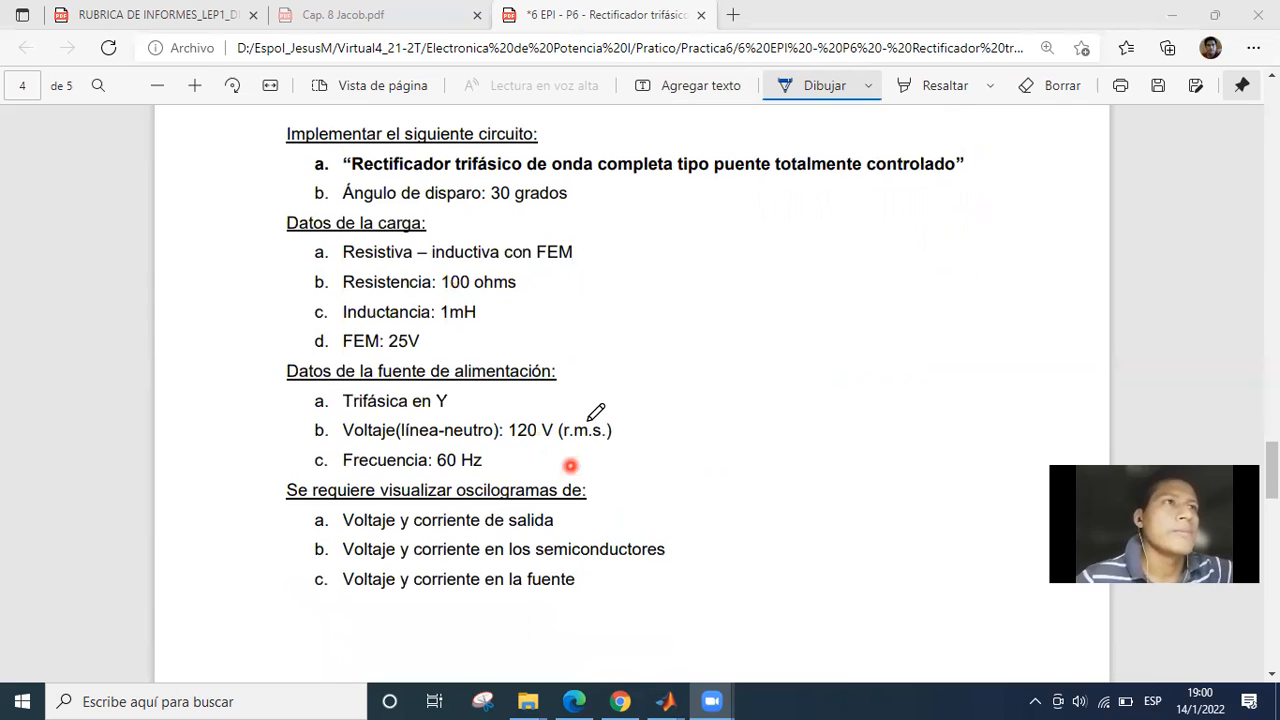
scroll(590, 420, "down", 2)
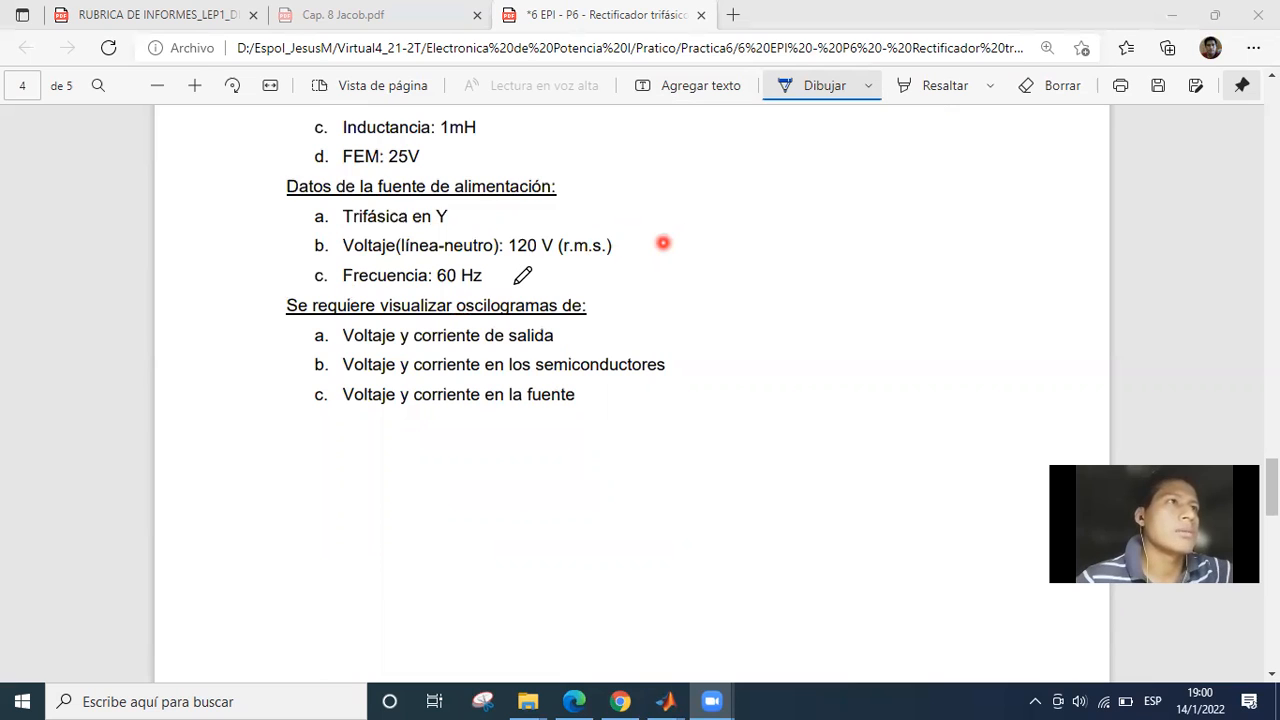
scroll(628, 333, "down", 1)
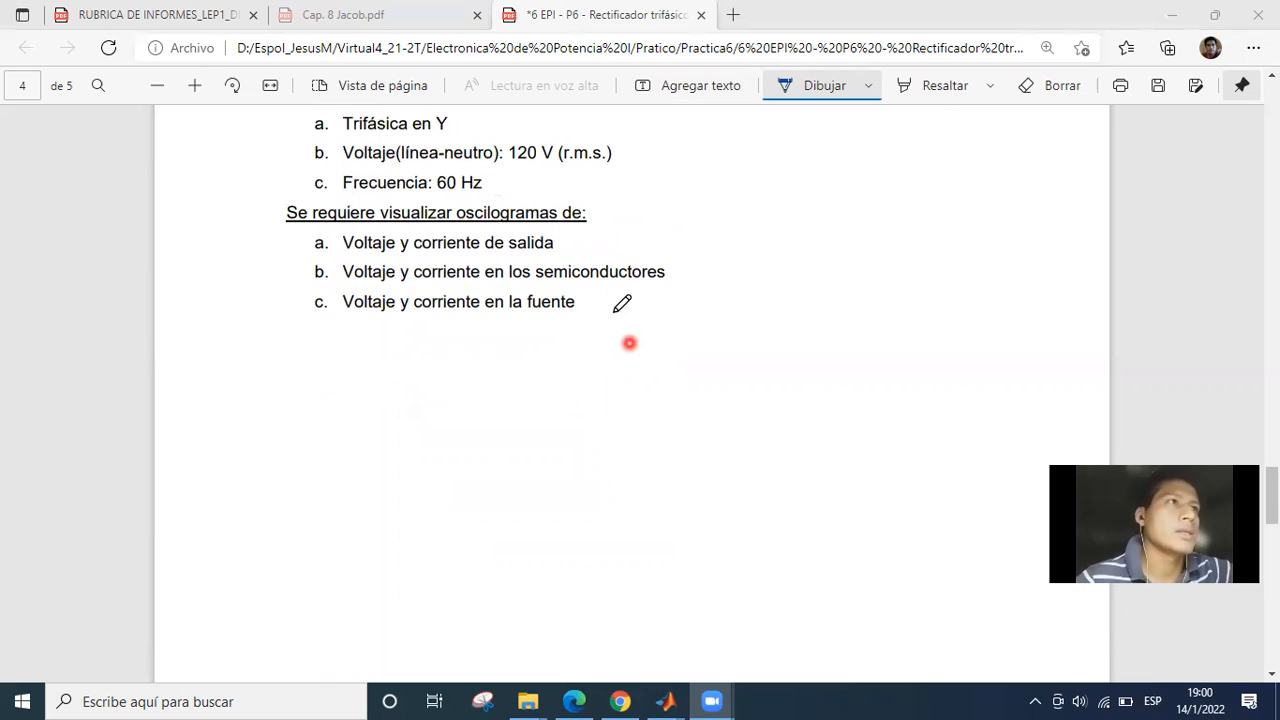
scroll(614, 310, "up", 1)
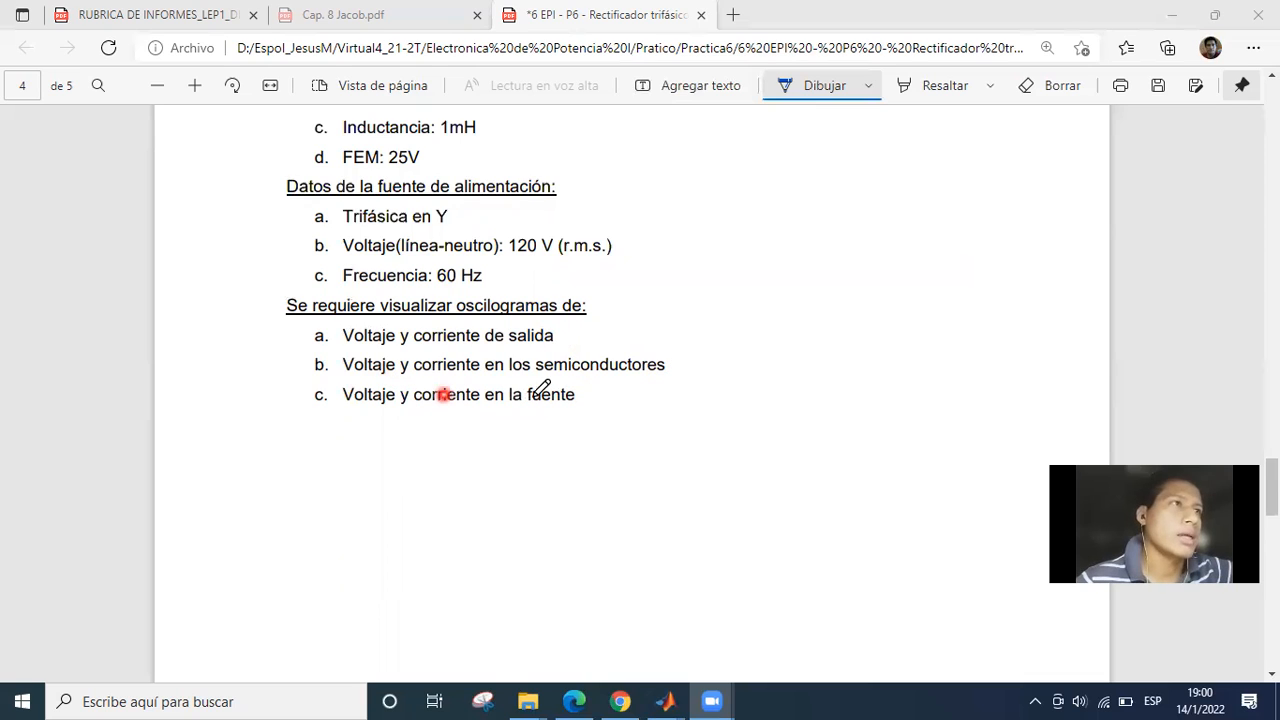
Switch to the rectifier model in Simulink and examine the three-phase source section with its voltage and current measurements.
left_click(681, 694)
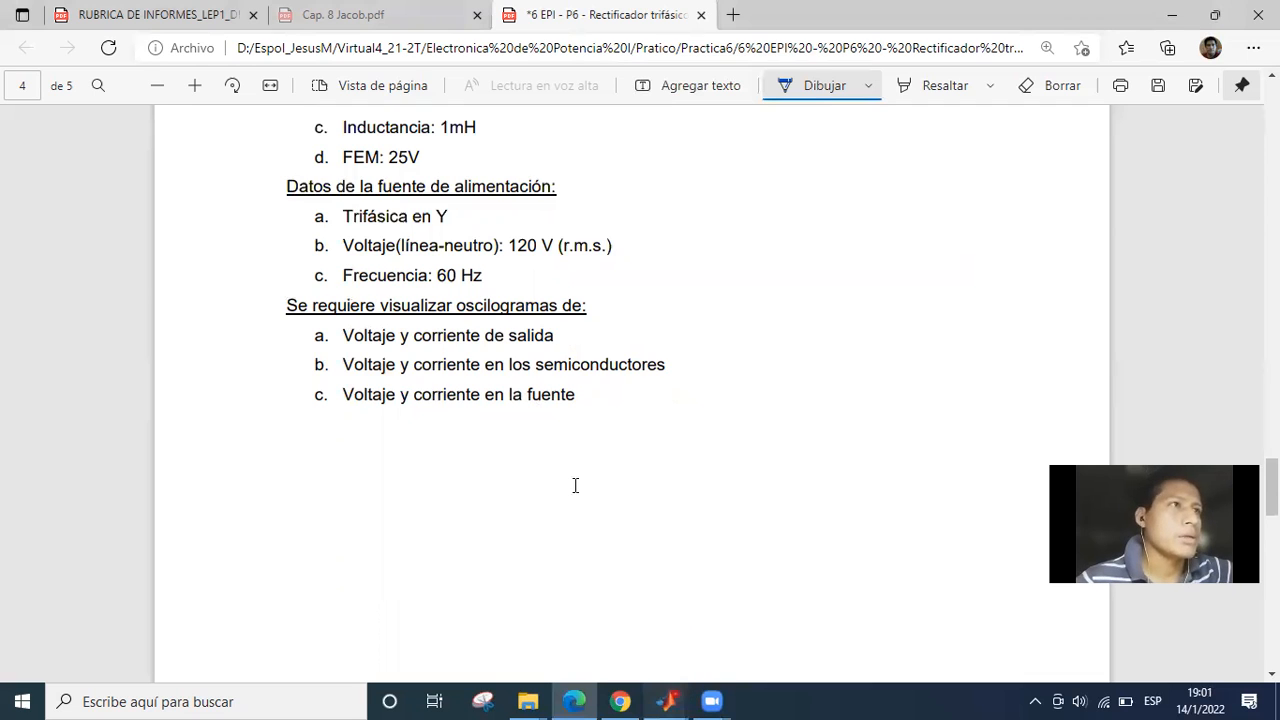
key("alt+Tab")
left_click(803, 395)
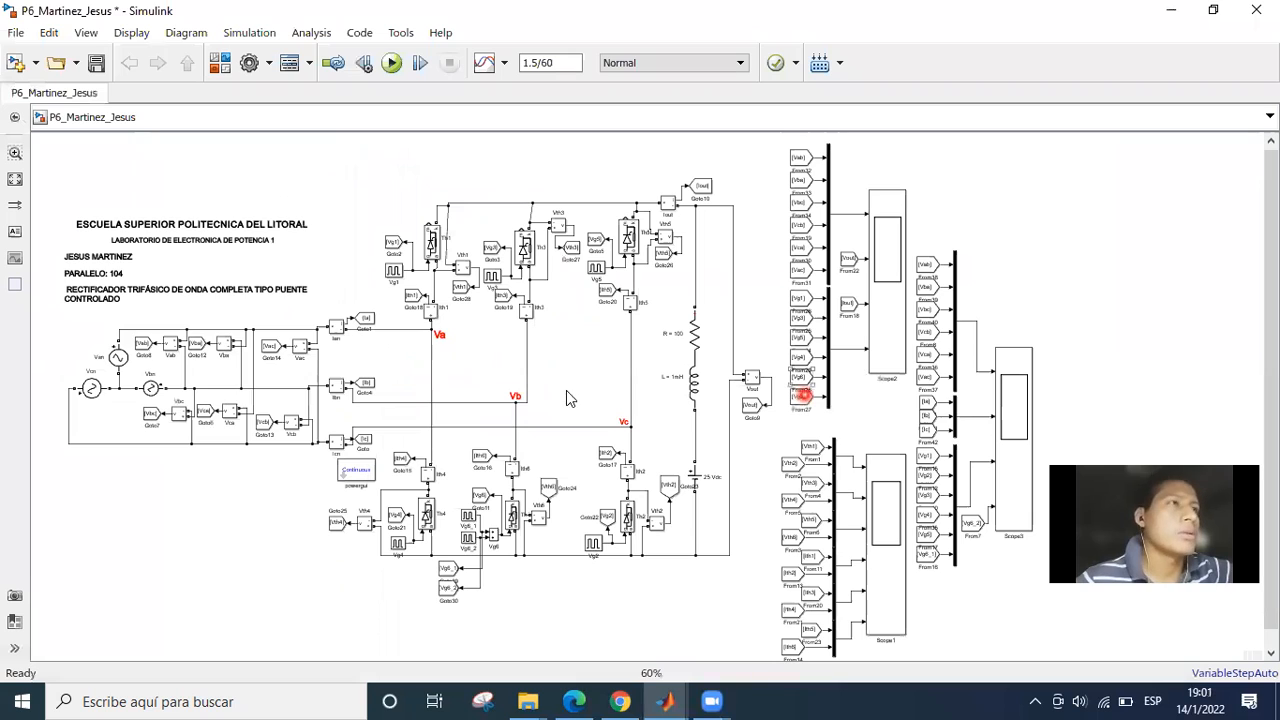
left_click(573, 390)
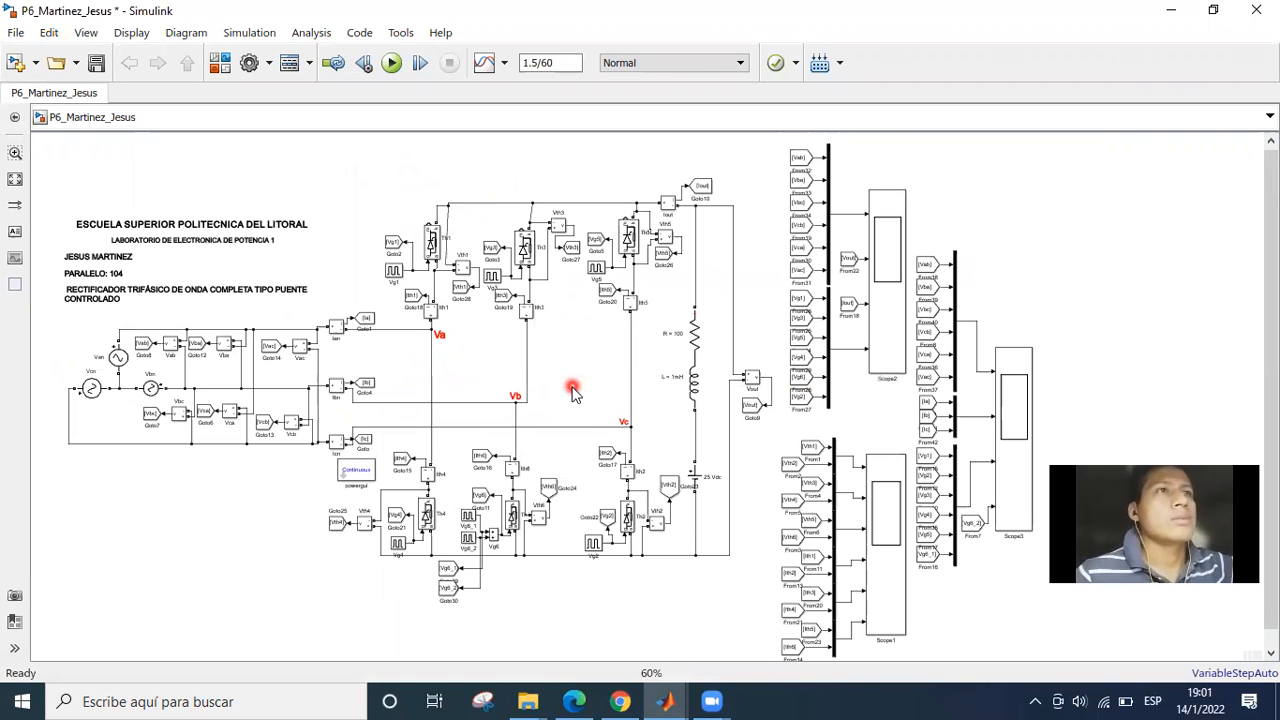
left_click(394, 417)
left_click(392, 373)
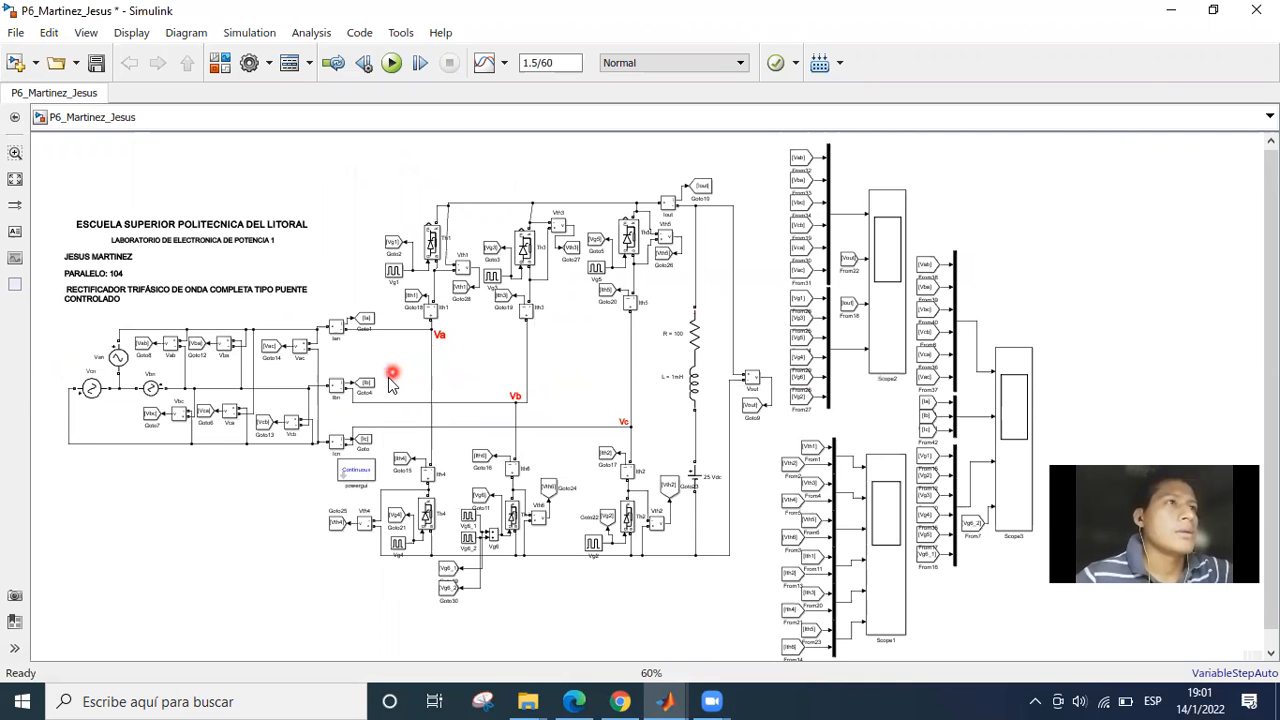
scroll(392, 375, "up", 3)
left_click_drag(544, 345, 770, 357)
scroll(752, 349, "up", 1)
scroll(815, 358, "up", 1)
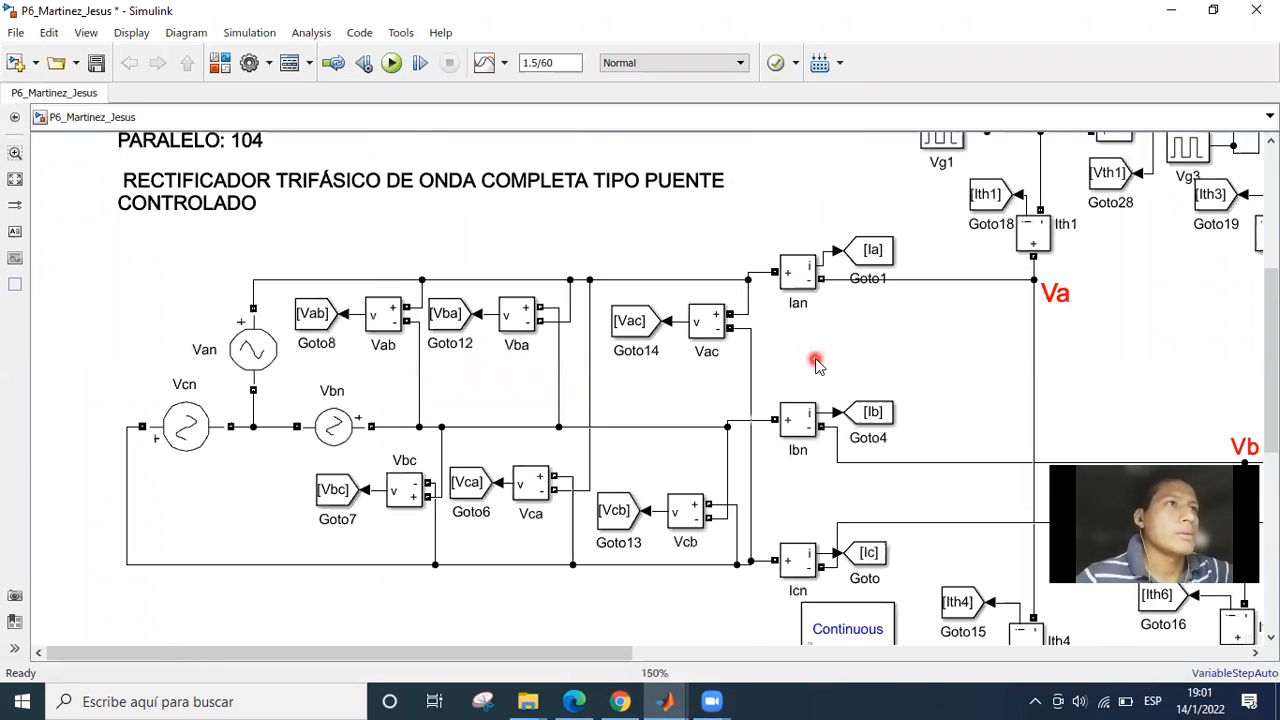
Return to the practice PDF in Edge and draw check marks beside the supply's Y connection, 120 V r.m.s. voltage and 60 Hz frequency.
left_click(686, 700)
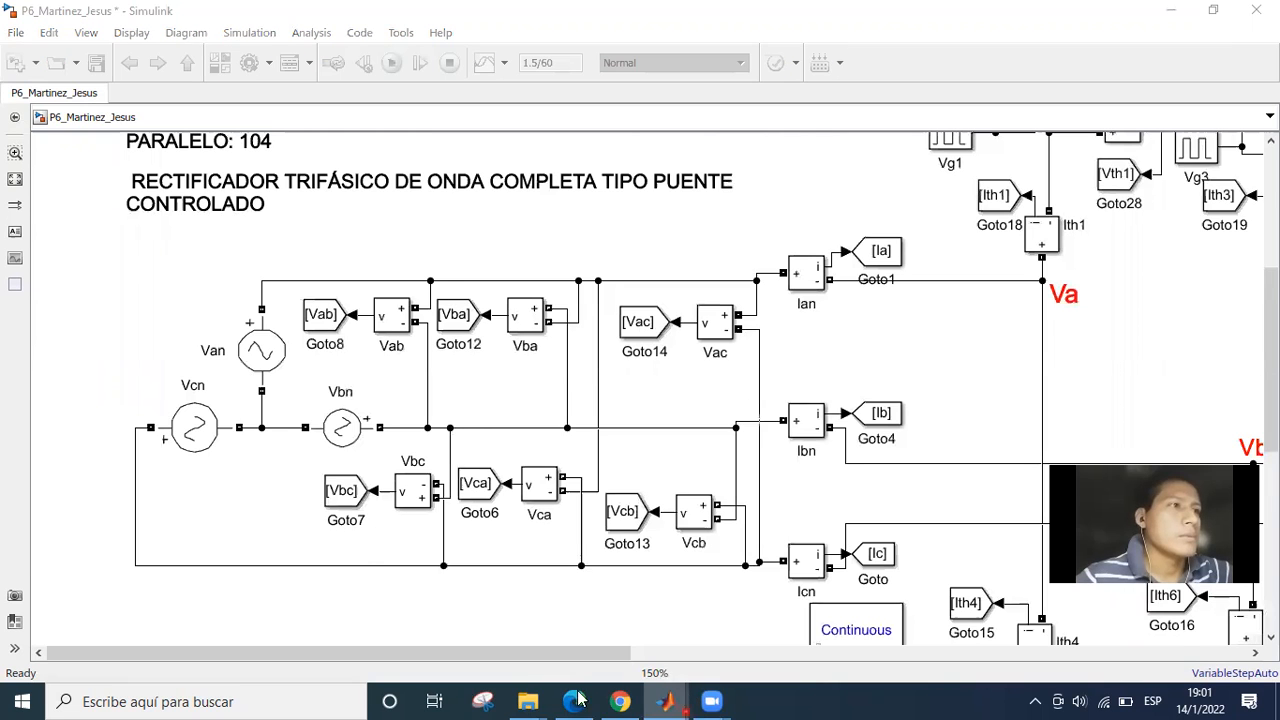
left_click(576, 698)
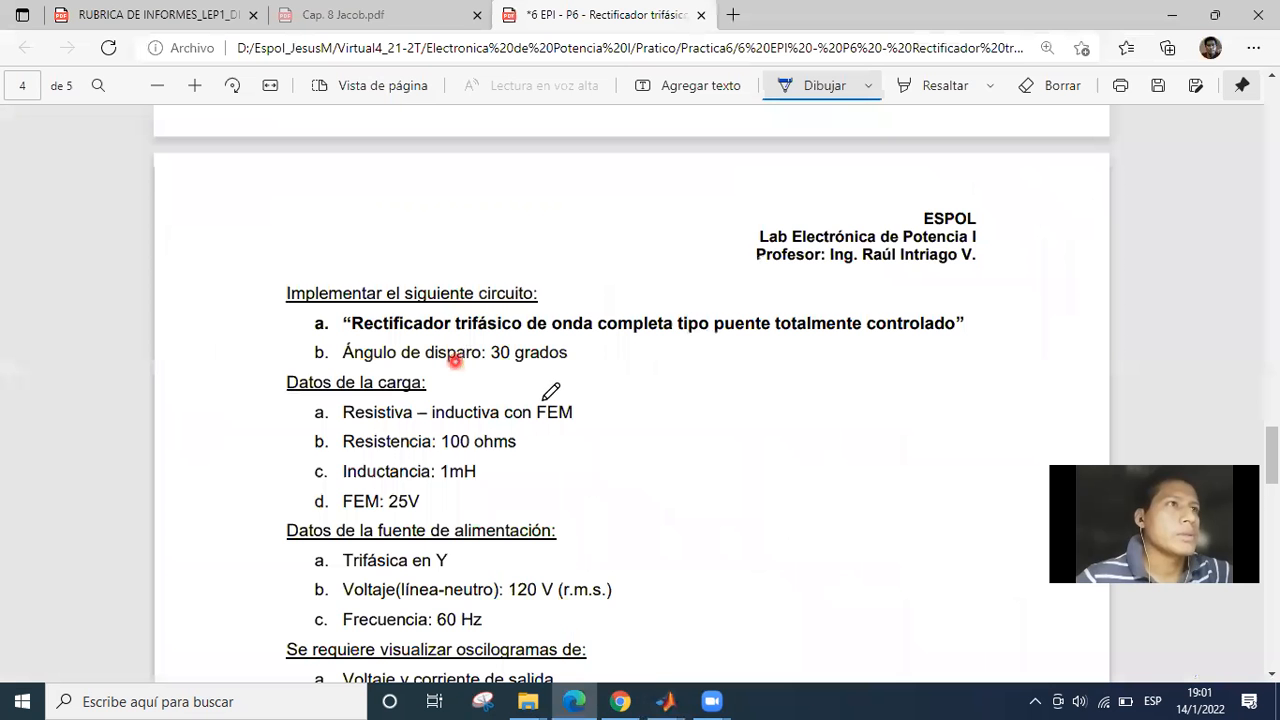
scroll(575, 425, "up", 1)
scroll(560, 445, "down", 2)
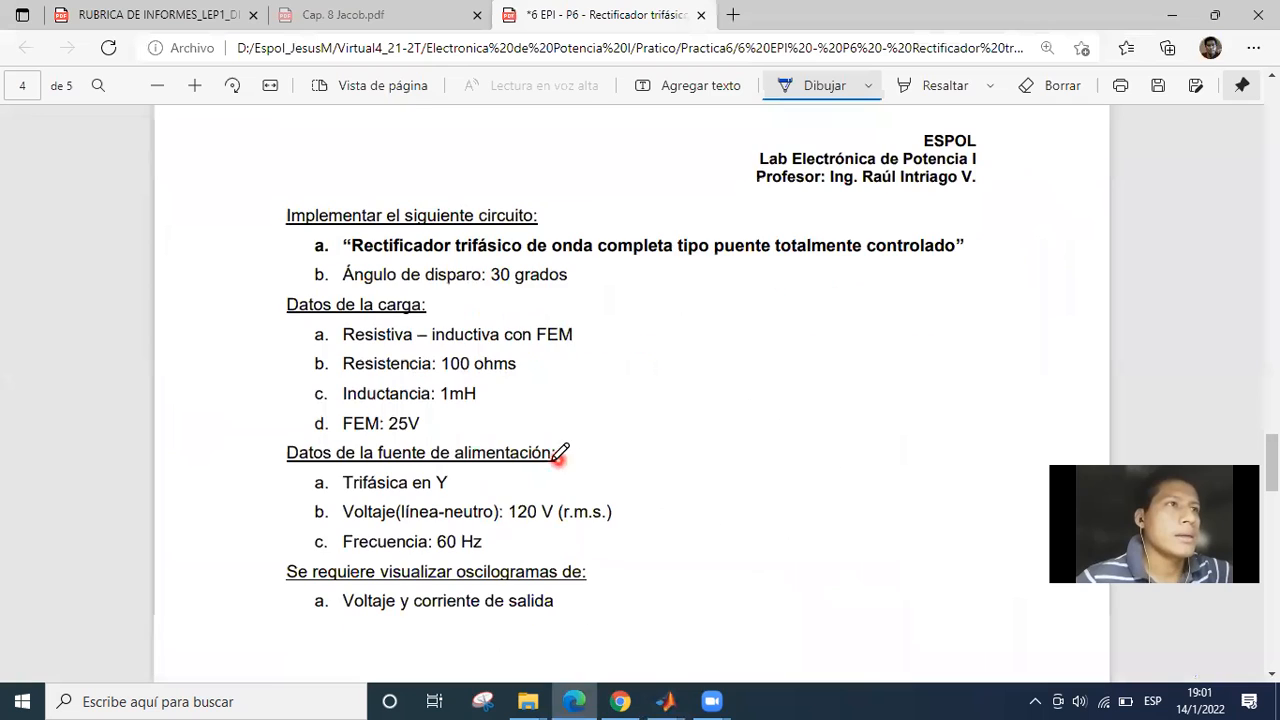
scroll(452, 415, "down", 1)
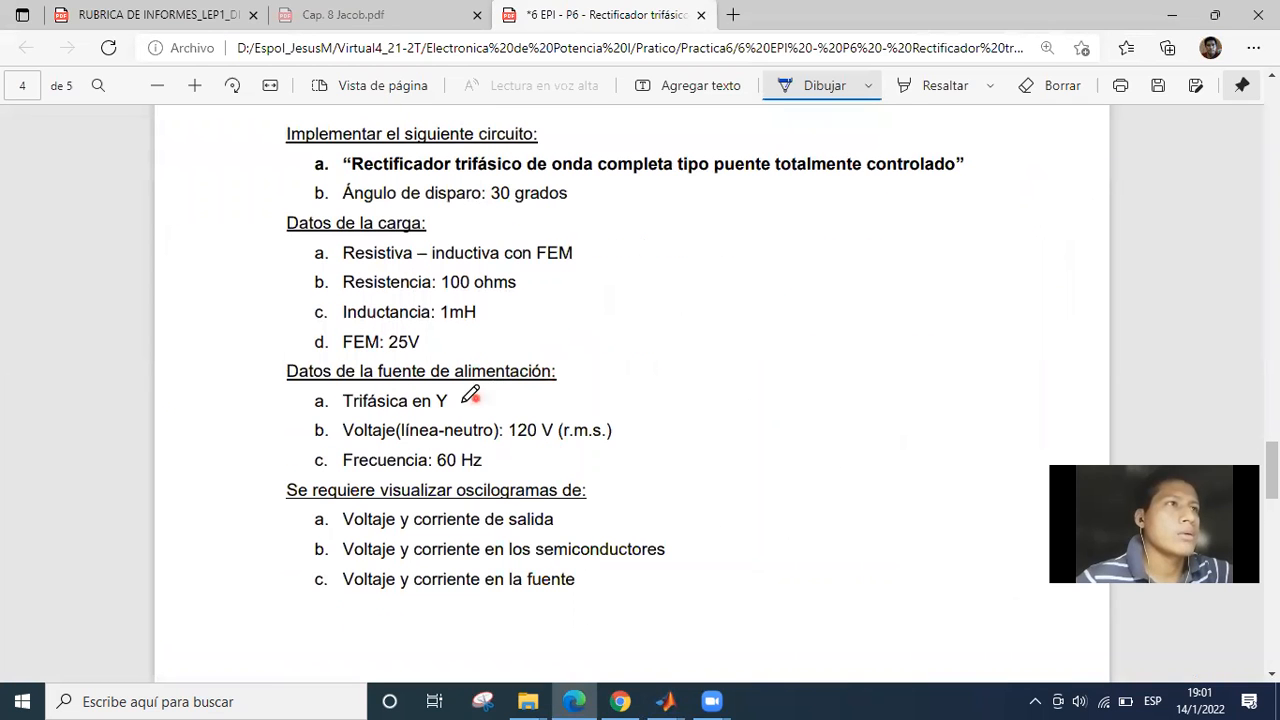
left_click_drag(450, 406, 497, 384)
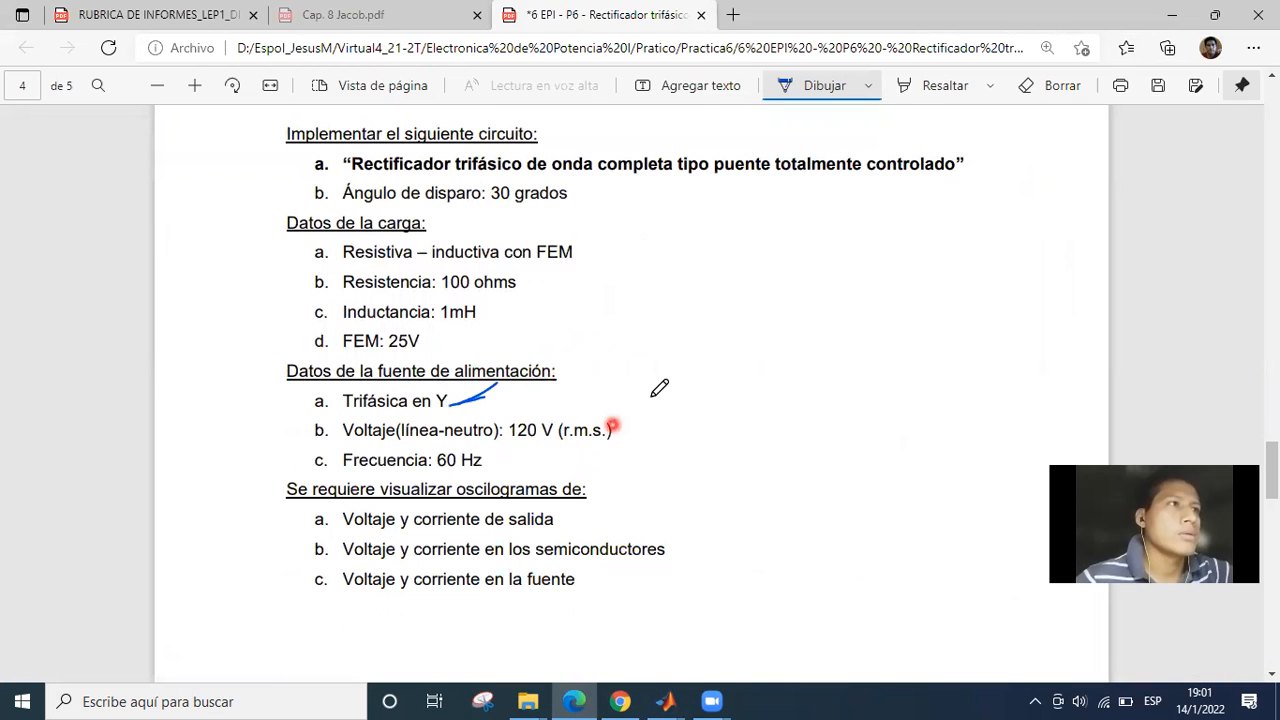
left_click_drag(612, 434, 650, 401)
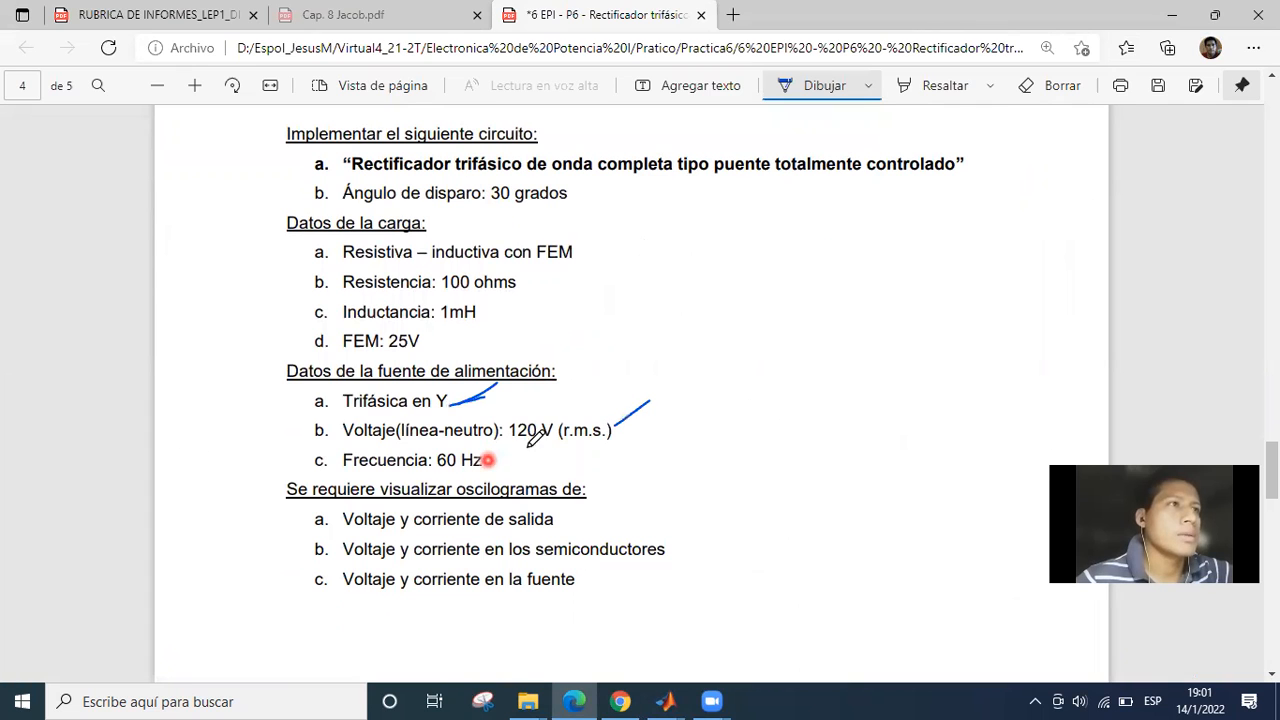
Switch back to the Simulink model and check the peak amplitude, phase and frequency parameters of the Van source.
left_click(665, 701)
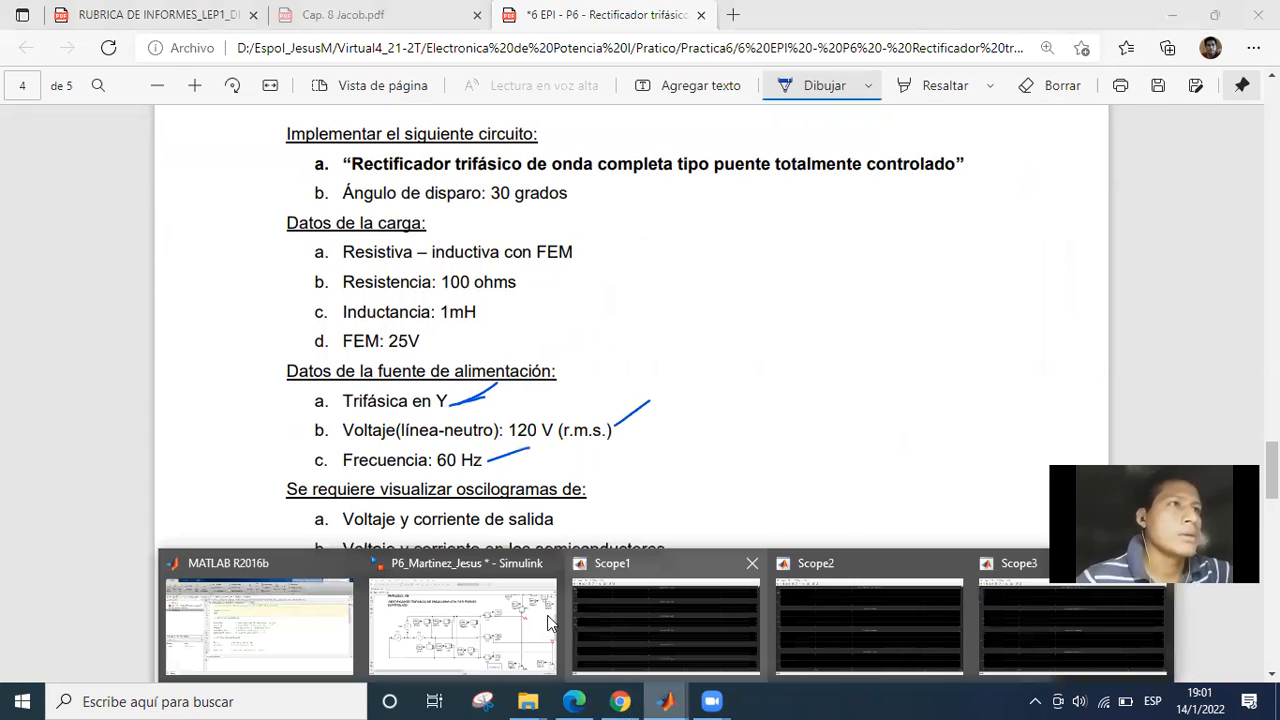
left_click(462, 622)
left_click(263, 369)
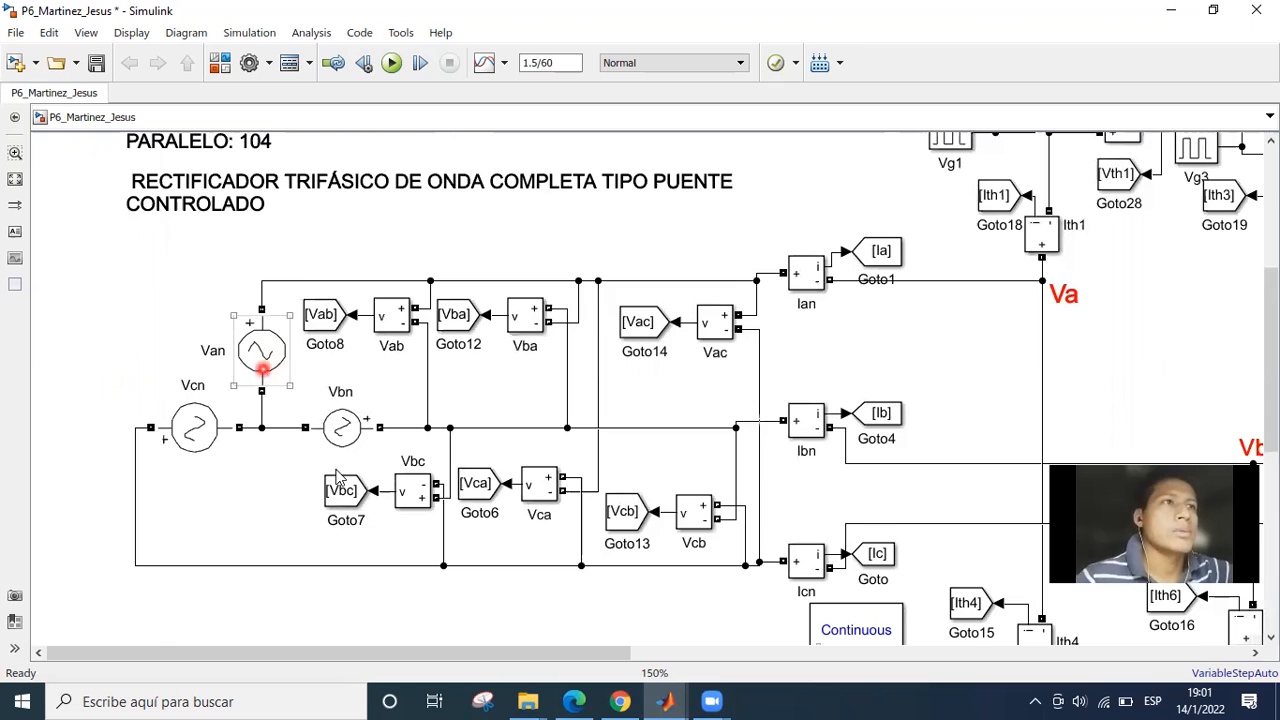
left_click(268, 358)
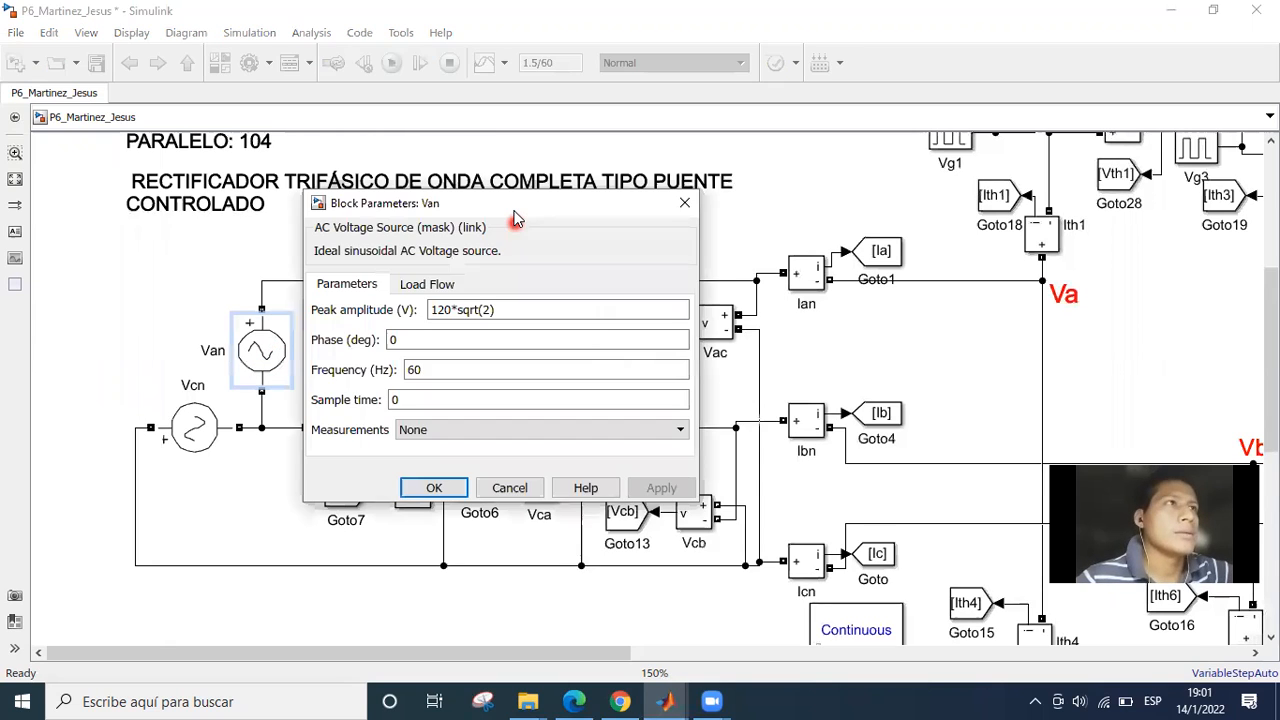
left_click_drag(509, 204, 587, 191)
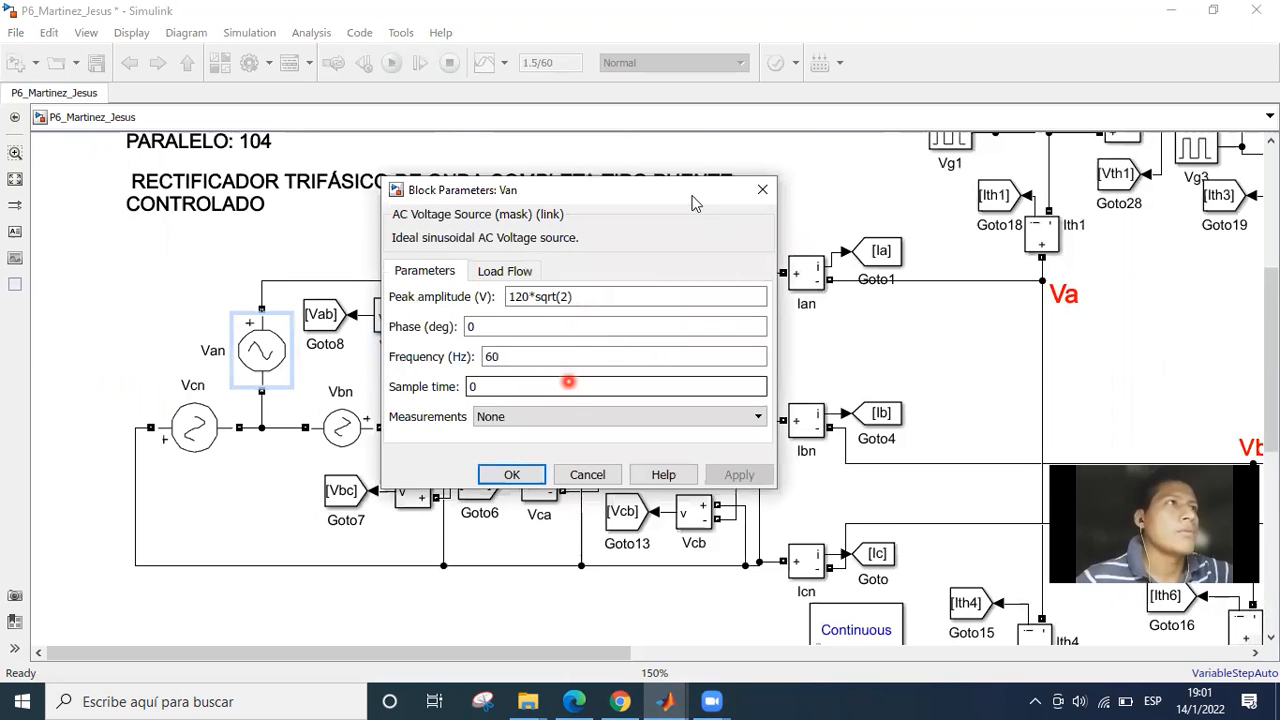
left_click_drag(726, 190, 722, 176)
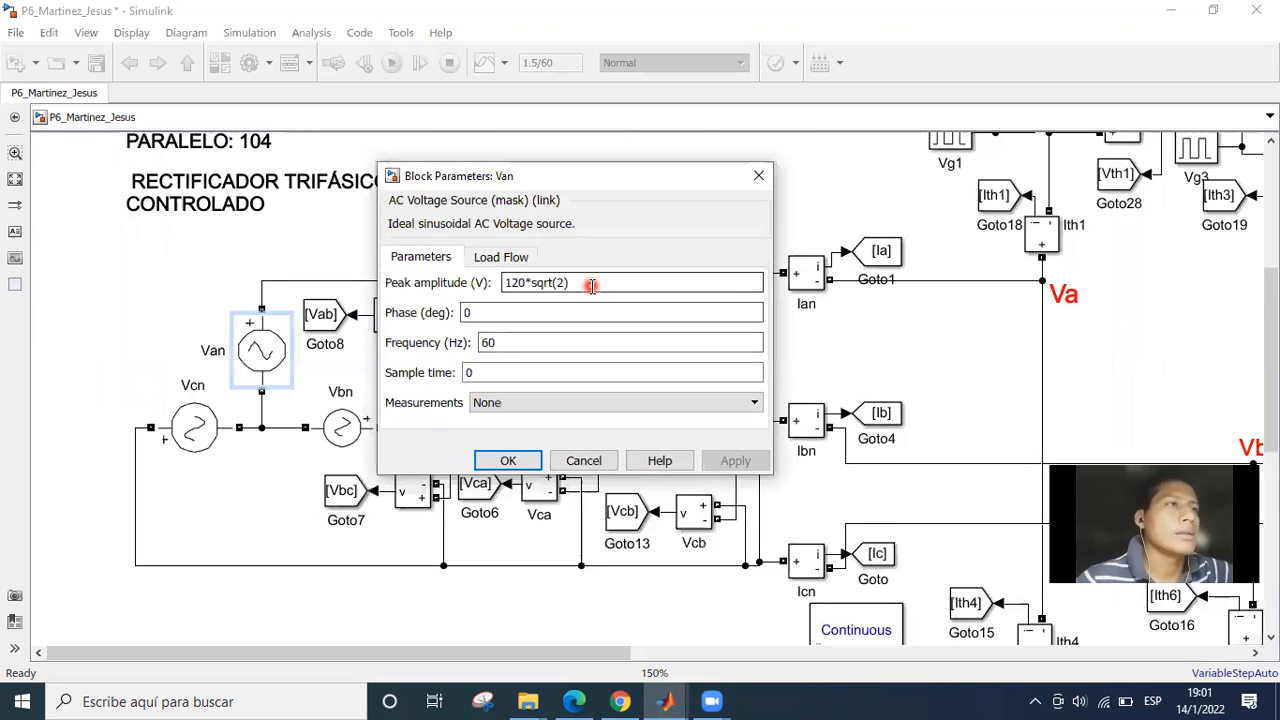
left_click(592, 285)
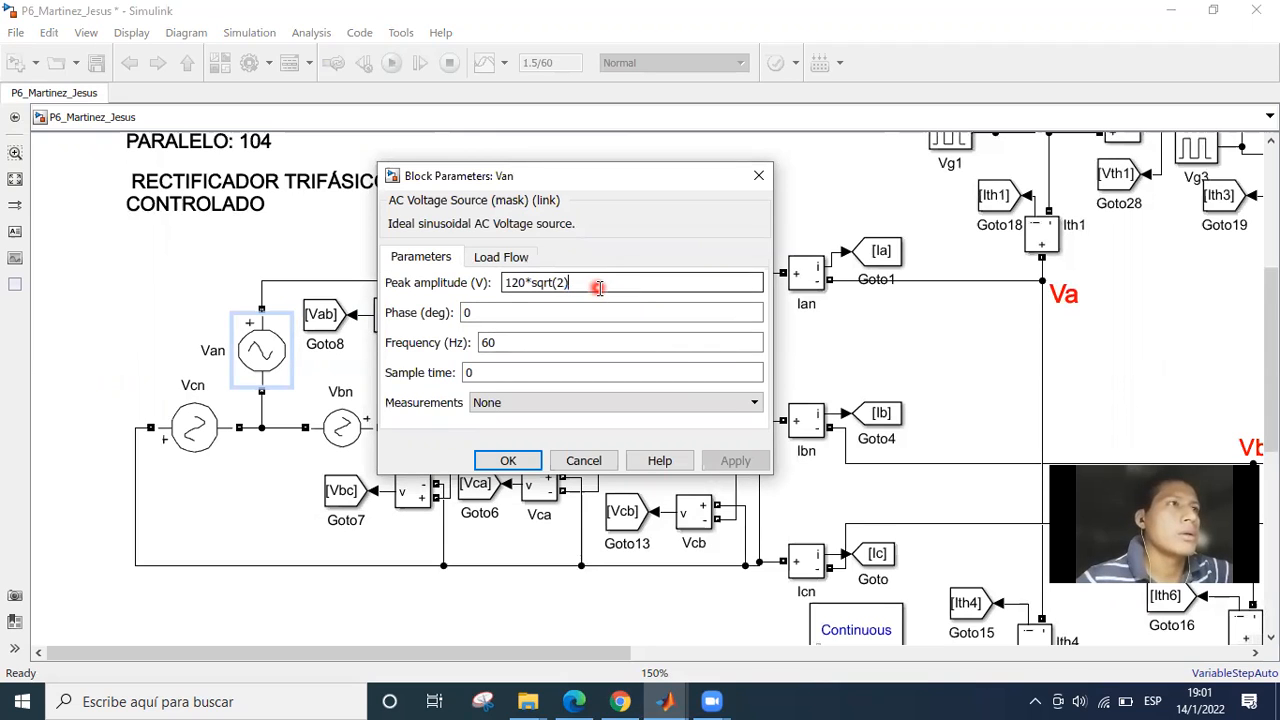
double_click(501, 314)
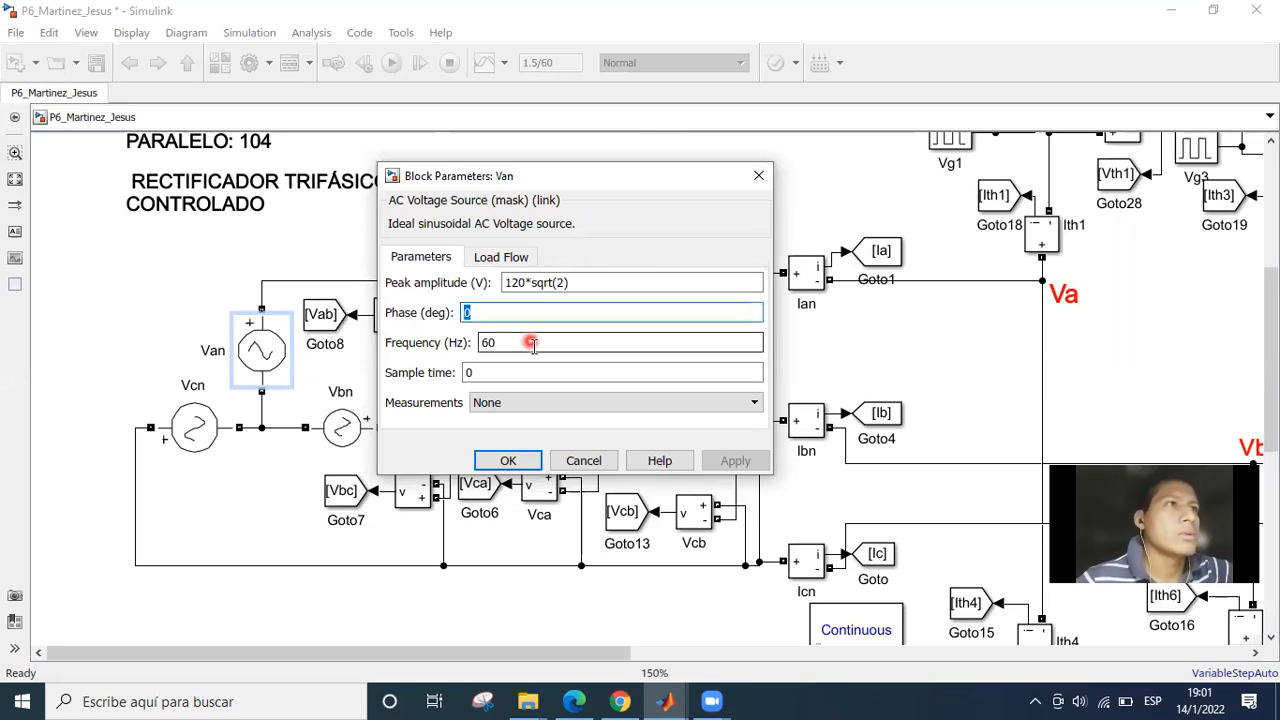
left_click(512, 342)
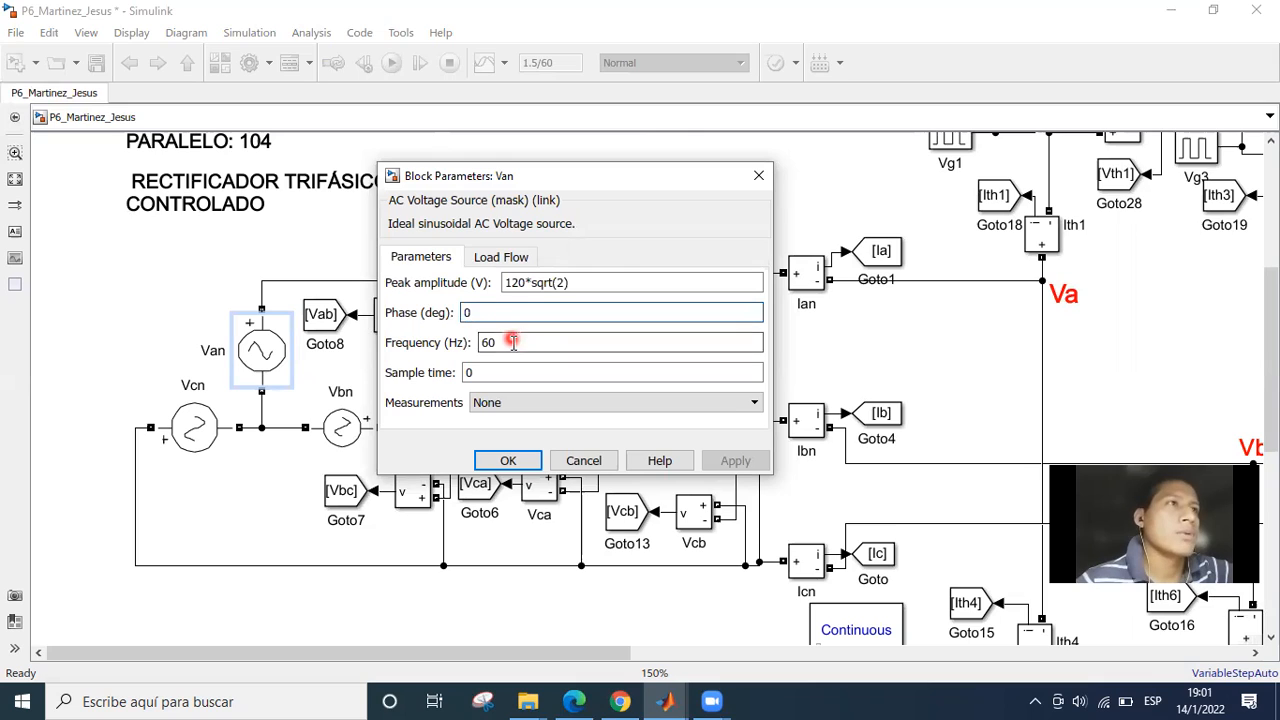
left_click(497, 449)
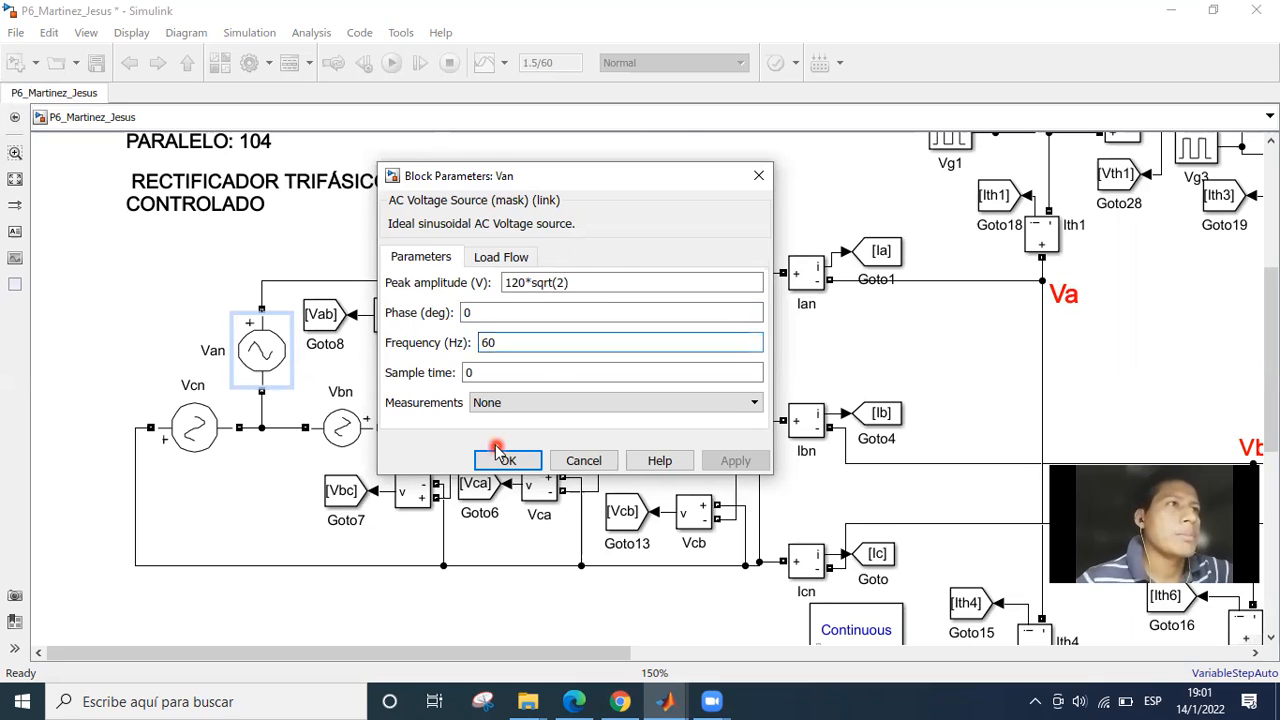
left_click(514, 343)
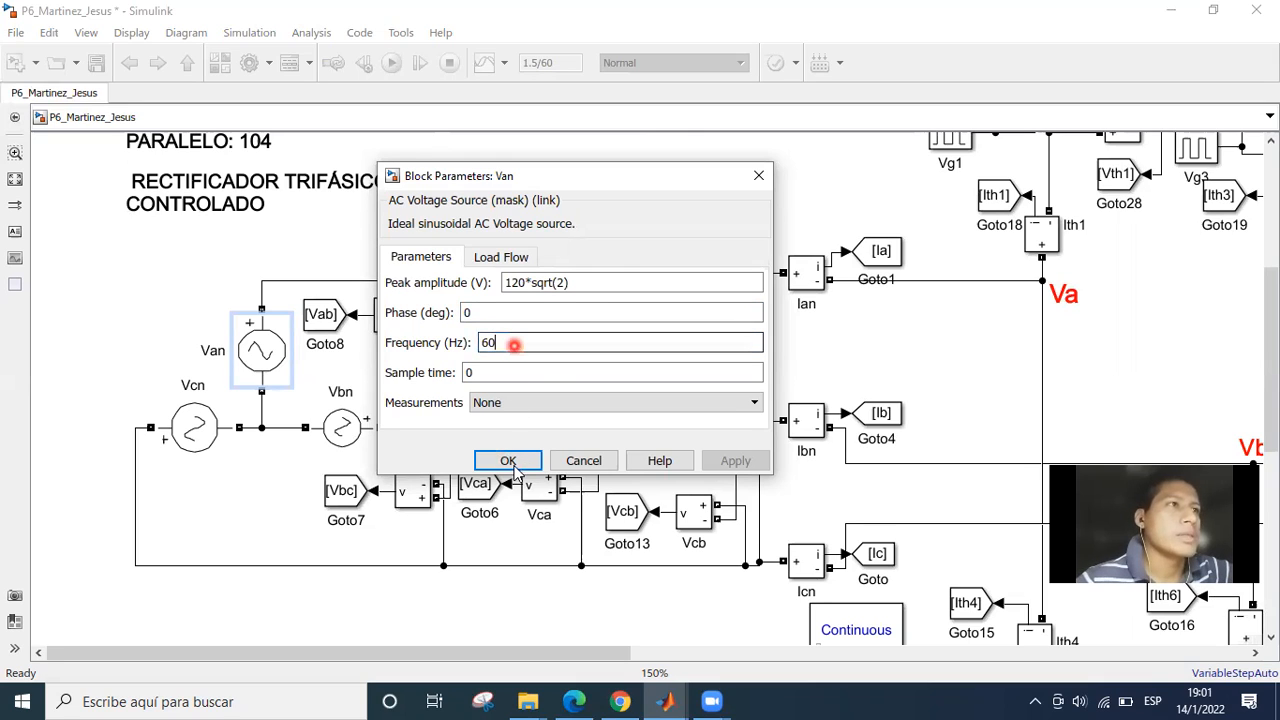
key("Return")
Inspect the Vbn source's block parameters, checking its peak amplitude, phase and frequency, and close them.
left_click(352, 442)
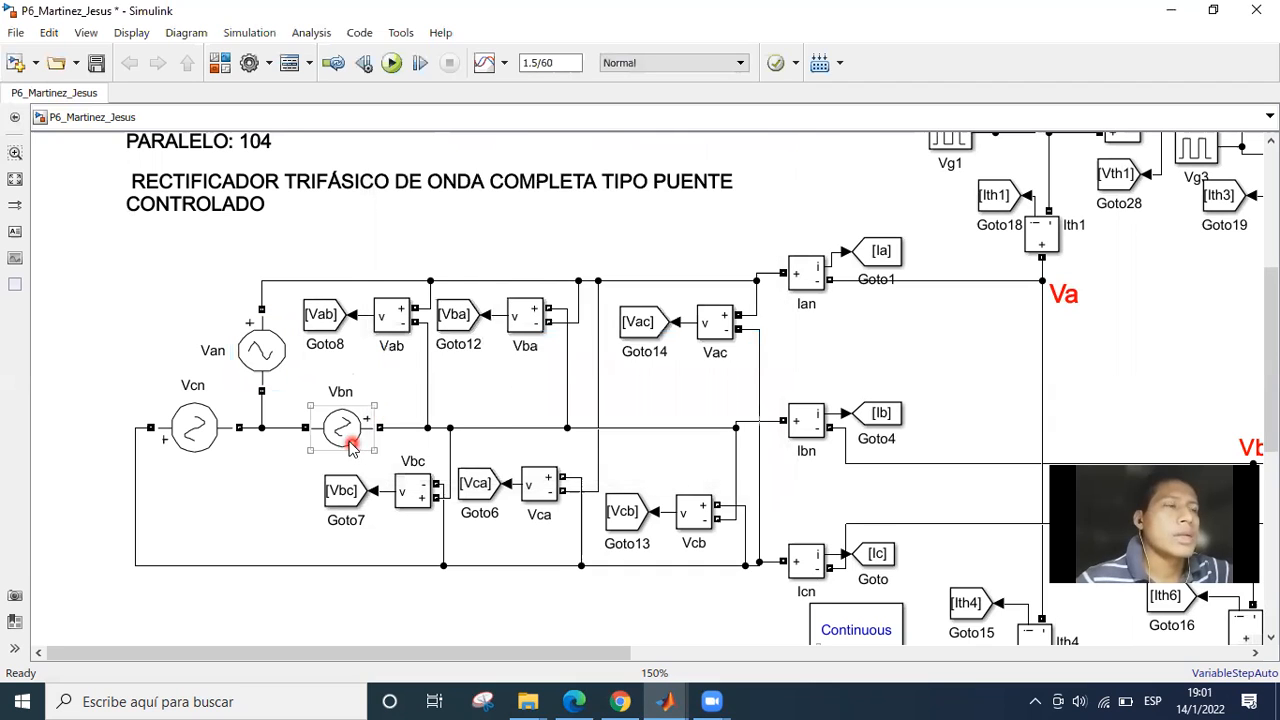
double_click(352, 443)
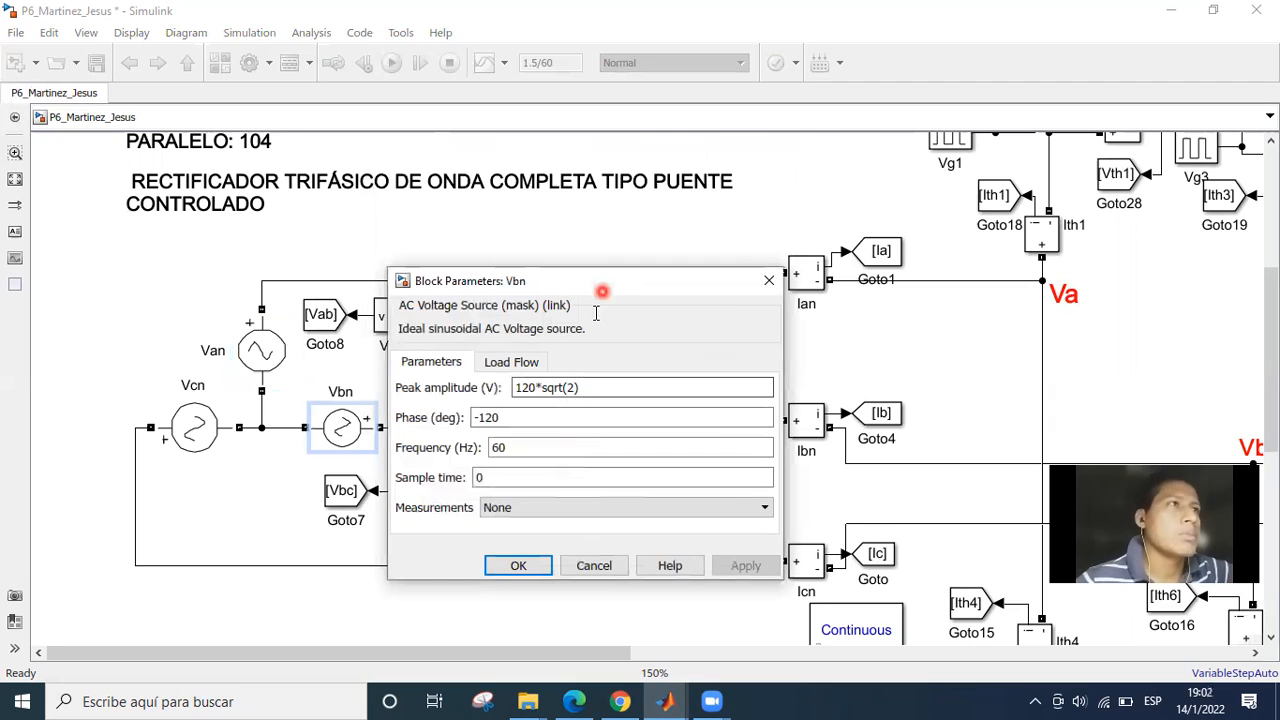
left_click(604, 311)
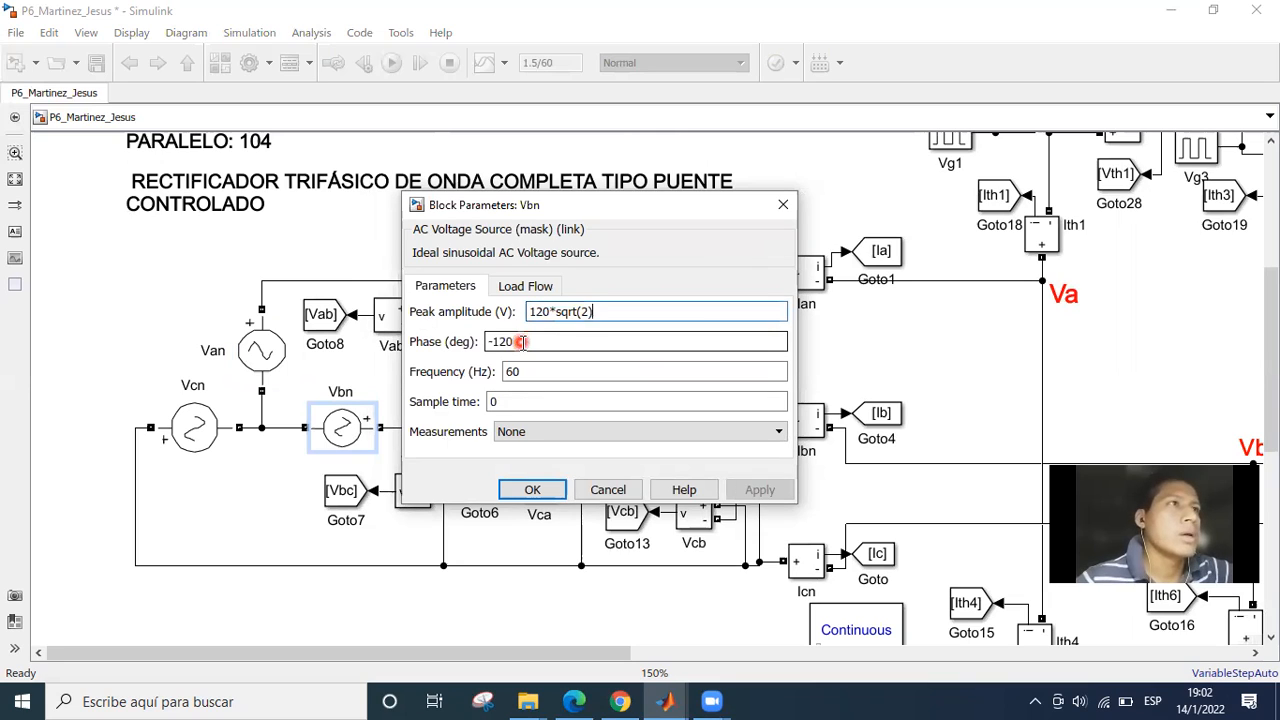
double_click(521, 342)
left_click(550, 342)
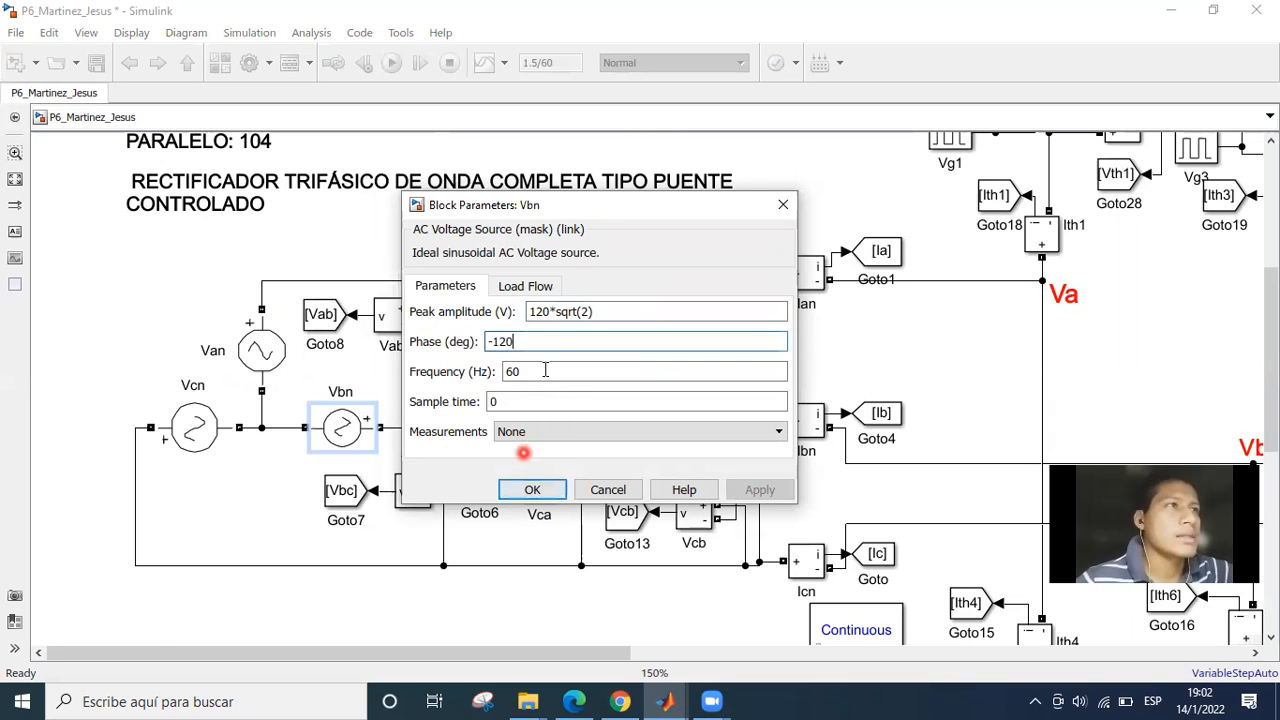
key("Tab")
left_click(532, 489)
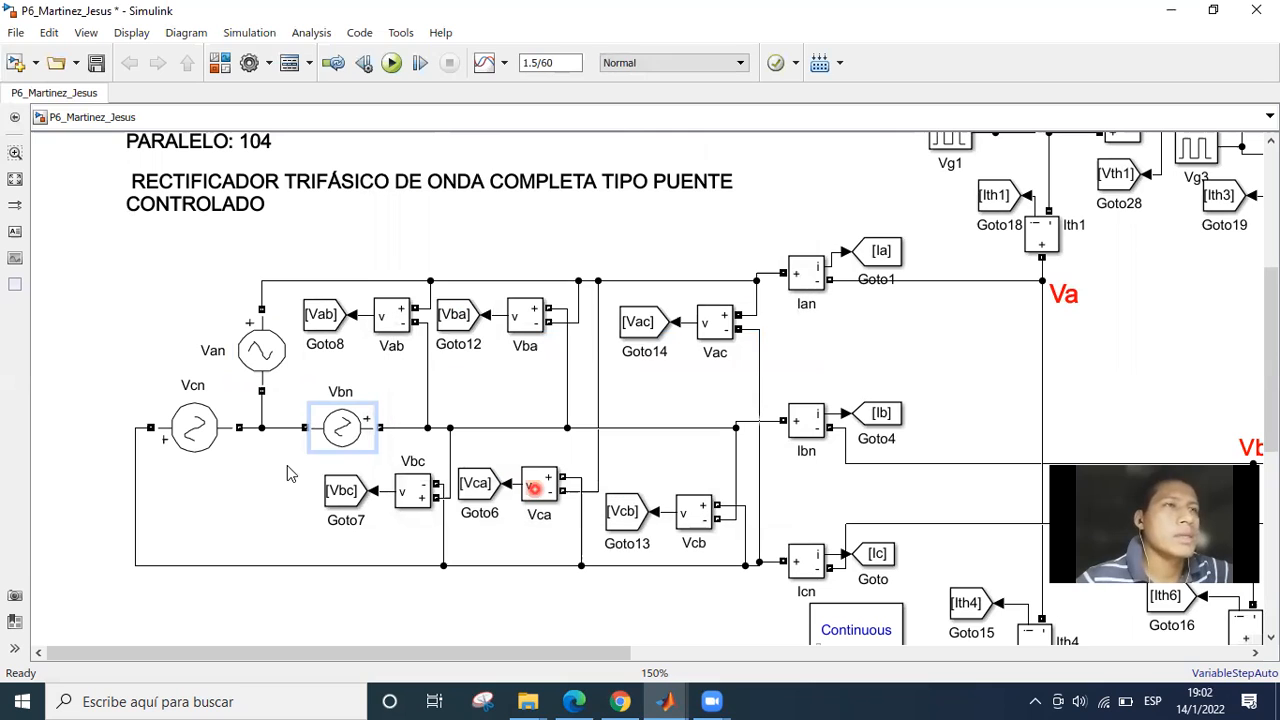
Check the peak amplitude, phase and frequency parameters of the Vcn source and close its block parameters.
double_click(194, 428)
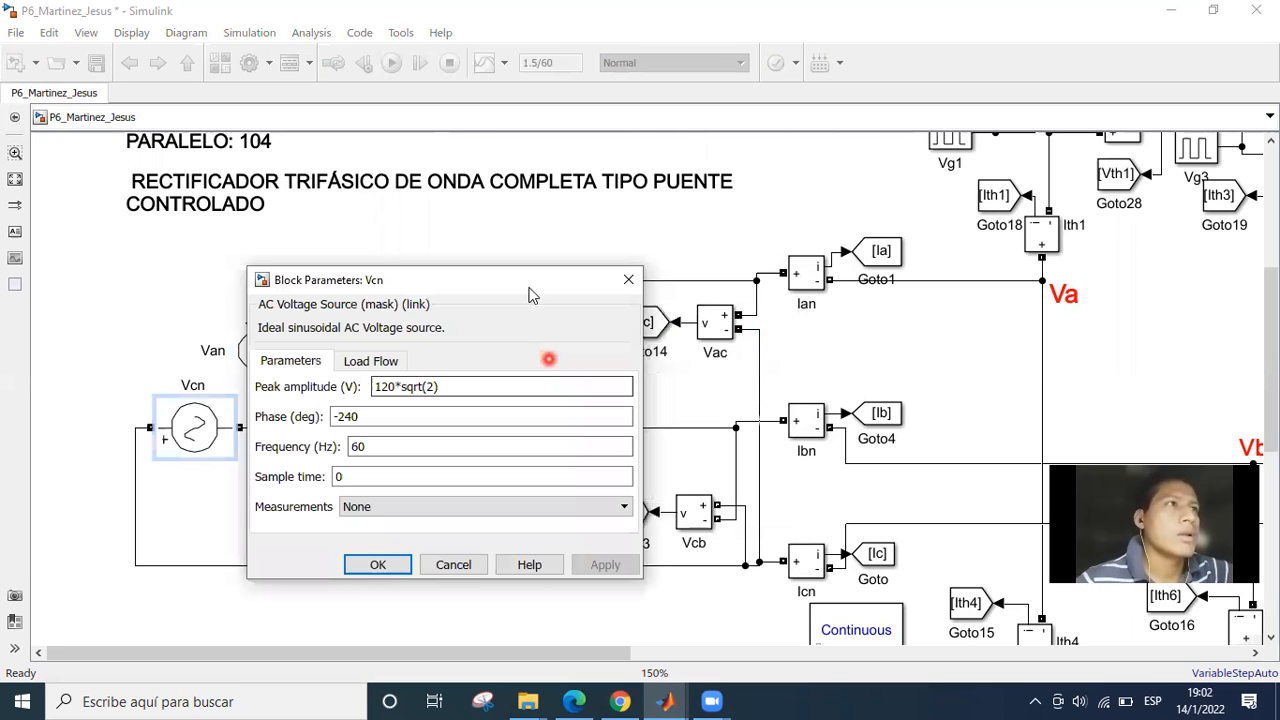
left_click_drag(483, 280, 539, 213)
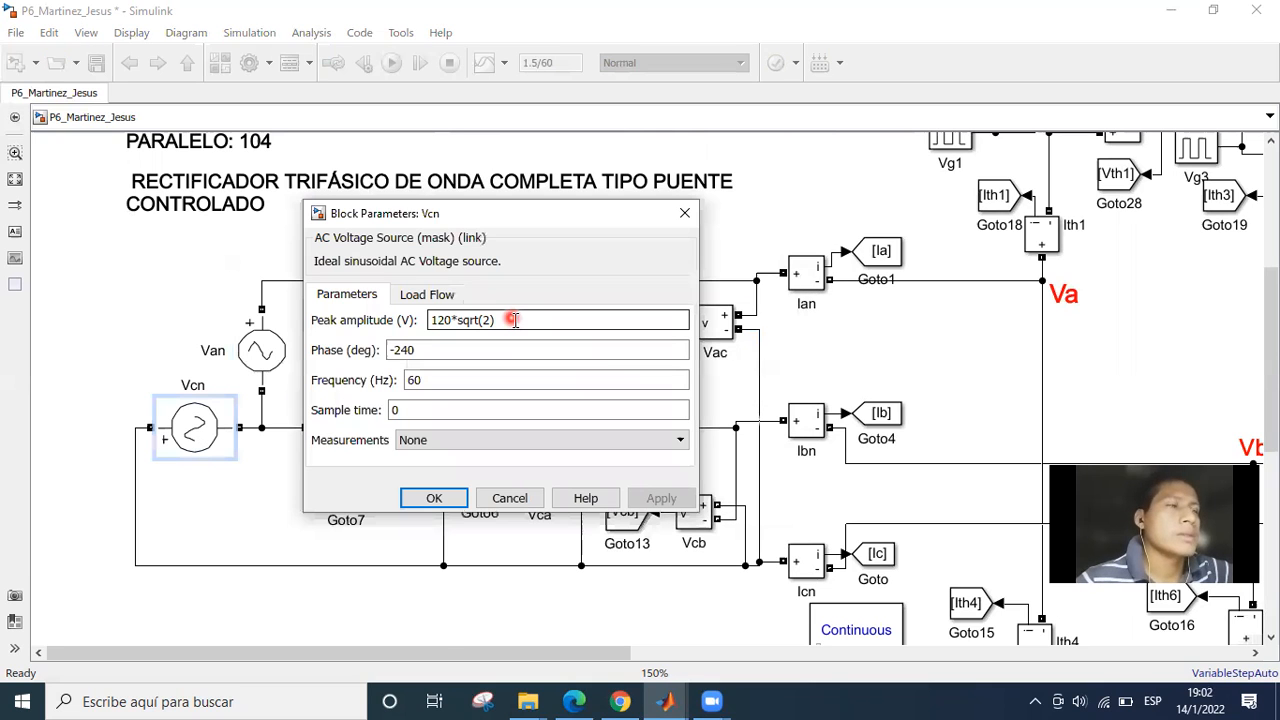
left_click(513, 320)
left_click(448, 346)
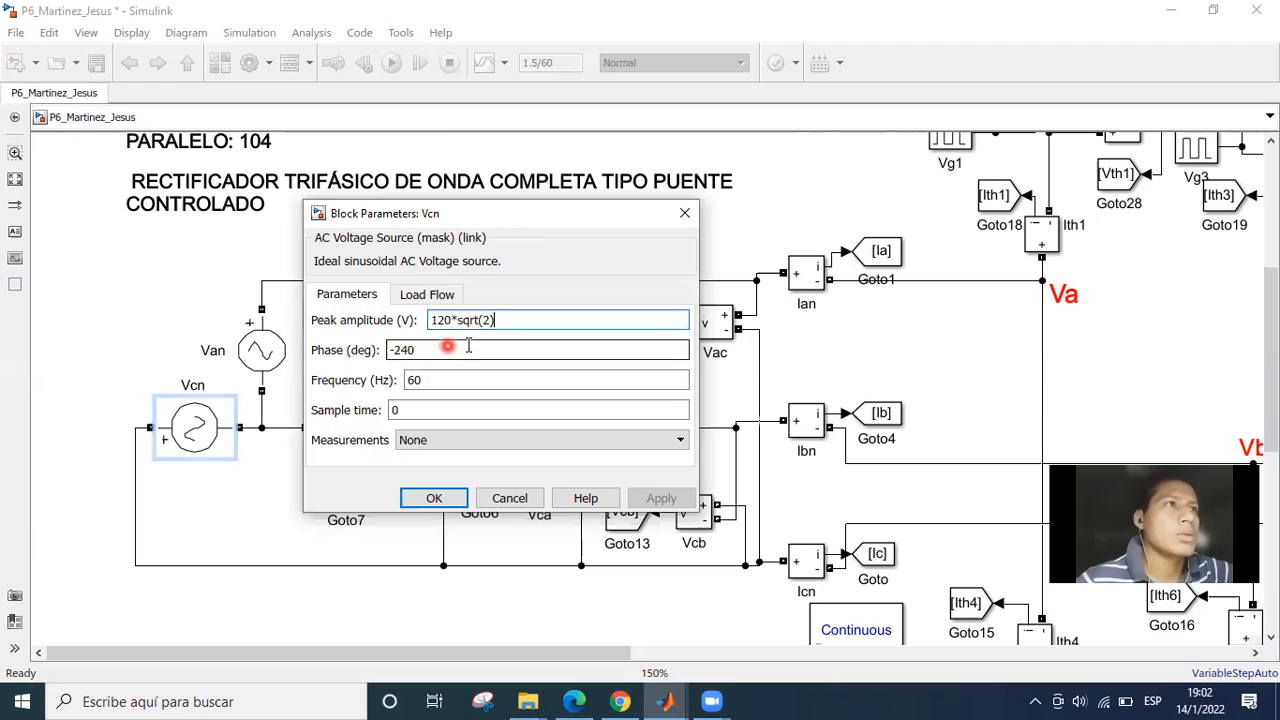
left_click(429, 349)
double_click(433, 349)
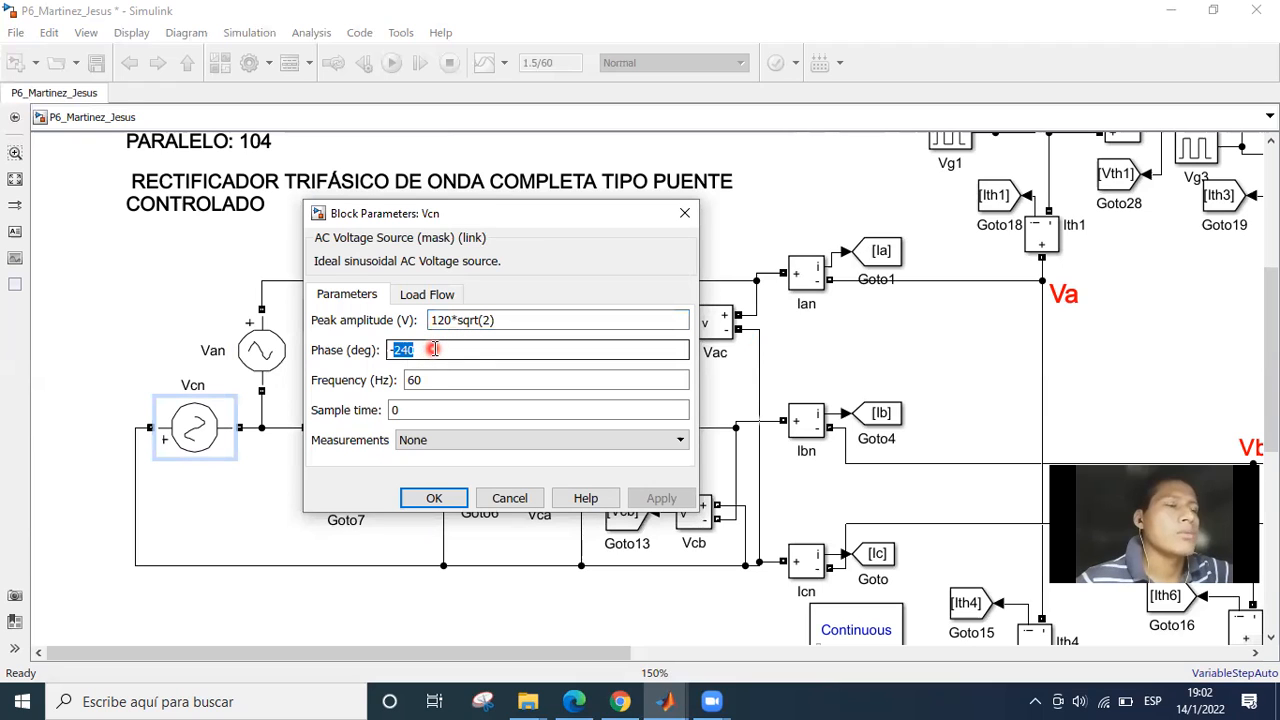
left_click(440, 350)
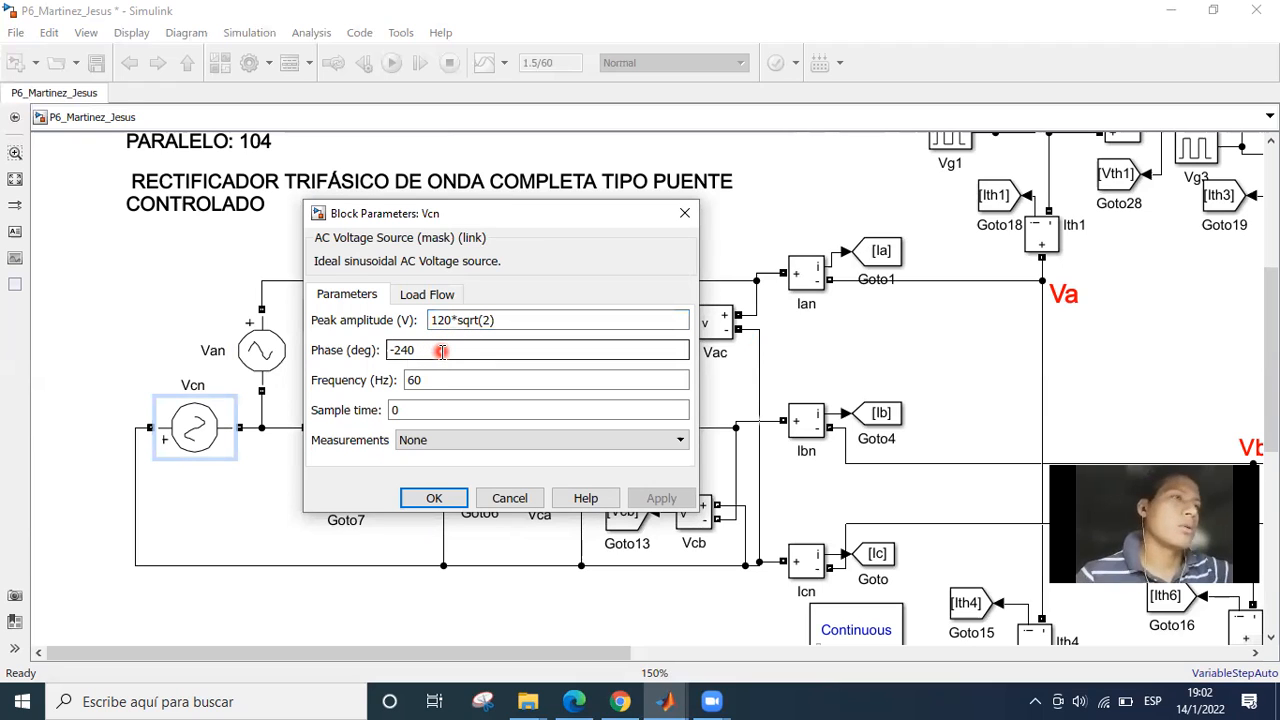
left_click(499, 358)
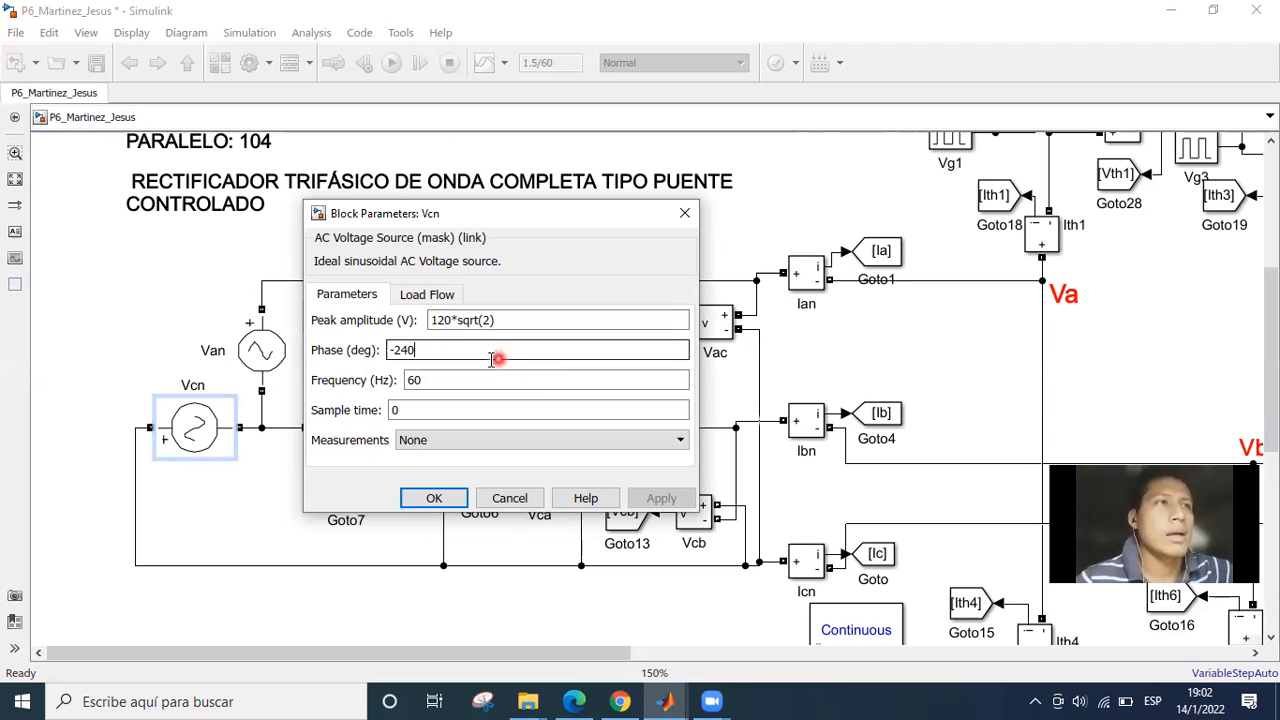
key("Tab")
left_click(444, 501)
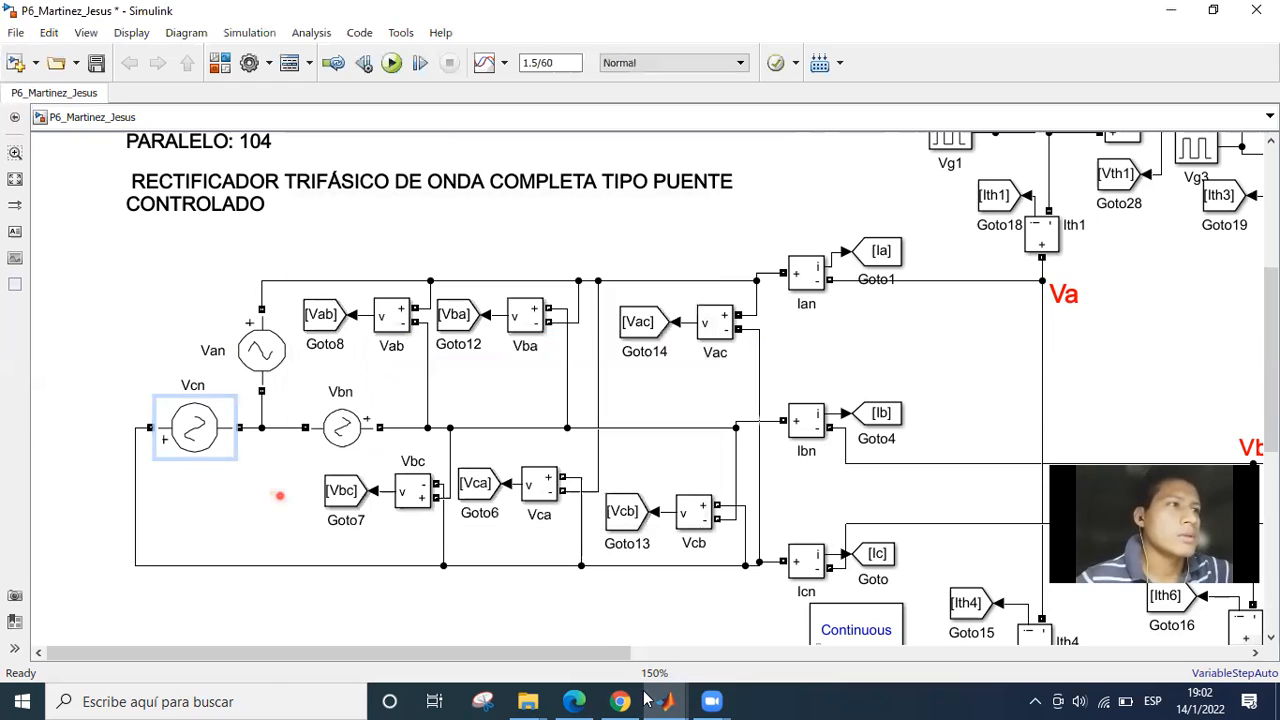
left_click(280, 494)
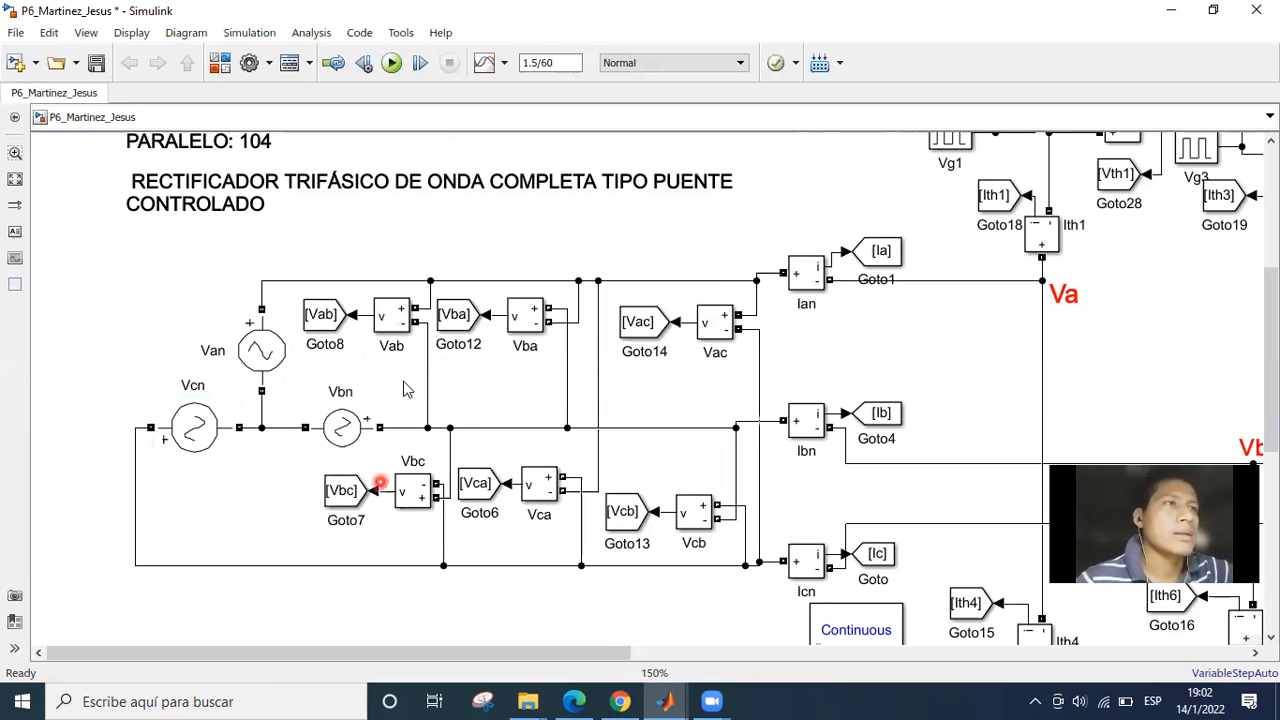
Examine the line-to-line voltage measurement blocks and their Goto tags: Vab, Vba, Vac, Vbc, Vca and Vcb.
left_click_drag(395, 381, 261, 379)
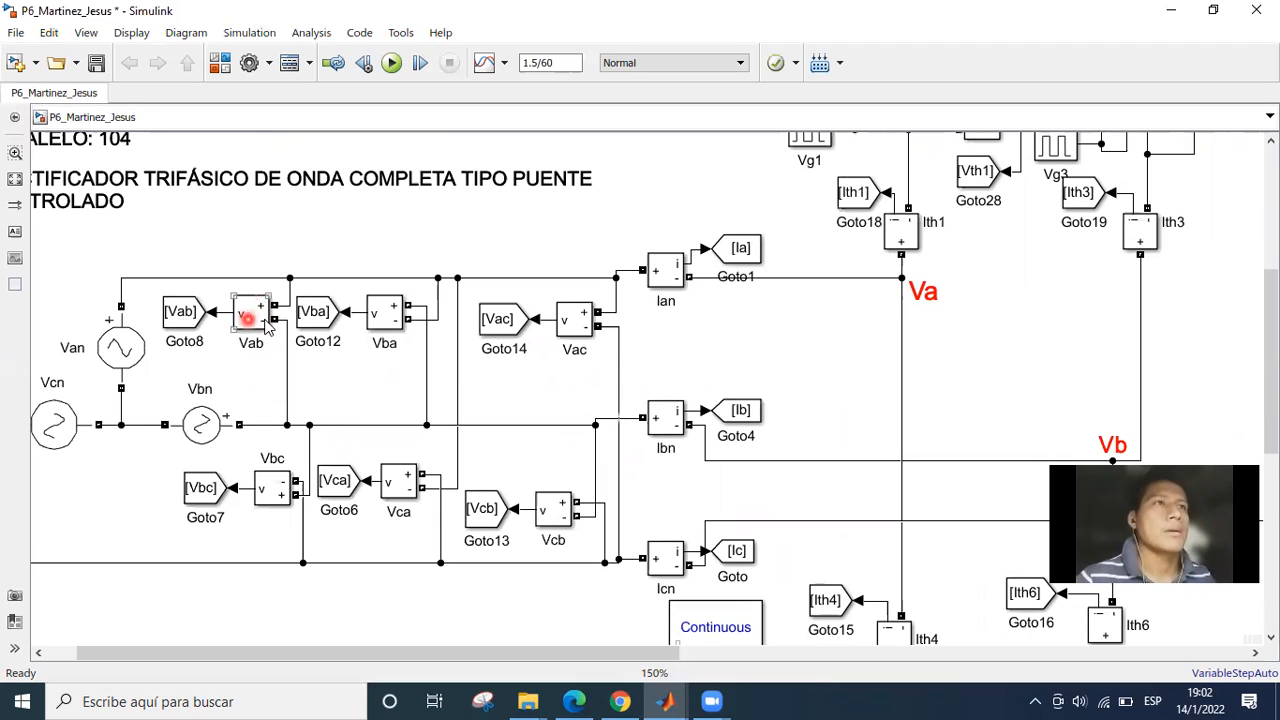
left_click(184, 314)
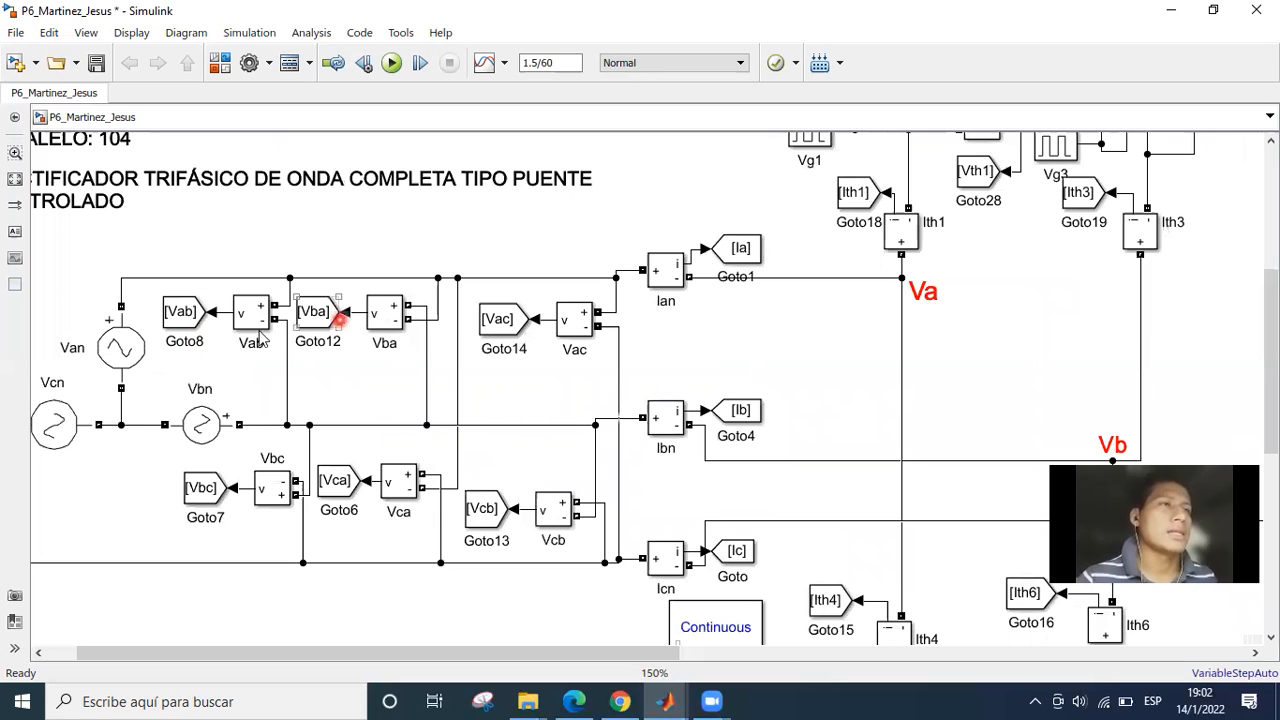
left_click(311, 339)
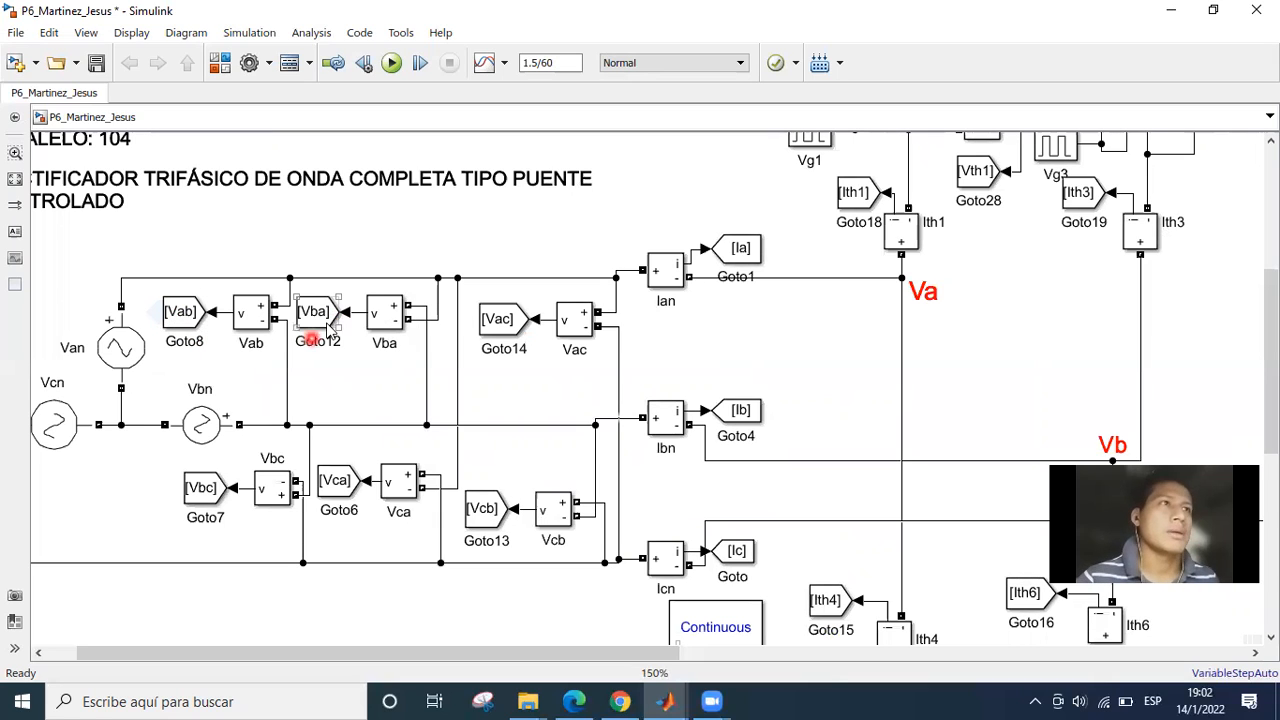
left_click(497, 319)
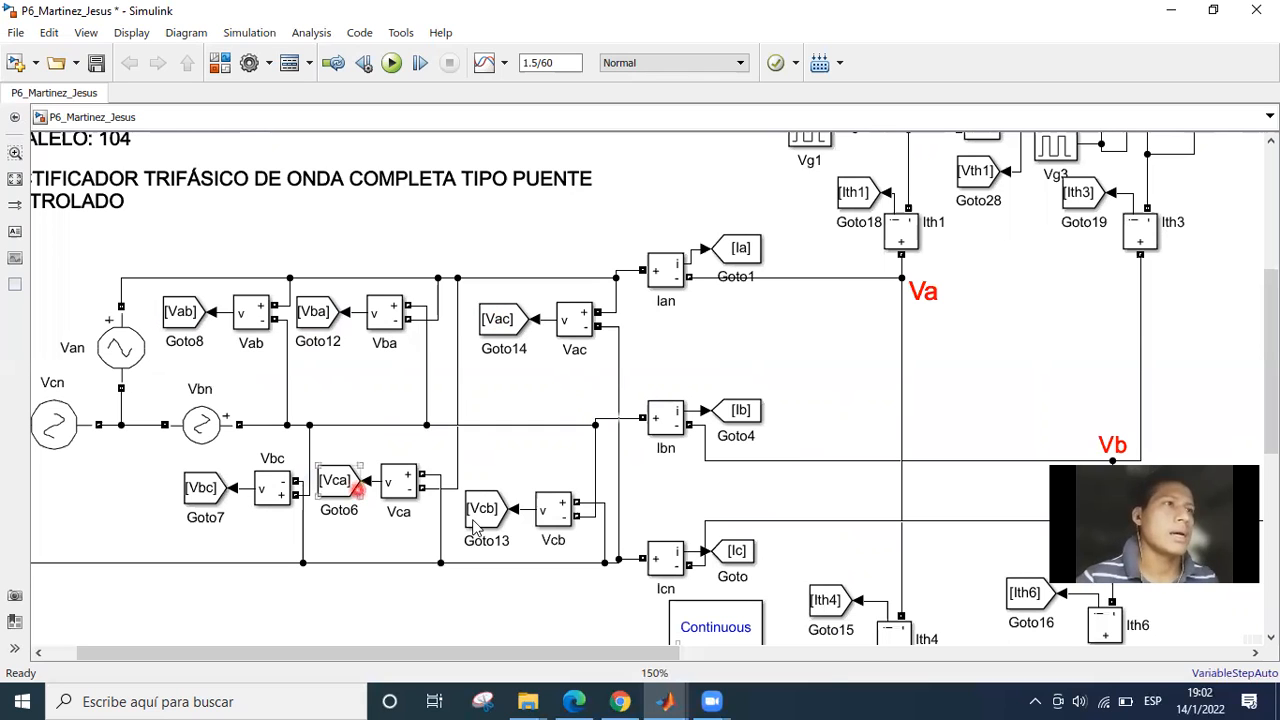
left_click(531, 514)
left_click(589, 387)
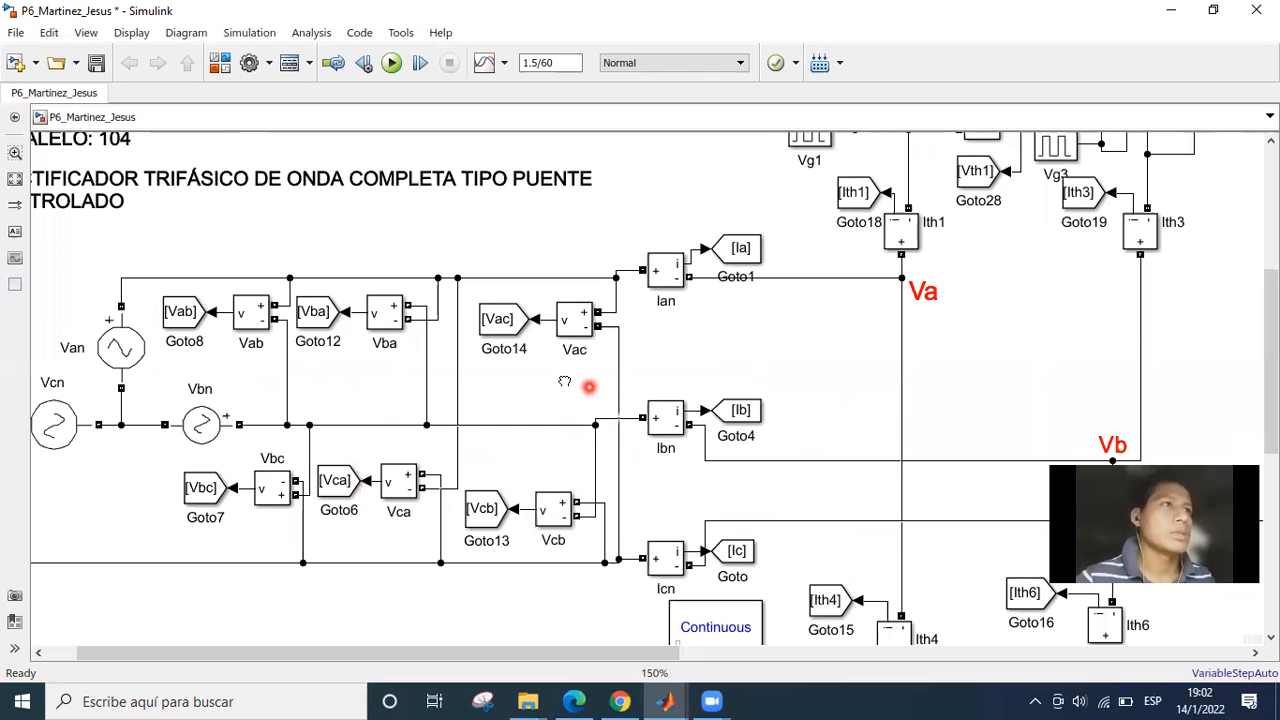
left_click_drag(589, 387, 521, 377)
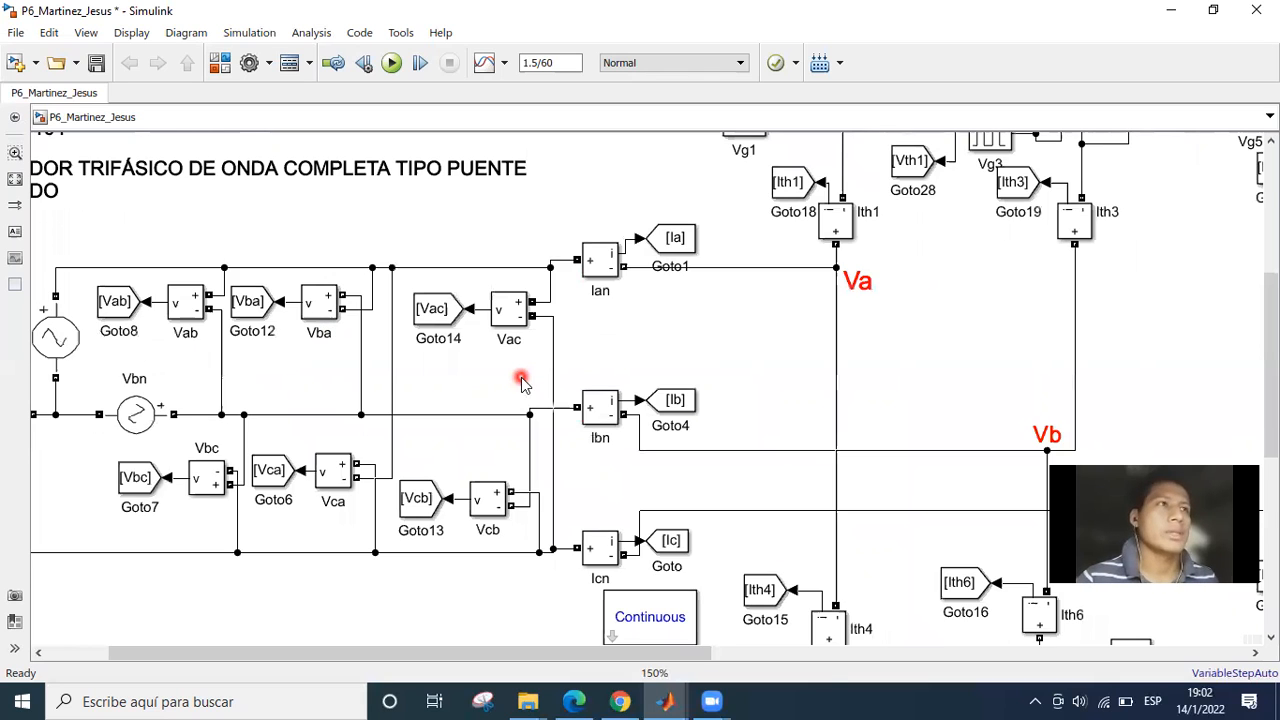
Inspect the Goto block of the Vac measurement, checking its tag and corresponding From blocks, and close its parameters.
double_click(437, 326)
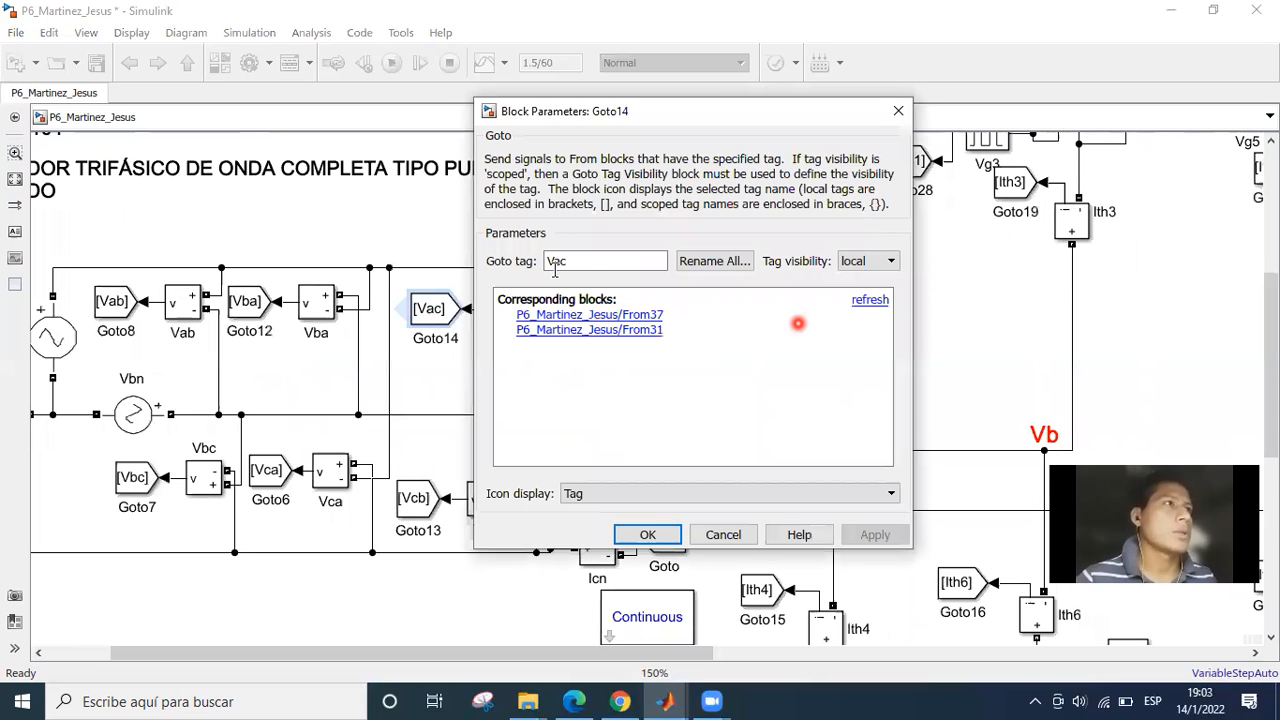
left_click(590, 264)
left_click(621, 261)
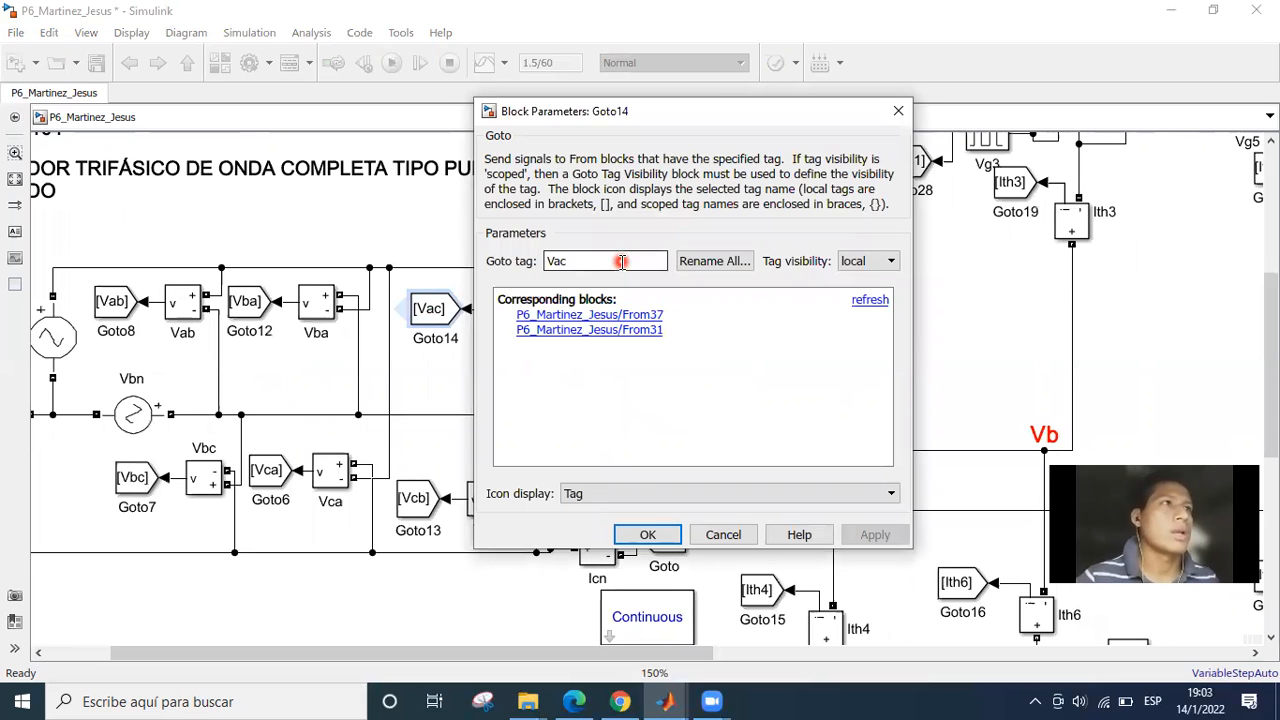
left_click(646, 535)
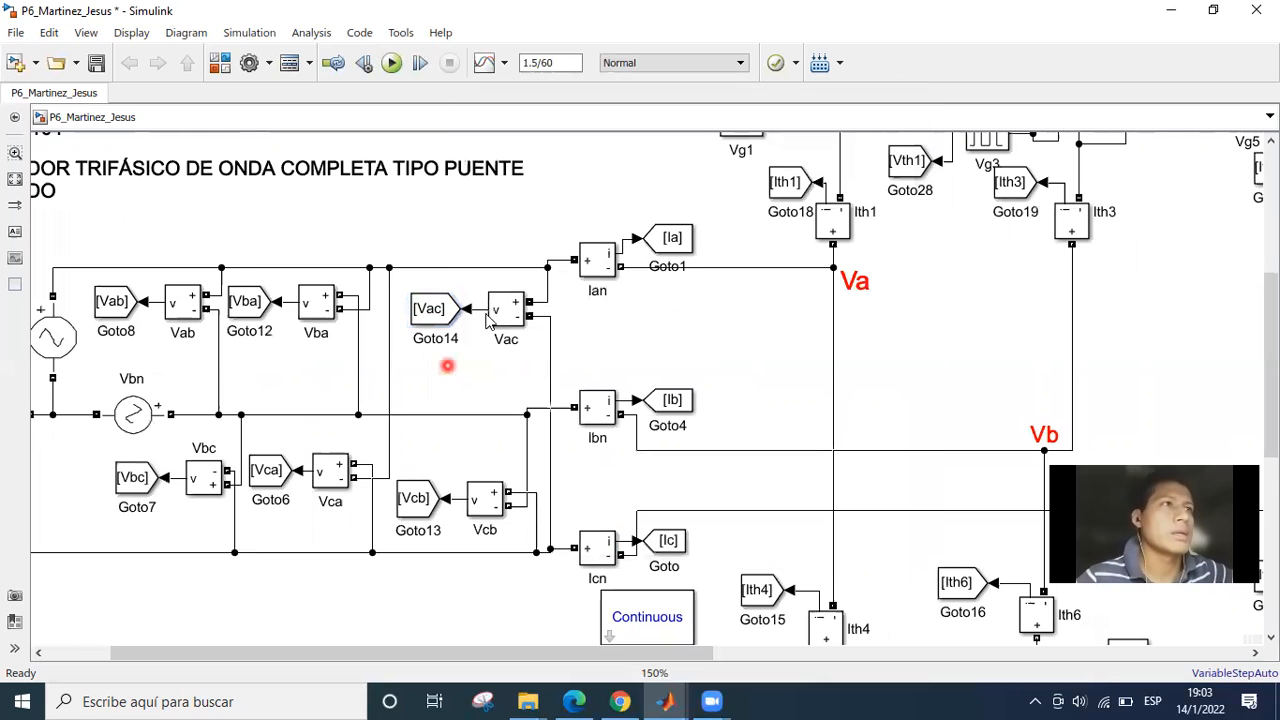
left_click(452, 314)
Examine the Ian, Ibn and Icn line current measurements and their connections to the Va, Vb and Vc nodes.
left_click_drag(446, 384, 326, 424)
left_click_drag(401, 456, 390, 468)
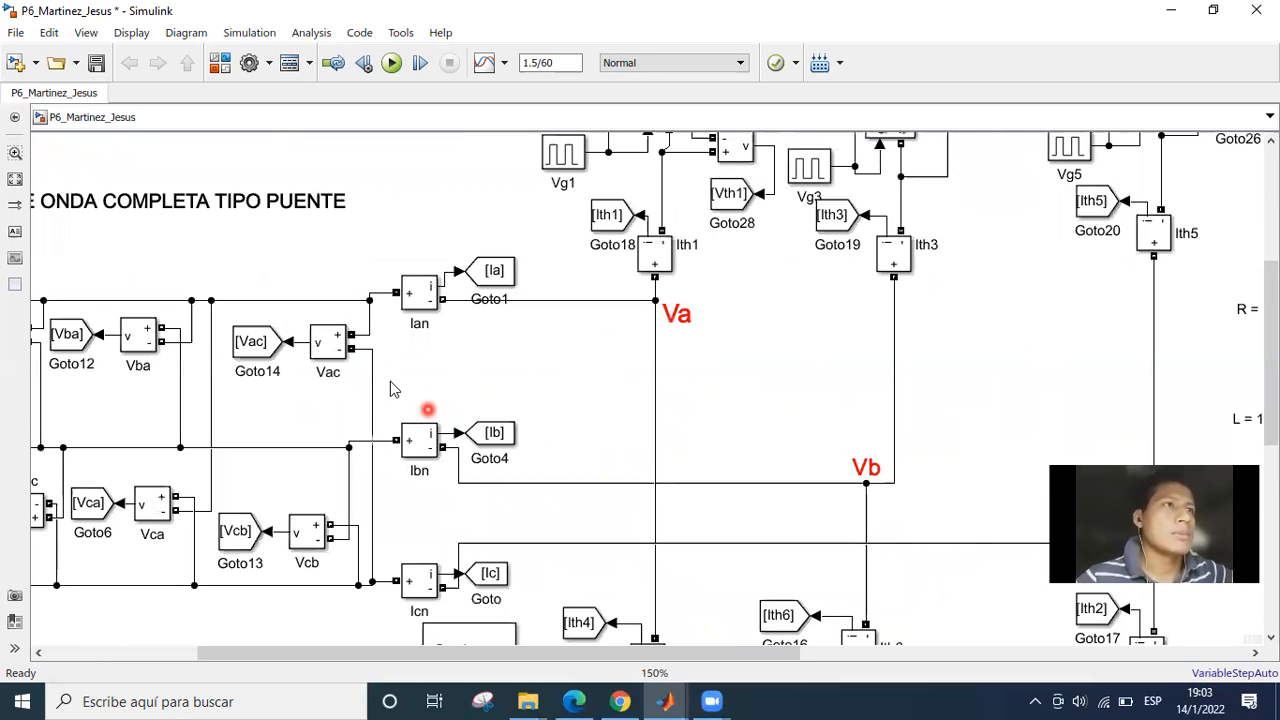
left_click(380, 362)
left_click(486, 418)
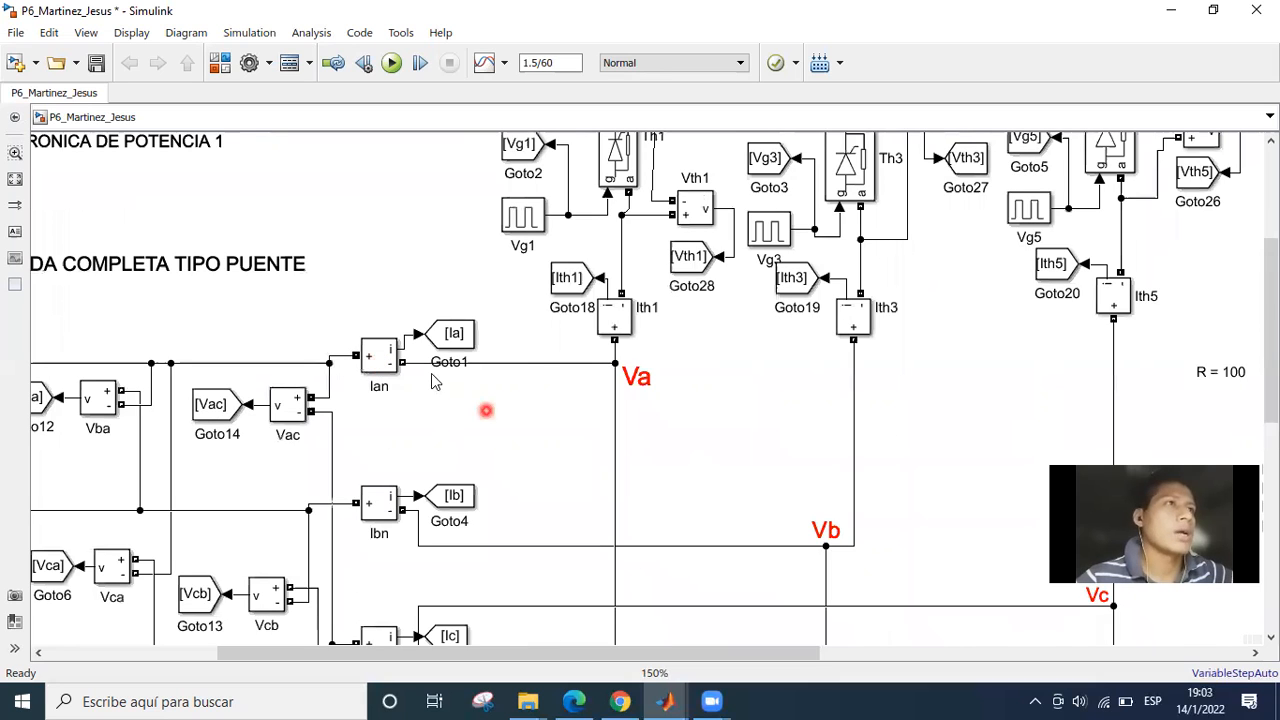
left_click(386, 364)
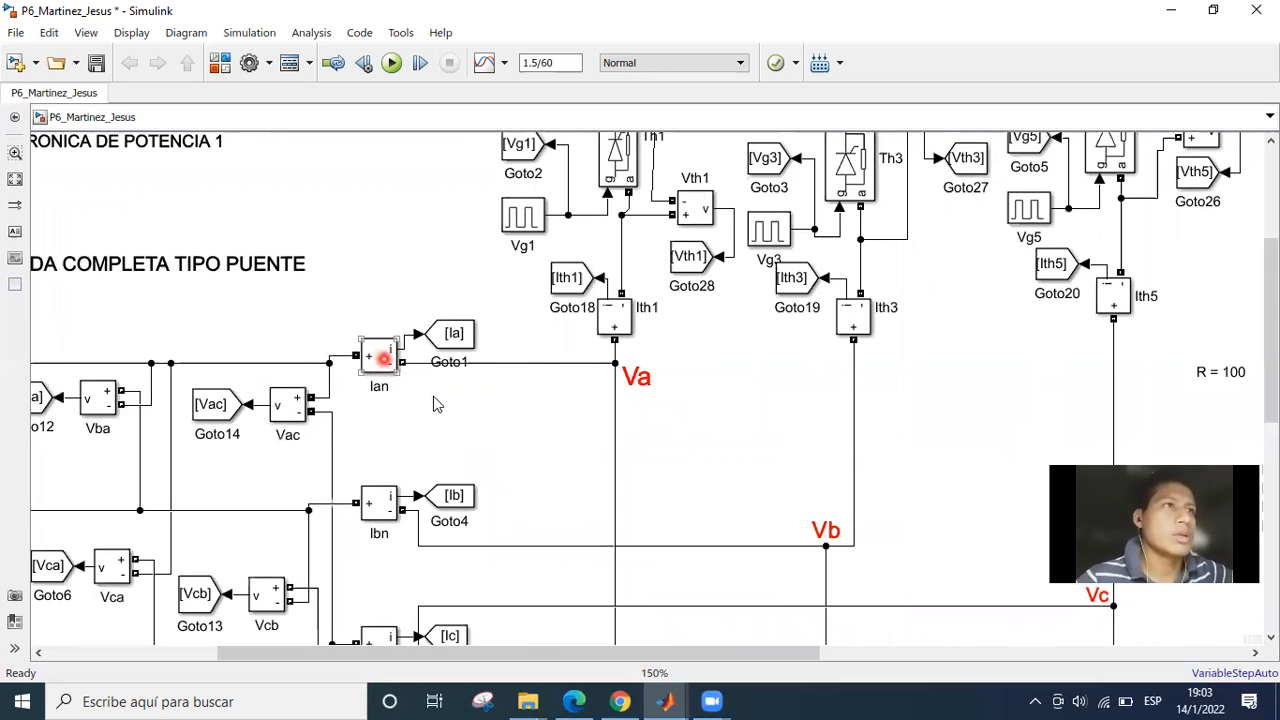
left_click(346, 386)
left_click(630, 377)
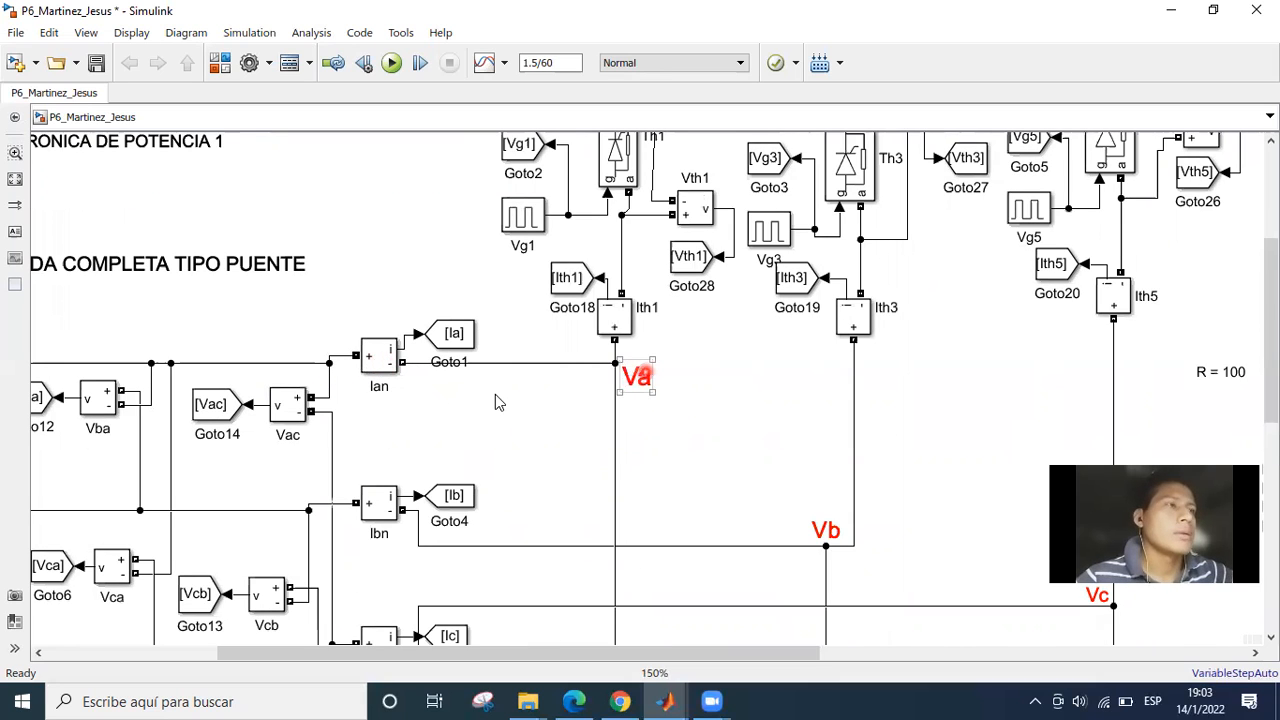
left_click(483, 397)
left_click_drag(409, 337, 436, 267)
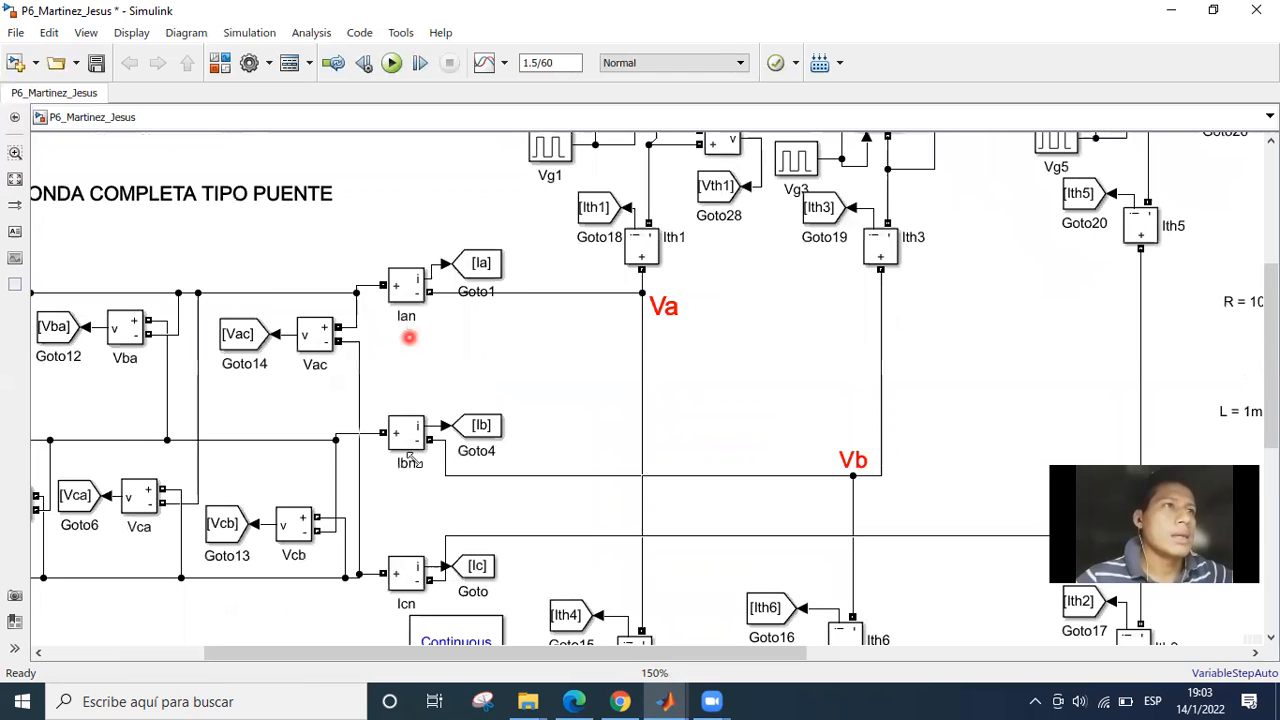
left_click(412, 571)
left_click_drag(450, 508, 416, 510)
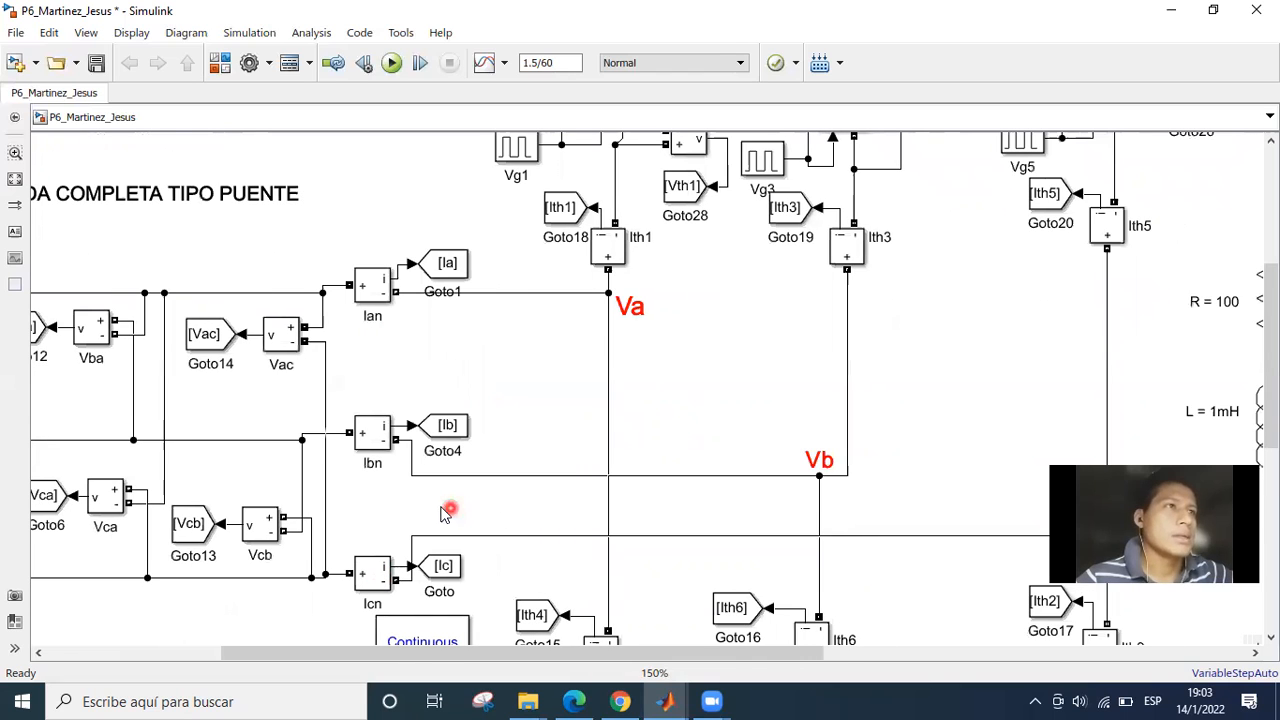
left_click_drag(450, 326, 336, 399)
left_click_drag(414, 446, 396, 484)
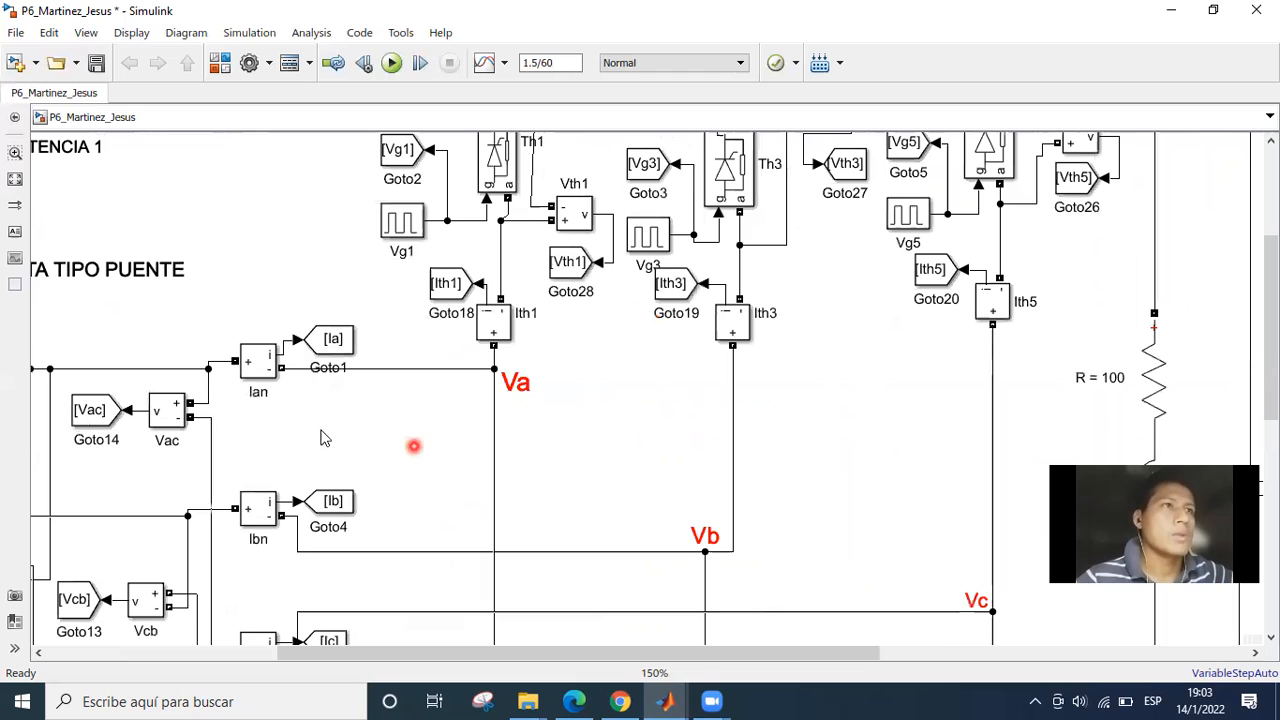
Inspect the Goto block of the Ian current measurement, checking its tag and corresponding From block, and close its parameters.
left_click(306, 380)
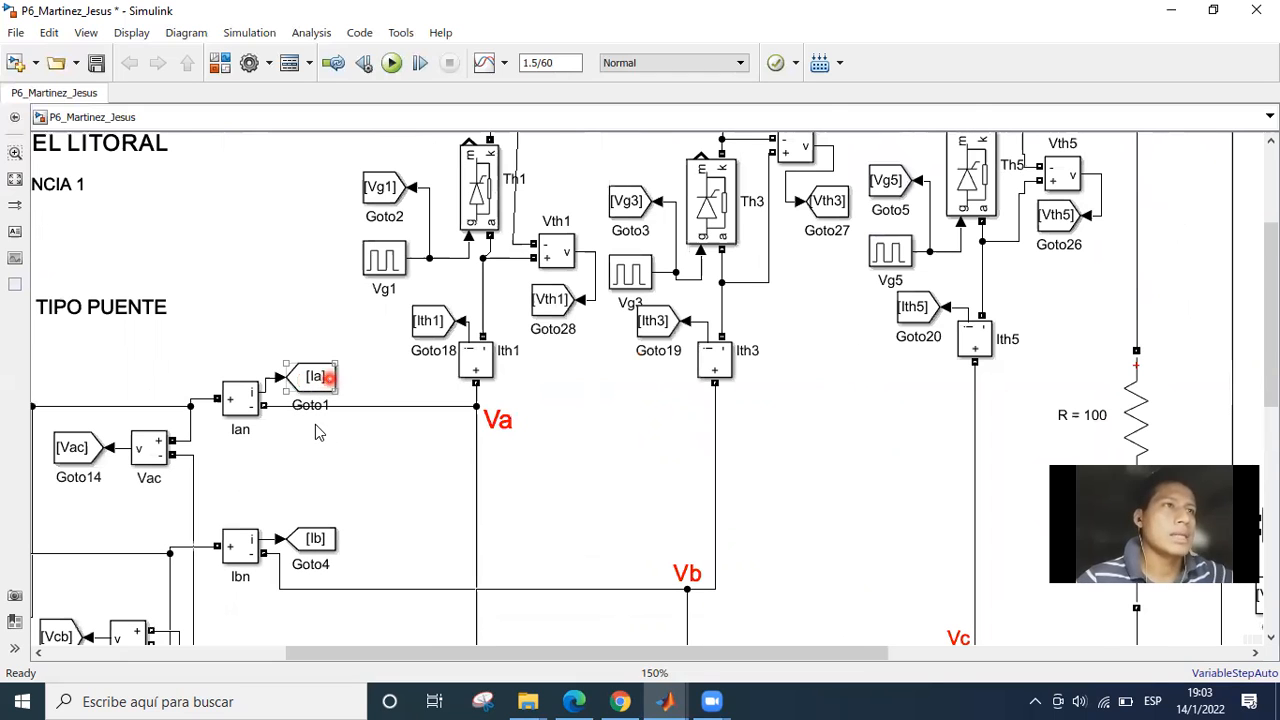
left_click(315, 424)
double_click(322, 380)
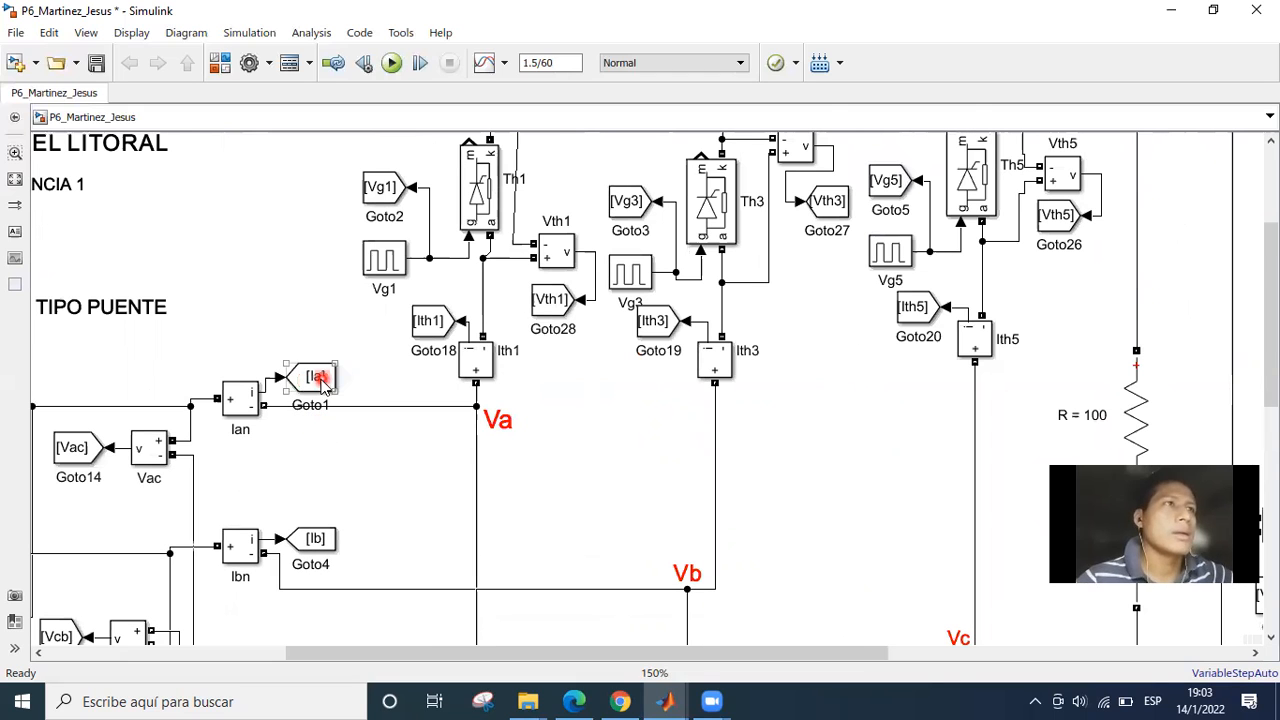
left_click(522, 604)
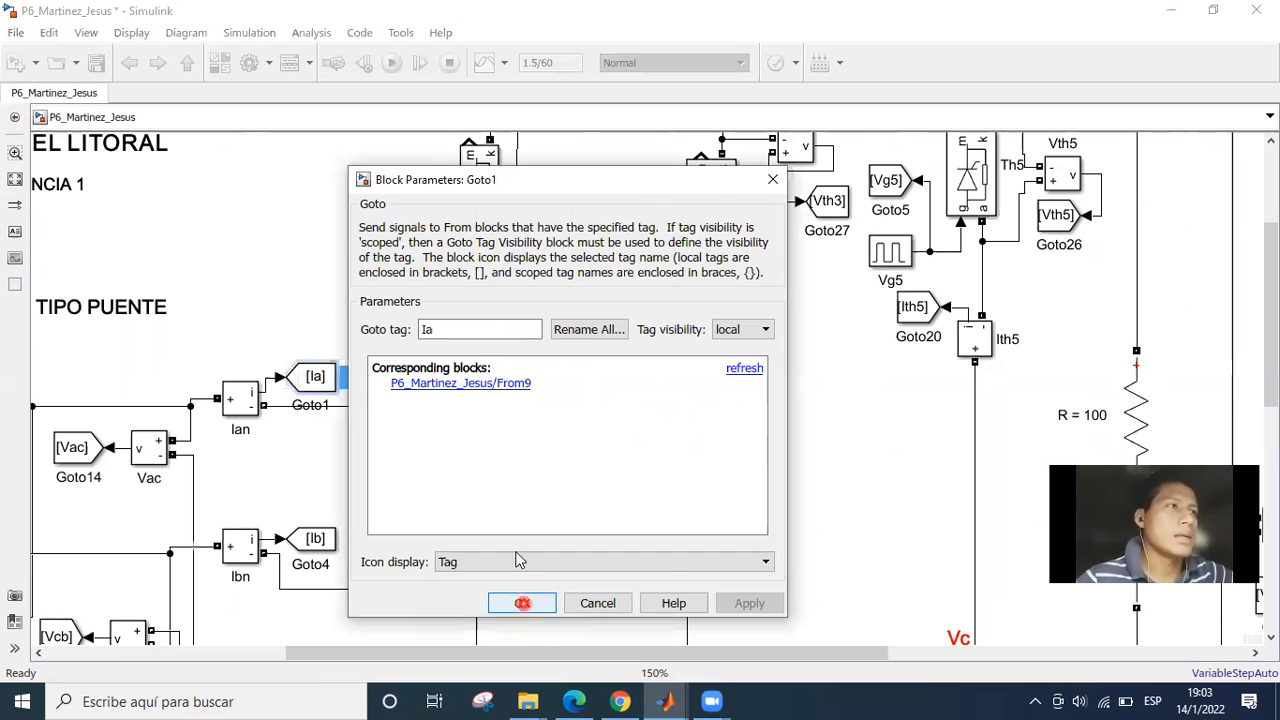
left_click(512, 471)
Straighten the slanted wires joining the Vth1 voltage measurement and thyristor Th3 to the upper bus of the bridge.
left_click_drag(442, 580, 379, 602)
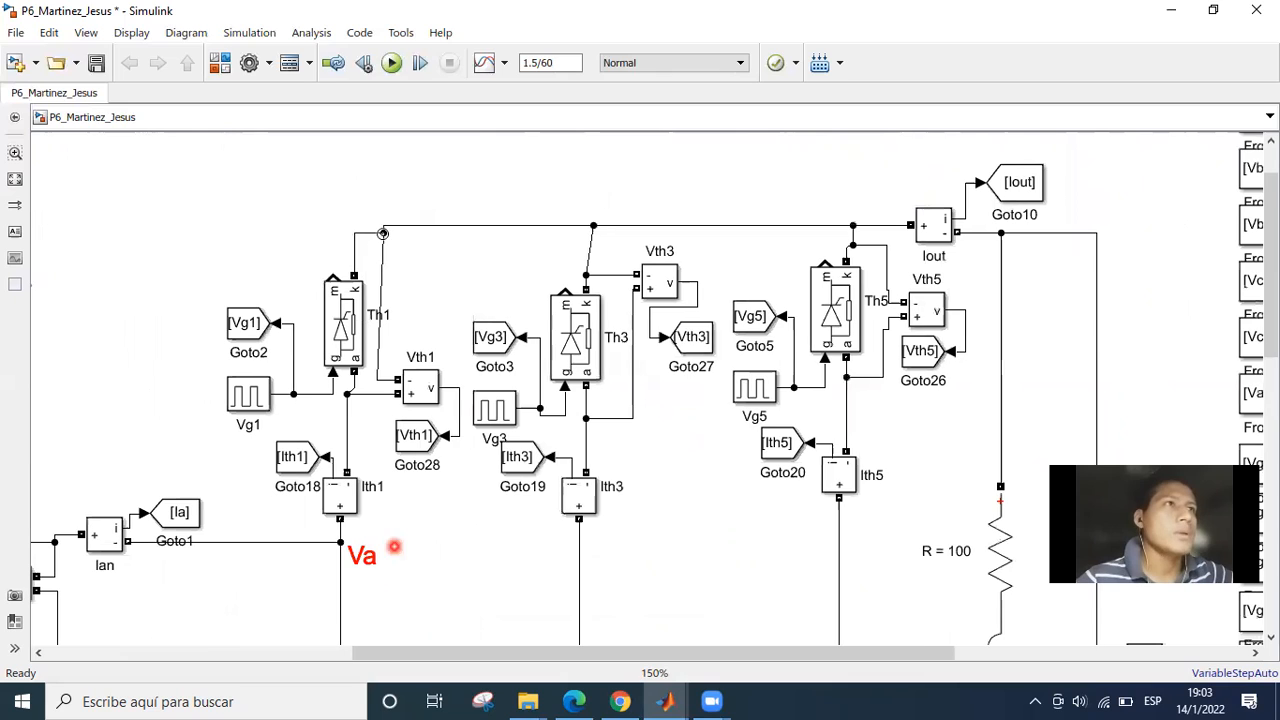
left_click_drag(383, 233, 376, 234)
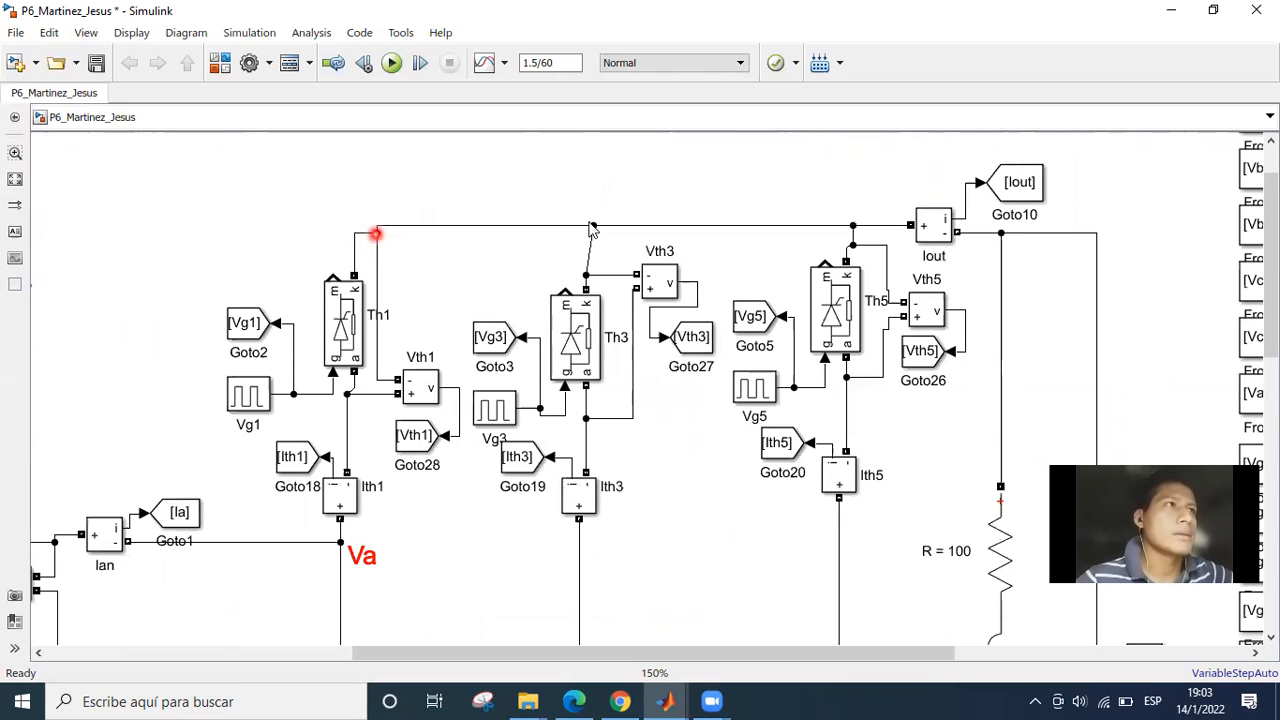
mouse_move(591, 225)
left_mouse_down()
mouse_move(568, 228)
mouse_move(583, 228)
left_mouse_up()
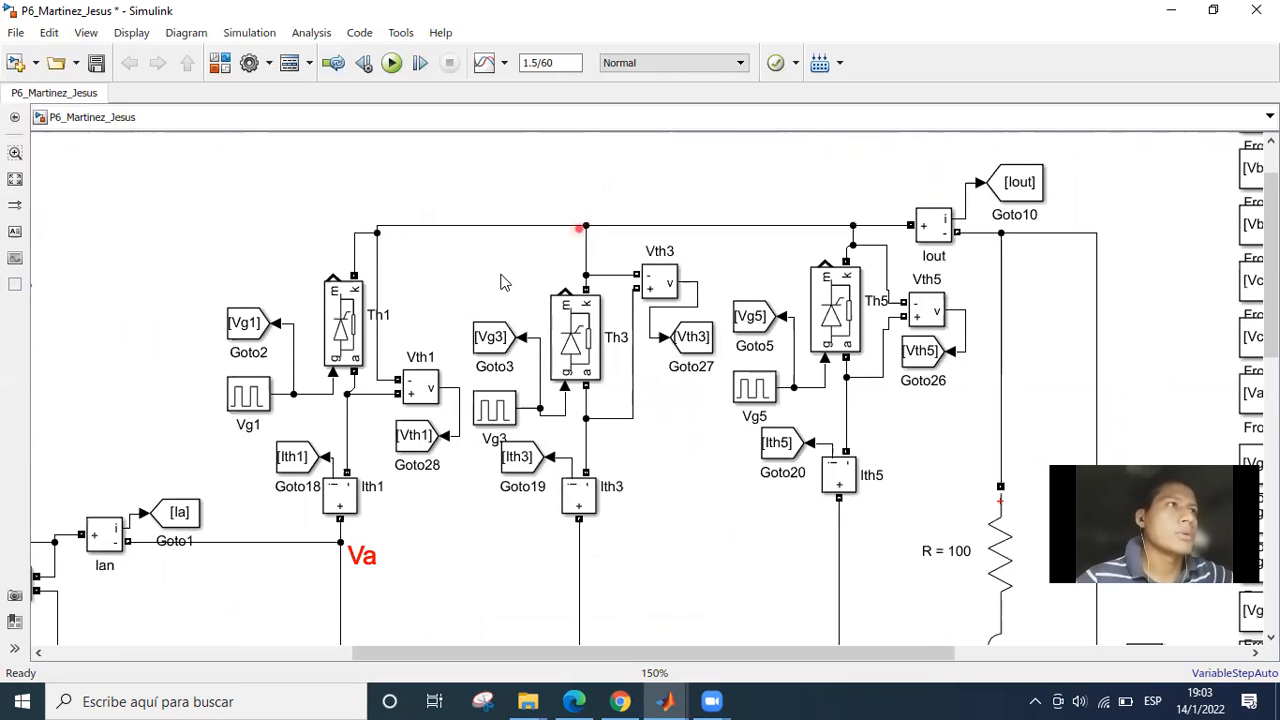
Open the parameters of thyristor Th1 and look through all of its settings.
scroll(555, 218, "down", 1)
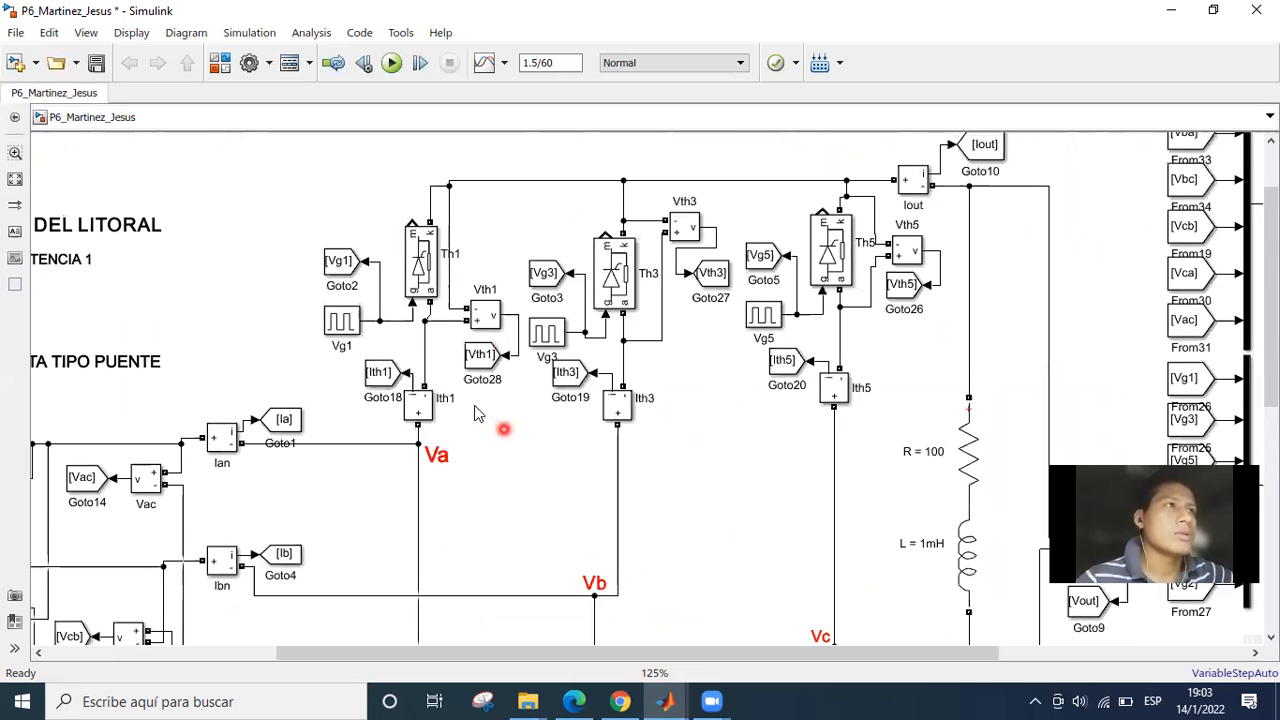
left_click(425, 270)
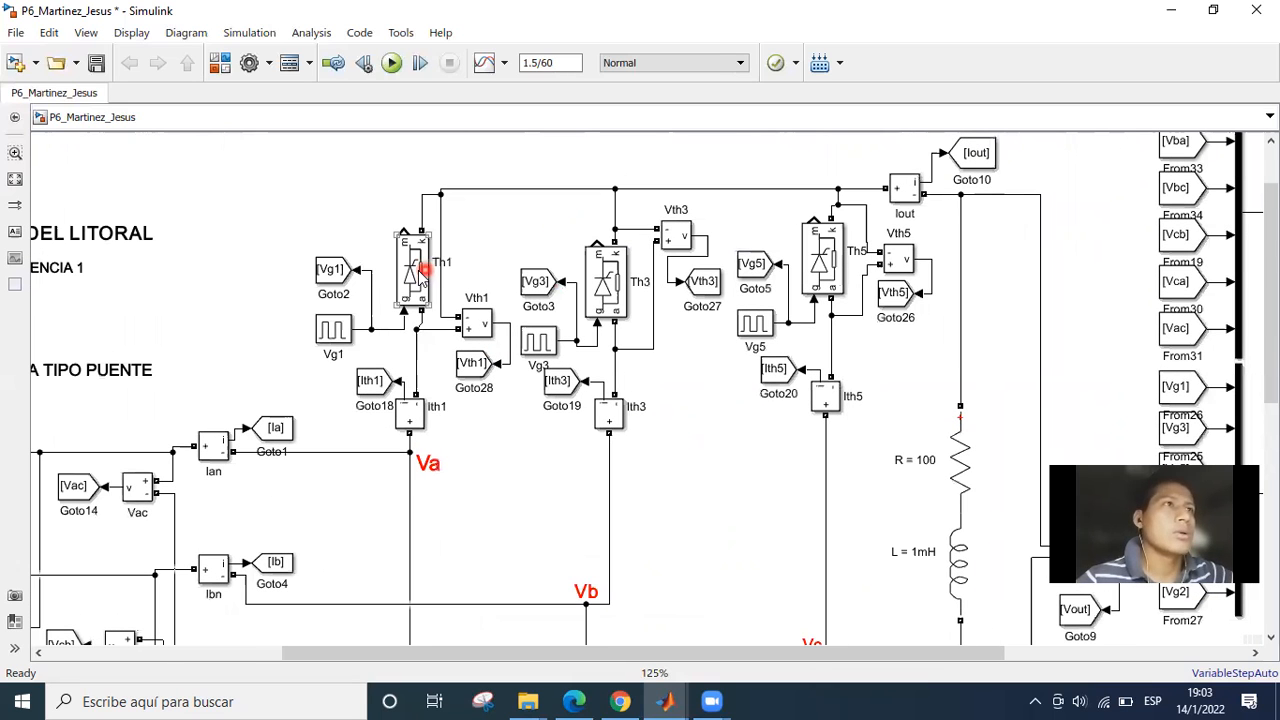
double_click(422, 272)
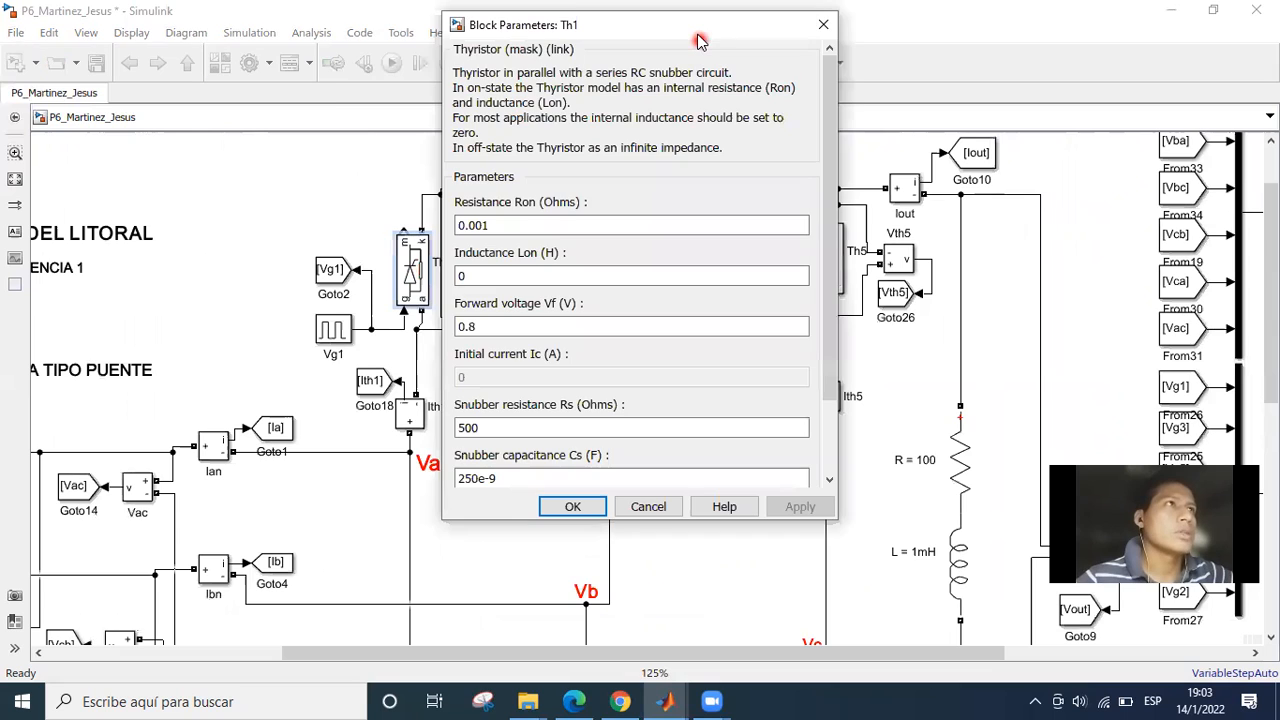
left_click_drag(697, 35, 522, 178)
left_click_drag(652, 288, 652, 356)
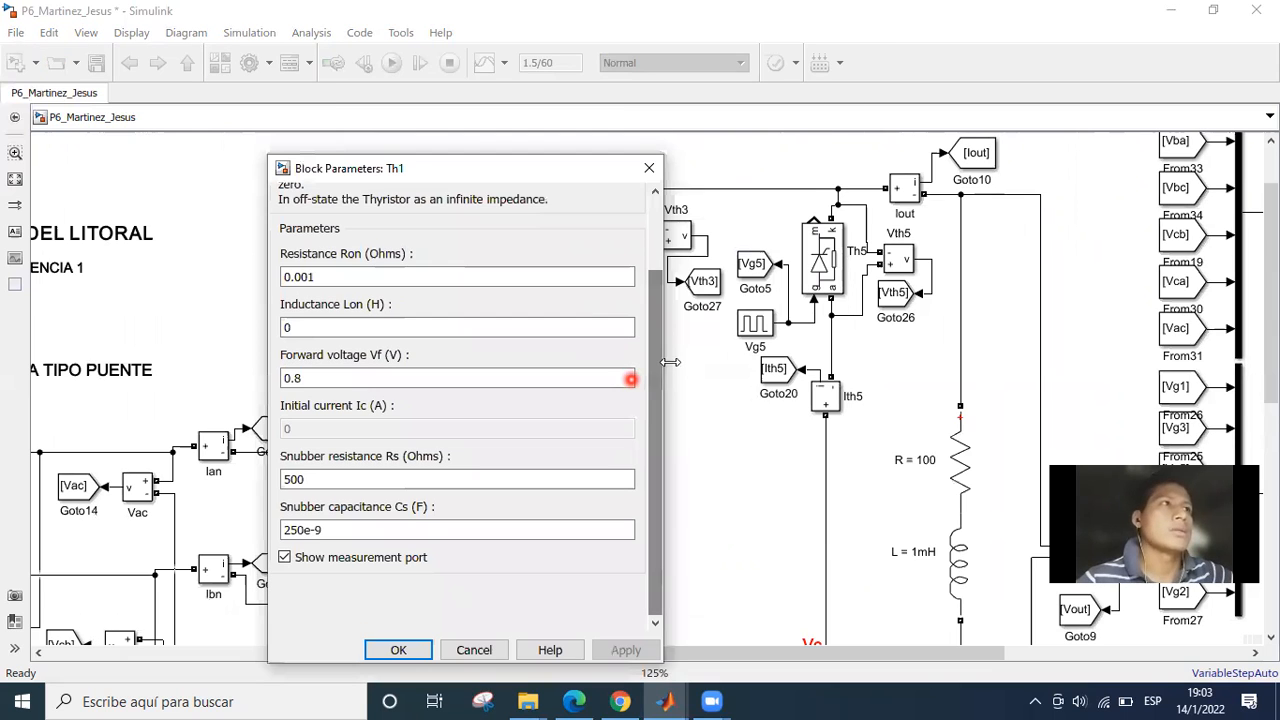
scroll(335, 362, "up", 3)
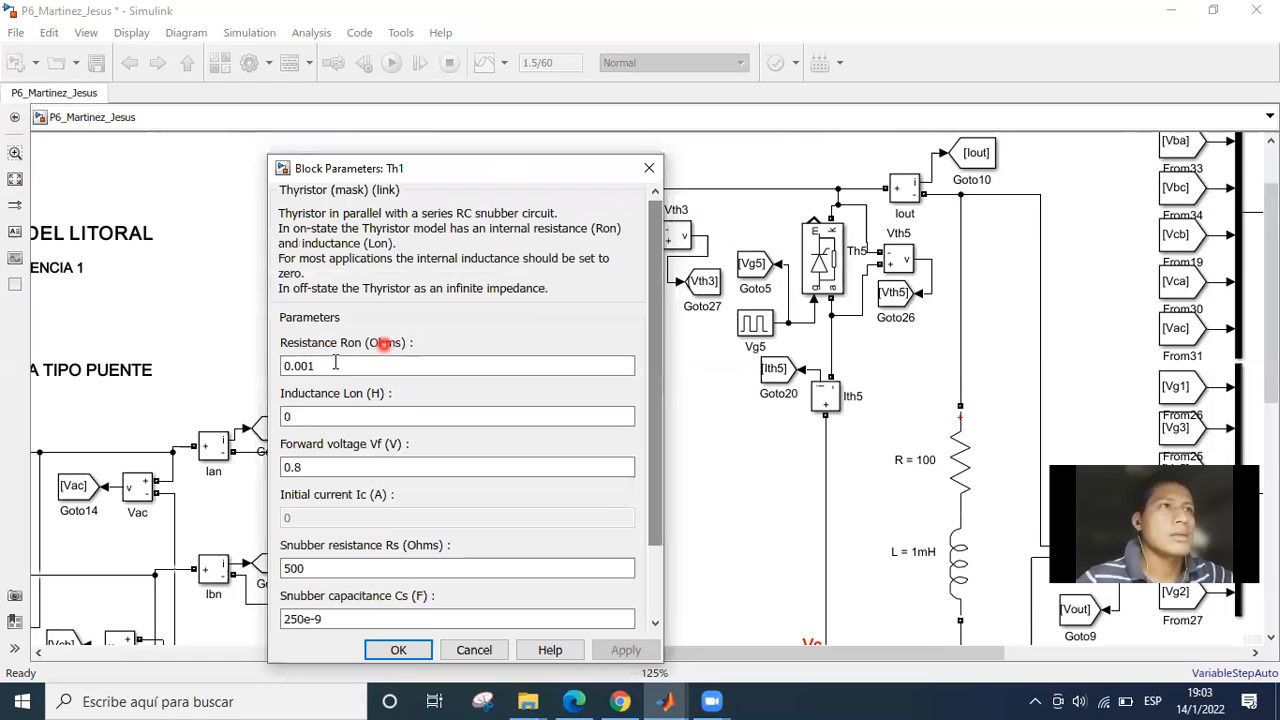
Examine the internal resistance Ron in the Th1 thyristor parameters.
double_click(337, 366)
left_click(337, 366)
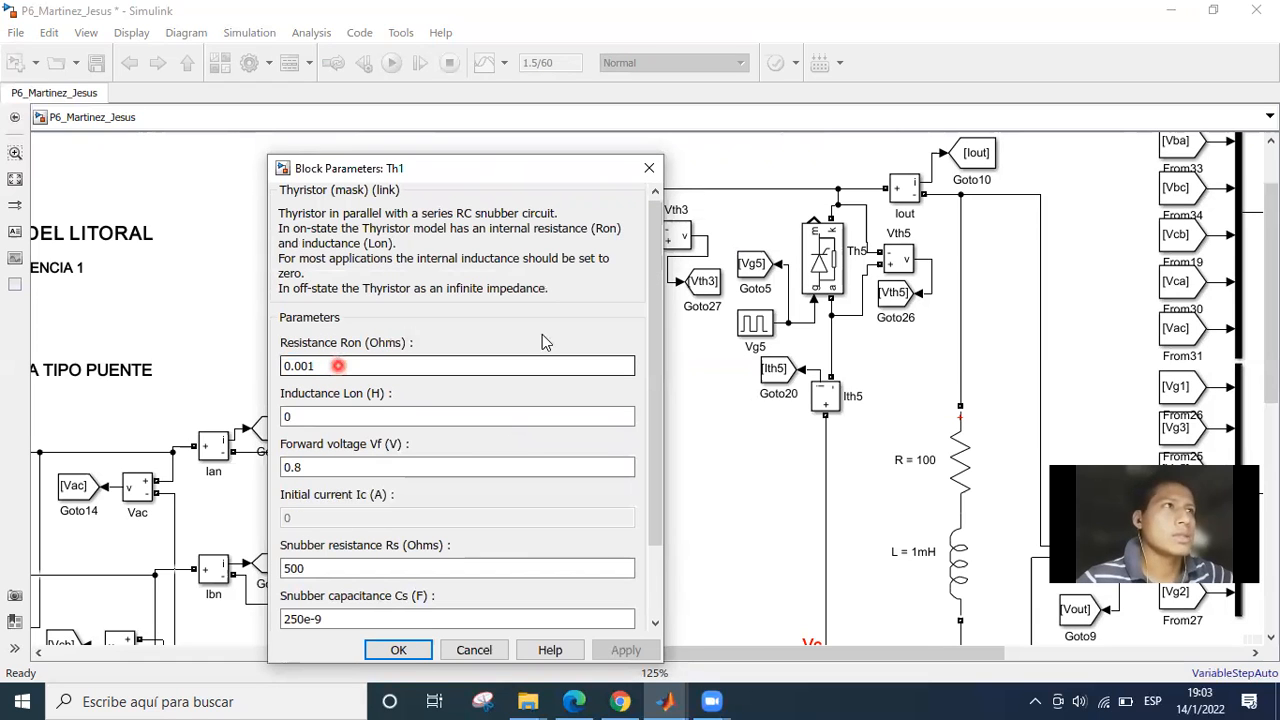
scroll(357, 364, "down", 3)
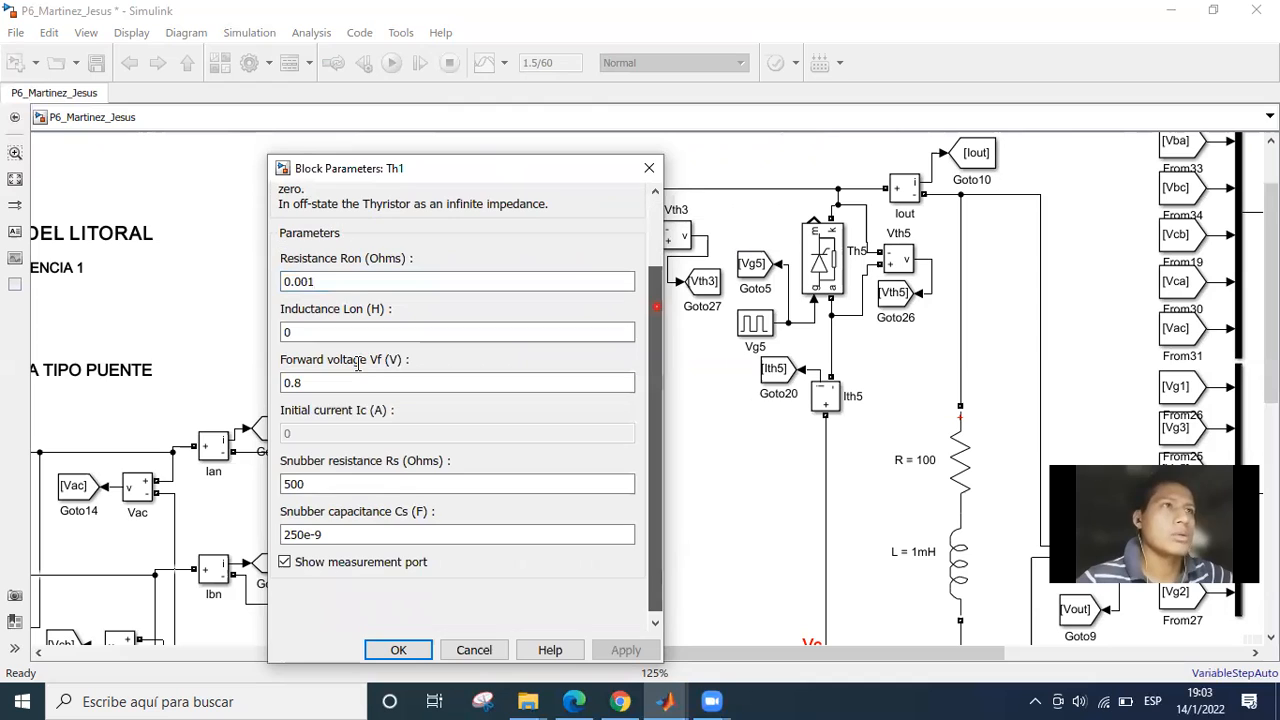
scroll(354, 364, "up", 3)
double_click(354, 368)
left_click(353, 366)
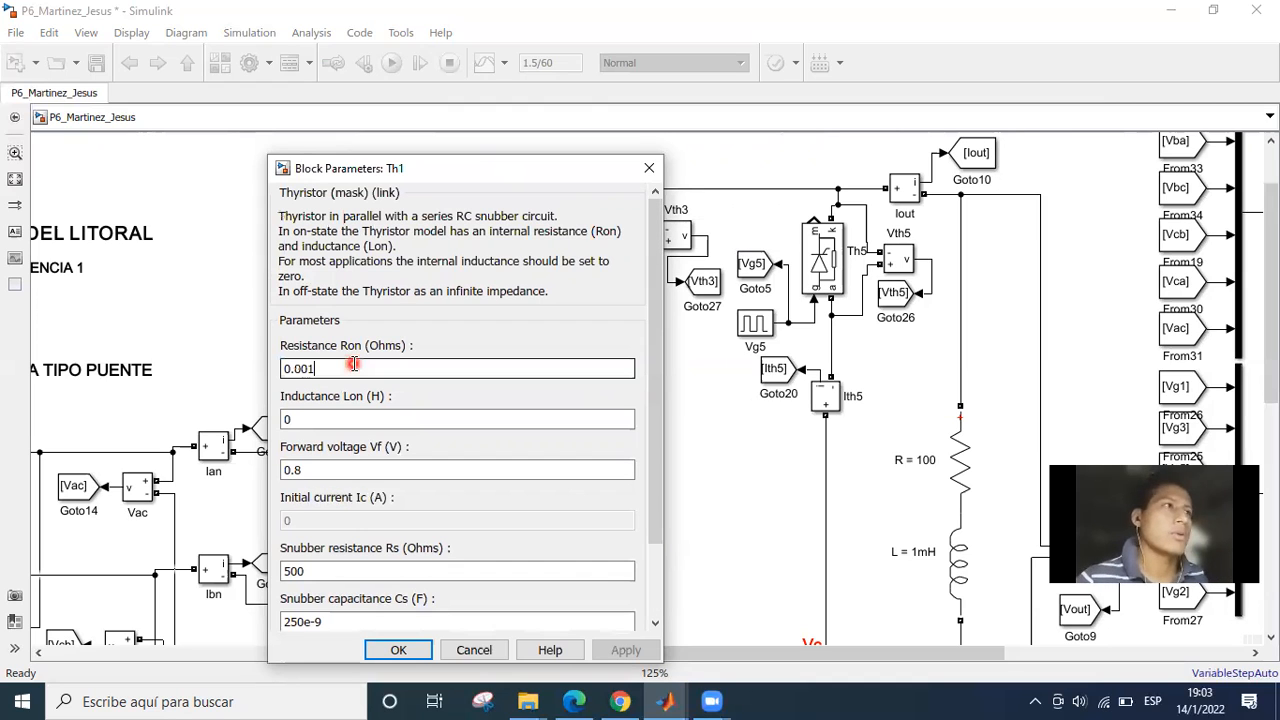
left_click(620, 361)
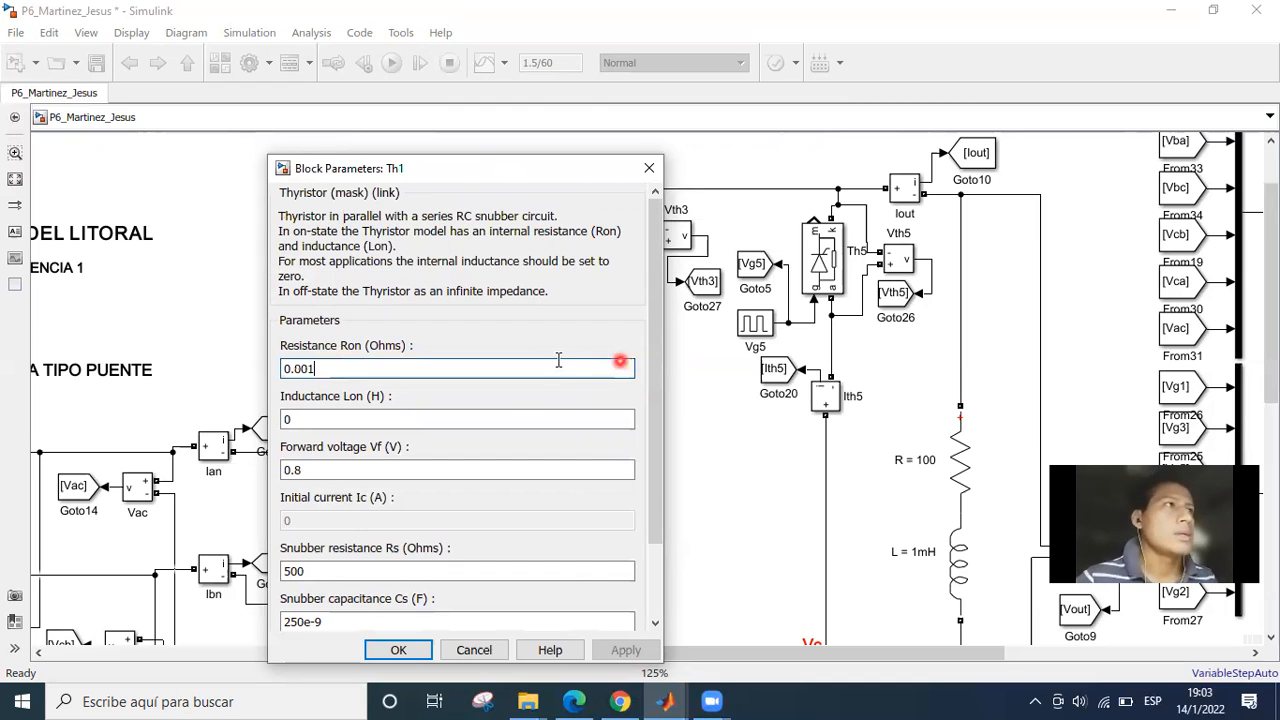
left_click(556, 361)
left_click(431, 341)
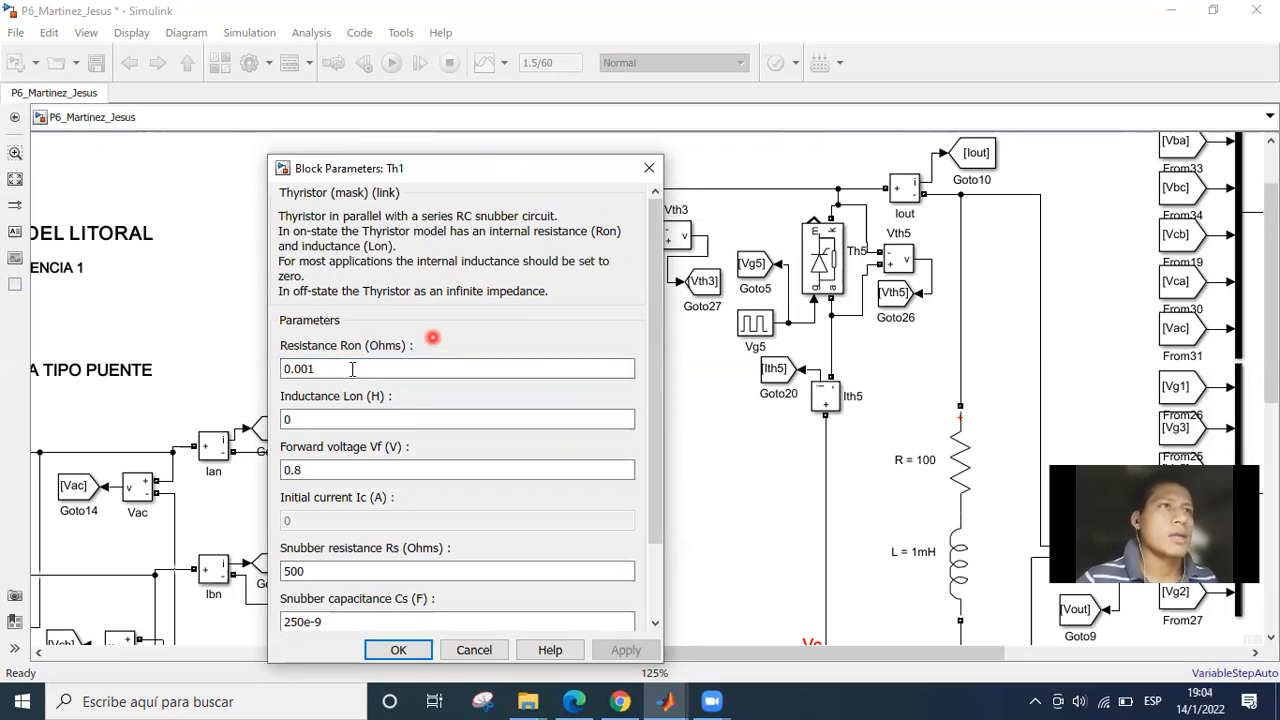
double_click(352, 369)
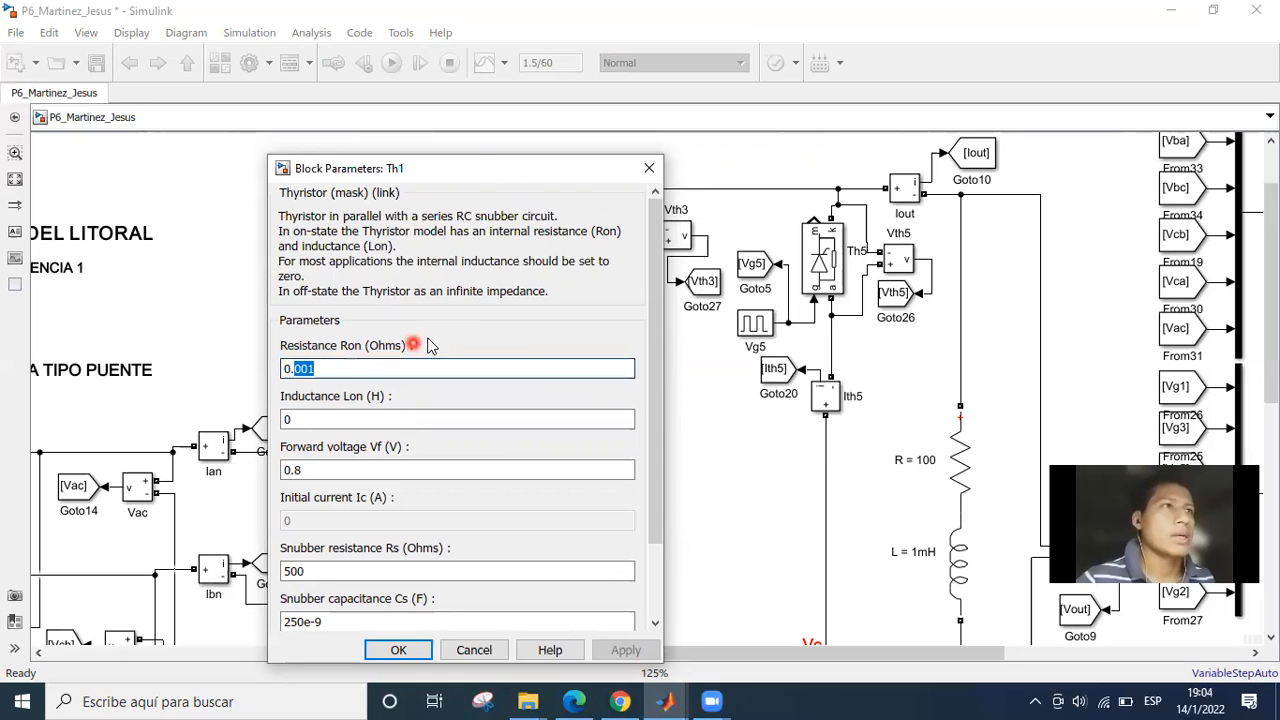
left_click(368, 366)
left_click(334, 371)
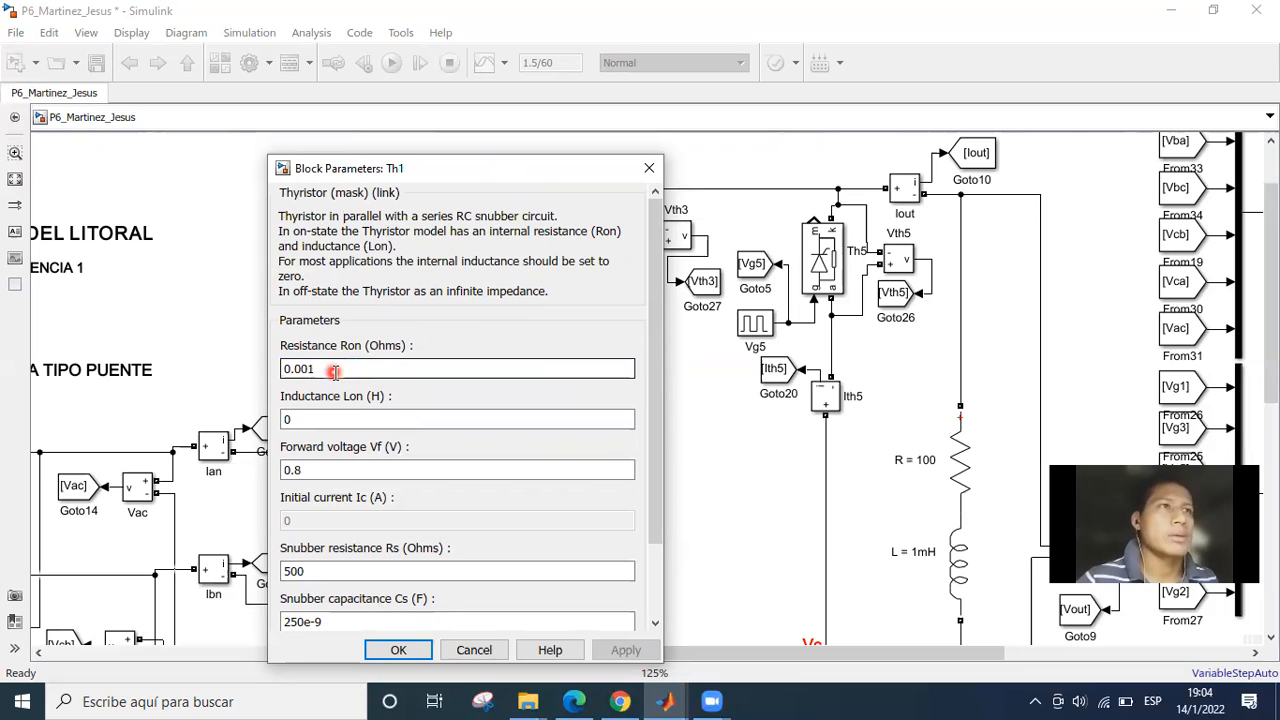
triple_click(338, 370)
left_click(338, 368)
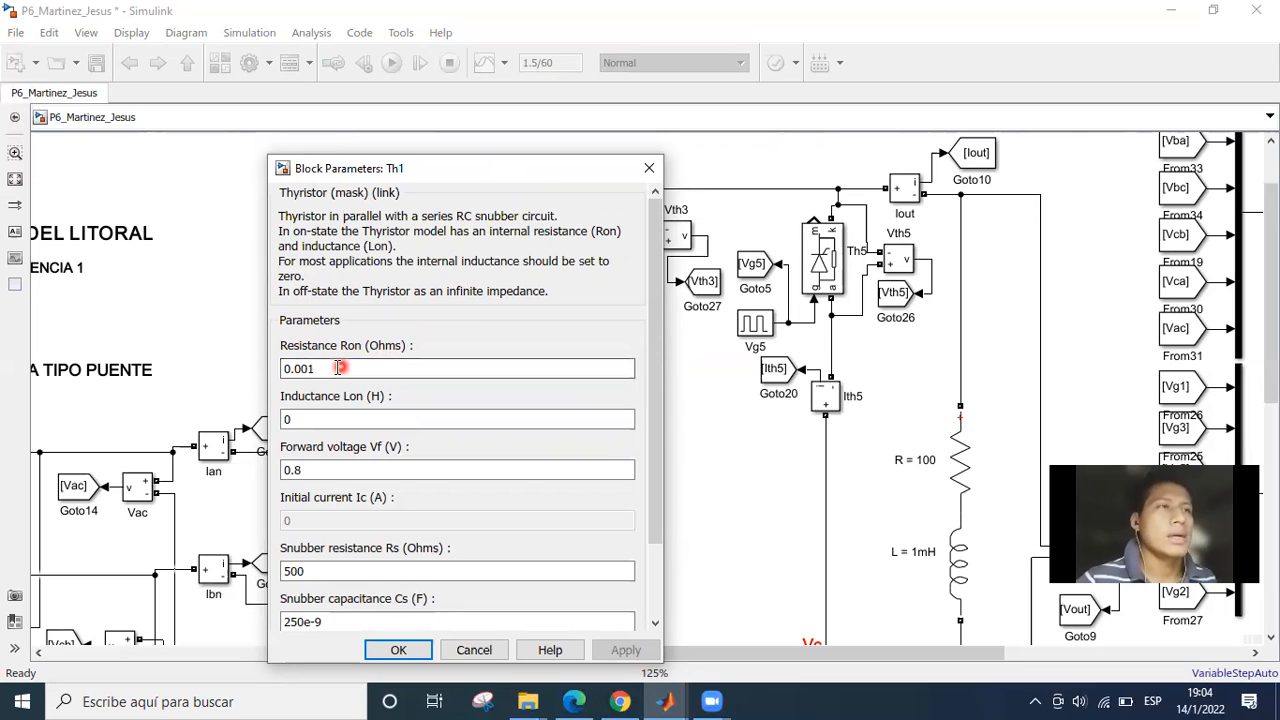
triple_click(339, 368)
left_click(337, 370)
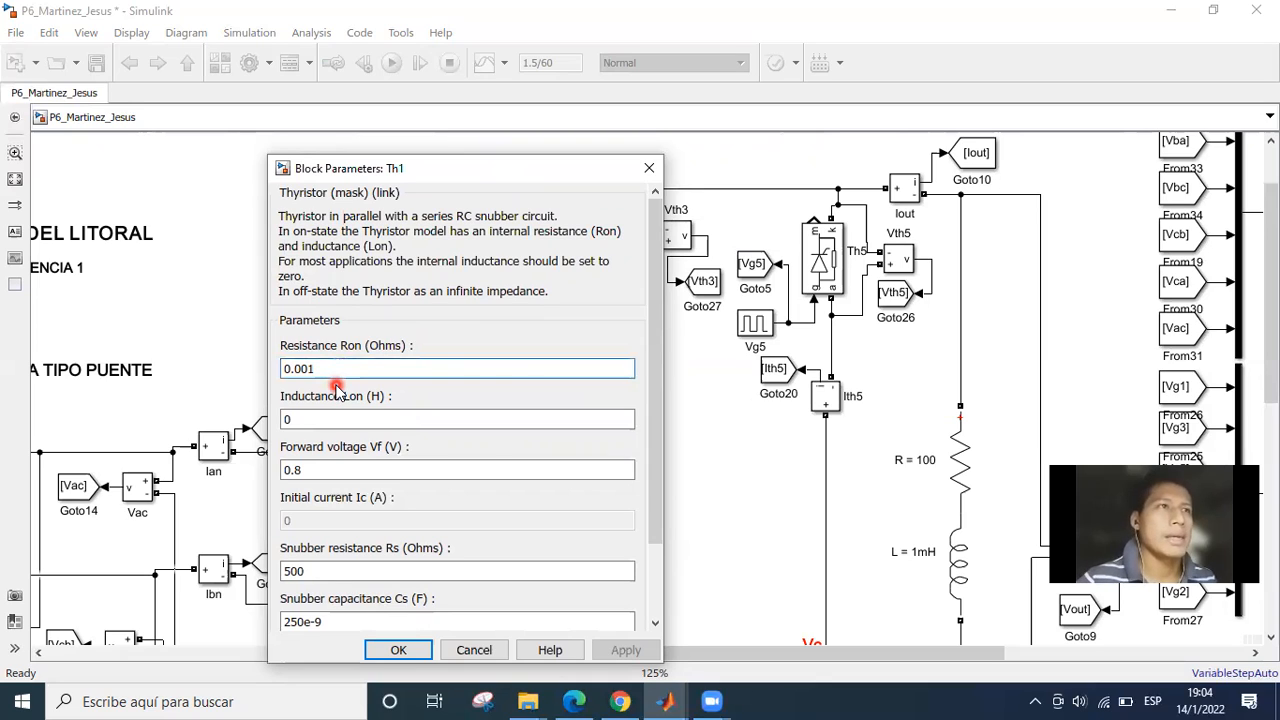
Check the forward voltage Vf and inductance Lon of thyristor Th1, and close its parameters.
double_click(314, 471)
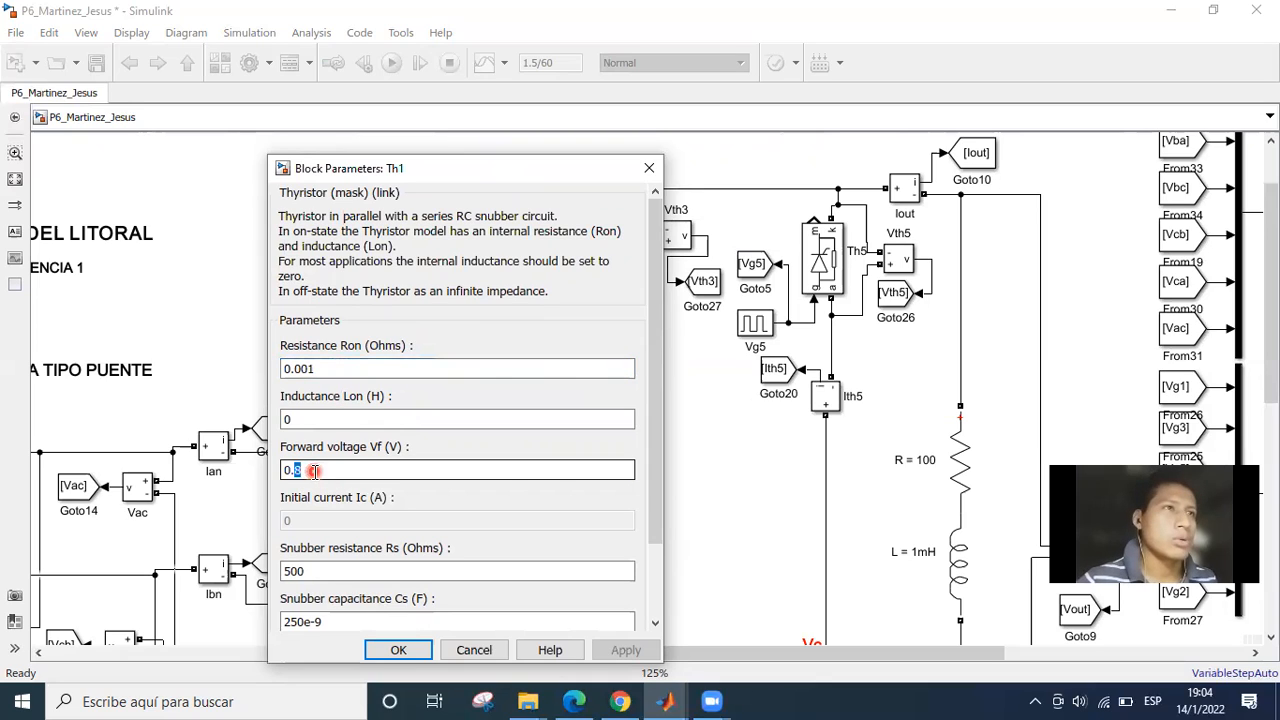
left_click(549, 450)
left_click(468, 455)
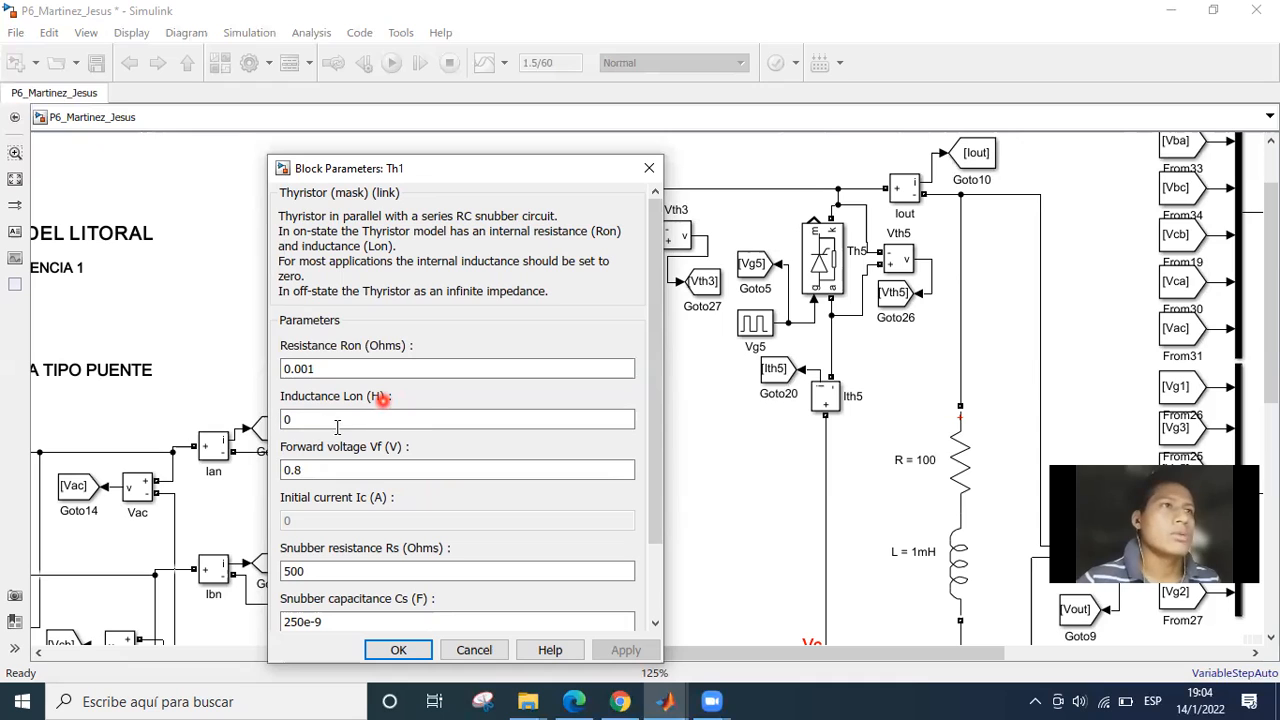
double_click(432, 413)
left_click(435, 411)
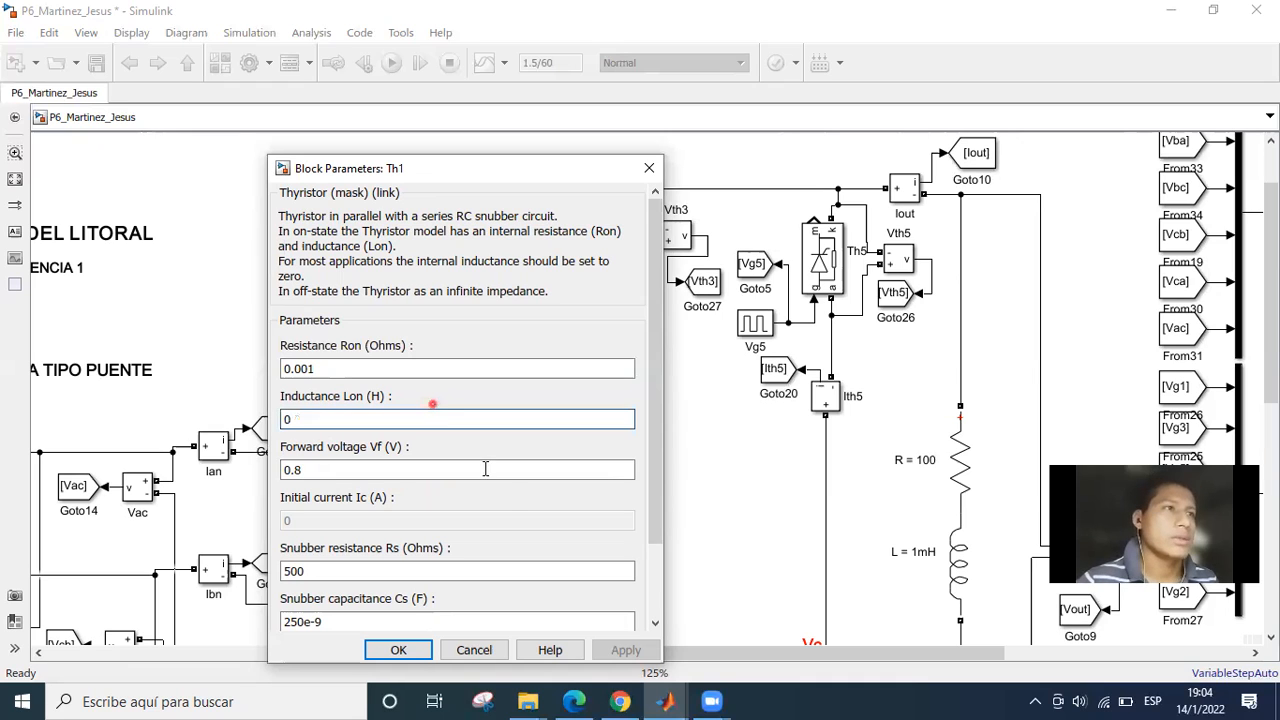
left_click(486, 468)
left_click(397, 650)
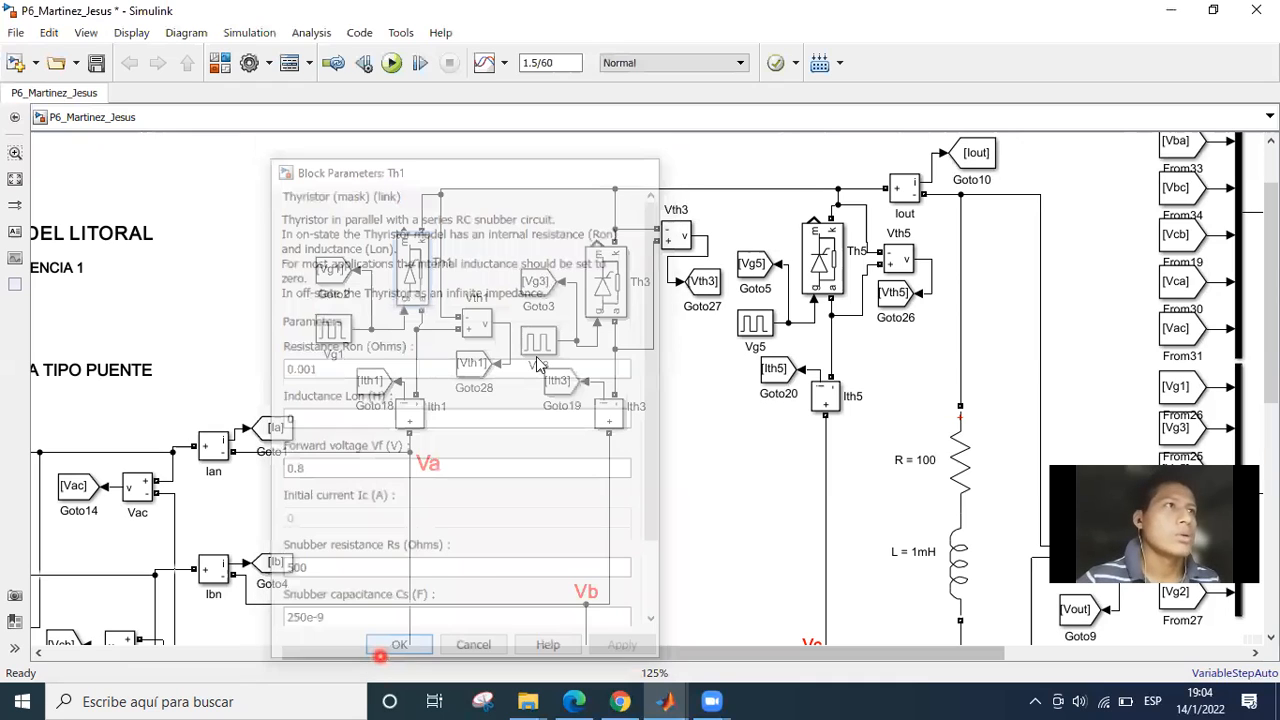
Review the parameters of thyristors Th3 and Th5 one after the other, closing each dialog.
double_click(618, 295)
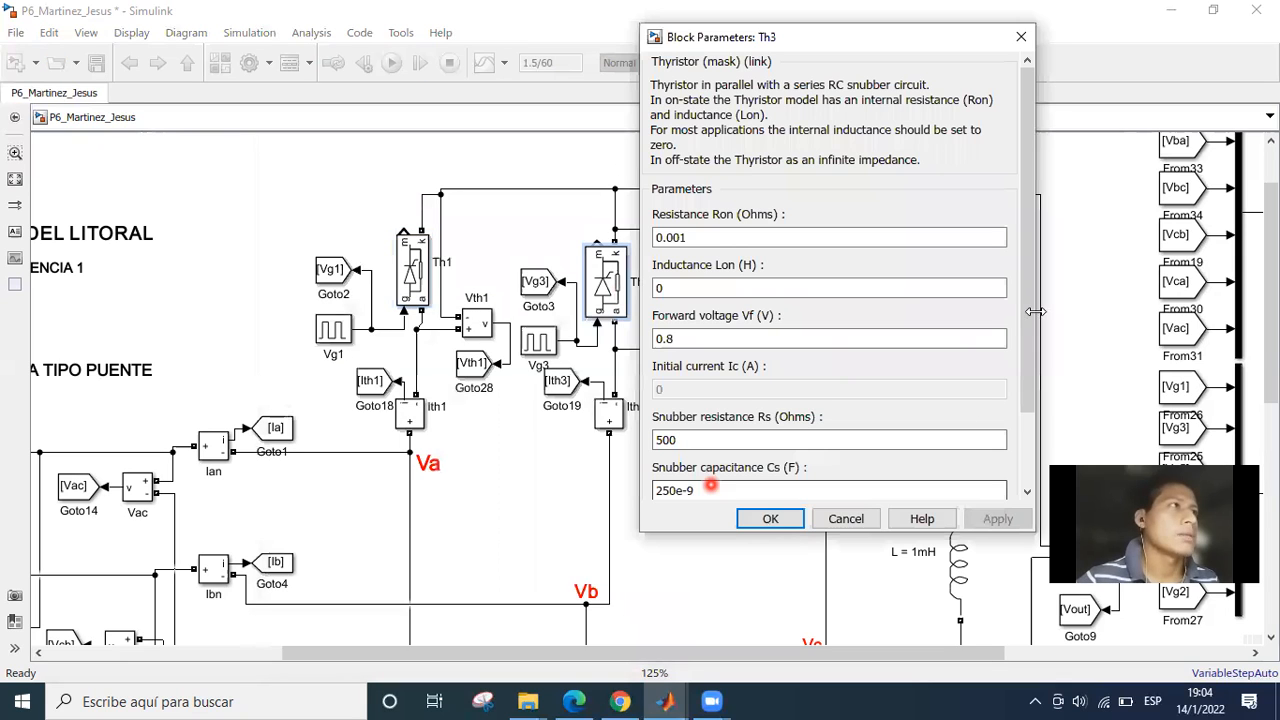
left_click_drag(1026, 275, 1026, 352)
left_click(770, 518)
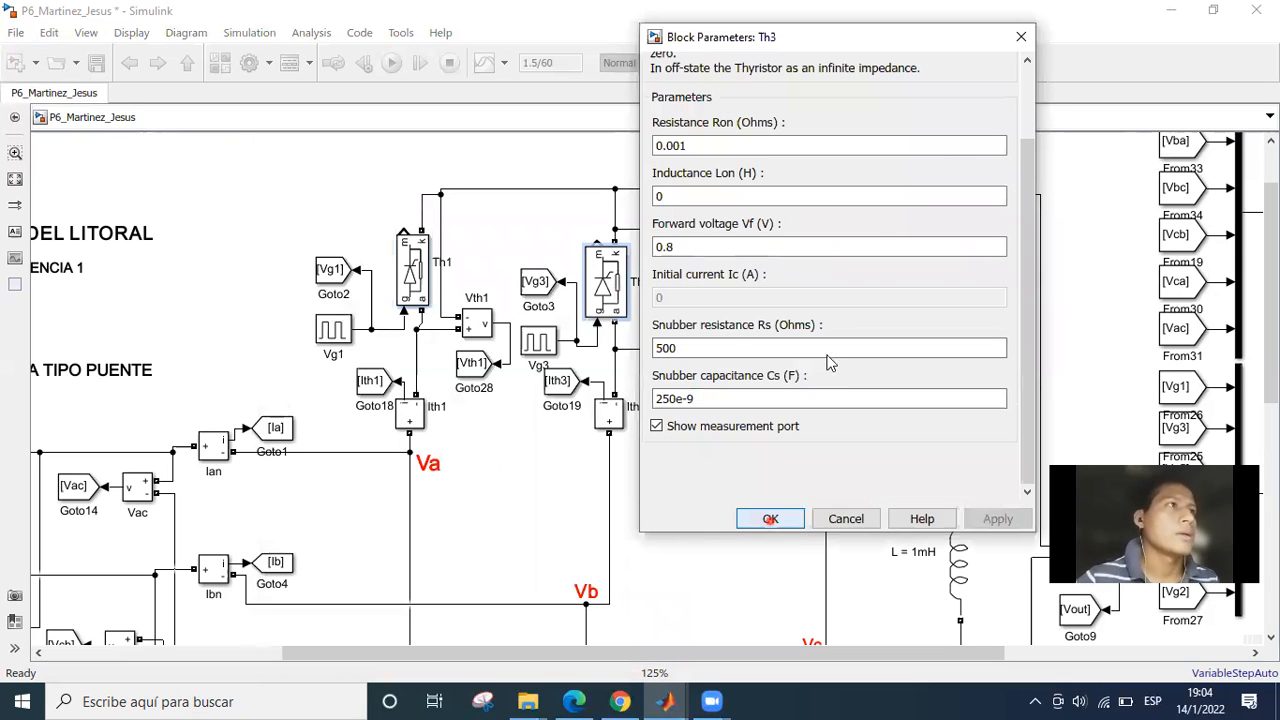
double_click(834, 249)
left_click_drag(1241, 163, 1243, 278)
left_click(986, 497)
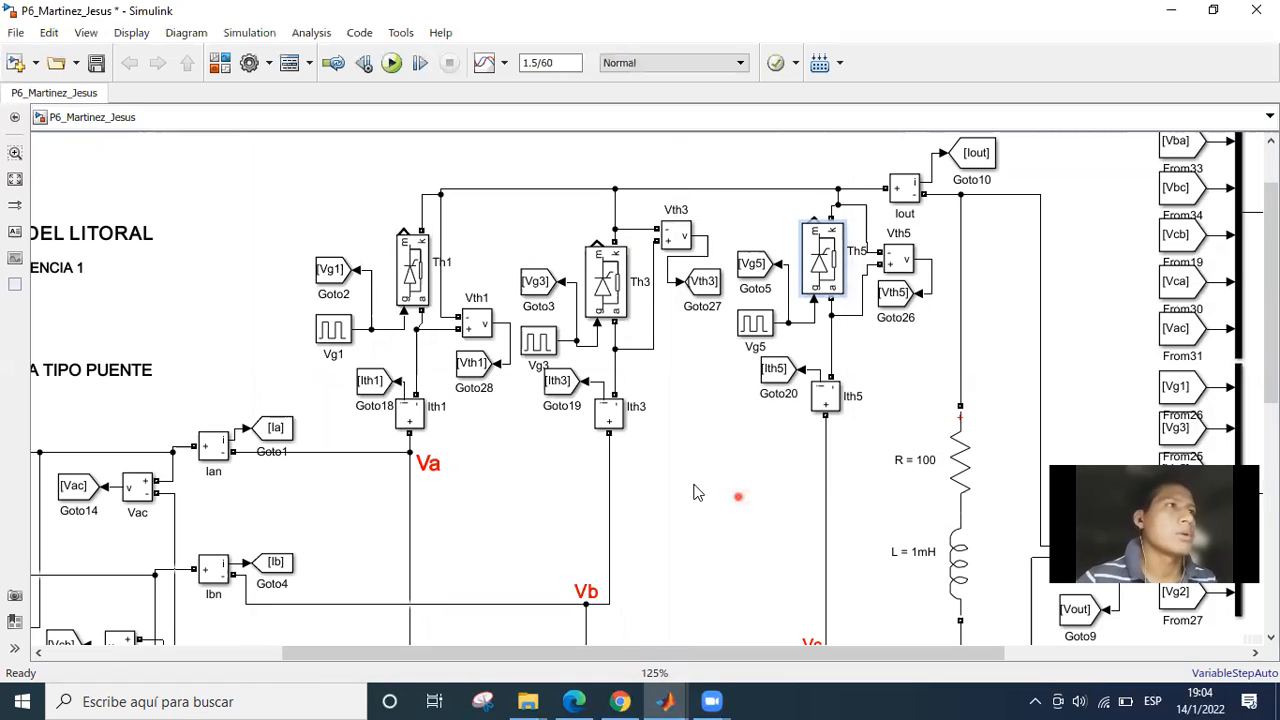
Review the parameters of thyristor Th4 in the lower half of the bridge and close them.
scroll(692, 412, "down", 1)
left_click_drag(692, 412, 666, 240)
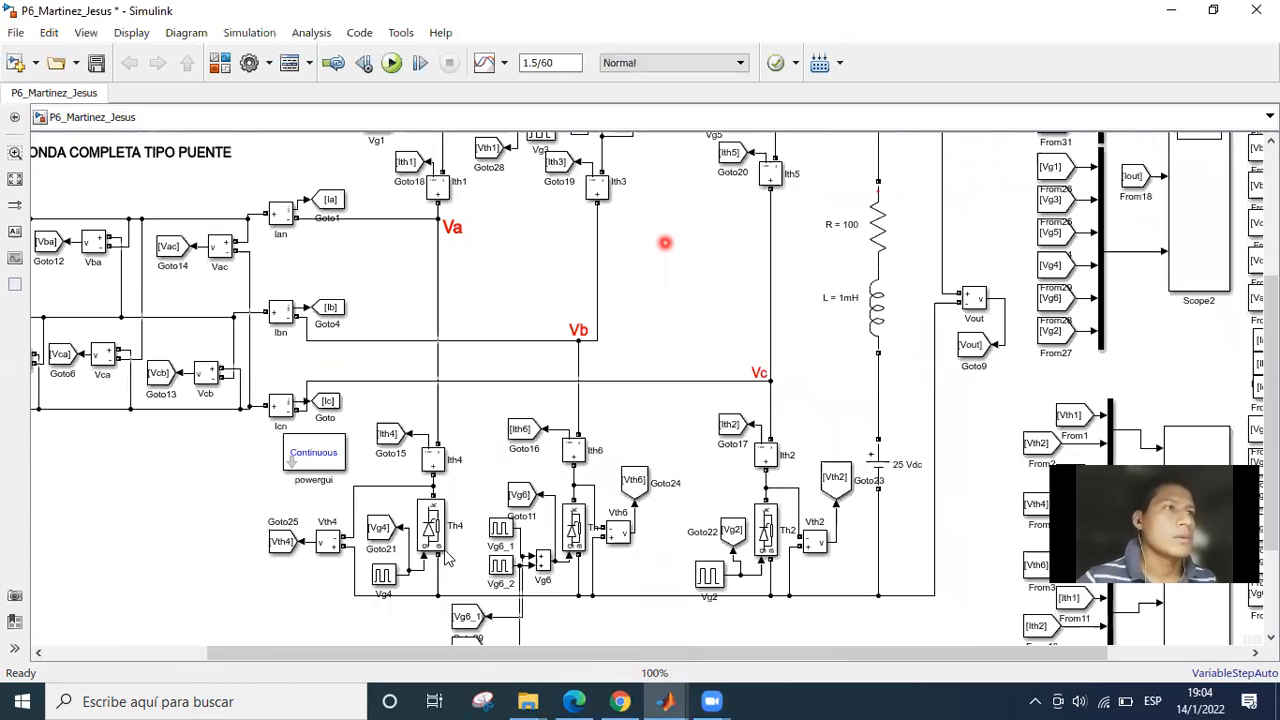
left_click(427, 541)
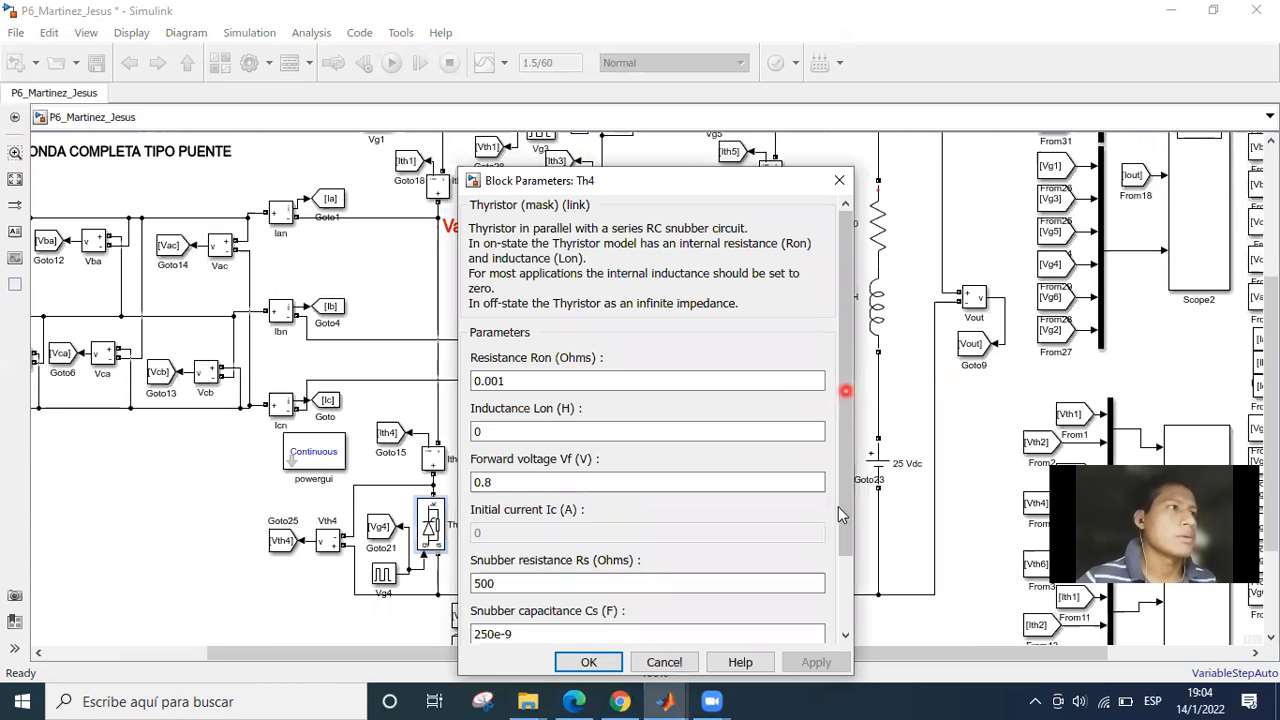
scroll(588, 660, "down", 3)
left_click(588, 662)
Examine the thyristor current measurements, from Ith1 and Ith3 in the upper half down to Ith4, Ith6 and Ith2.
left_click_drag(507, 213, 479, 427)
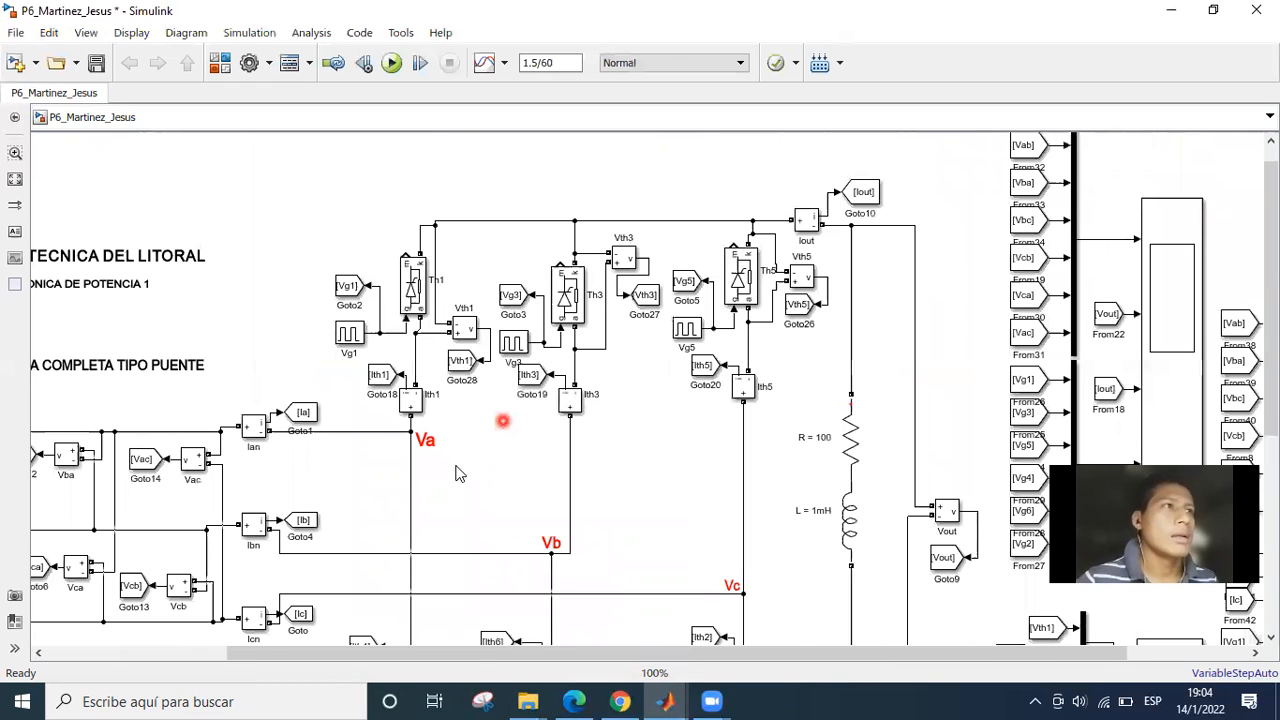
scroll(378, 522, "up", 1)
left_click_drag(340, 397, 290, 444)
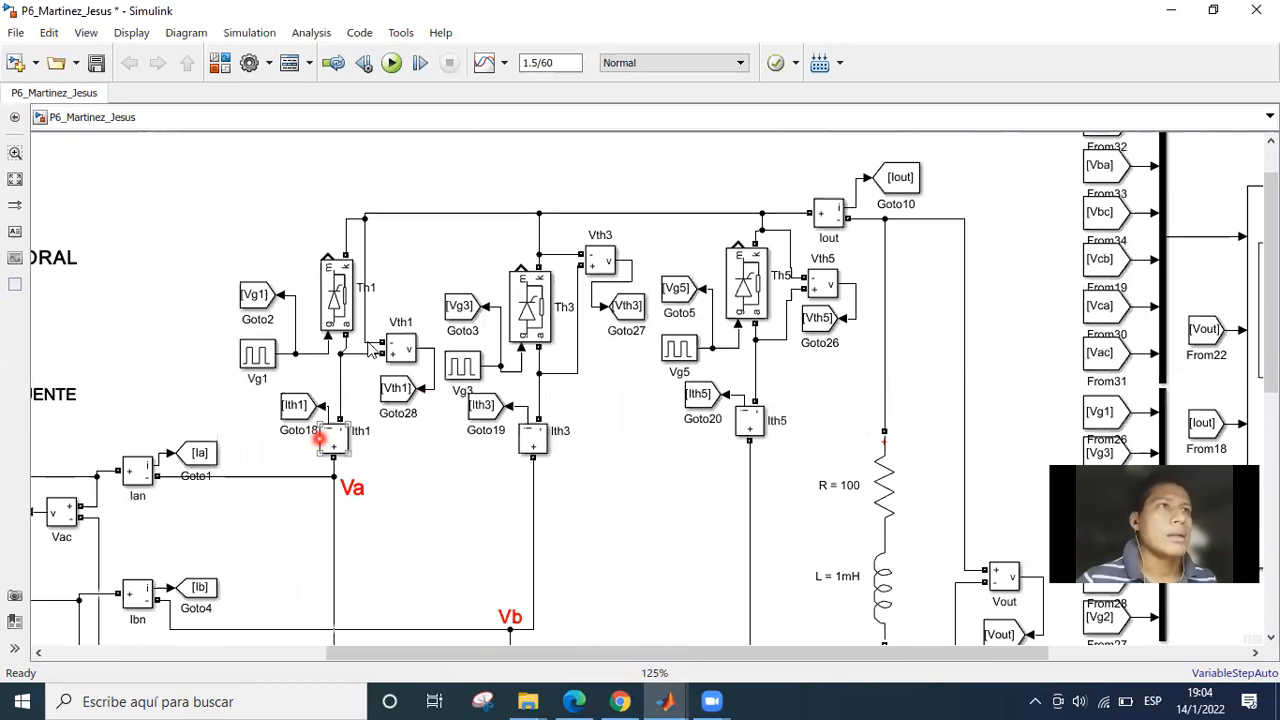
scroll(398, 289, "up", 1)
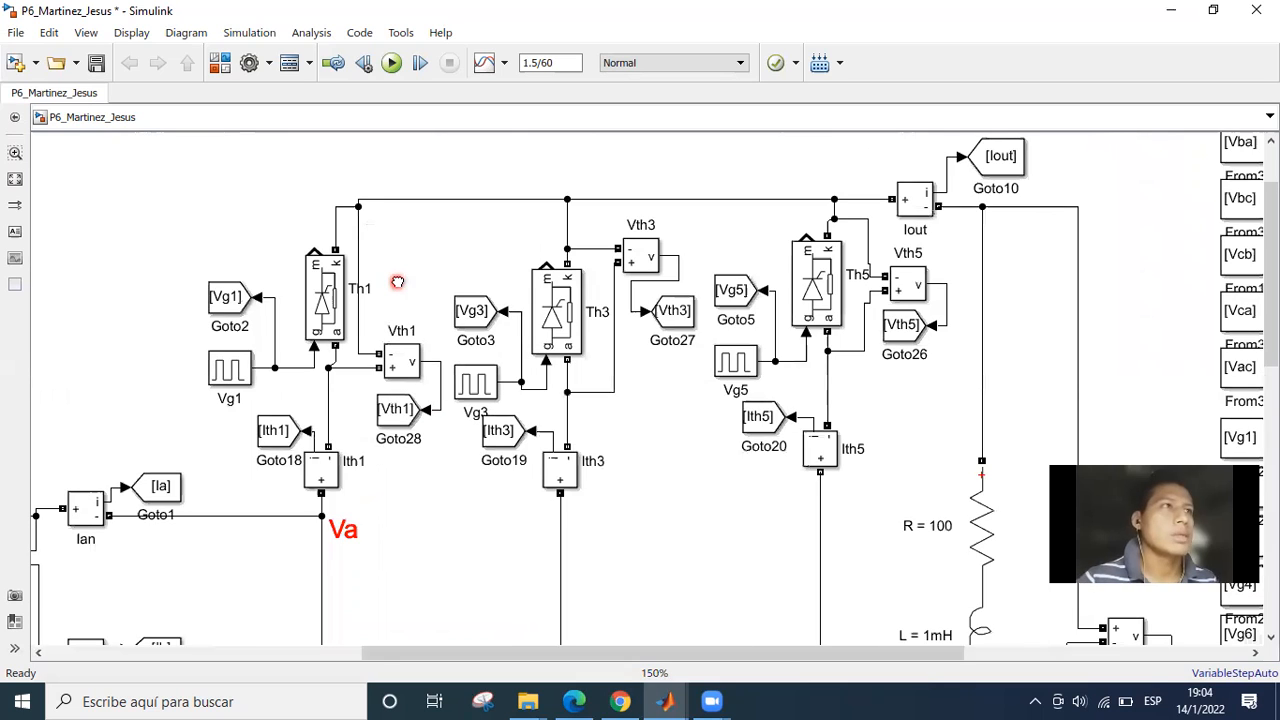
scroll(398, 285, "up", 1)
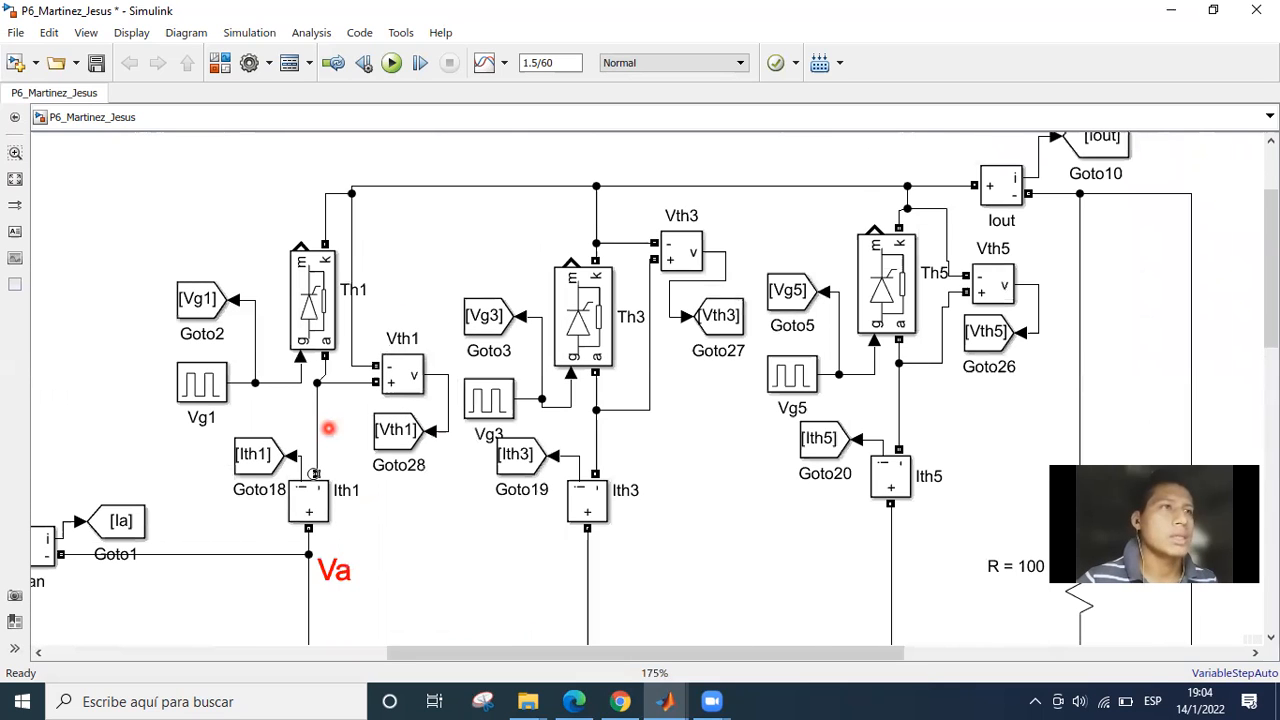
left_click(333, 335)
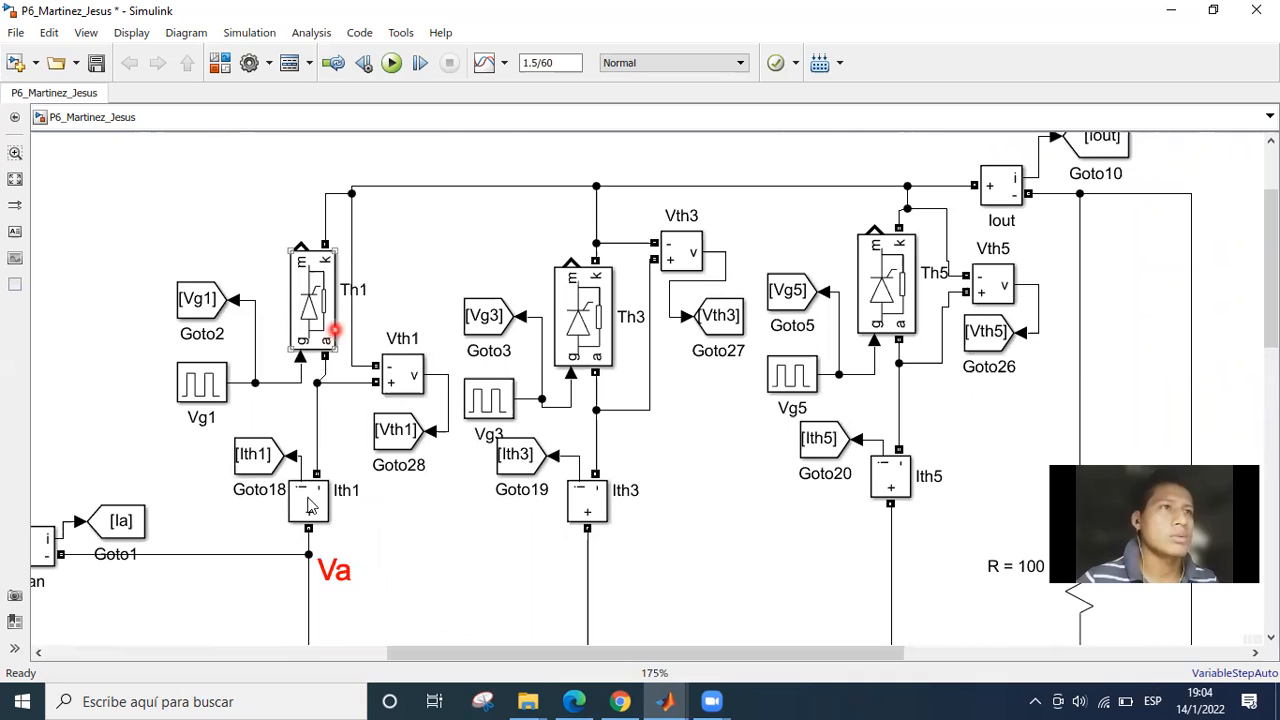
left_click(310, 502)
left_click(611, 503)
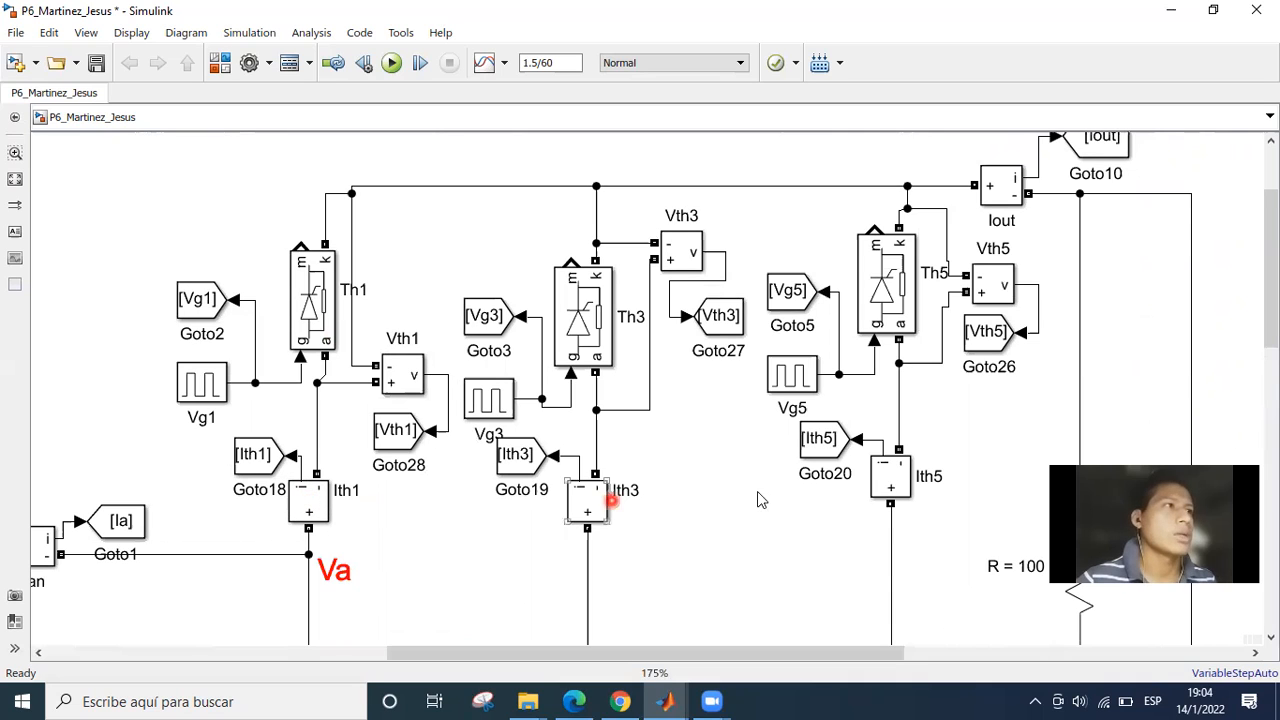
left_click(415, 516)
scroll(827, 170, "down", 3)
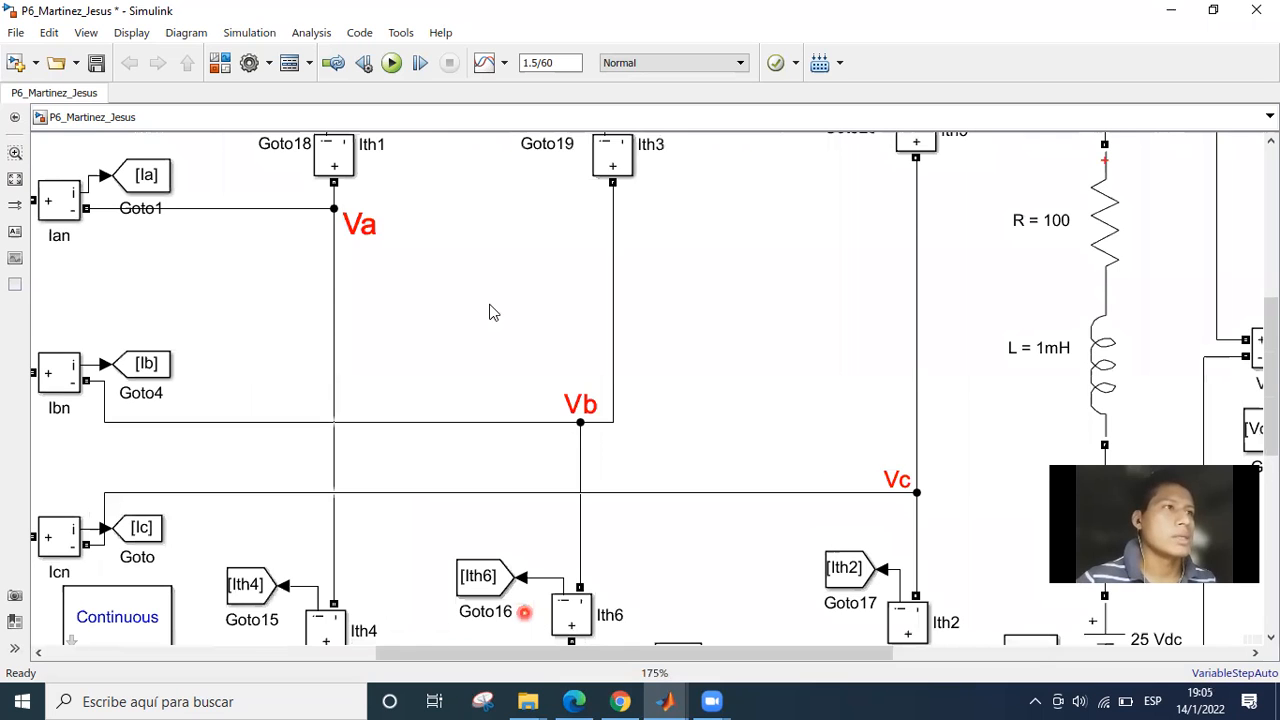
Examine the Vth1 voltage measurement across thyristor Th1 and the matching measurements beside Th3 and Th5.
scroll(514, 538, "up", 1)
scroll(457, 471, "up", 2)
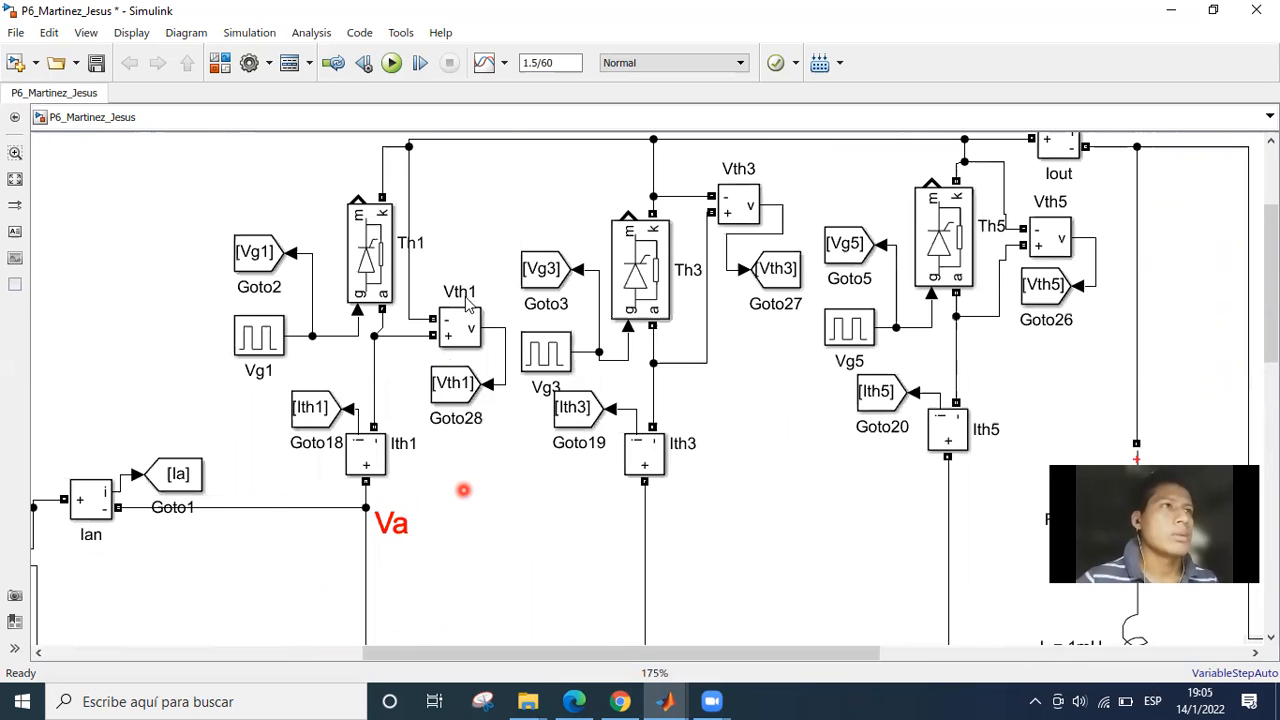
scroll(435, 345, "up", 1)
left_click(422, 381)
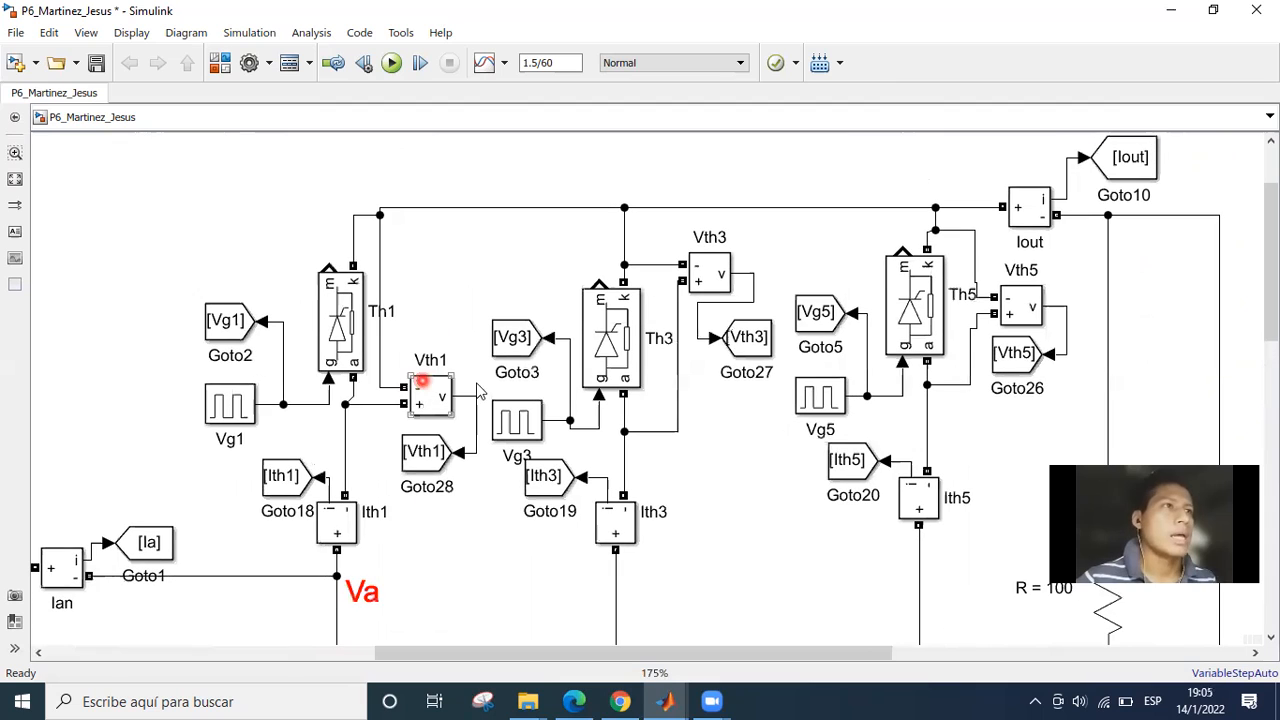
left_click(381, 246)
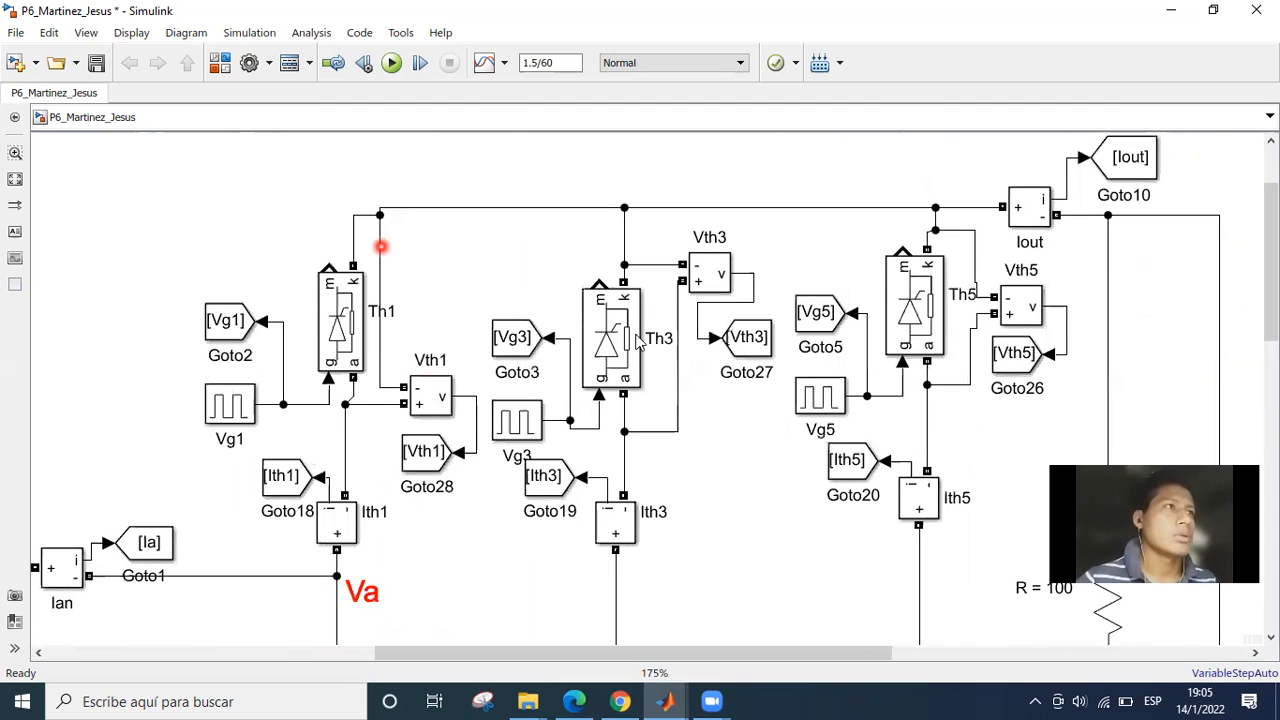
left_click(724, 409)
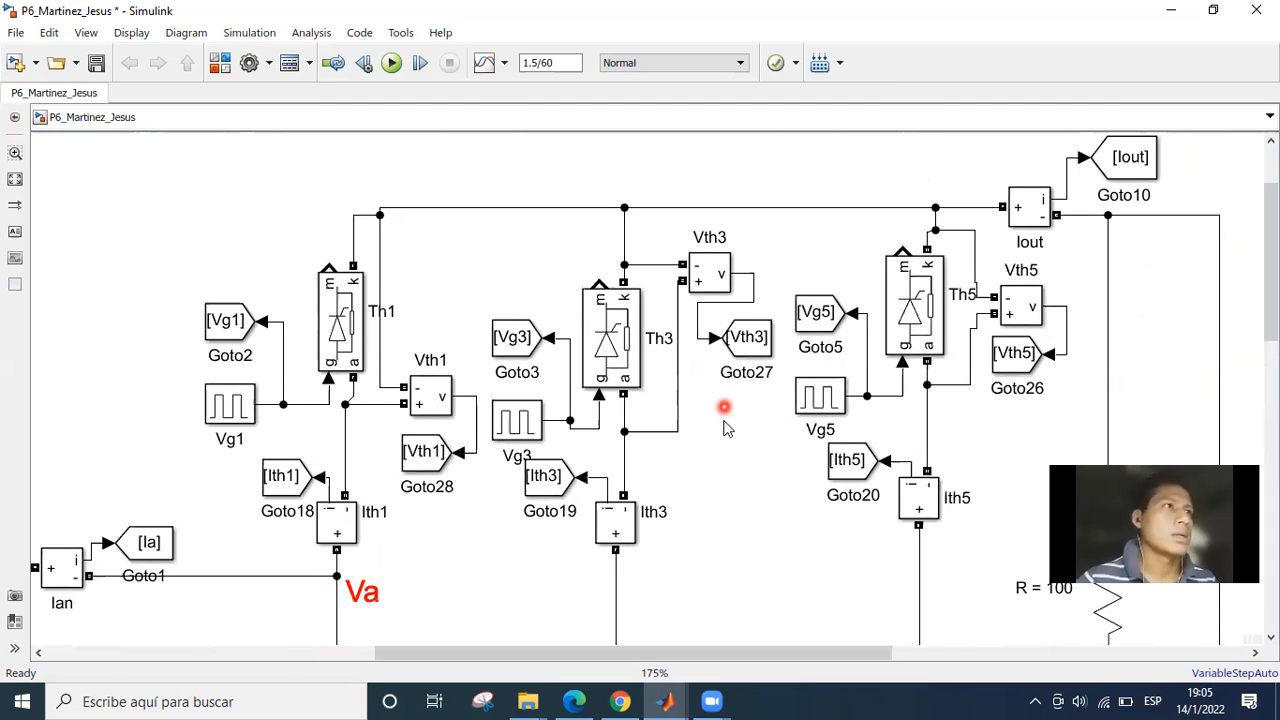
mouse_move(724, 420)
left_mouse_down()
mouse_move(702, 424)
mouse_move(677, 389)
left_mouse_up()
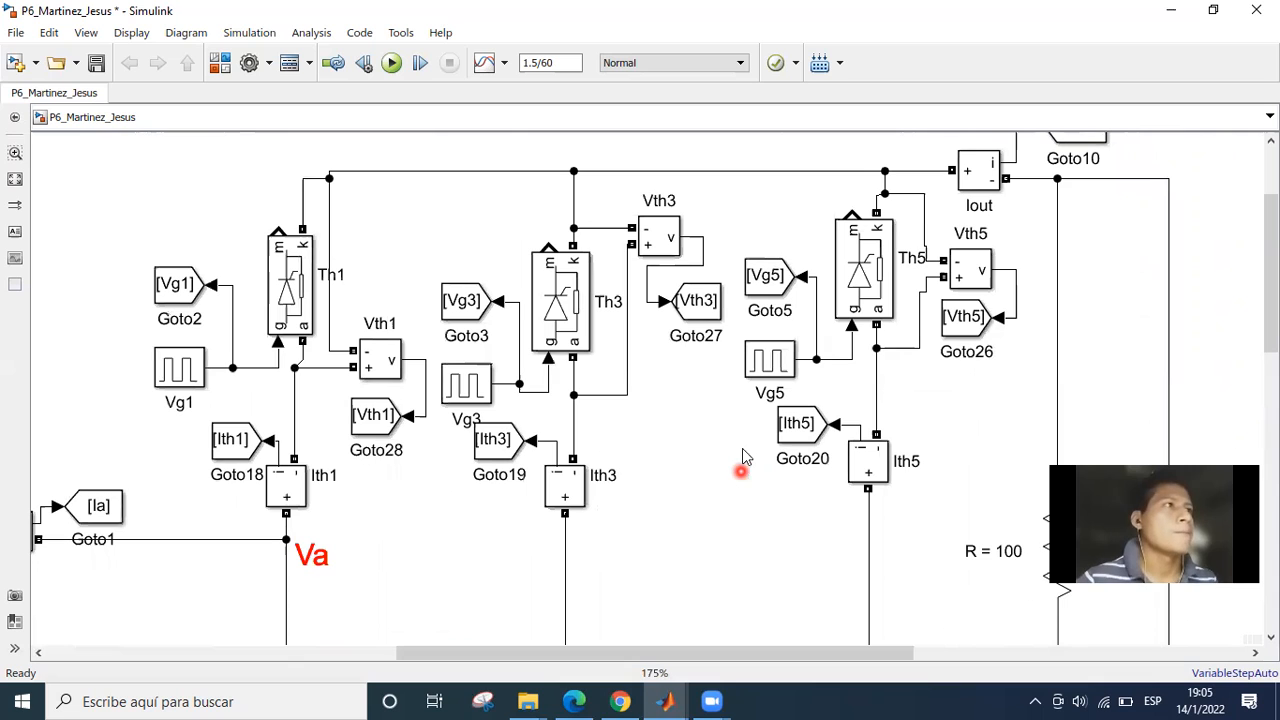
Examine the Vth3 and Vth5 voltage measurements, then the matching Vth4, Vth6 and Vth2 measurements in the lower half of the bridge.
left_click(665, 237)
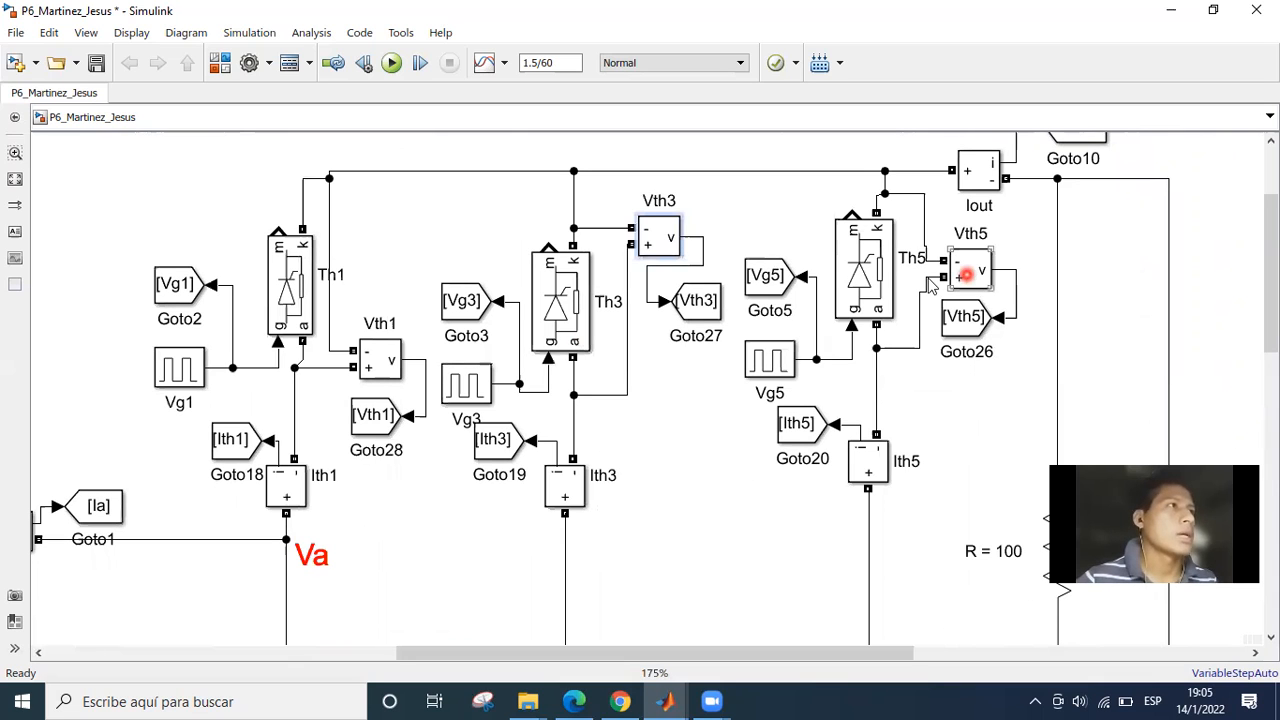
left_click(967, 275)
scroll(646, 509, "down", 2)
left_click_drag(646, 509, 614, 62)
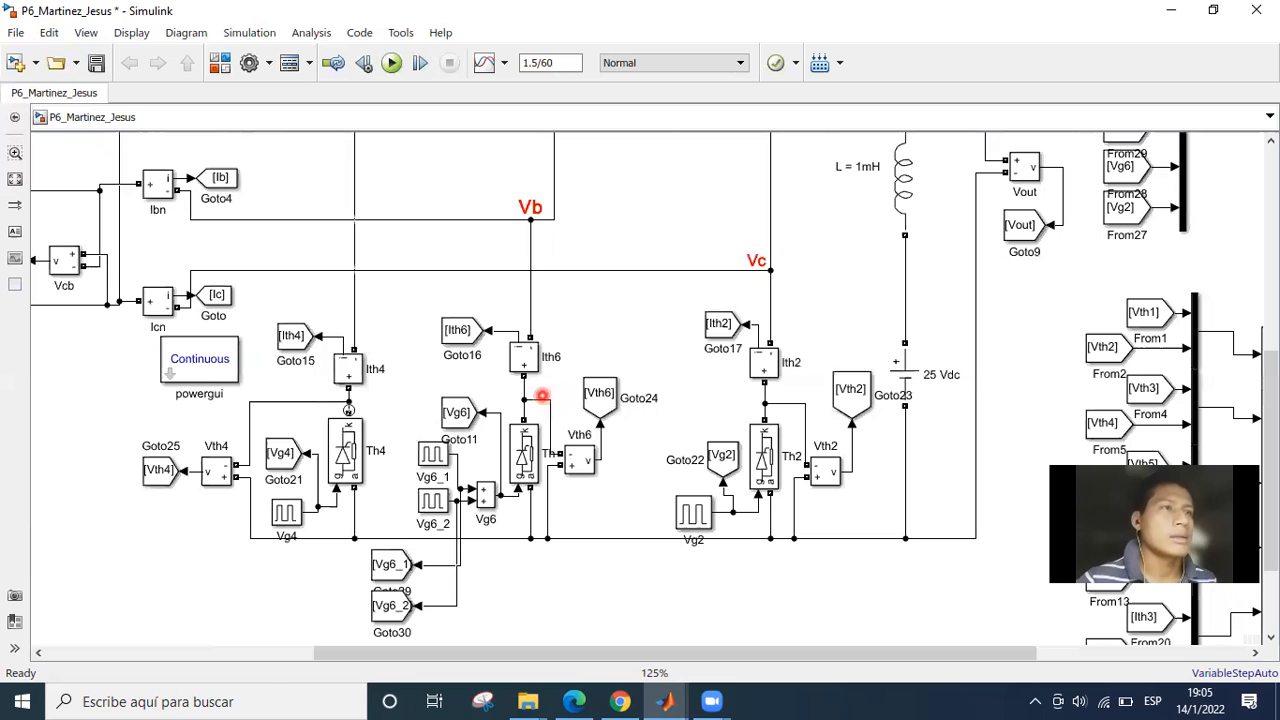
left_click_drag(414, 328, 431, 561)
left_click_drag(457, 433, 414, 540)
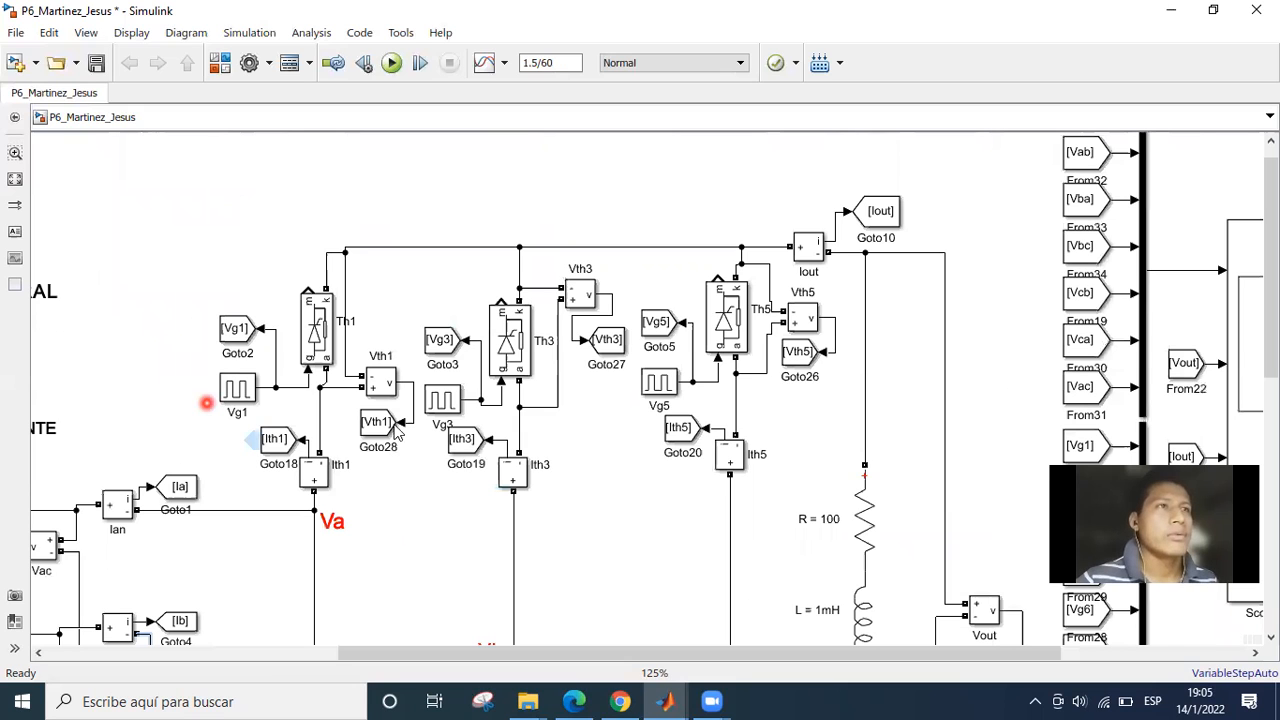
Check the pulse generator parameters of Vg1 at the gate of thyristor Th1 down to the phase delay, and close them.
scroll(467, 576, "up", 1)
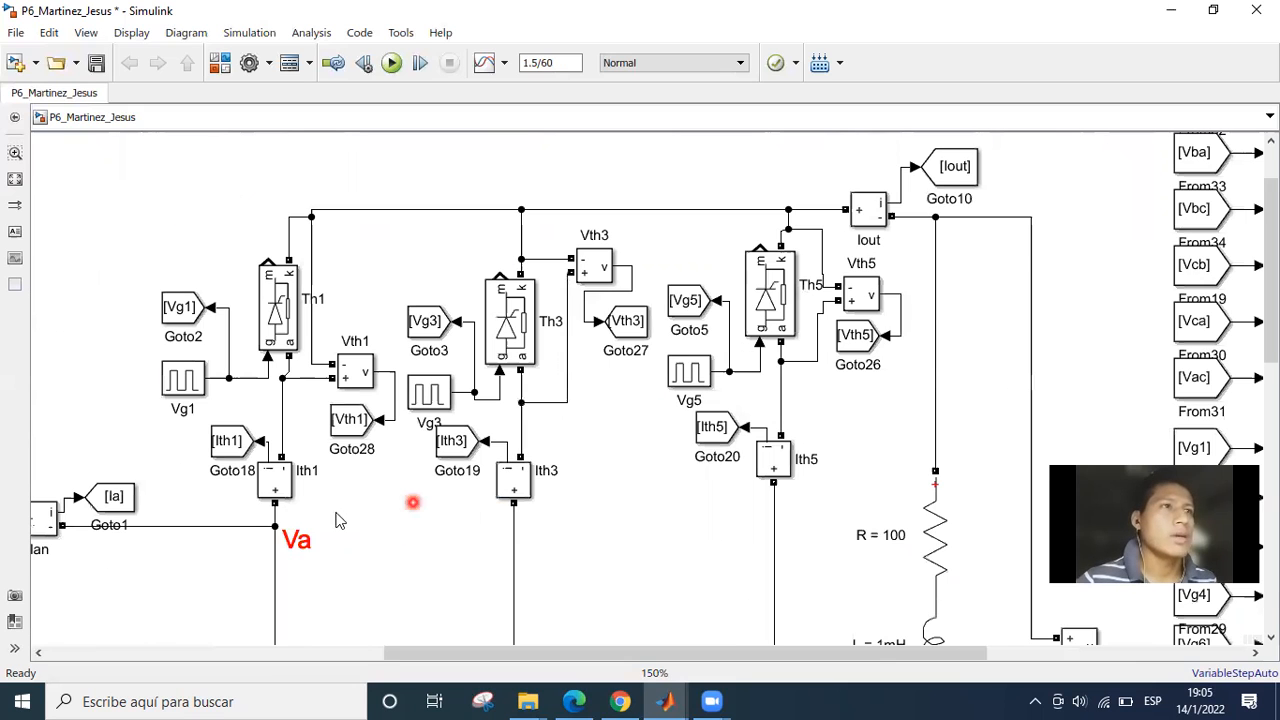
left_click_drag(181, 386, 228, 460)
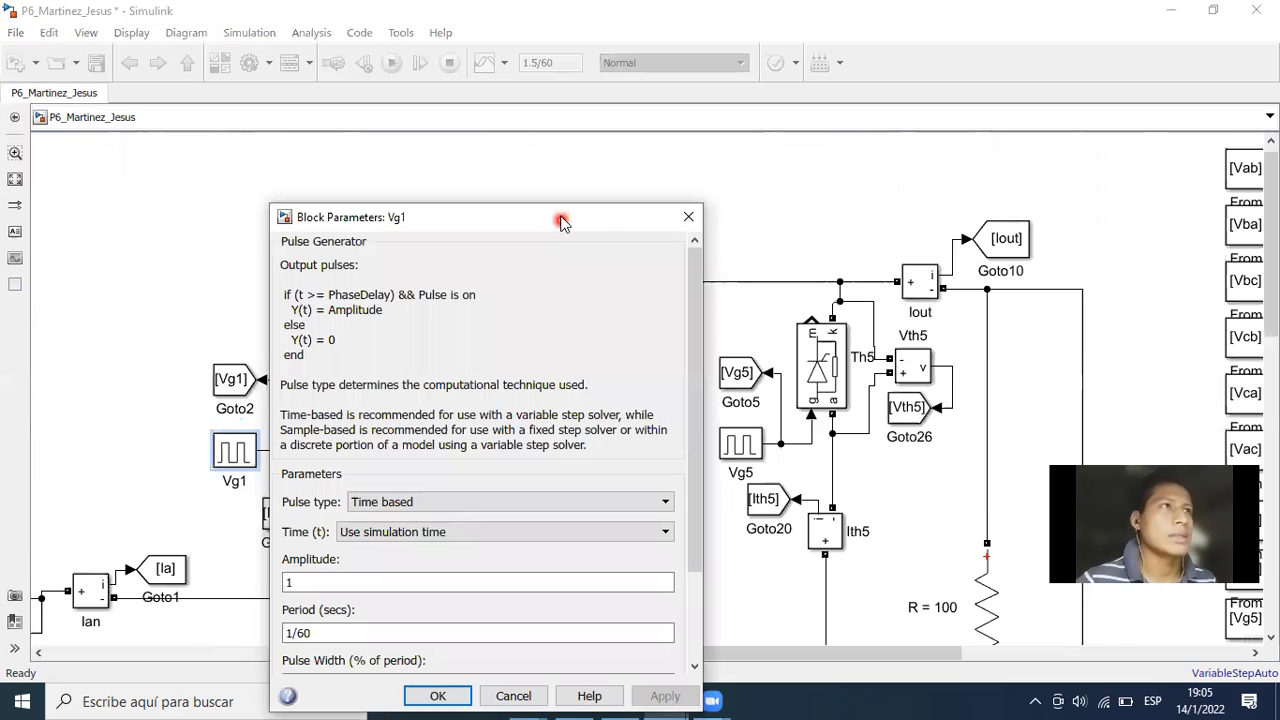
left_click_drag(444, 217, 438, 142)
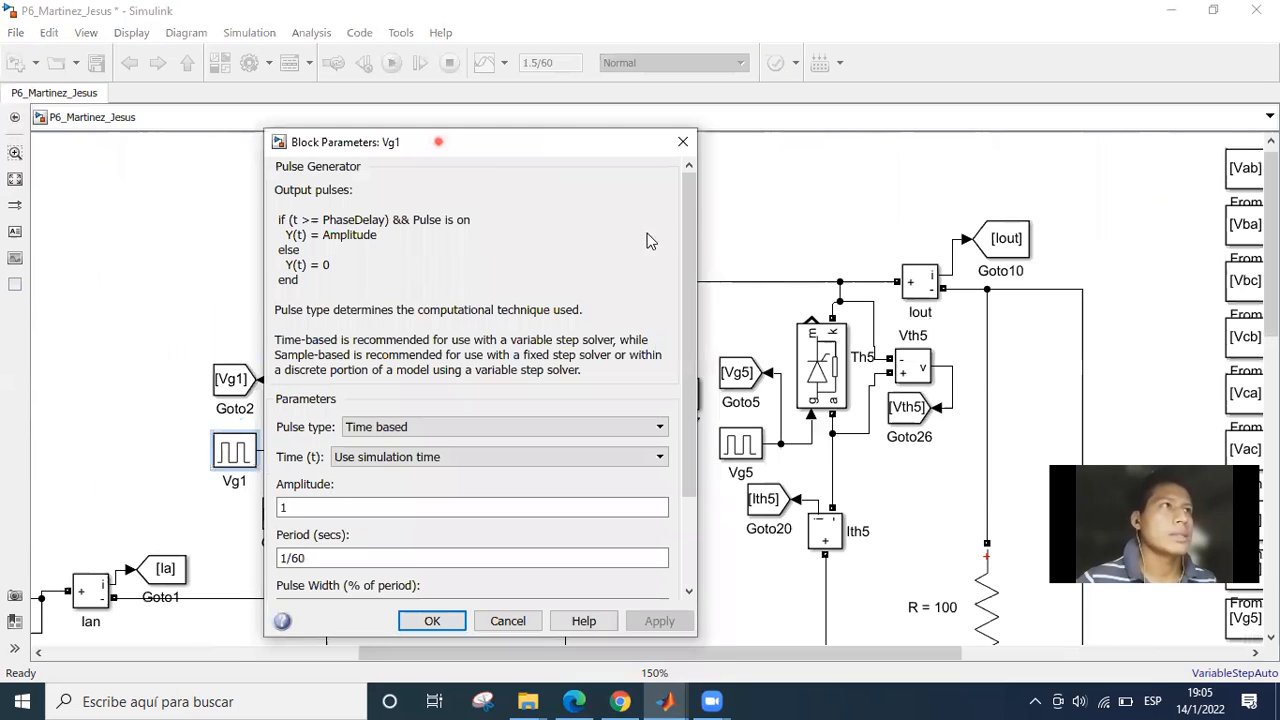
scroll(639, 264, "down", 3)
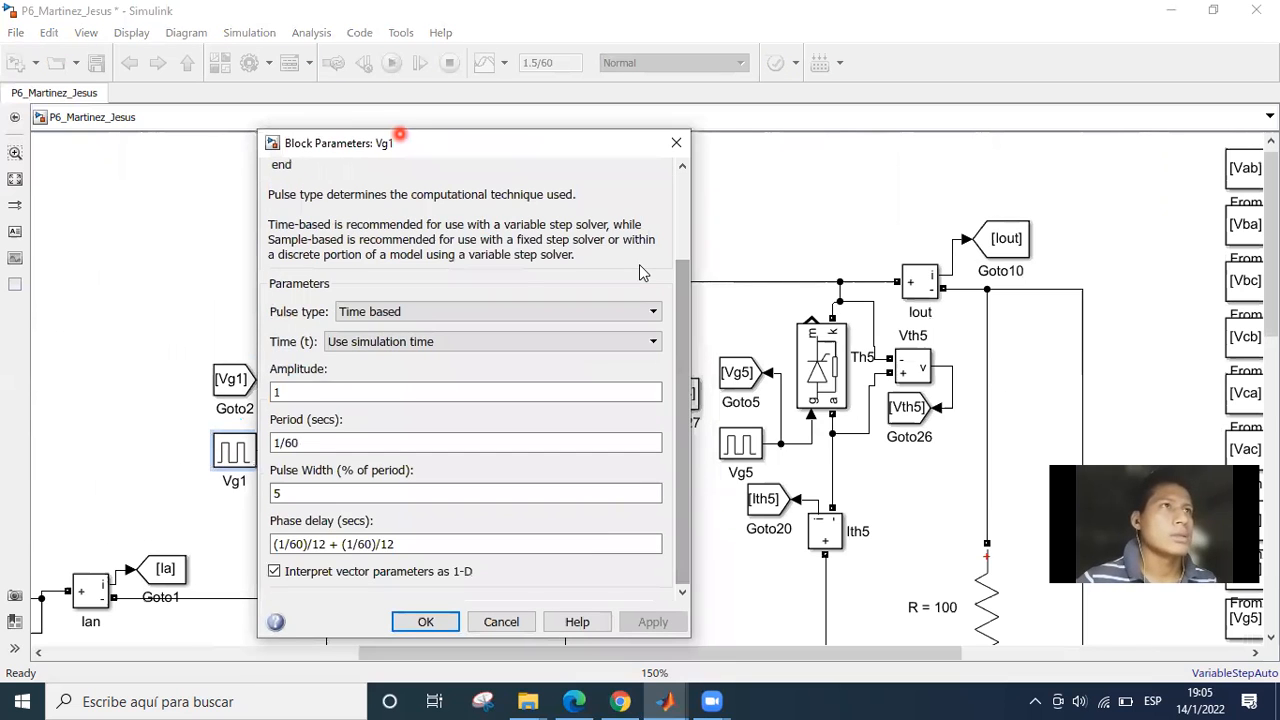
left_click_drag(400, 138, 309, 160)
left_click(585, 172)
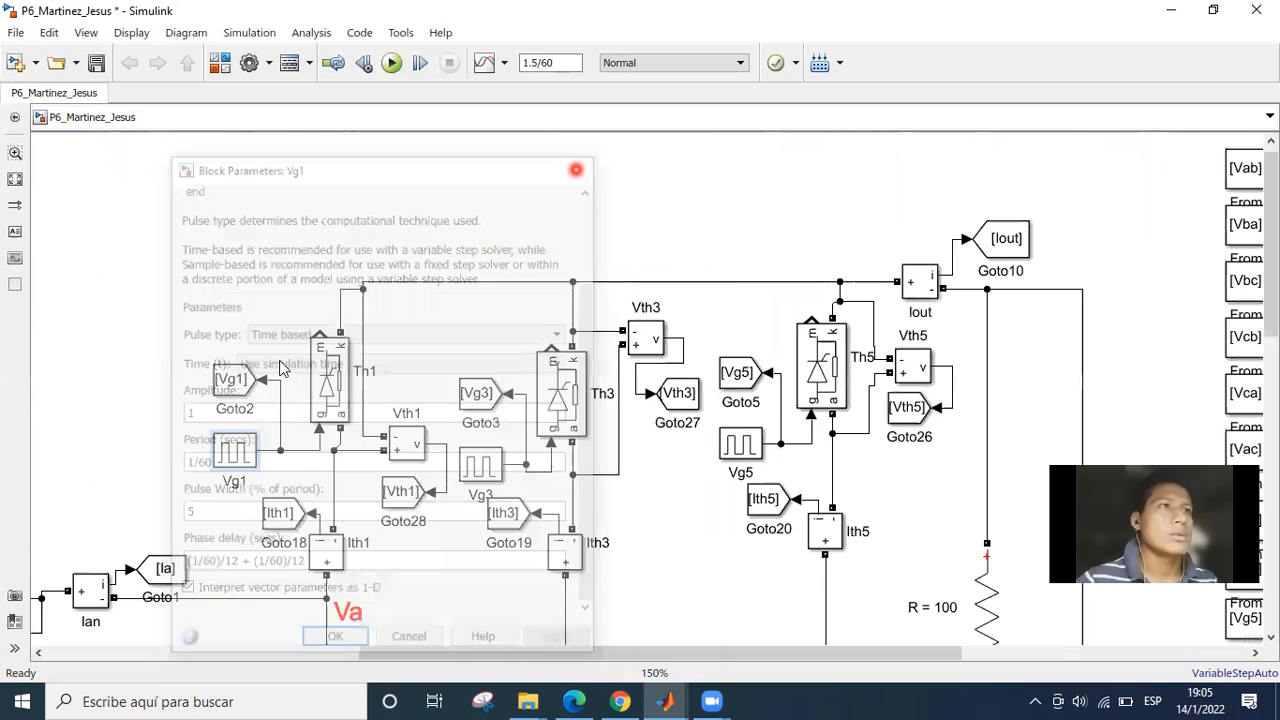
Reopen the Vg1 pulse generator parameters and bring the full list from pulse type to phase delay into view.
left_click(160, 437)
left_click(232, 450)
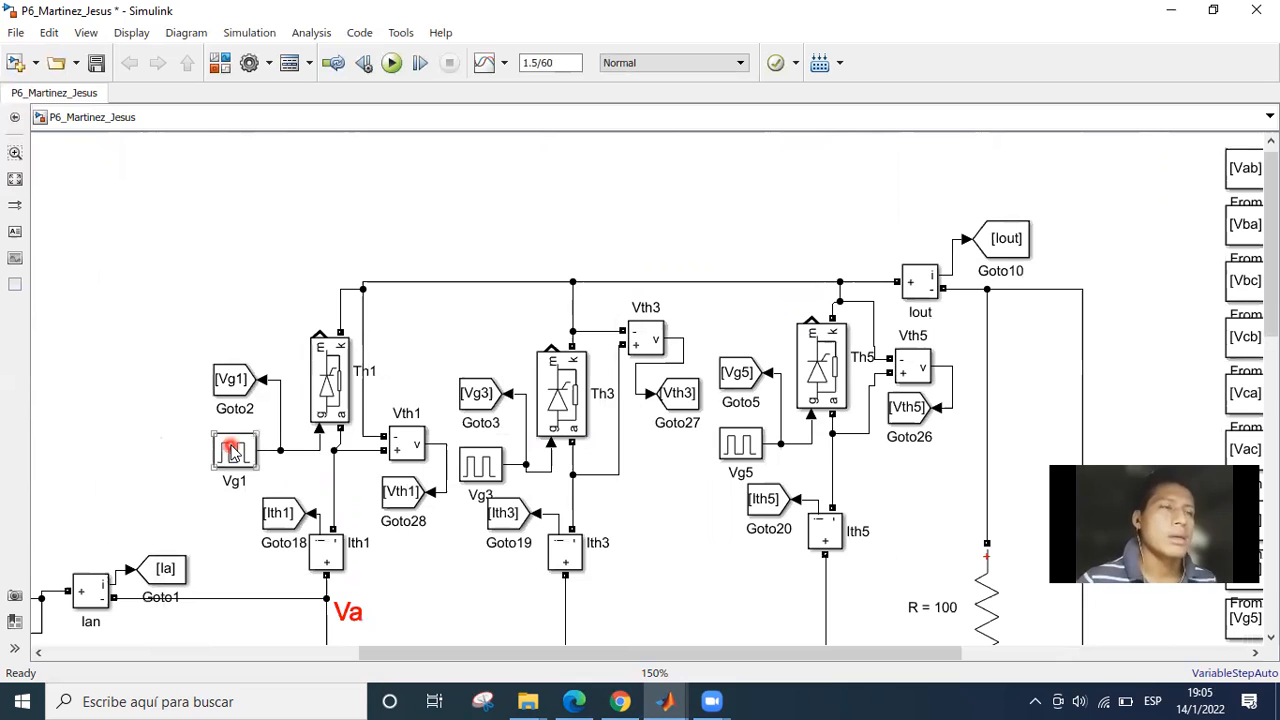
double_click(232, 450)
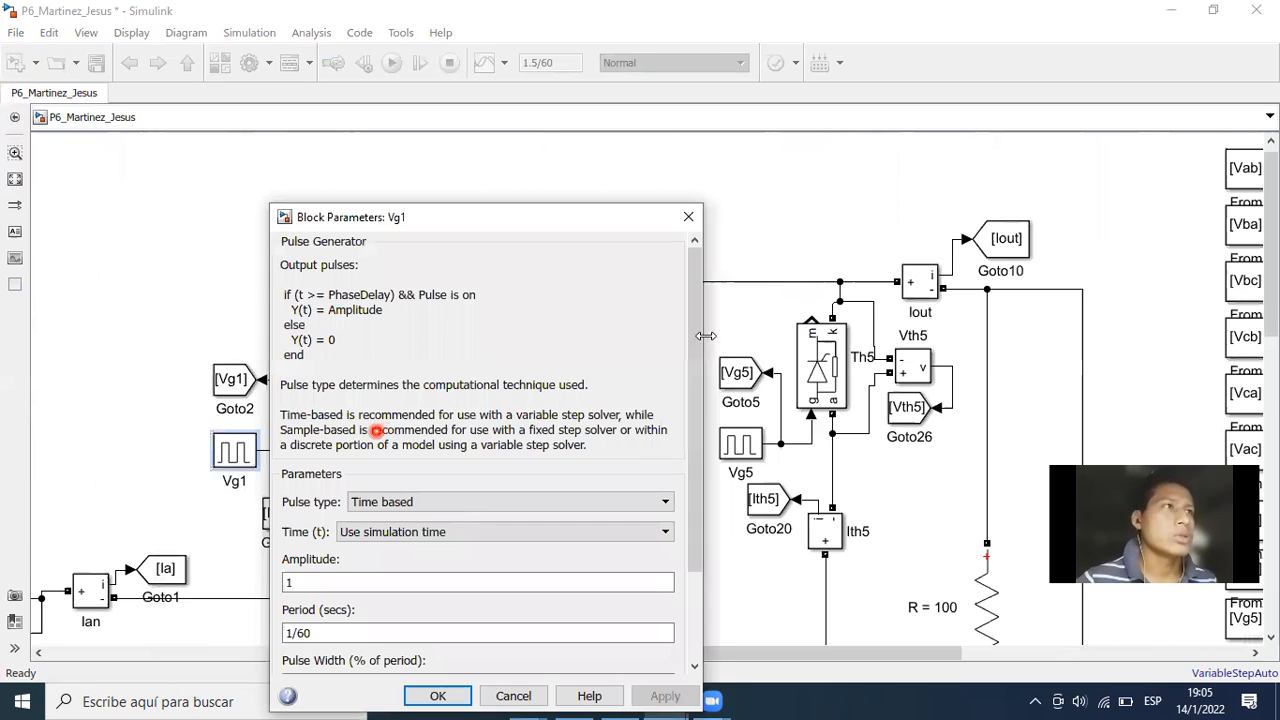
left_click(694, 322)
left_click_drag(690, 337, 695, 439)
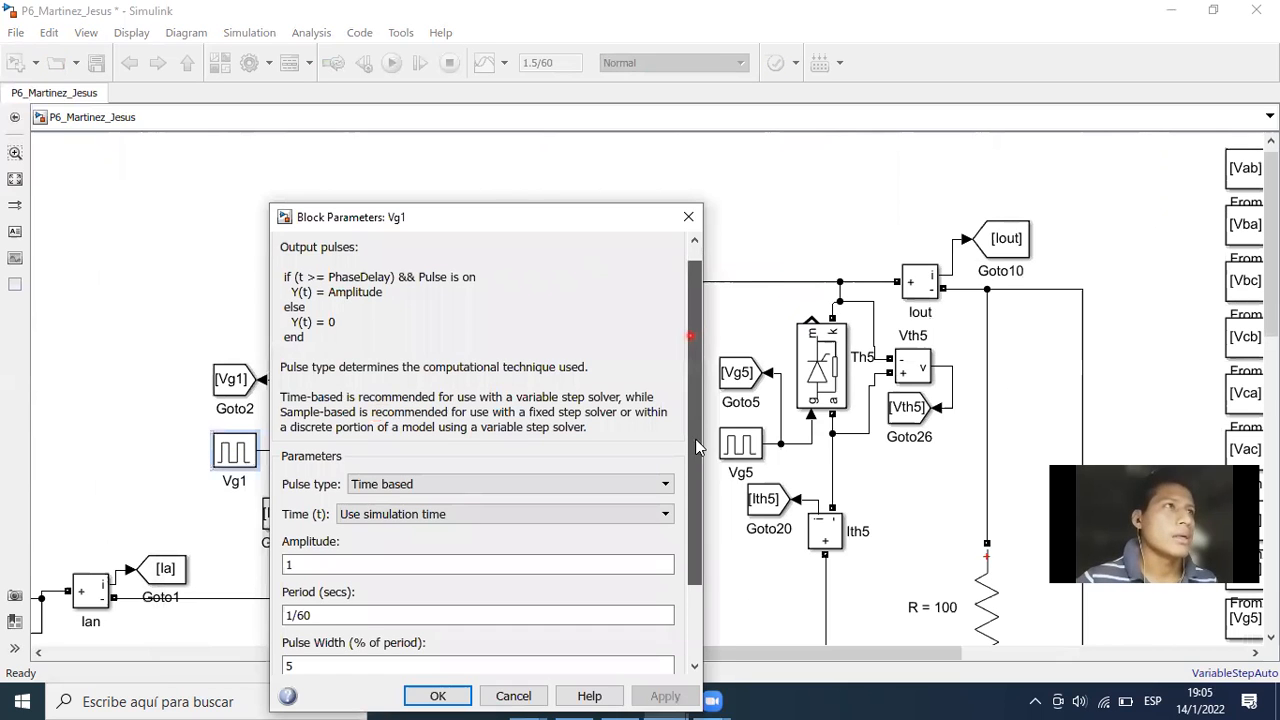
left_click(501, 216)
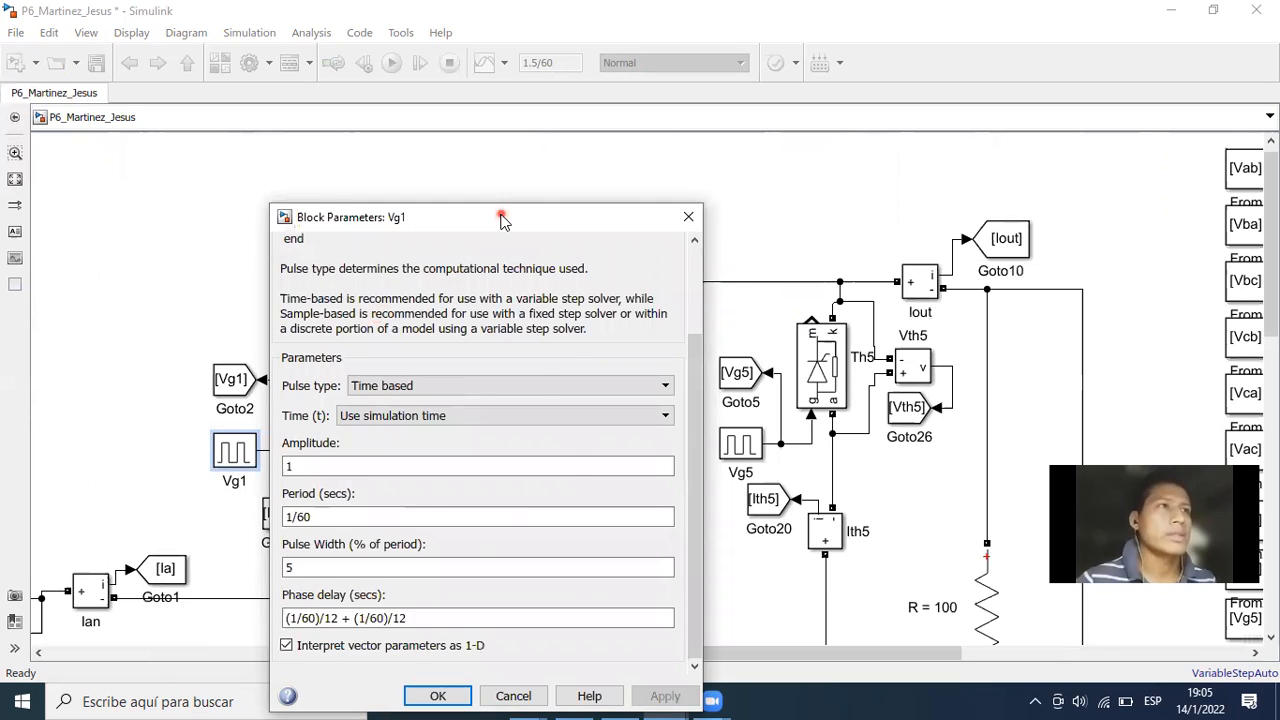
left_click_drag(450, 200, 345, 161)
left_click(528, 464)
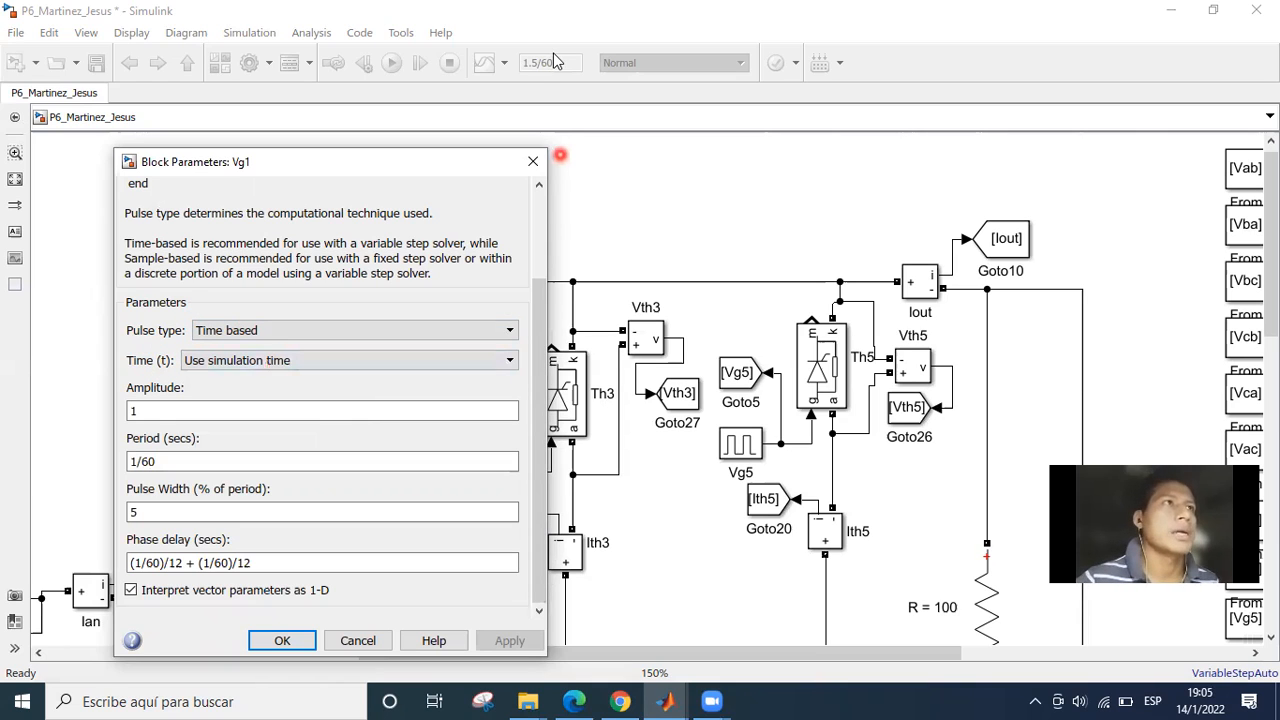
Review the amplitude, period and pulse width settings of the Vg1 pulse generator.
left_click(214, 399)
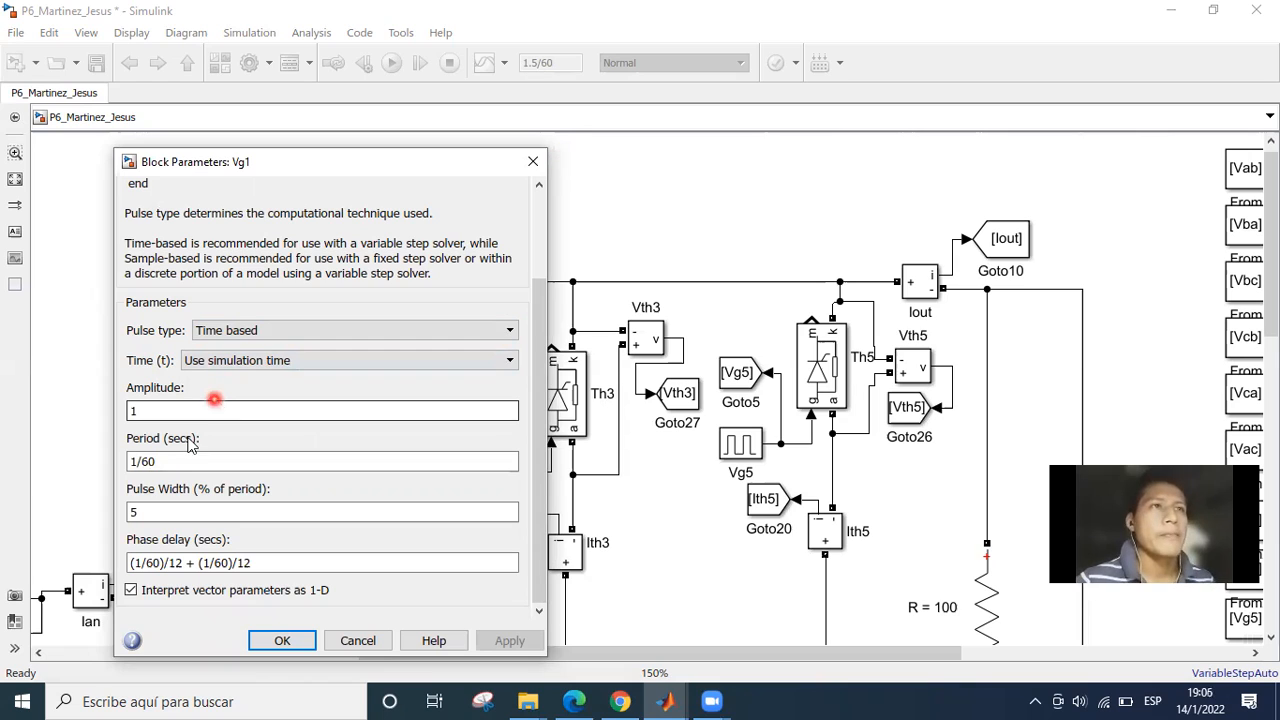
left_click(170, 461)
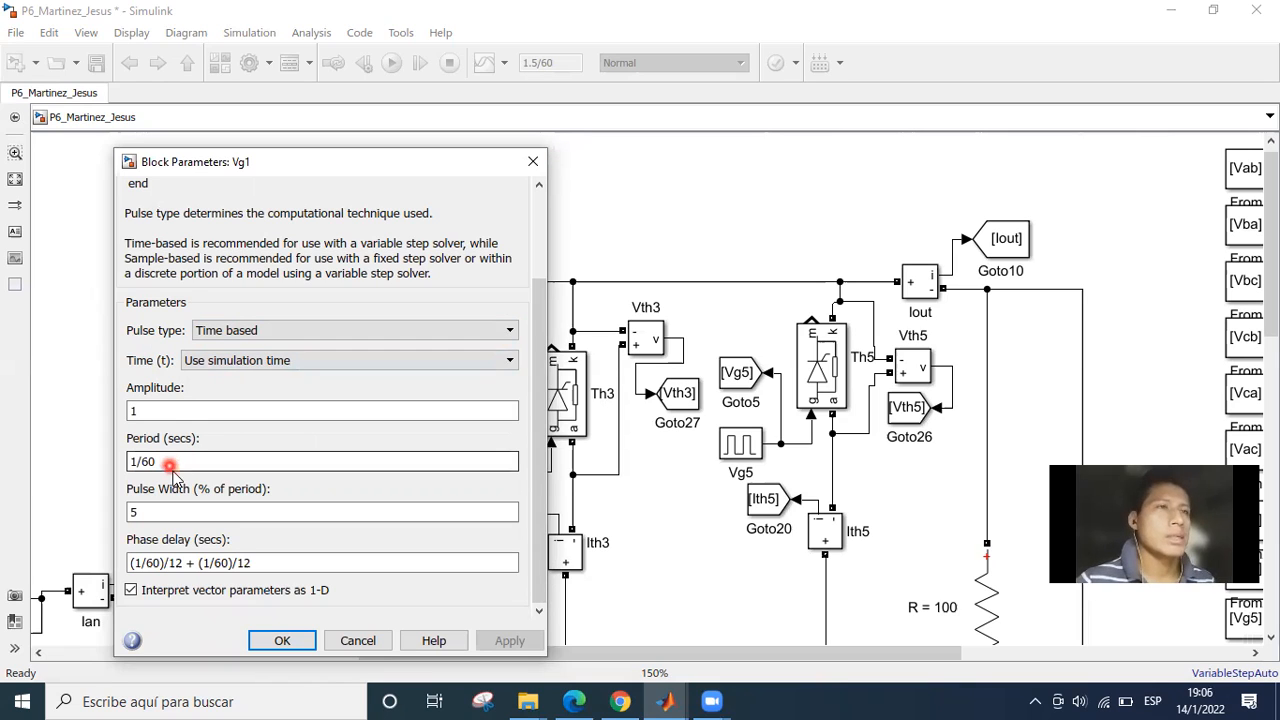
left_click(180, 461)
left_click(186, 461)
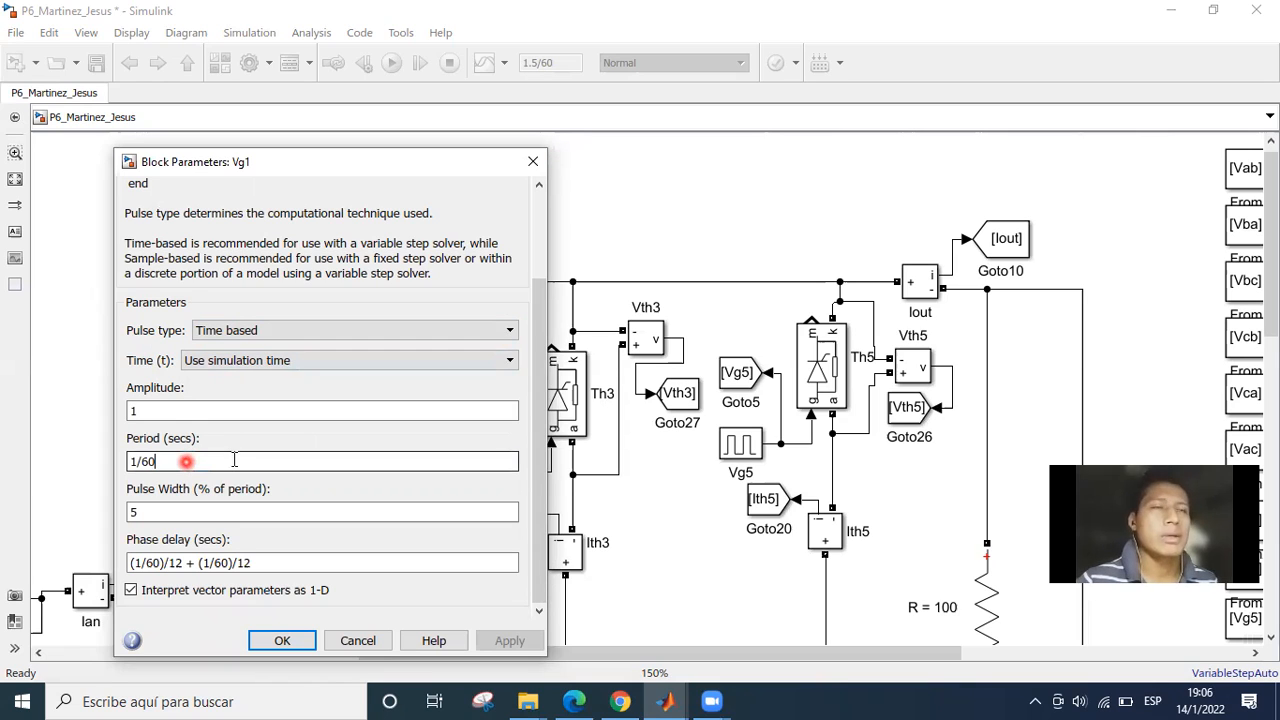
left_click(195, 526)
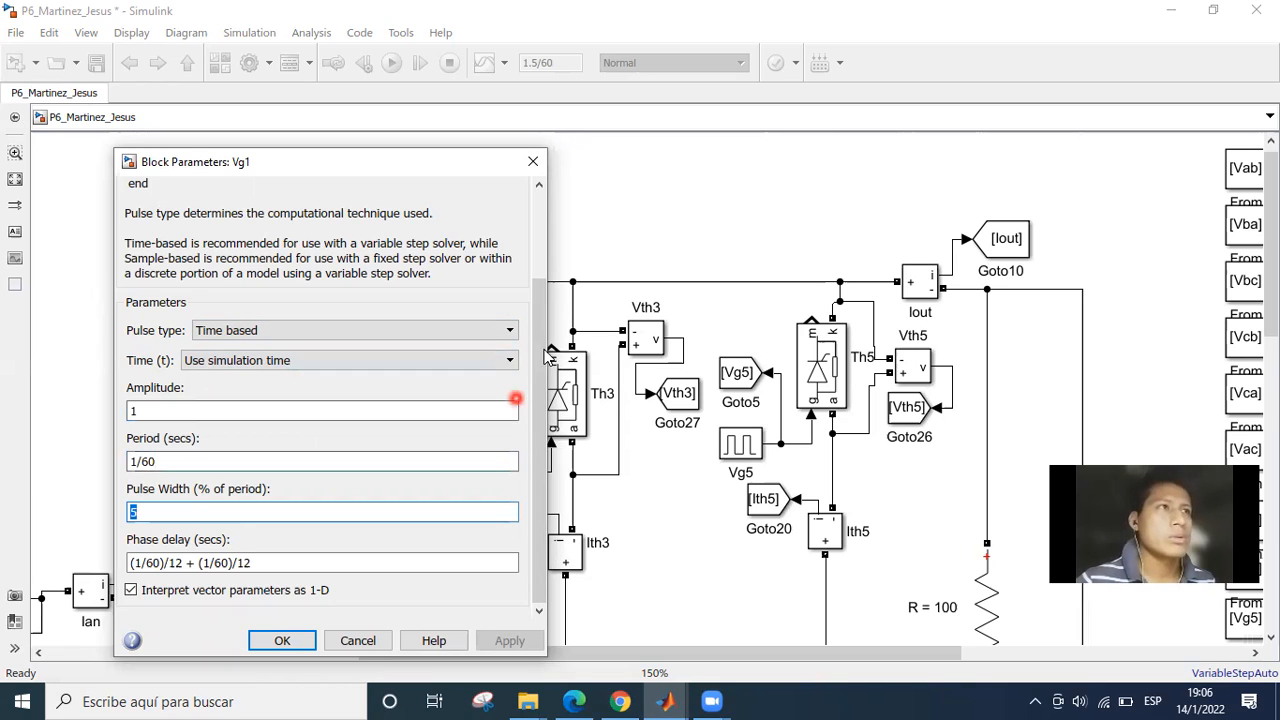
left_click(536, 391)
Examine the whole phase delay expression of the Vg1 pulse generator.
left_click(293, 538)
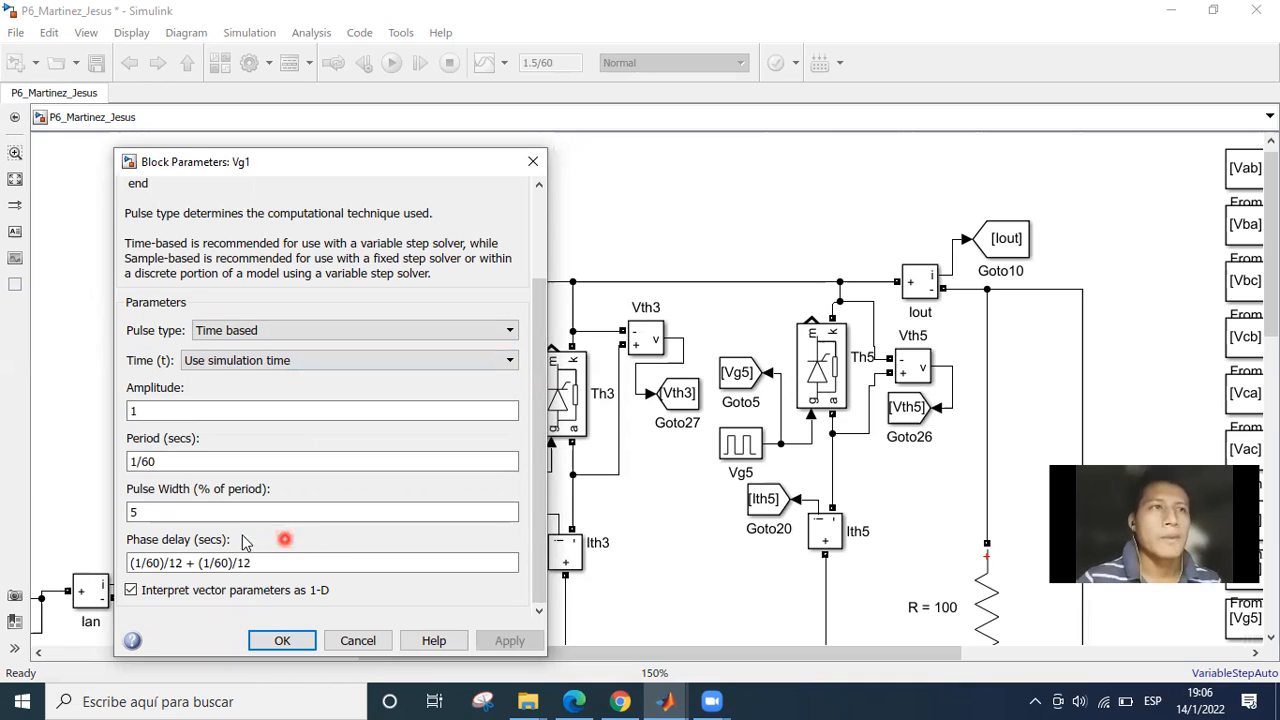
left_click(186, 561)
triple_click(277, 566)
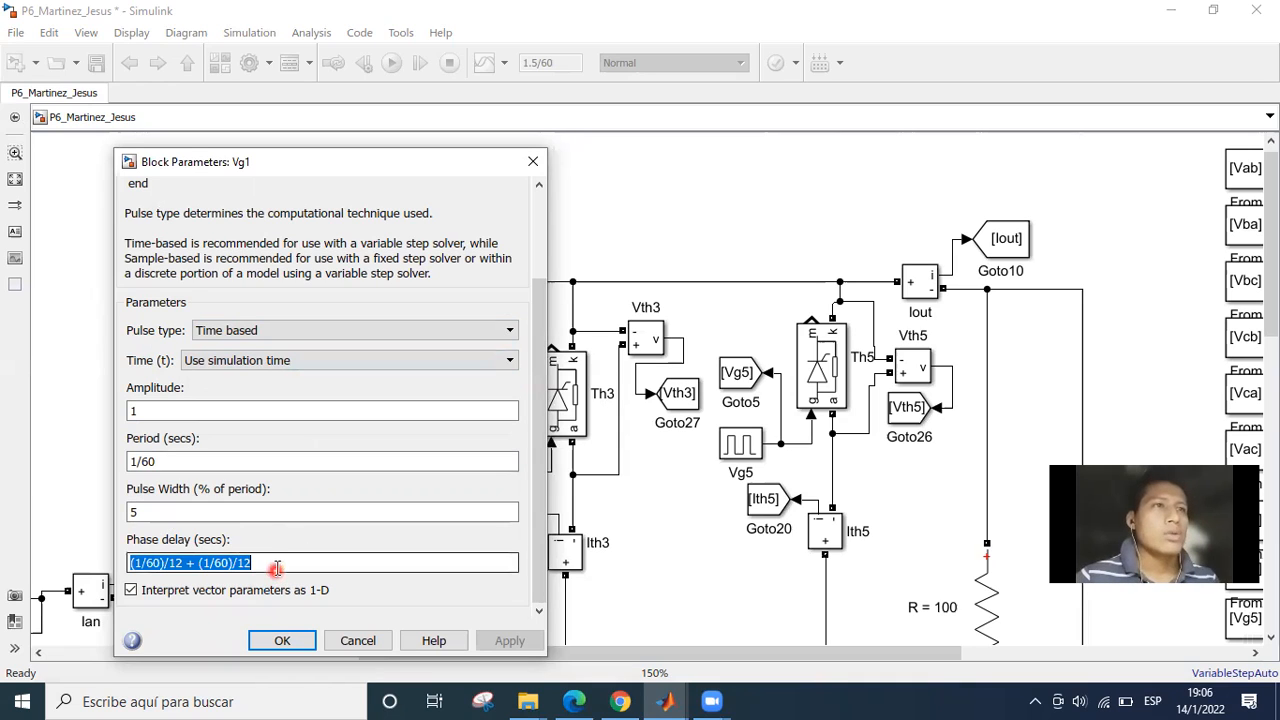
left_click(277, 566)
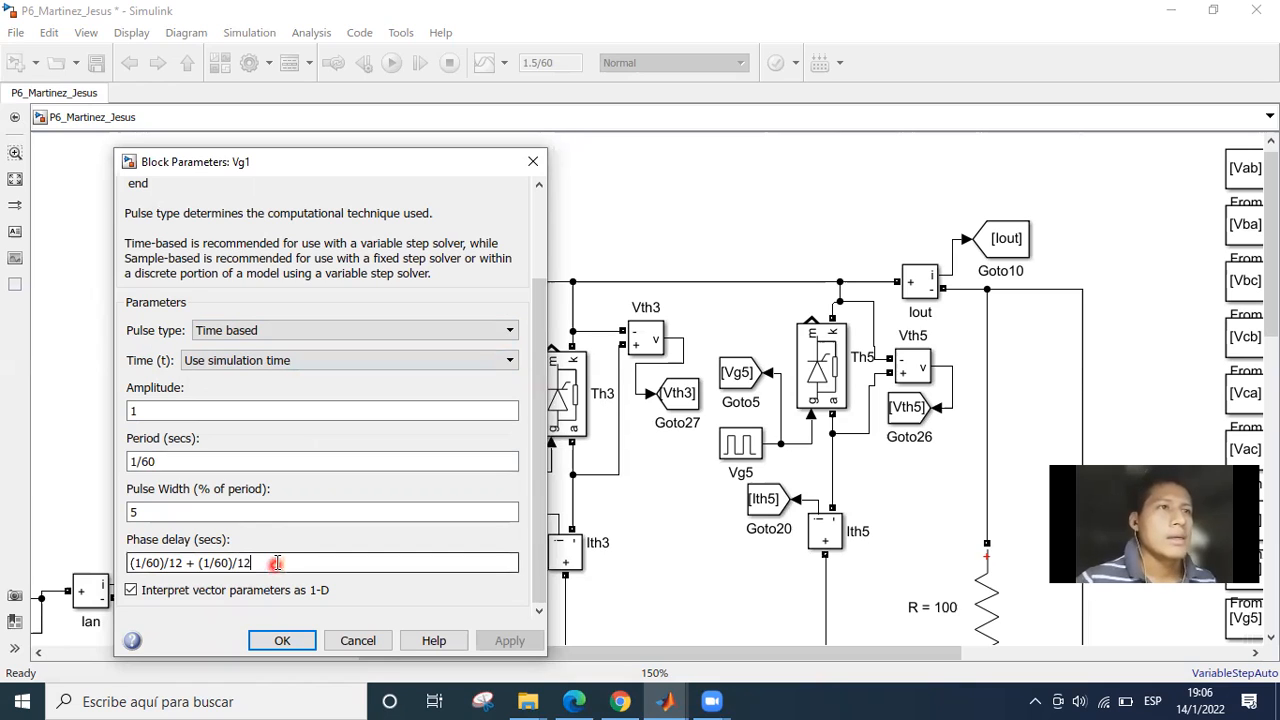
left_click(148, 546)
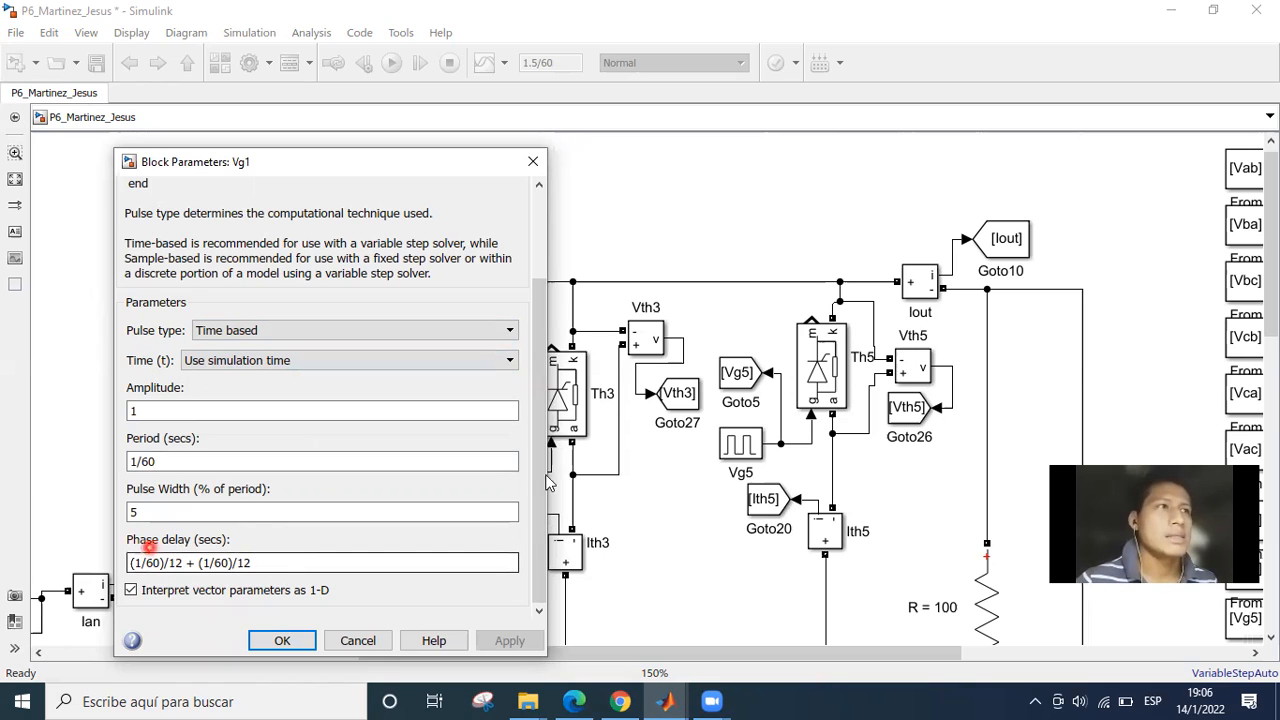
left_click(252, 559)
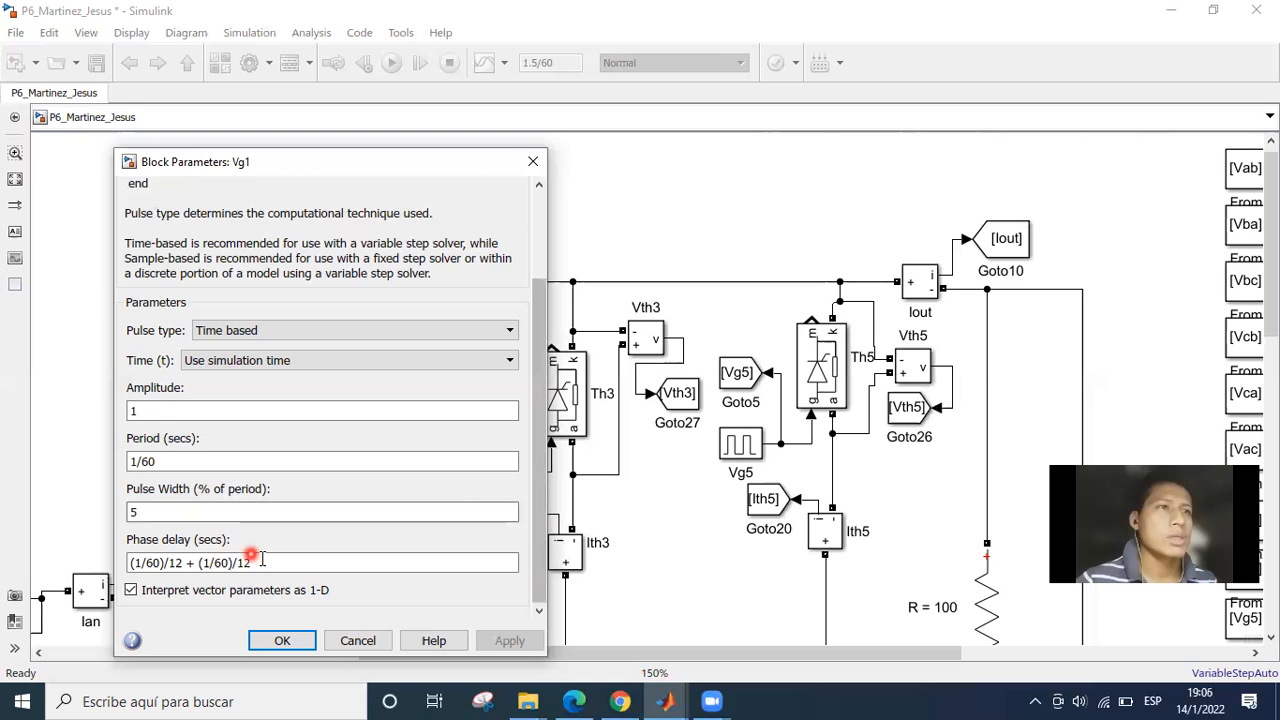
triple_click(262, 560)
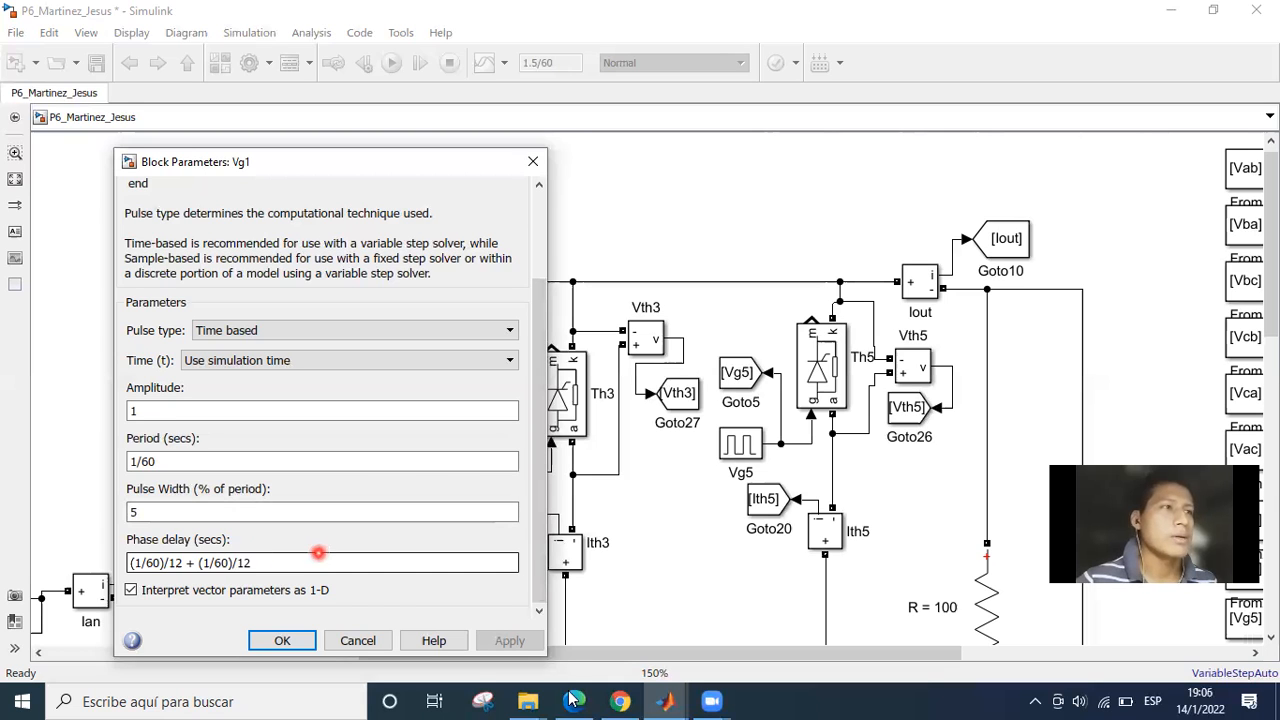
Switch to the practice PDF in Microsoft Edge and mark the 30-degree firing angle line with a short pen stroke.
key("alt+Tab")
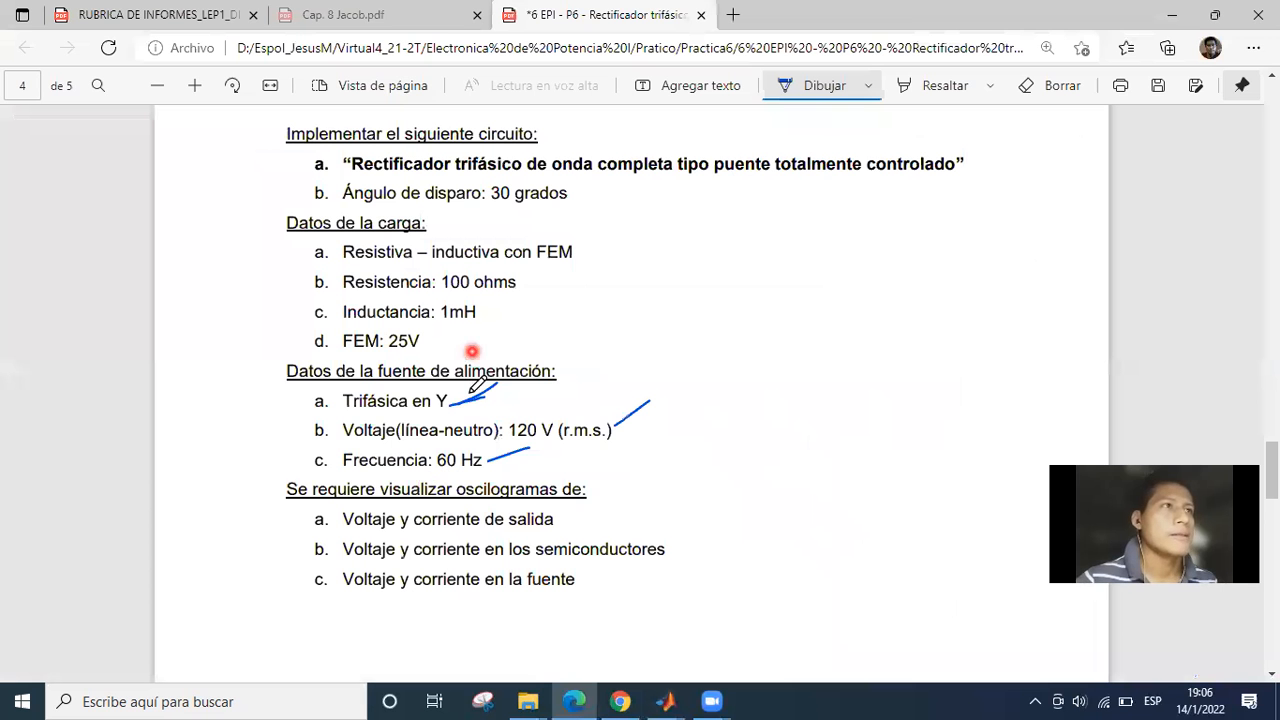
scroll(525, 285, "up", 1)
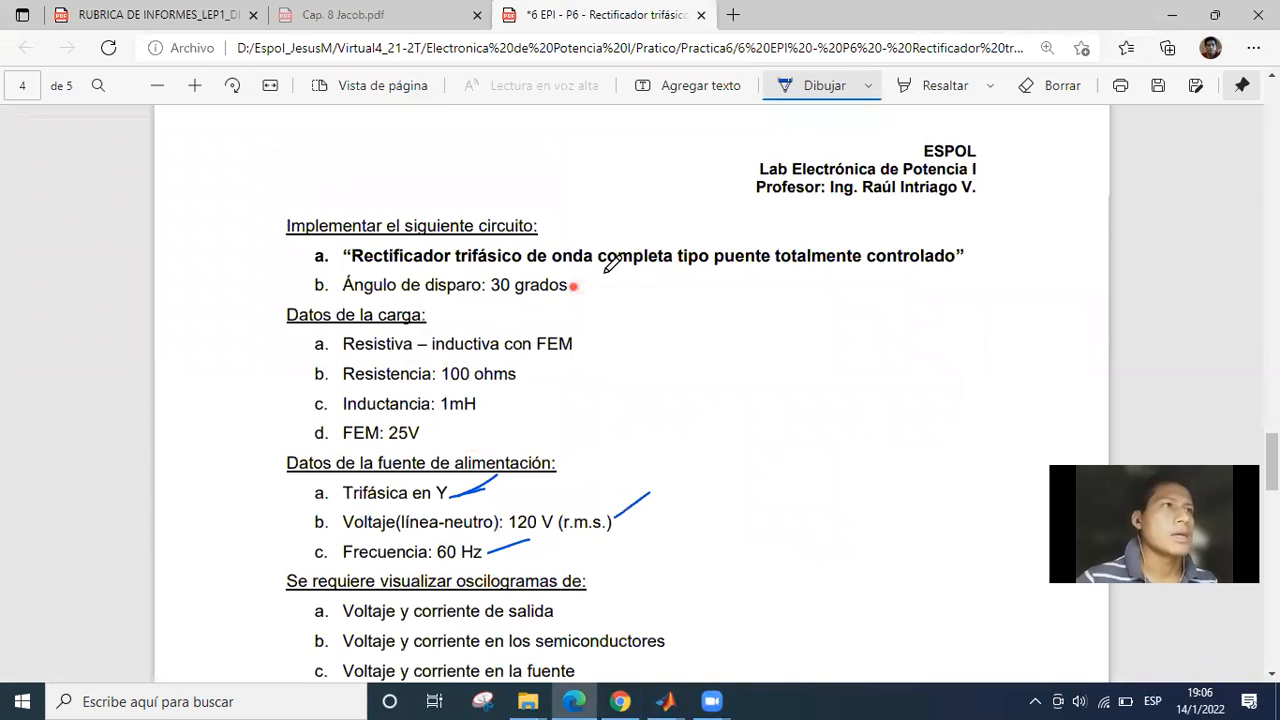
left_click_drag(573, 290, 606, 277)
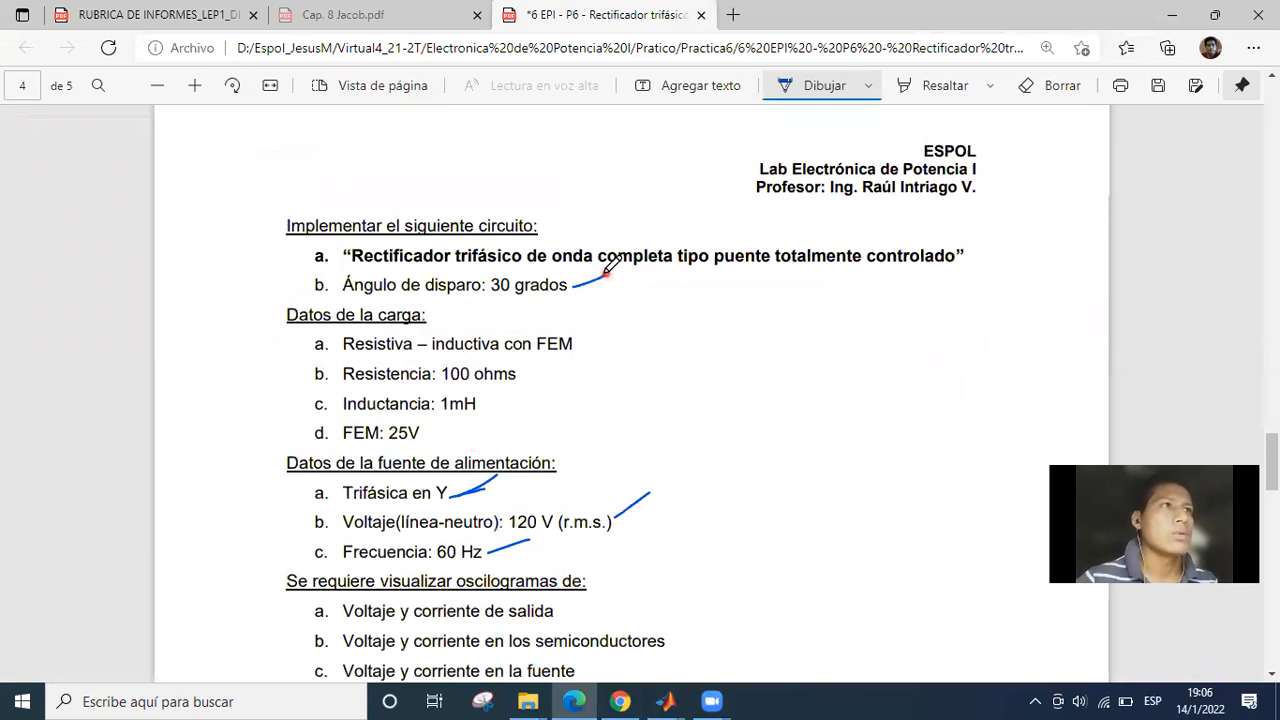
Switch back to Simulink and move the open Vg1 parameters dialog clear of the bridge's lower part.
left_click(638, 700)
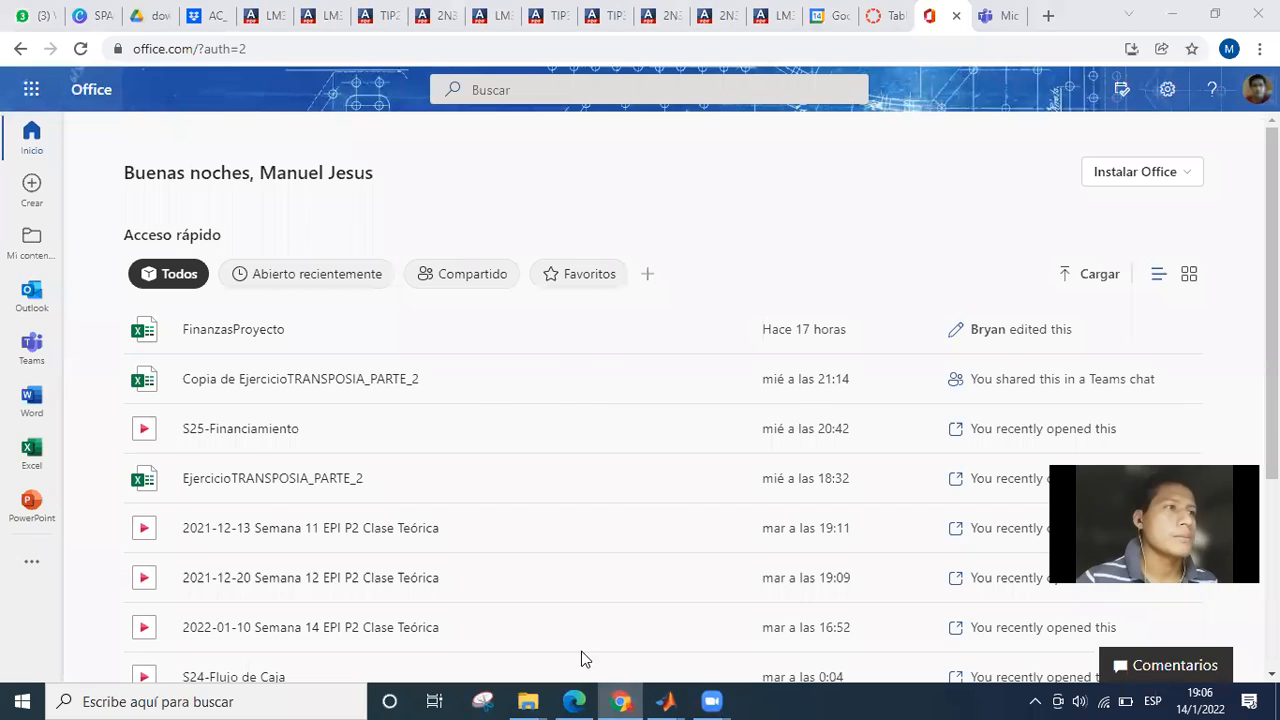
left_click(417, 546)
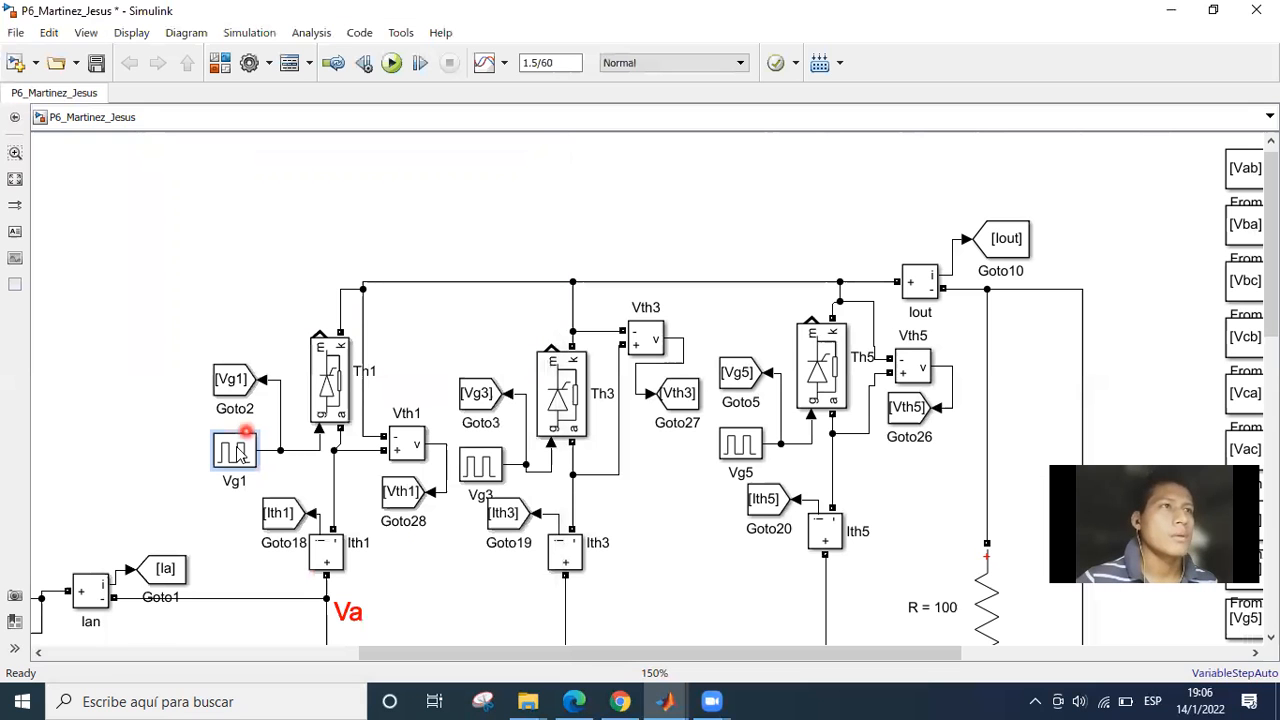
left_click(374, 174)
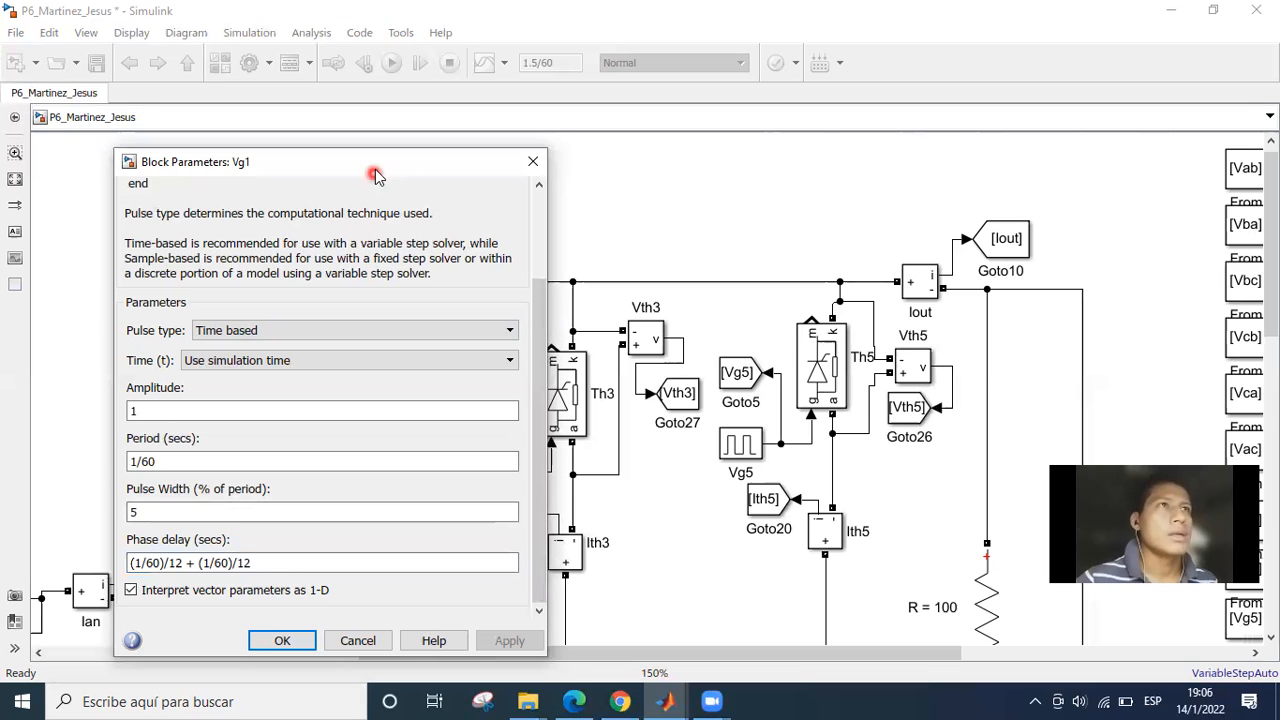
left_click_drag(374, 174, 391, 96)
left_click(344, 401)
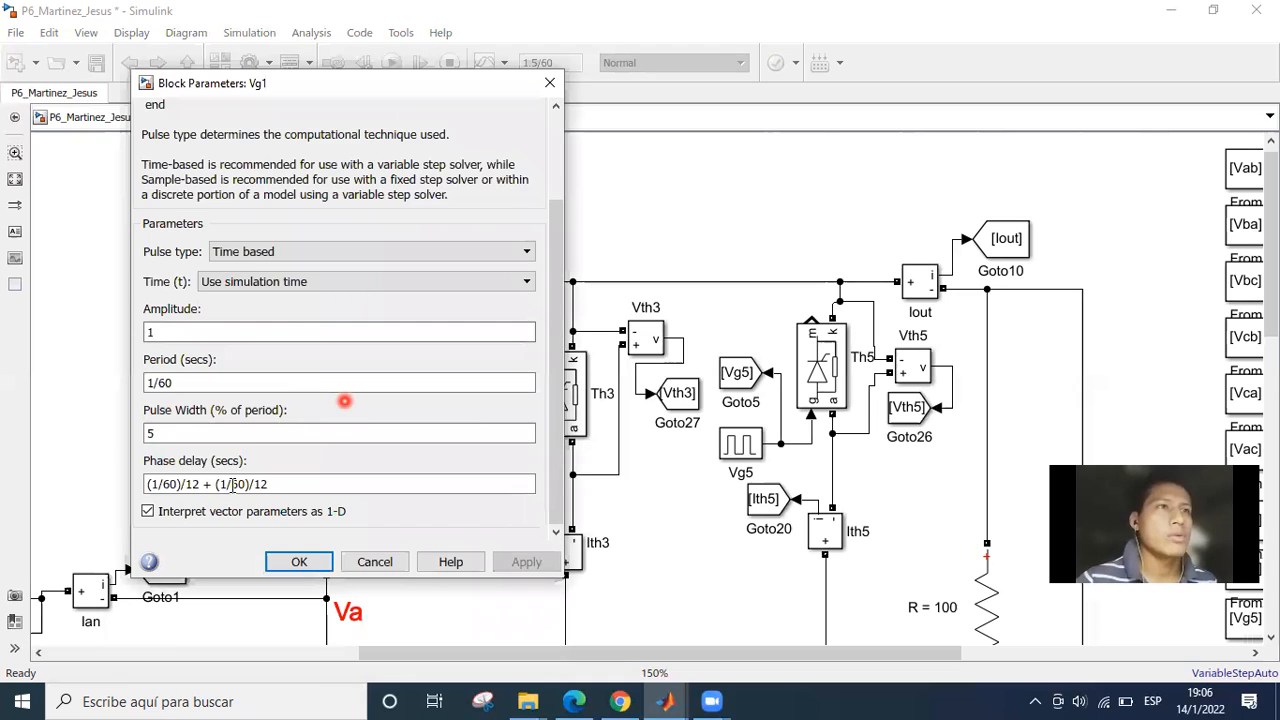
Examine the two terms of Vg1's phase delay expression, highlighting the first (1/60)/12 term.
triple_click(235, 484)
left_click(195, 484)
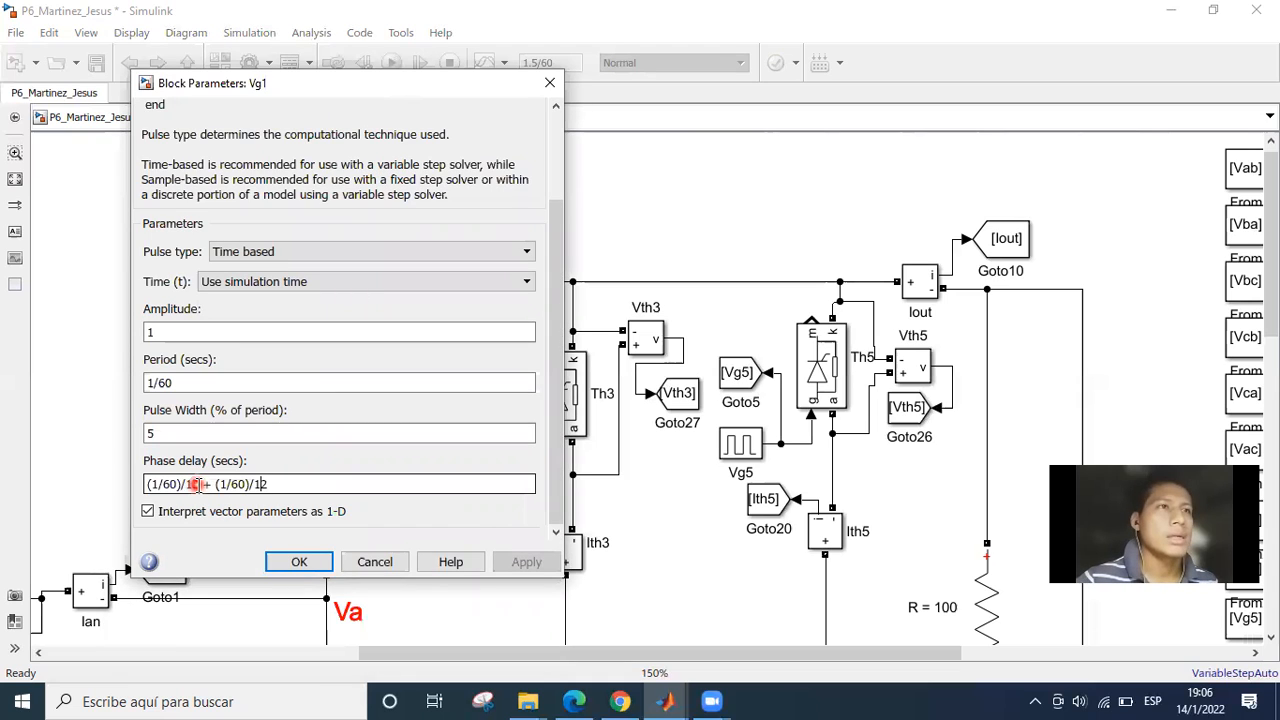
mouse_move(137, 485)
left_mouse_down()
mouse_move(217, 487)
mouse_move(146, 492)
left_mouse_up()
left_click(200, 484)
left_click(260, 483)
left_click(199, 483)
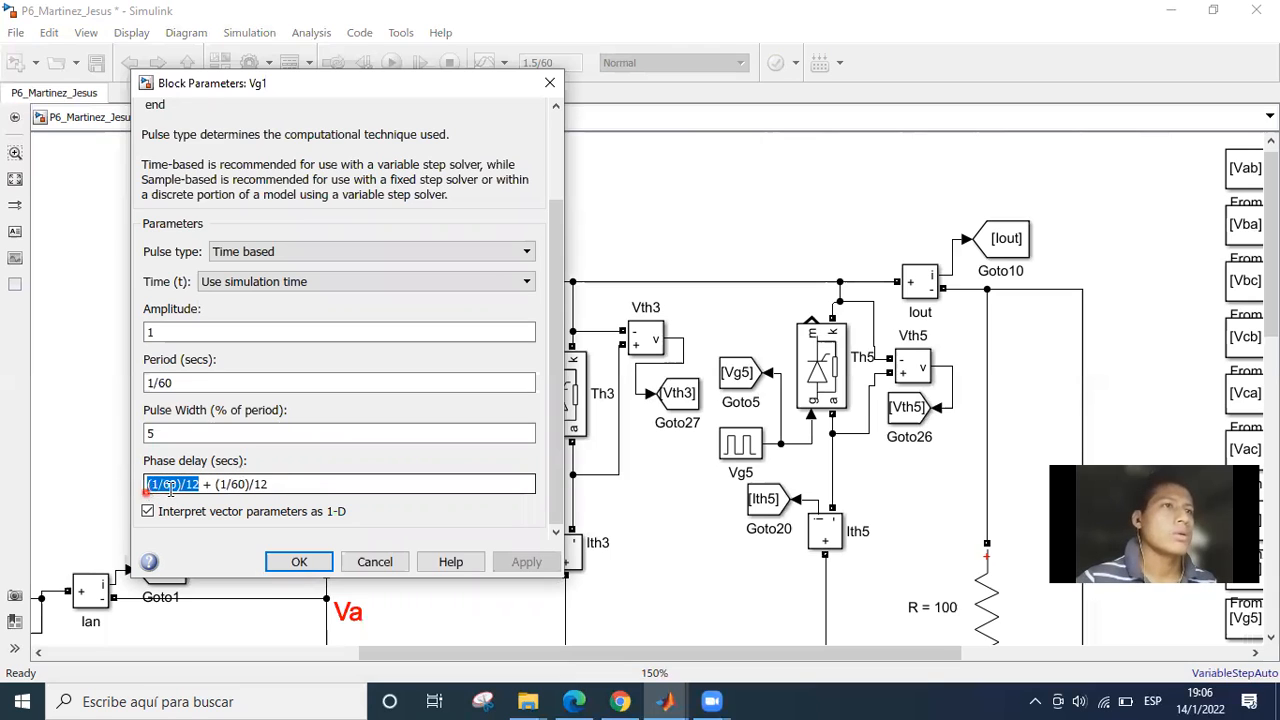
left_click(174, 484)
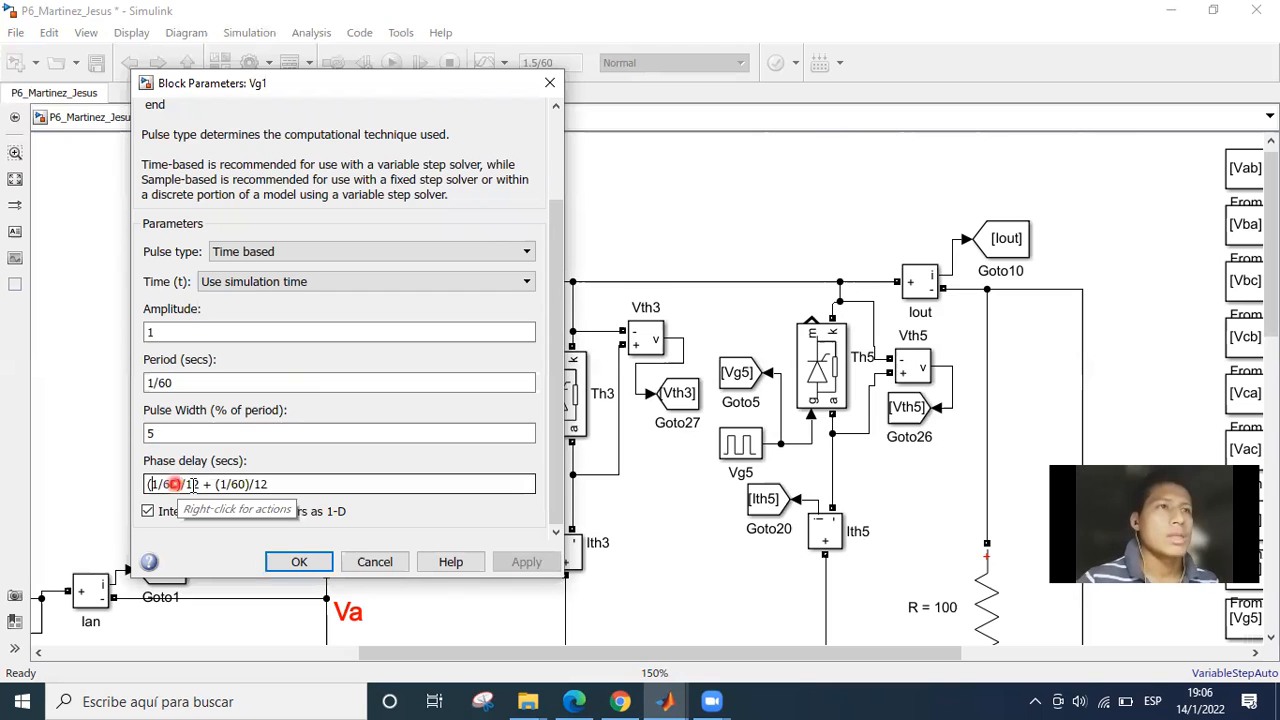
left_click(199, 484)
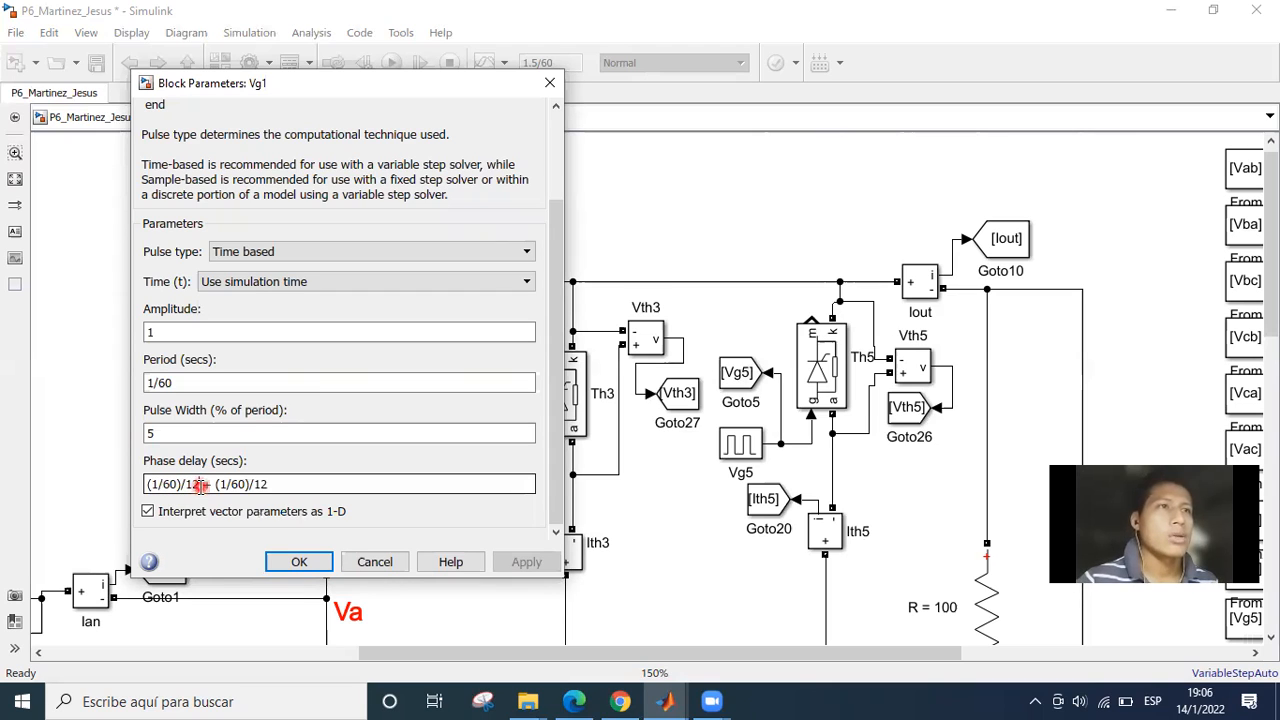
left_click(148, 486, "shift")
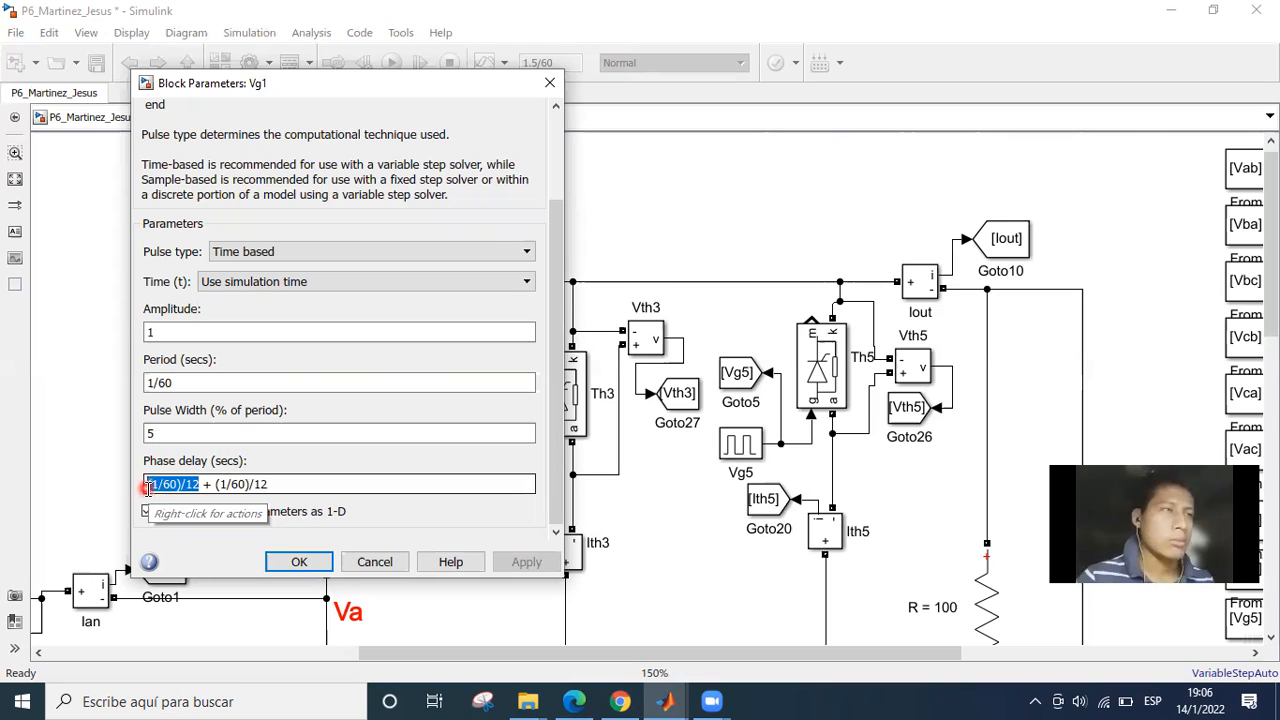
Examine the two (1/60)/12 terms of Vg1's phase delay expression, highlighting the first and the second in turn.
left_click(201, 484)
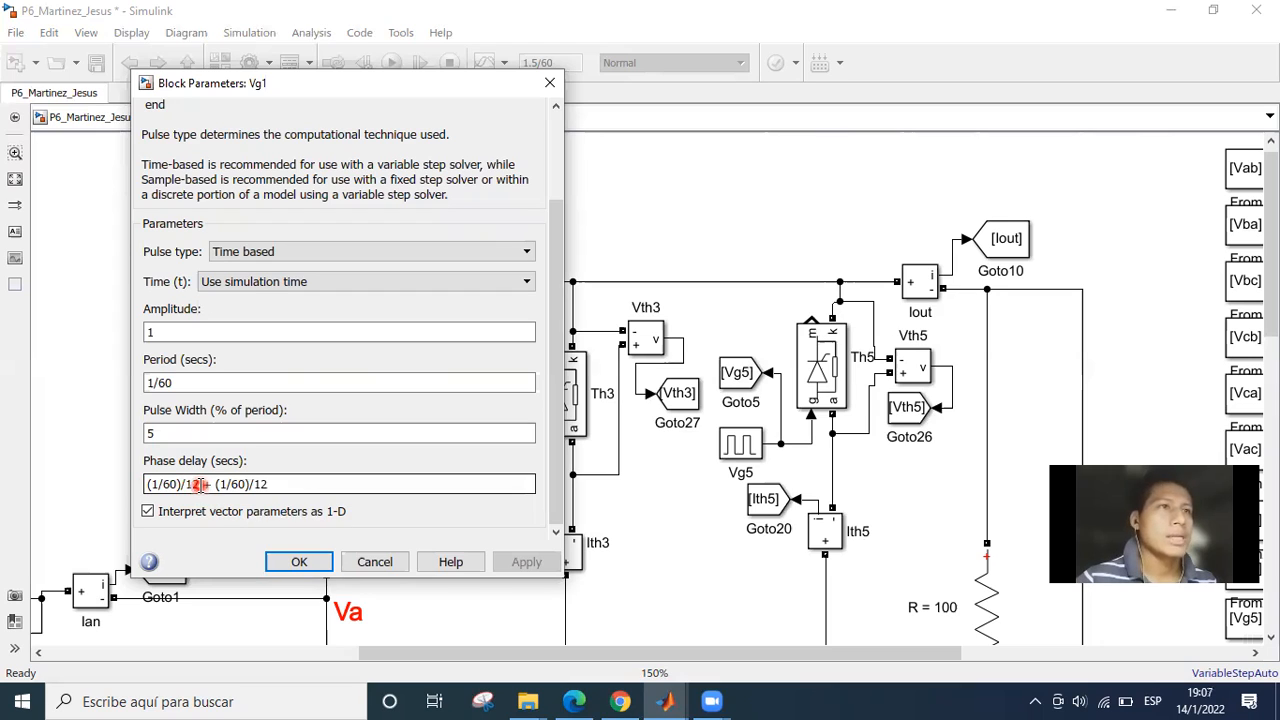
key("Home")
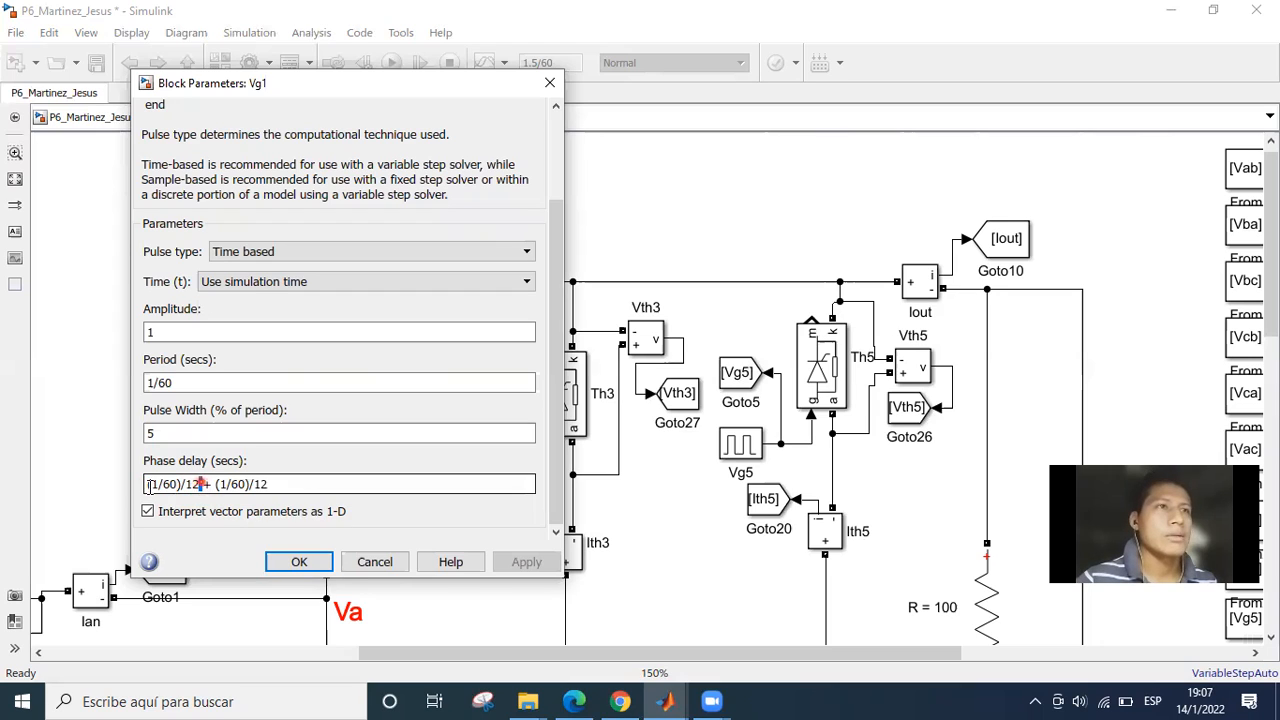
left_click_drag(201, 484, 146, 484)
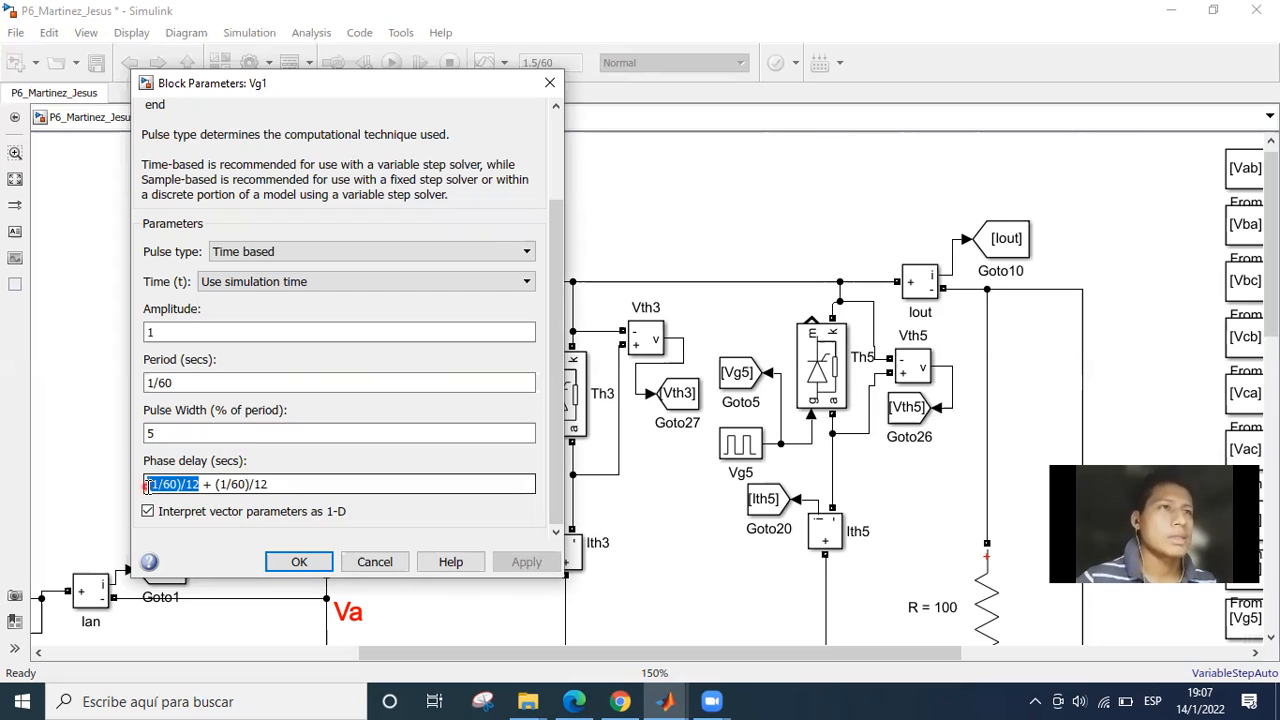
left_click(218, 484)
left_click_drag(214, 484, 270, 484)
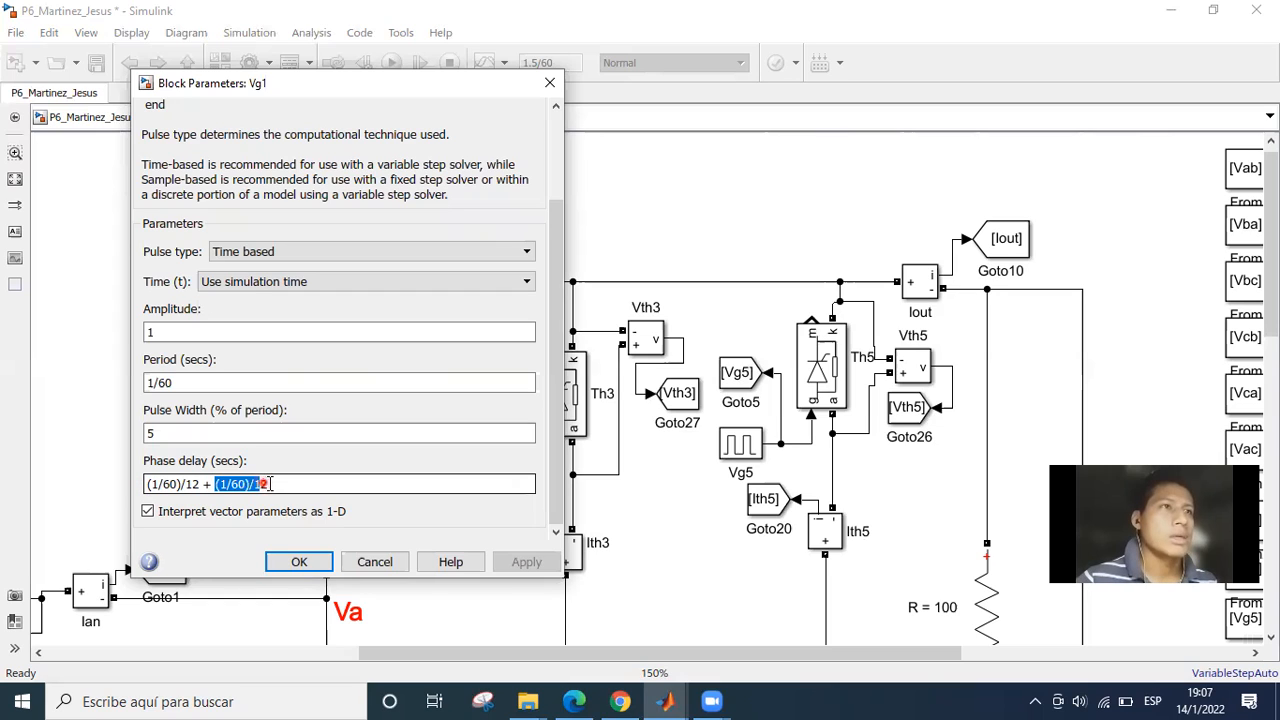
left_click(268, 484)
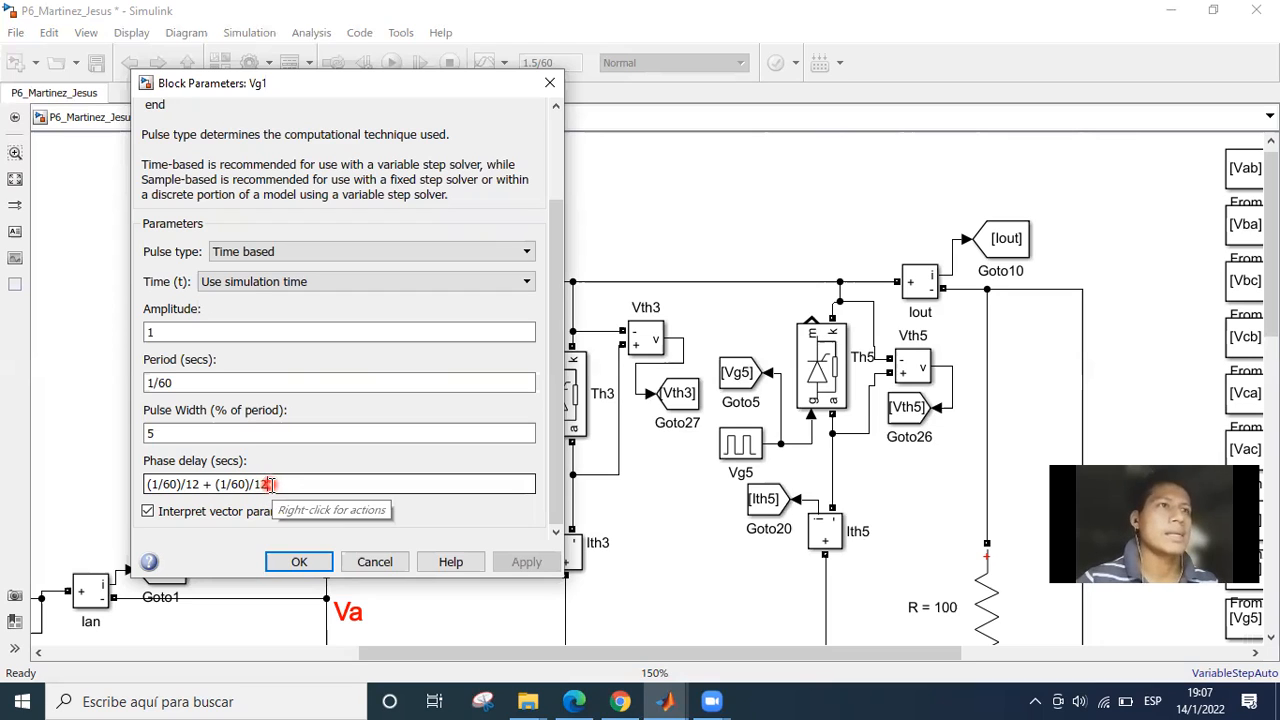
double_click(265, 484)
double_click(194, 484)
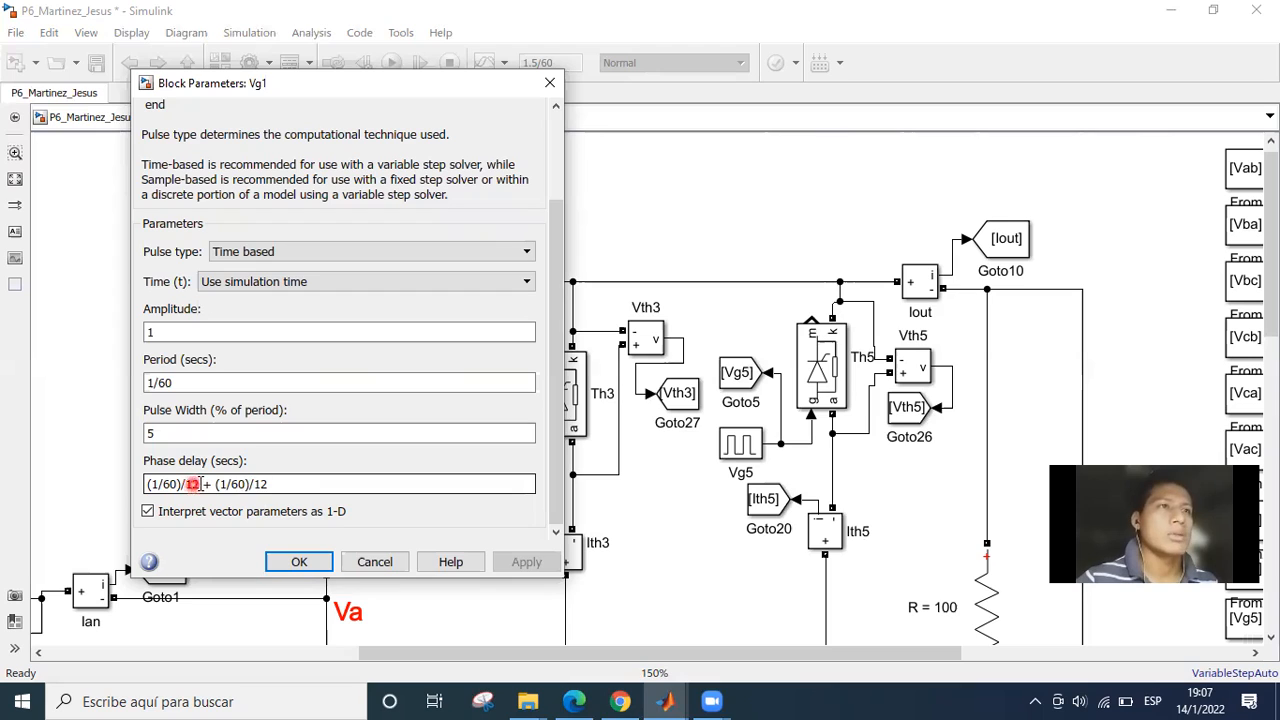
left_click_drag(149, 485, 200, 485)
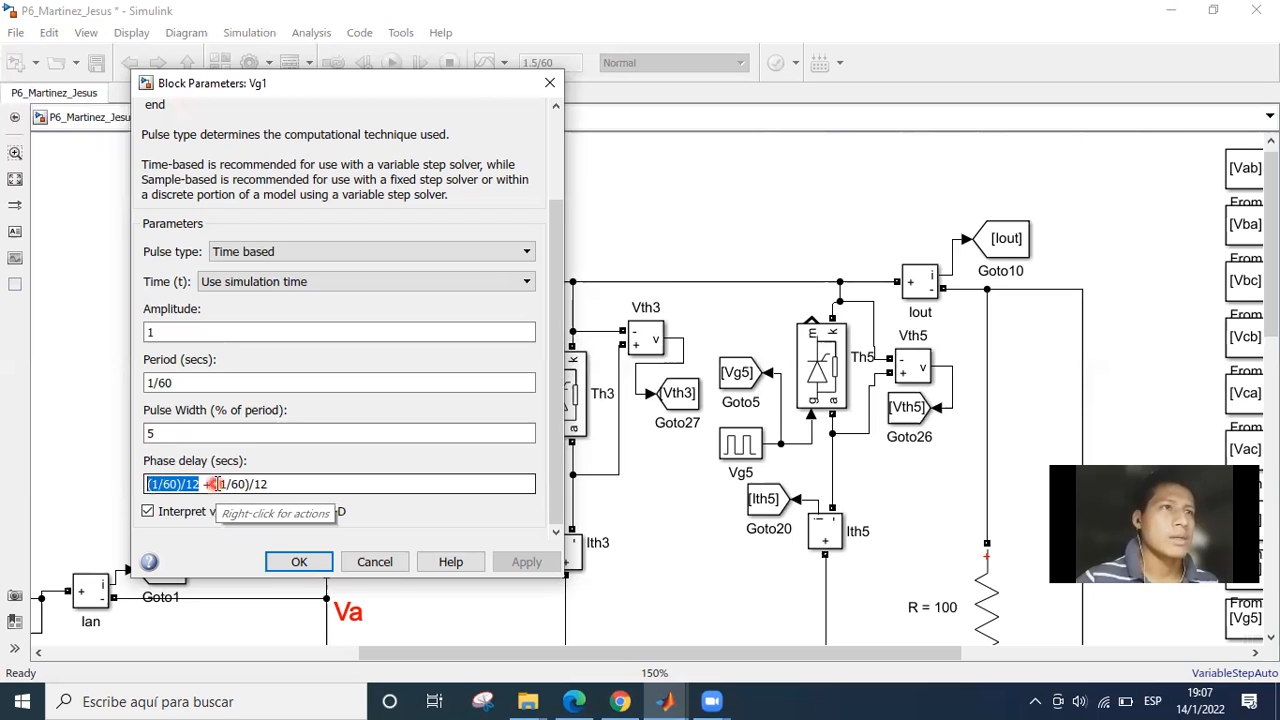
left_click_drag(214, 484, 270, 484)
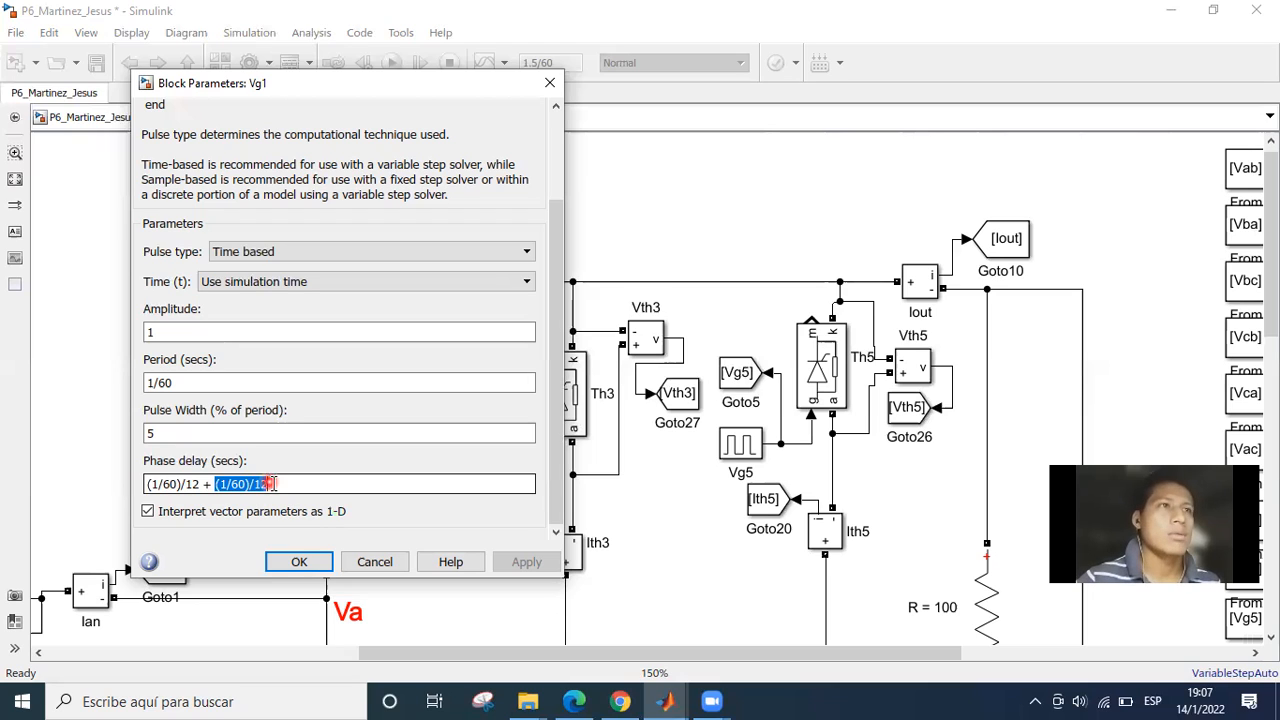
Review Vg1's phase delay expression as a whole and close its parameters dialog with the values accepted.
left_click(270, 484)
left_click_drag(268, 484, 168, 484)
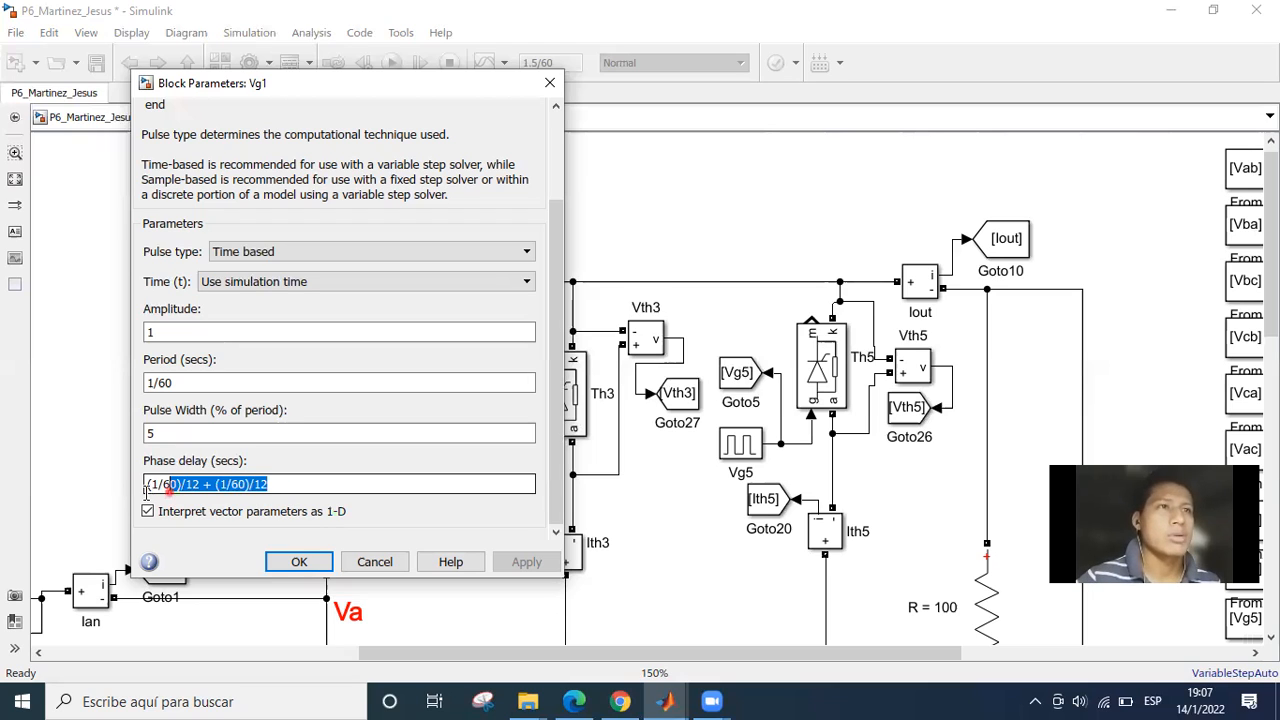
triple_click(198, 484)
left_click(291, 484)
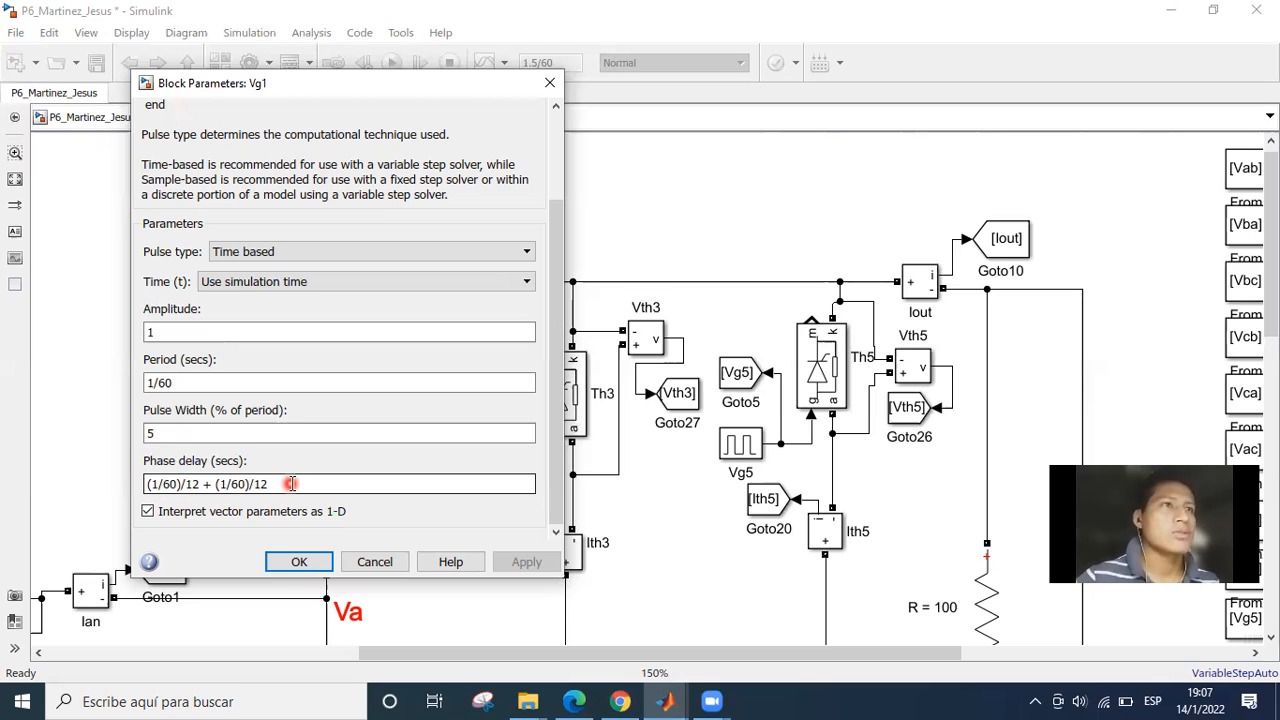
left_click(300, 560)
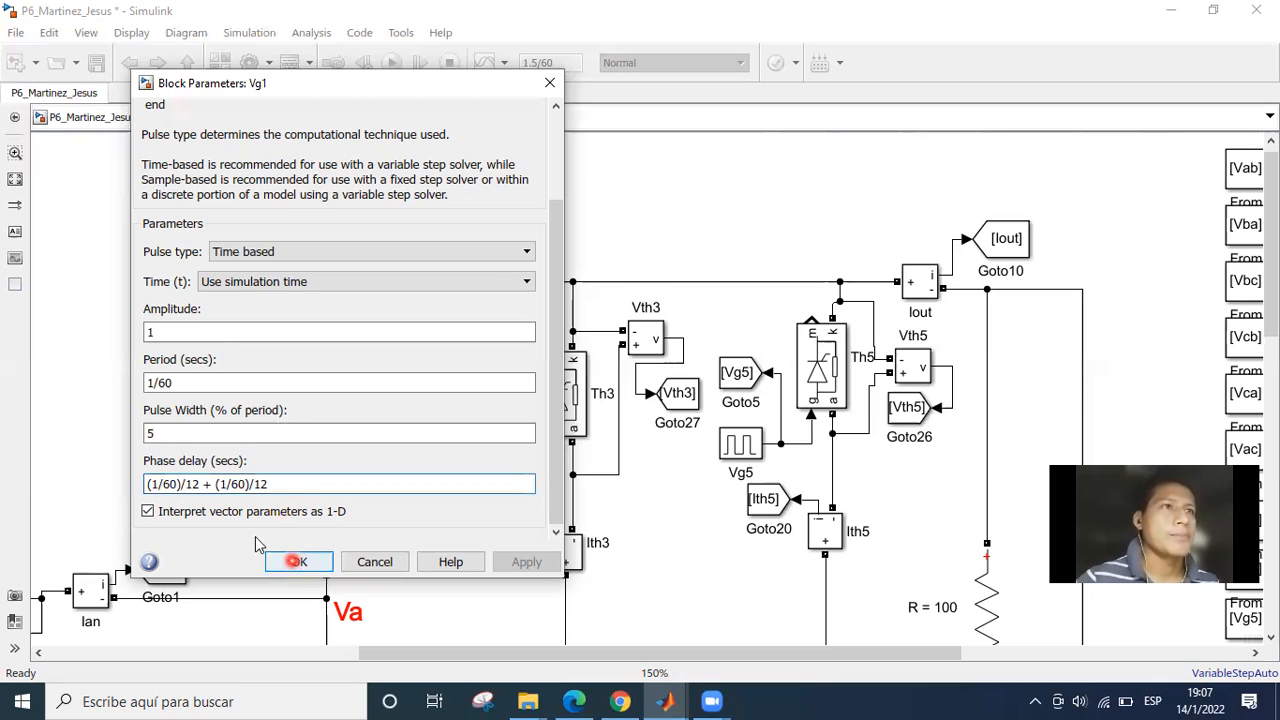
left_click(258, 492)
left_click(280, 484)
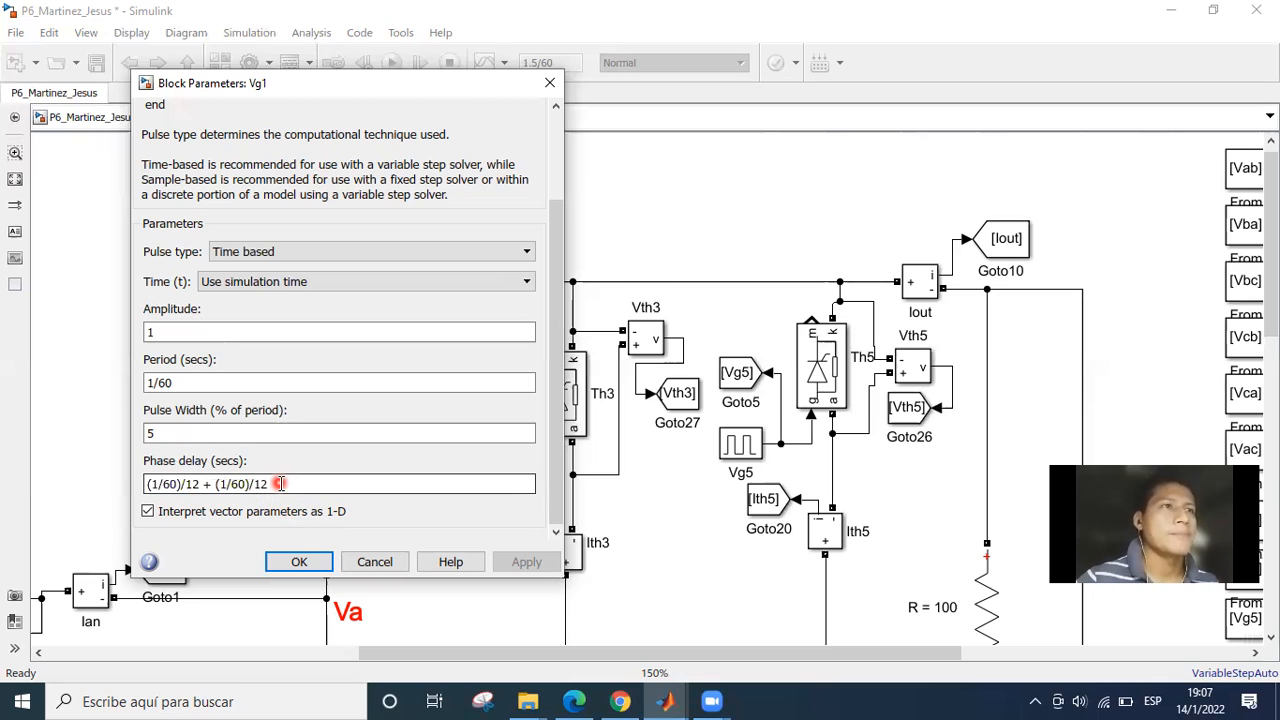
key("ctrl+a")
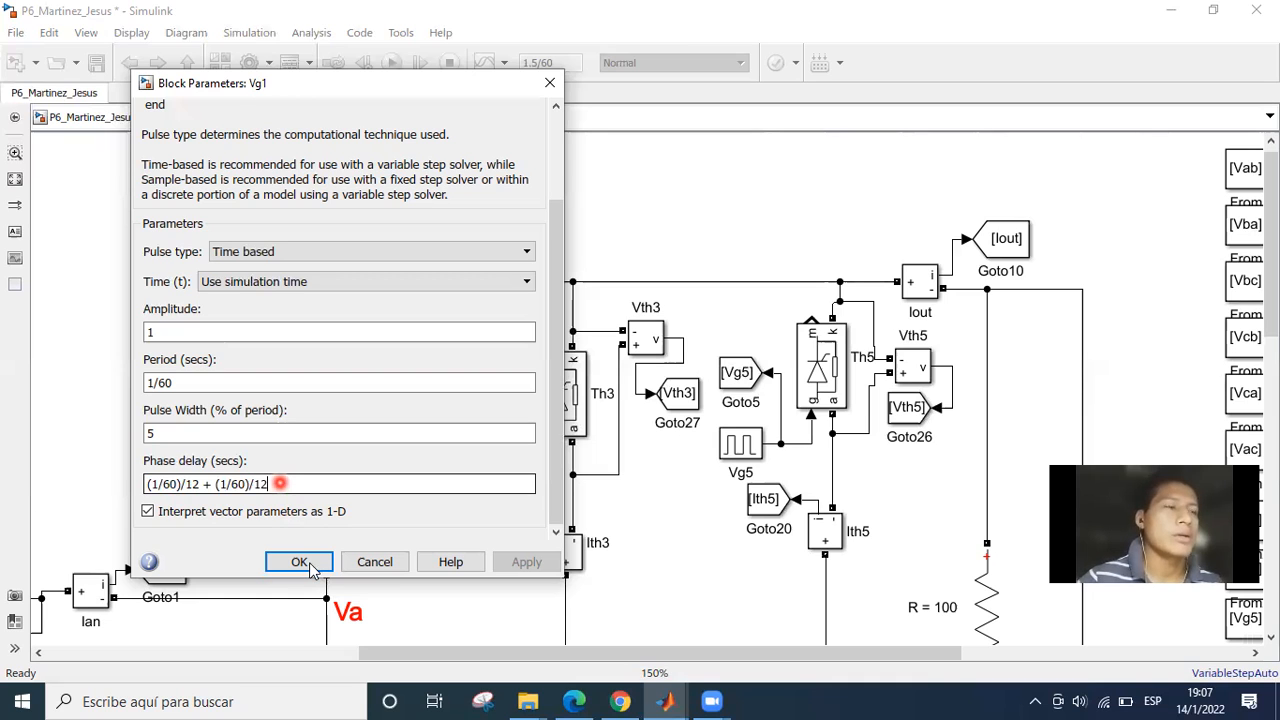
left_click(309, 562)
Open the parameters of the Vg2 pulse generator beside thyristor Th2, examine its phase delay, and move the dialog clear of the lower bridge.
left_click_drag(641, 518, 545, 552)
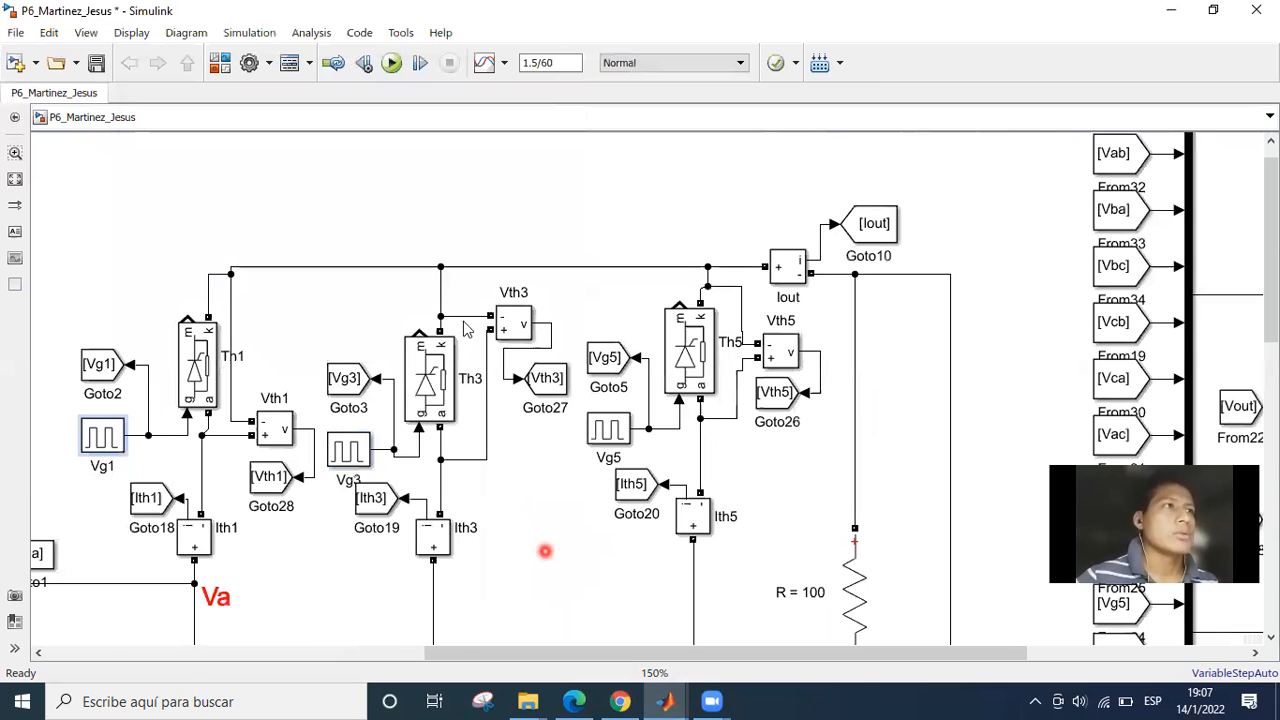
left_click_drag(517, 483, 434, 248)
left_click_drag(515, 485, 507, 259)
left_click_drag(523, 533, 510, 374)
double_click(500, 500)
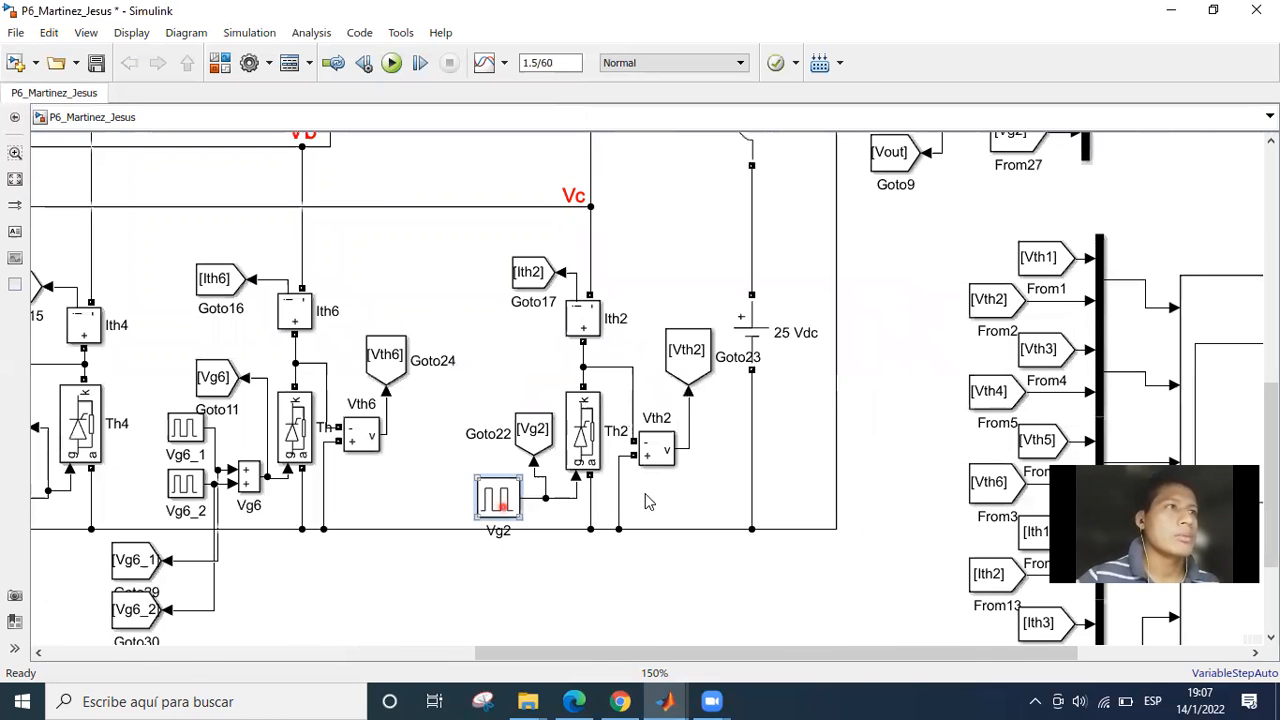
left_click_drag(727, 223, 319, 162)
left_click_drag(547, 273, 547, 411)
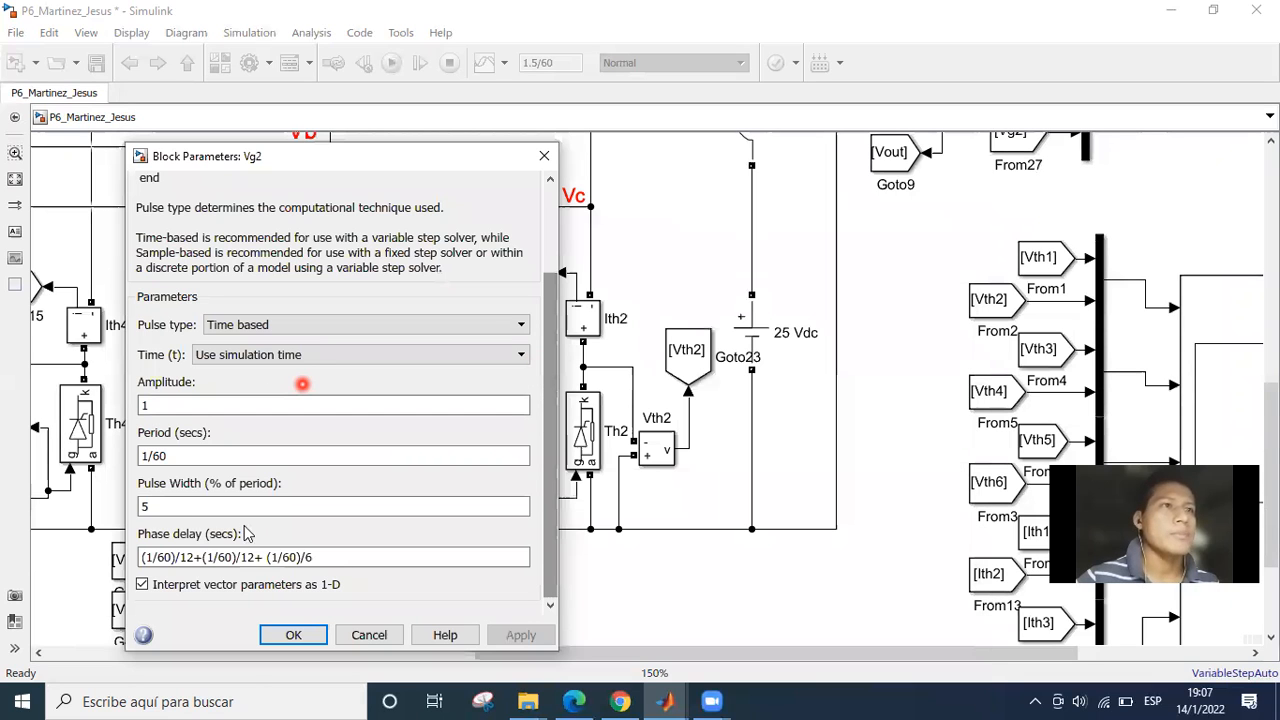
left_click(258, 557)
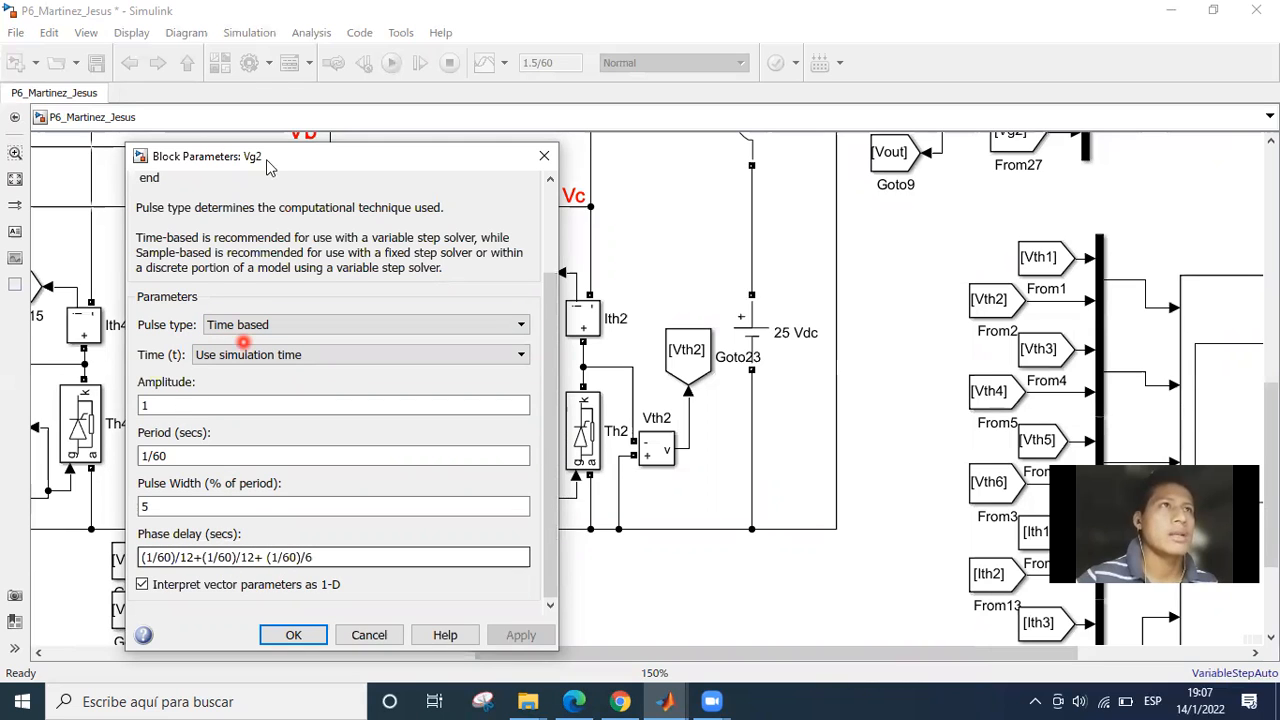
left_click_drag(265, 158, 685, 152)
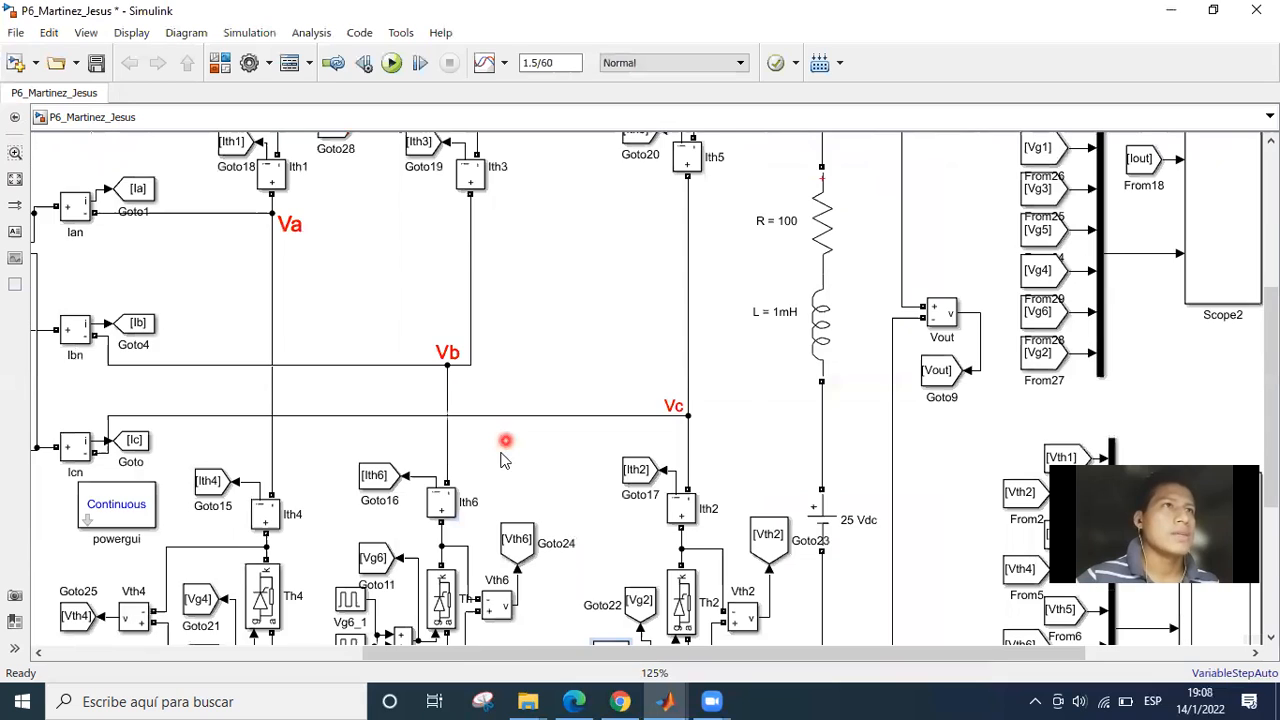
Reopen the Vg1 pulse generator's parameters to recheck its phase delay for comparison with Vg2, and close the dialog.
scroll(401, 373, "down", 1)
left_click_drag(401, 373, 364, 418)
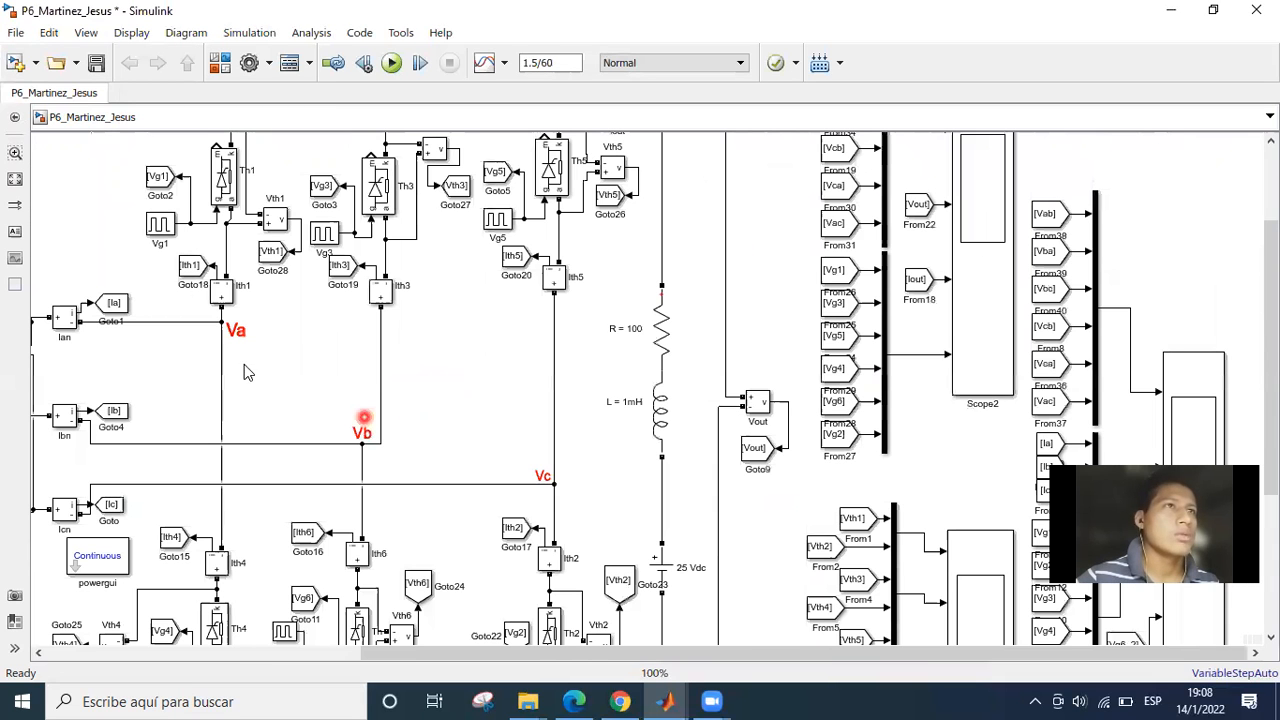
double_click(159, 224)
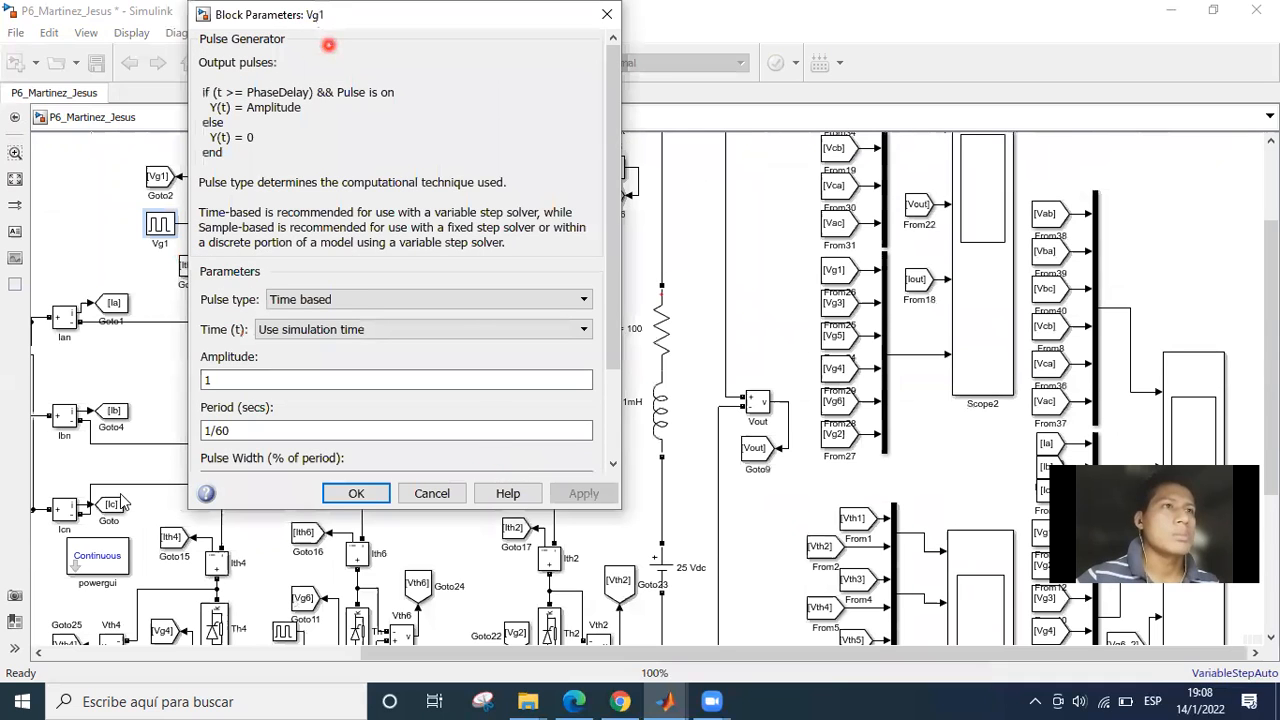
left_click_drag(357, 14, 307, 65)
left_click_drag(566, 328, 575, 424)
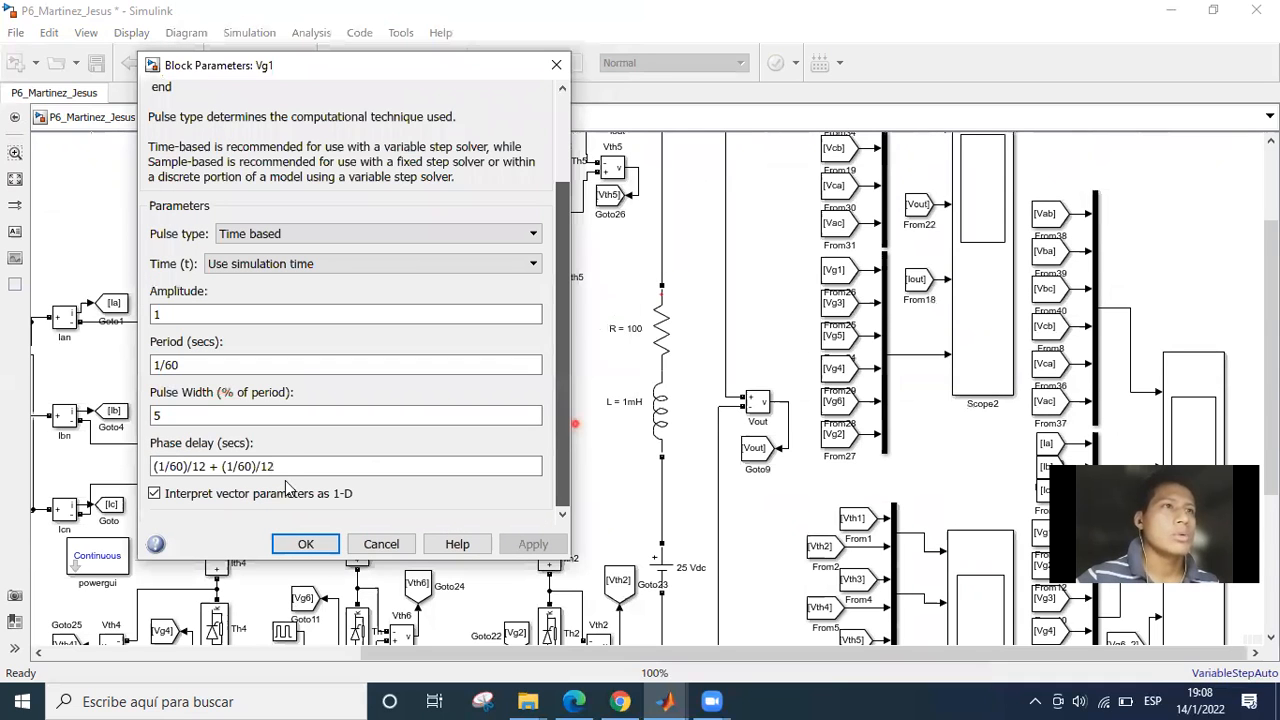
triple_click(288, 468)
left_click(305, 545)
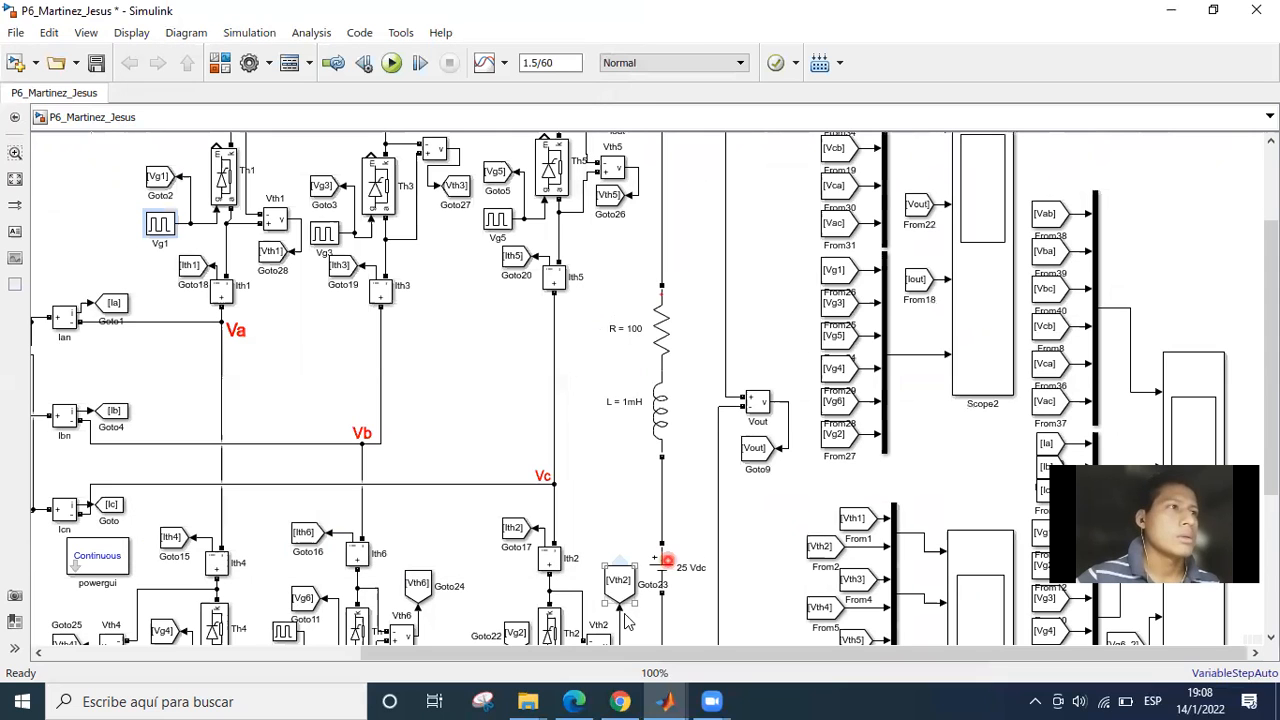
Open Vg2's parameters again and examine the final (1/60)/6 term of its phase delay expression.
left_click(558, 456)
scroll(510, 530, "down", 2)
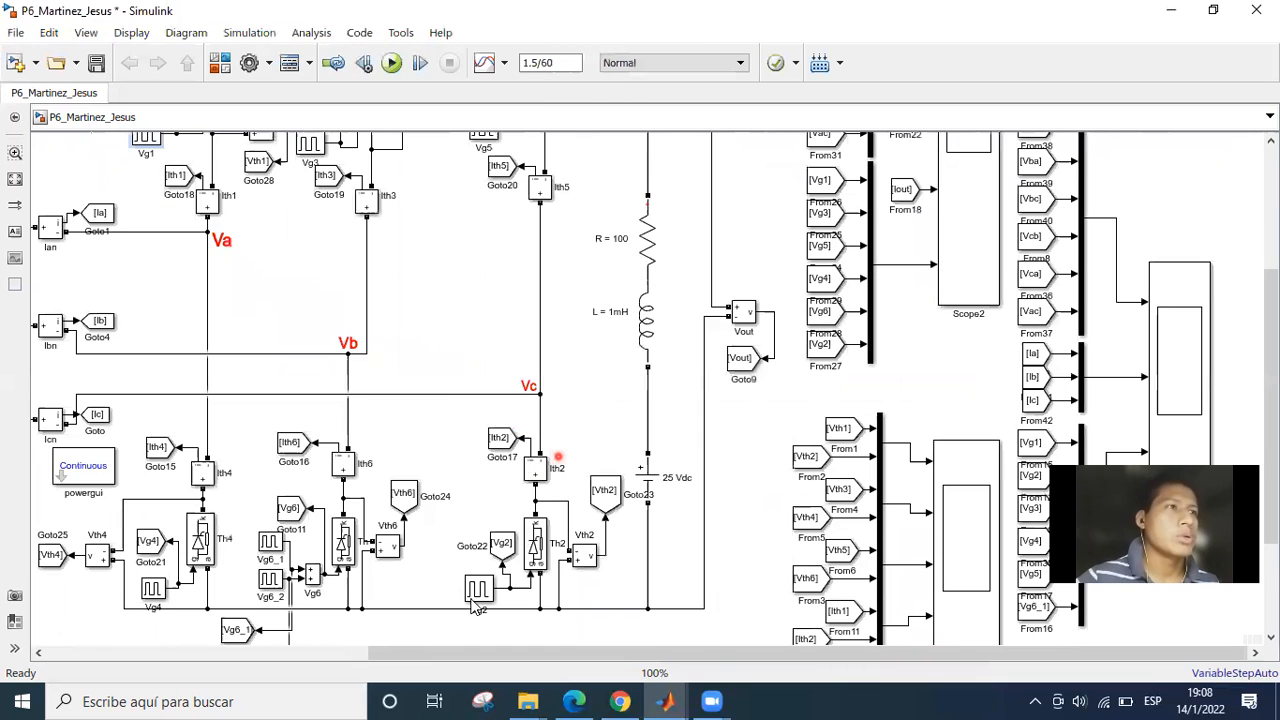
double_click(478, 589)
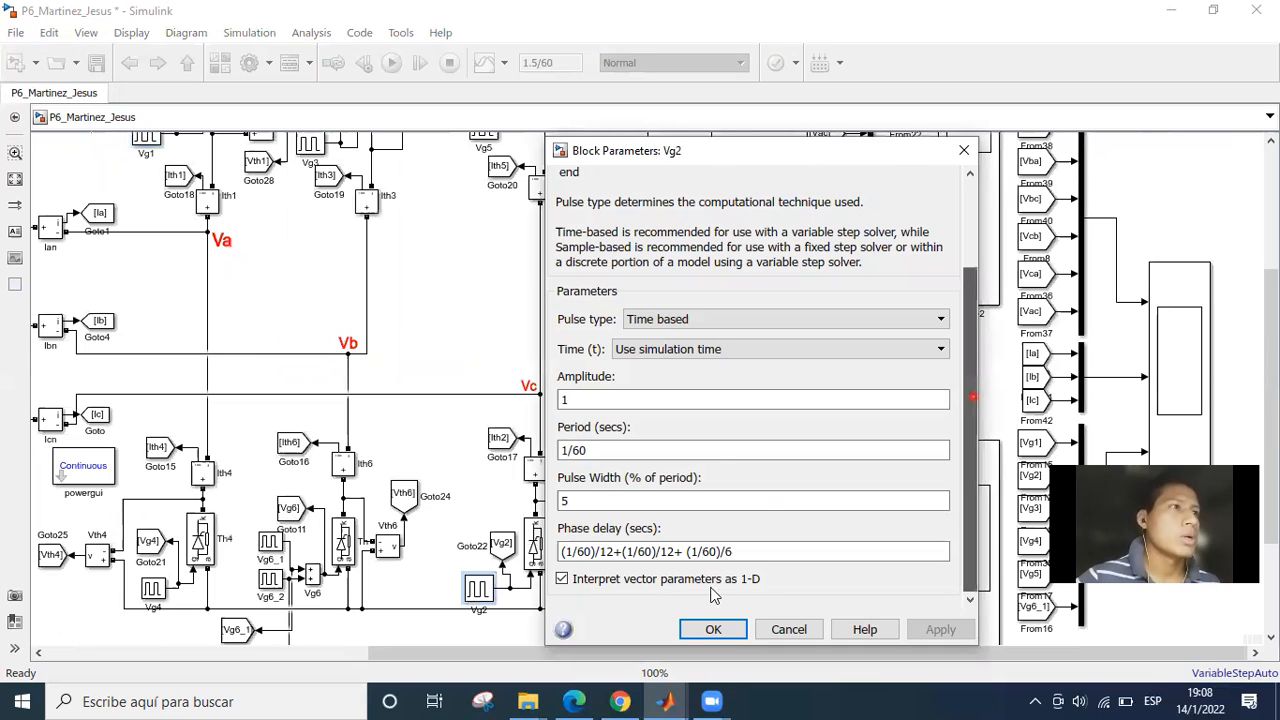
left_click(613, 553)
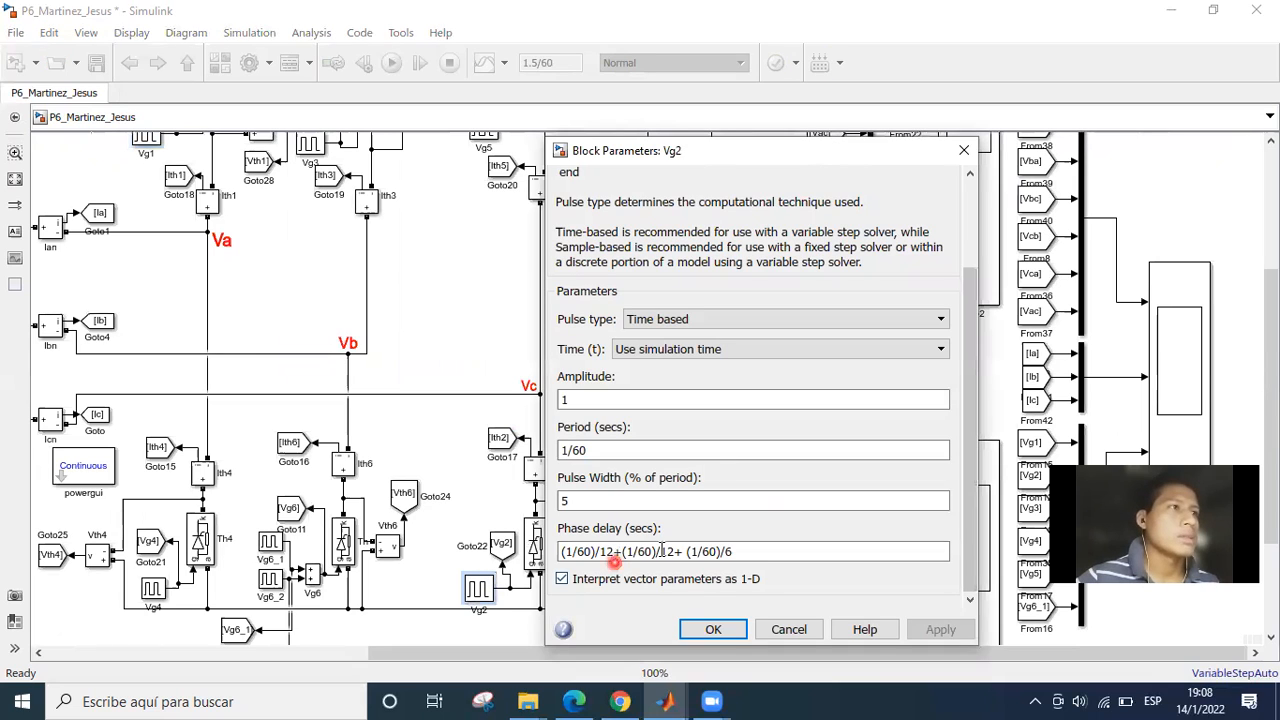
left_click(731, 551)
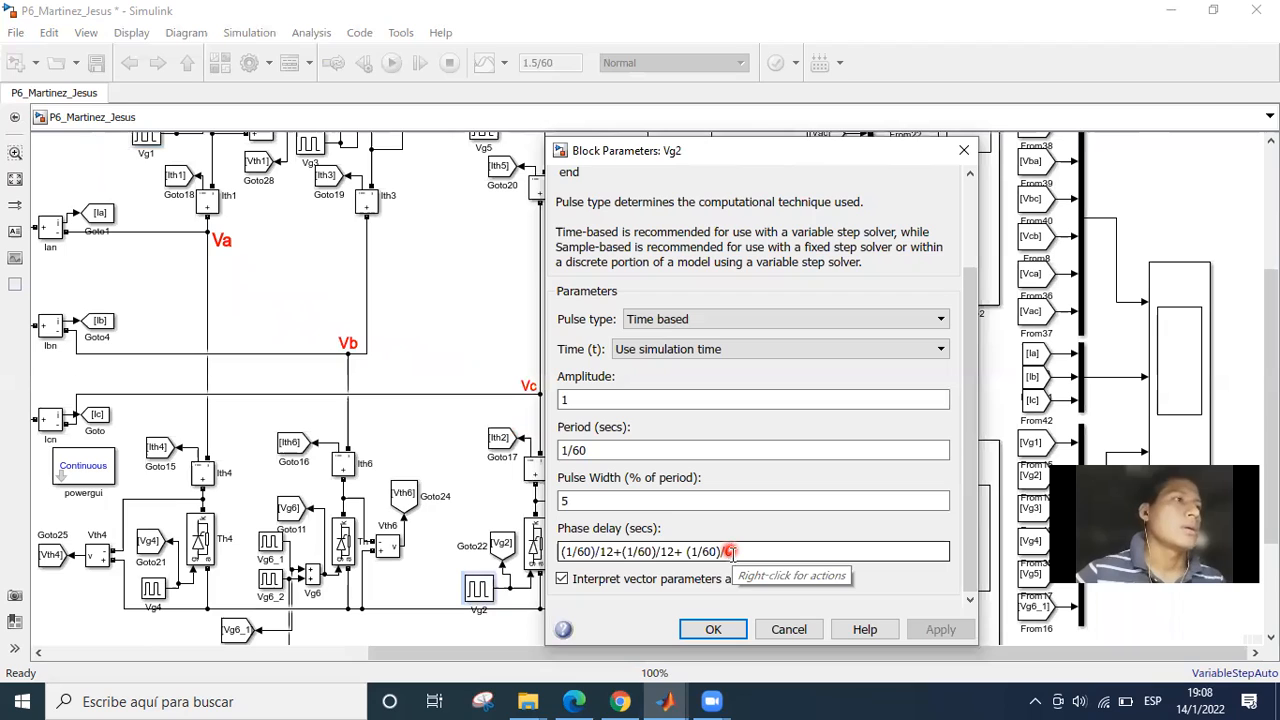
type("6")
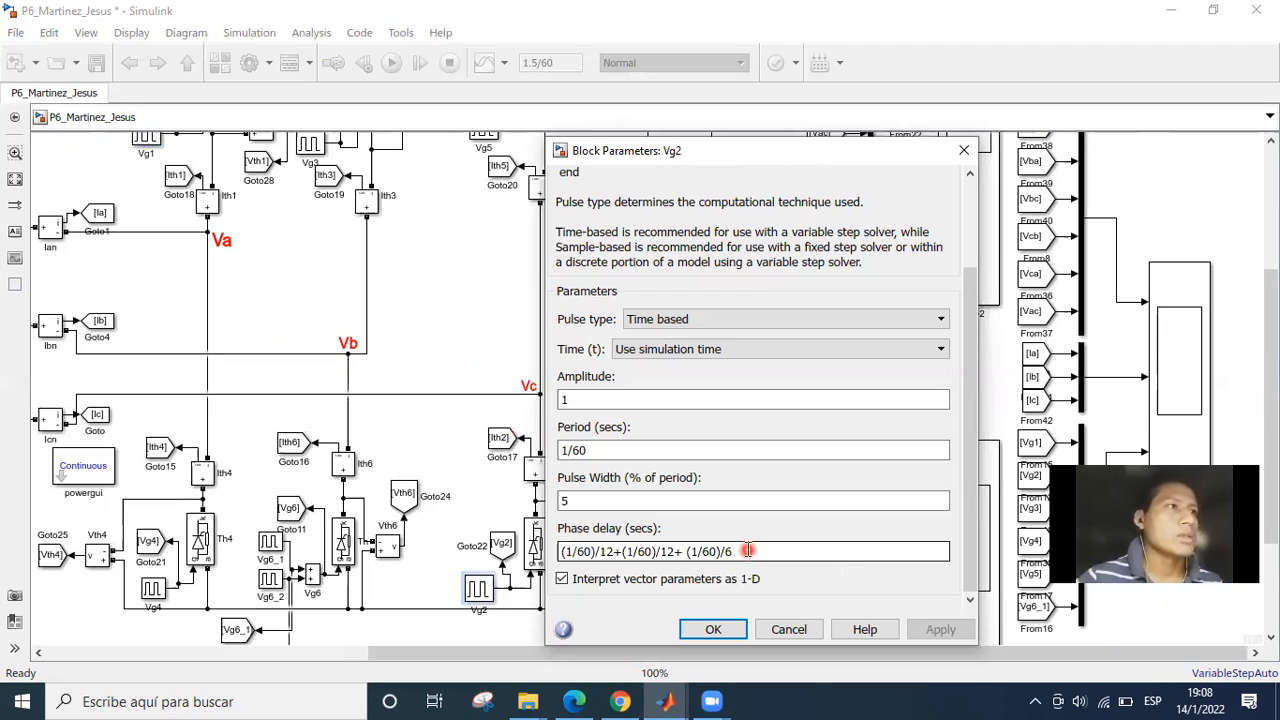
Go through Vg2's phase delay expression term by term, comparing the two (1/60)/12 terms with the added (1/60)/6.
left_click(605, 552)
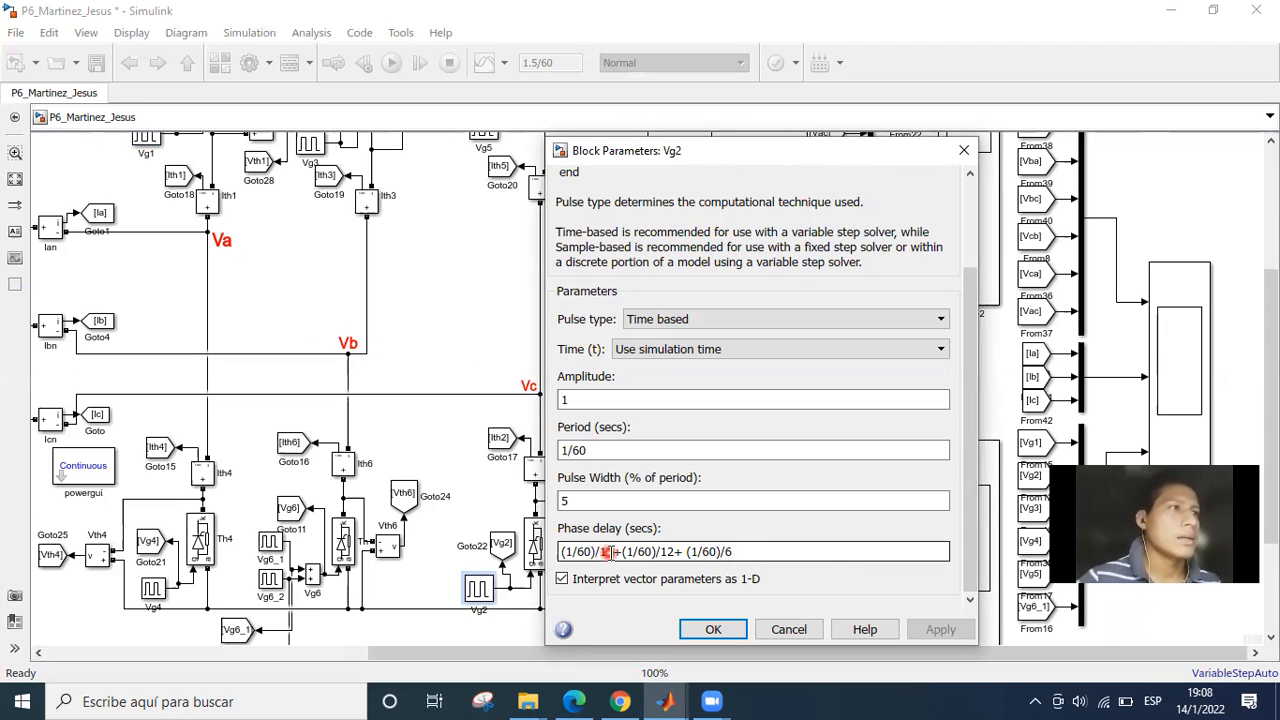
left_click(676, 552)
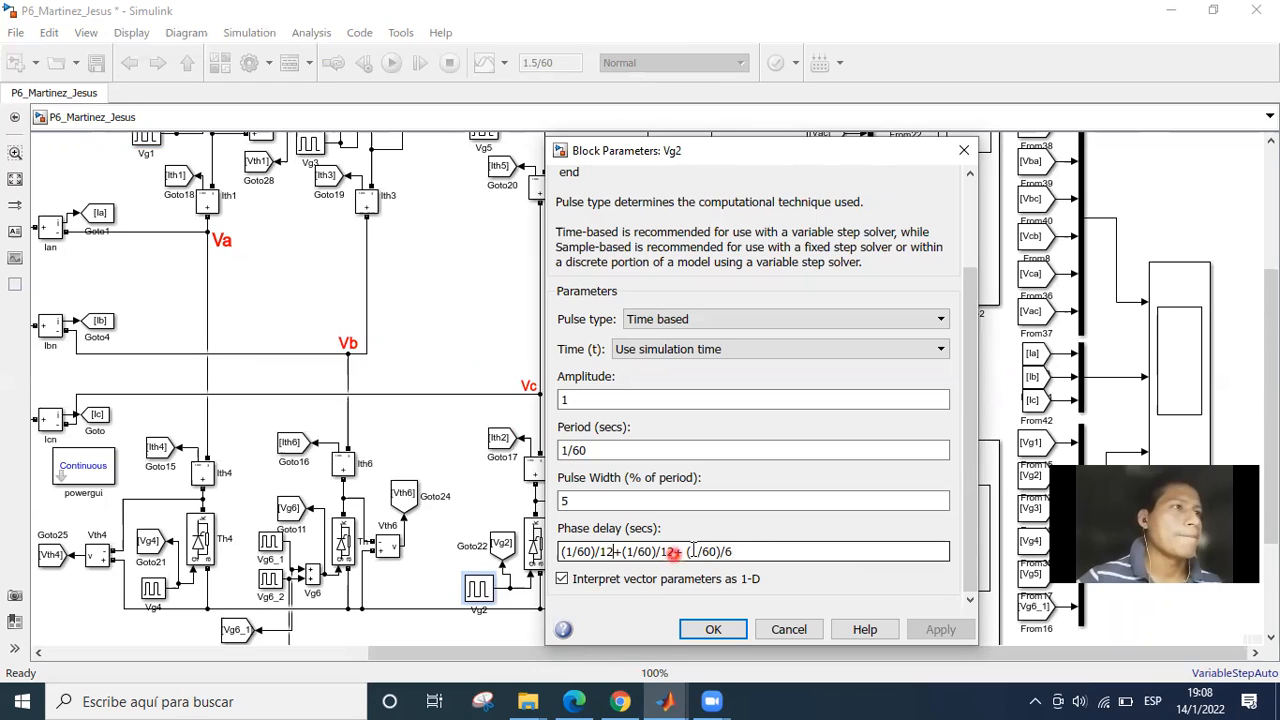
left_click(738, 549)
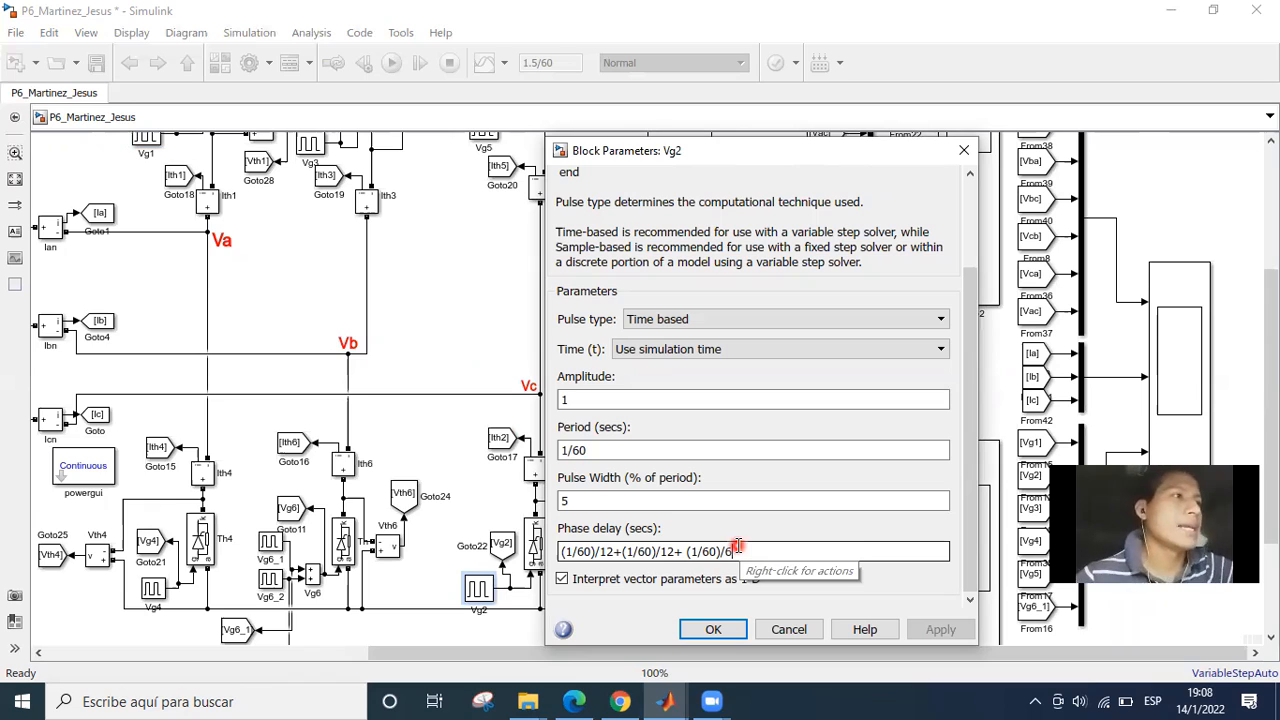
left_click(740, 549)
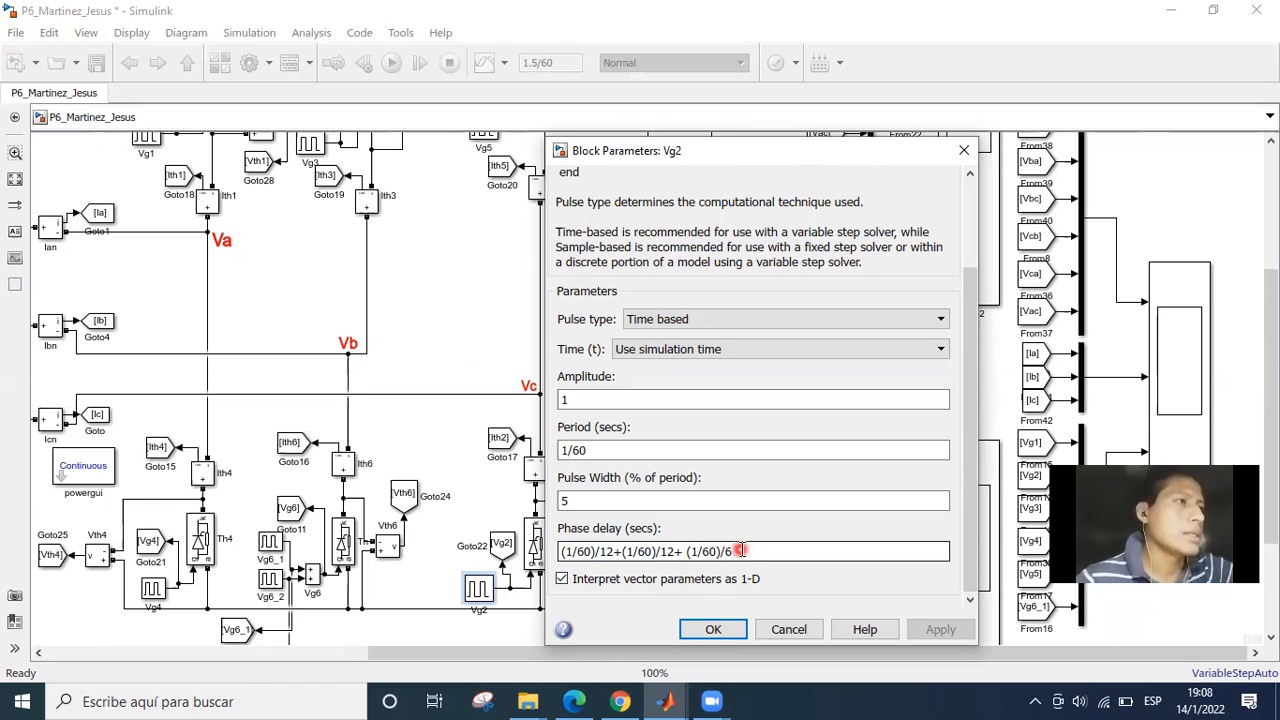
left_click(609, 551)
left_click(669, 551)
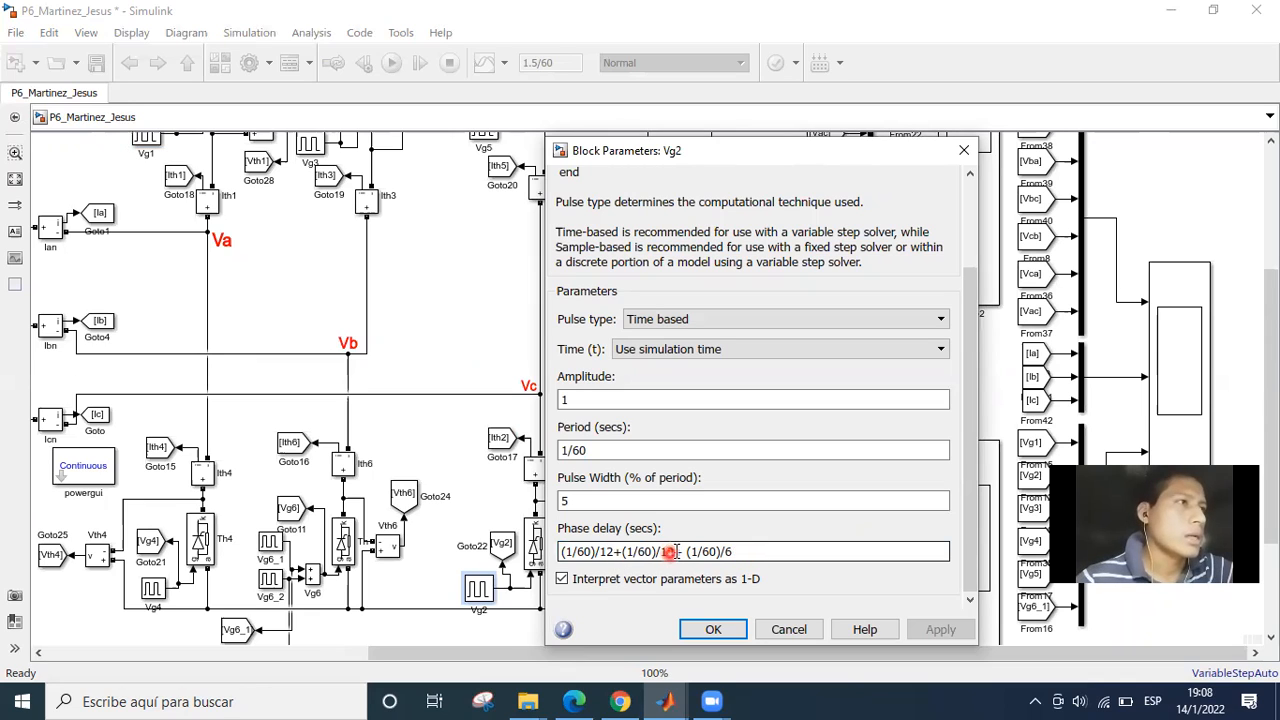
left_click(747, 551)
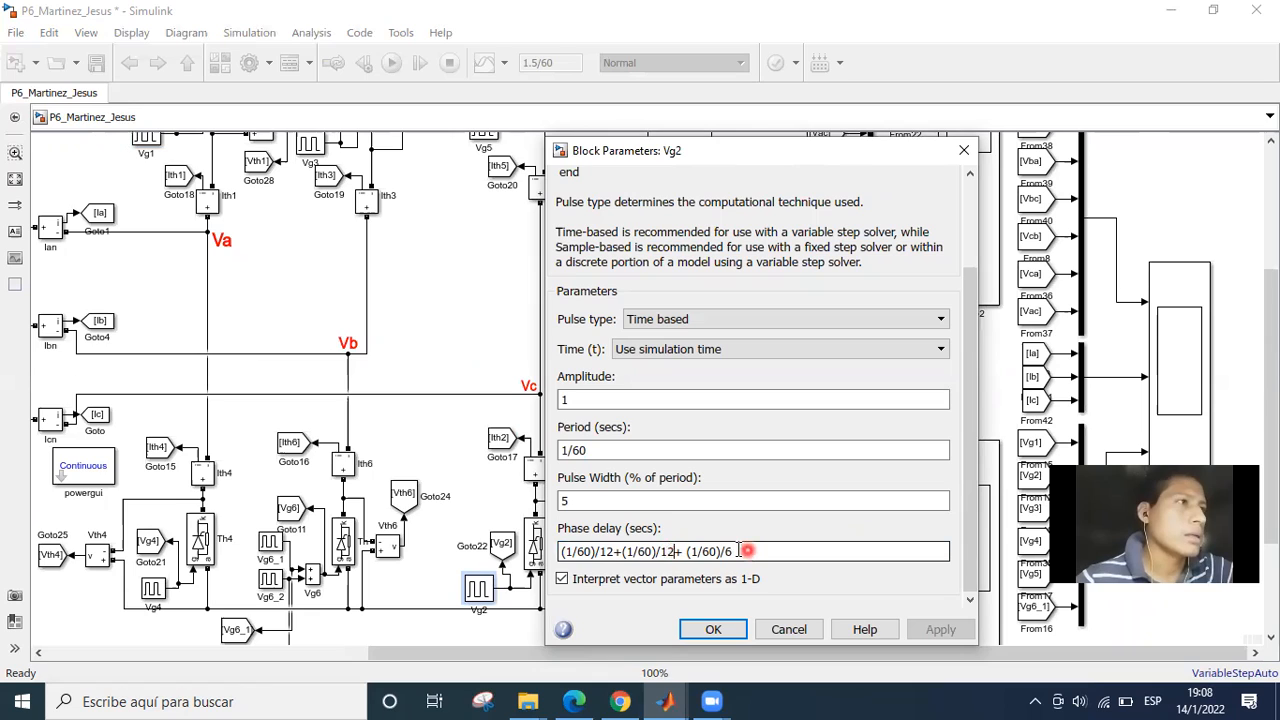
left_click(736, 551)
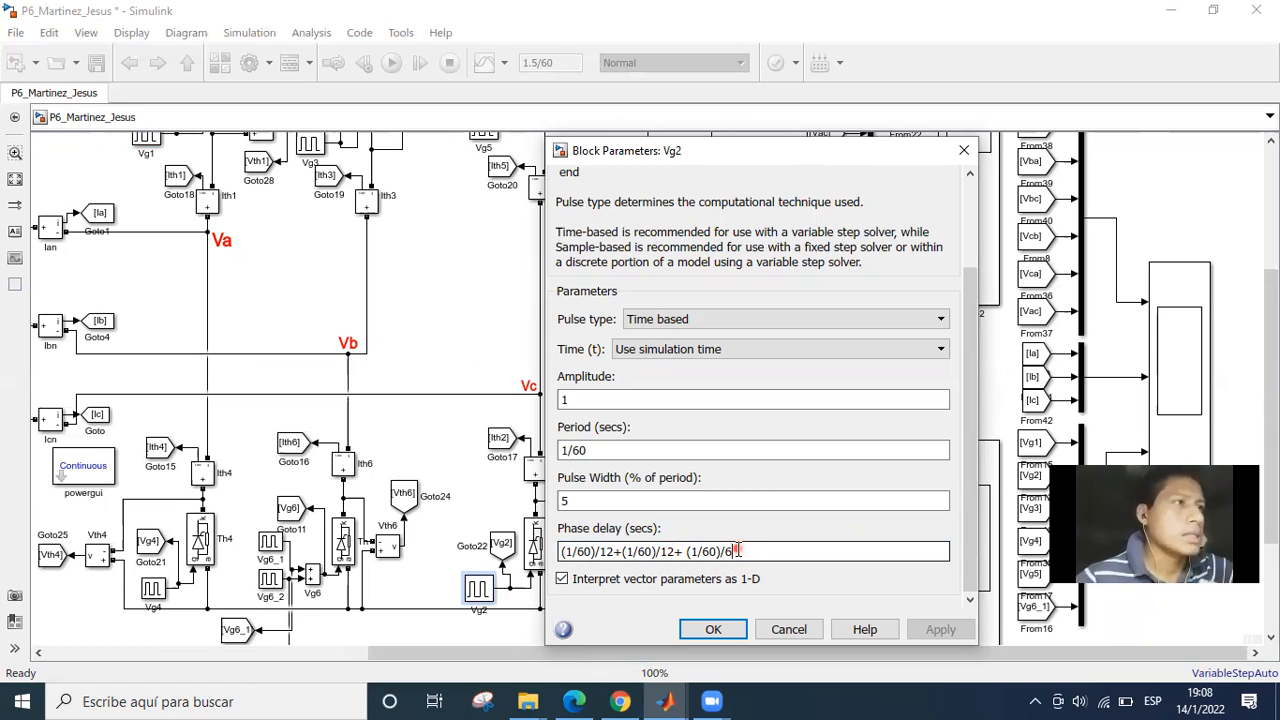
left_click(738, 551)
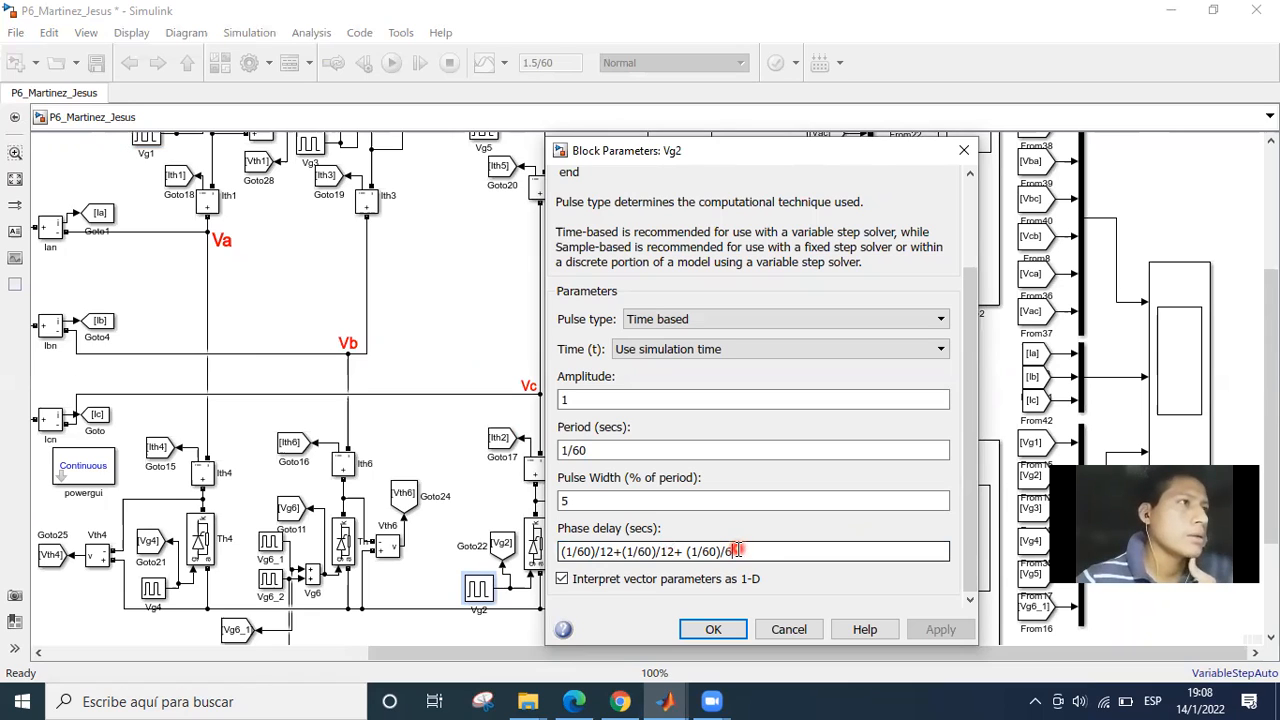
Compare the second (1/60)/12 term with the final (1/60)/6 term of Vg2's phase delay, and close the dialog.
left_click(677, 551)
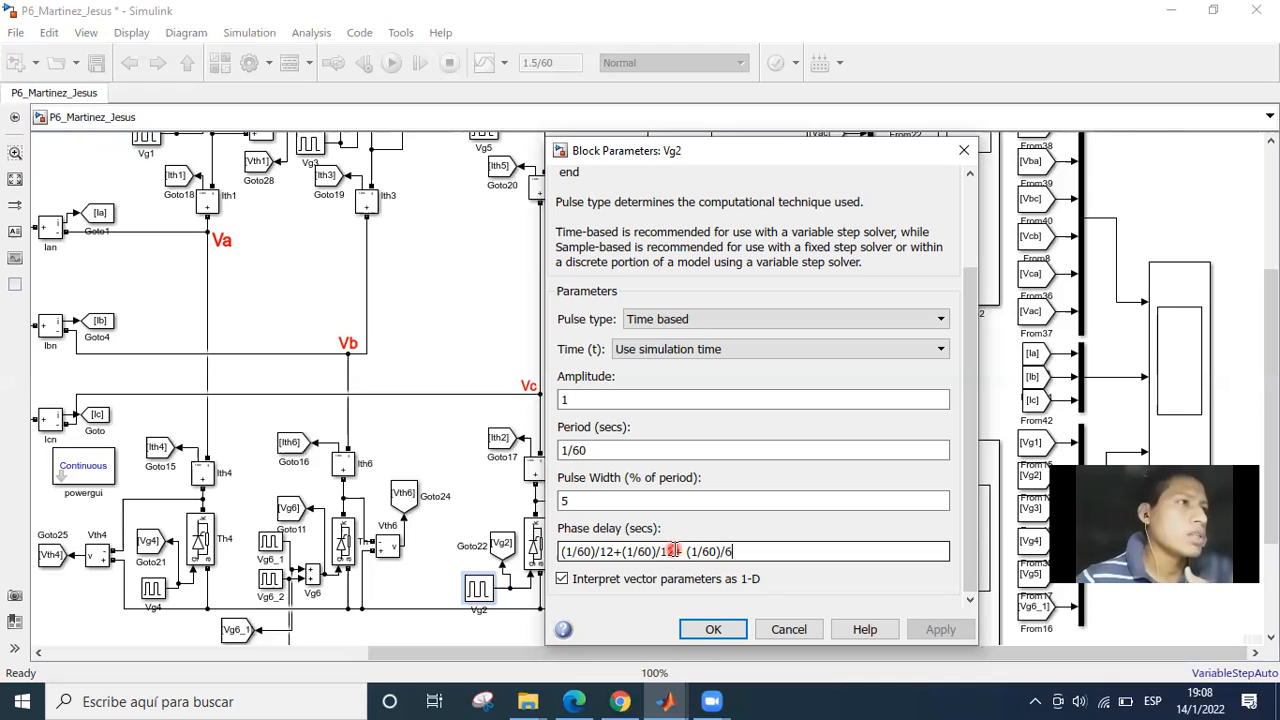
left_click(729, 551)
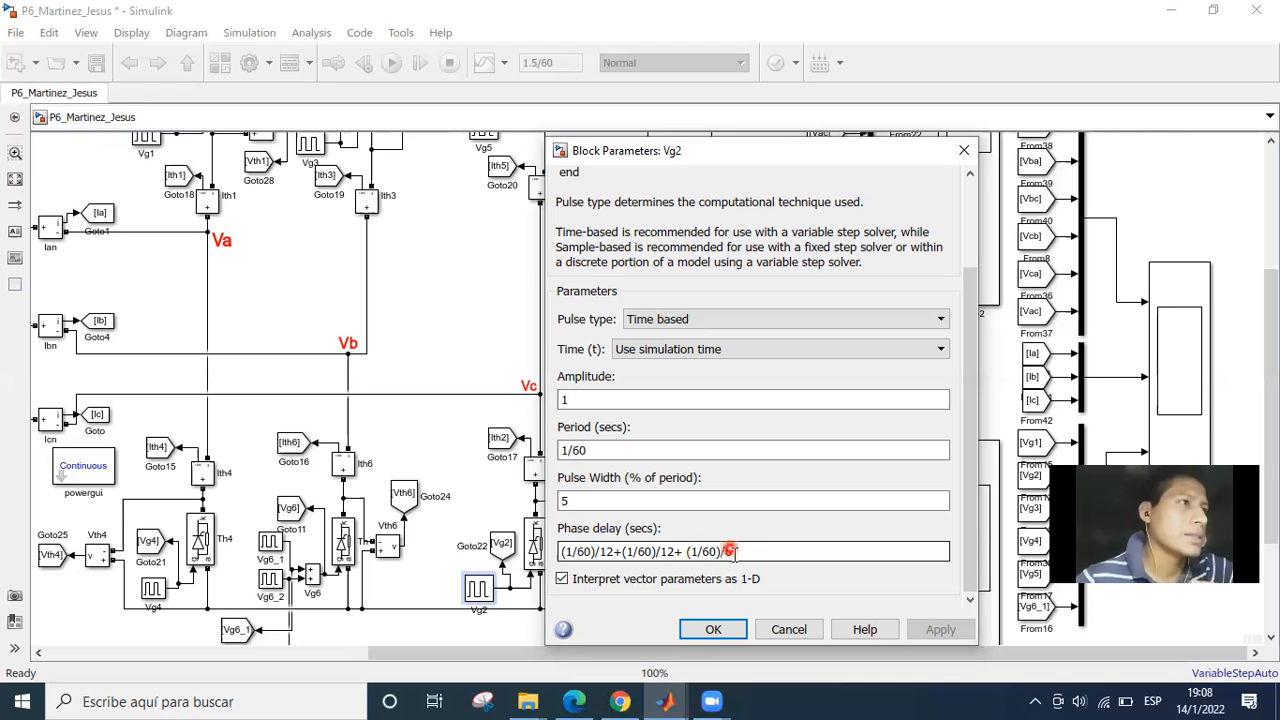
left_click(681, 551)
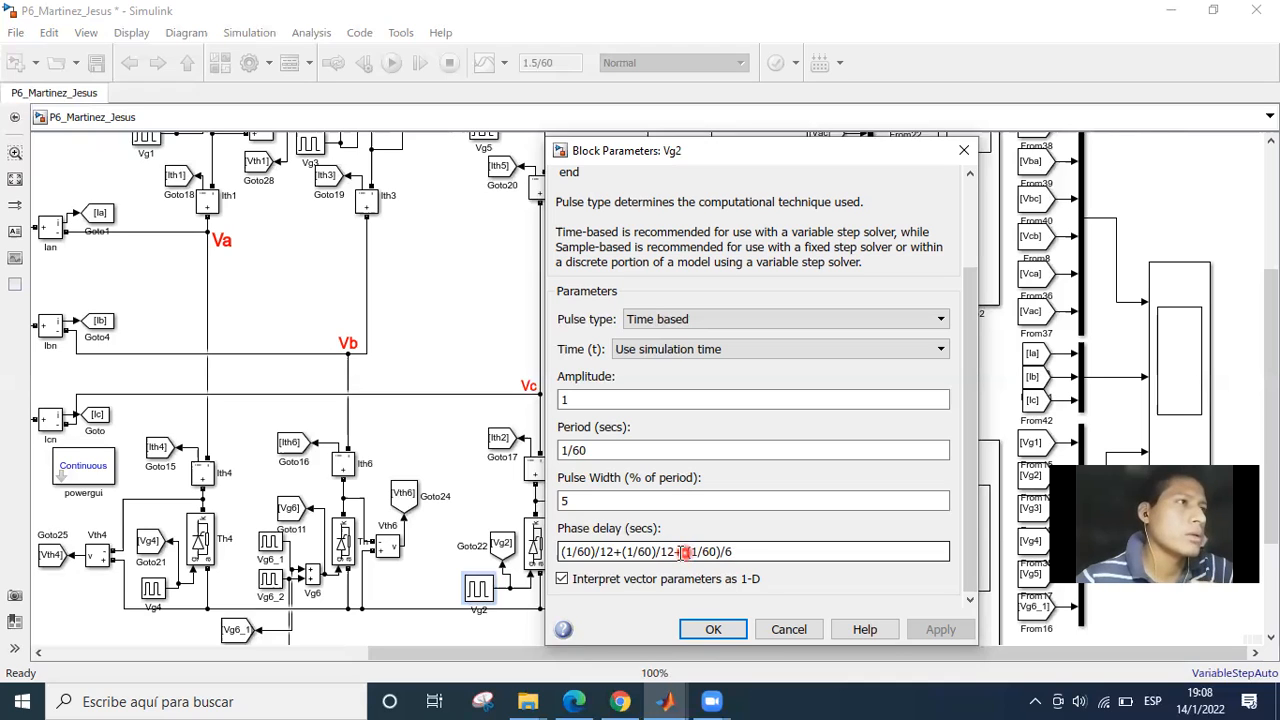
left_click(727, 633)
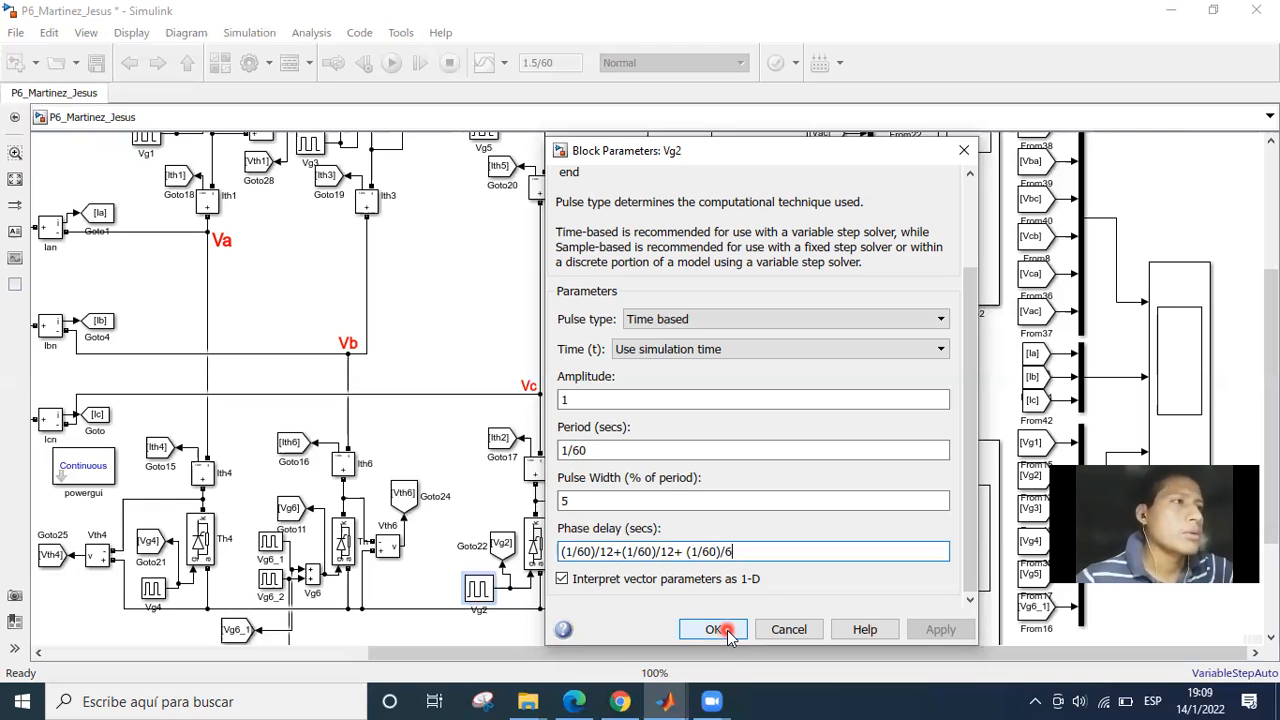
left_click(727, 631)
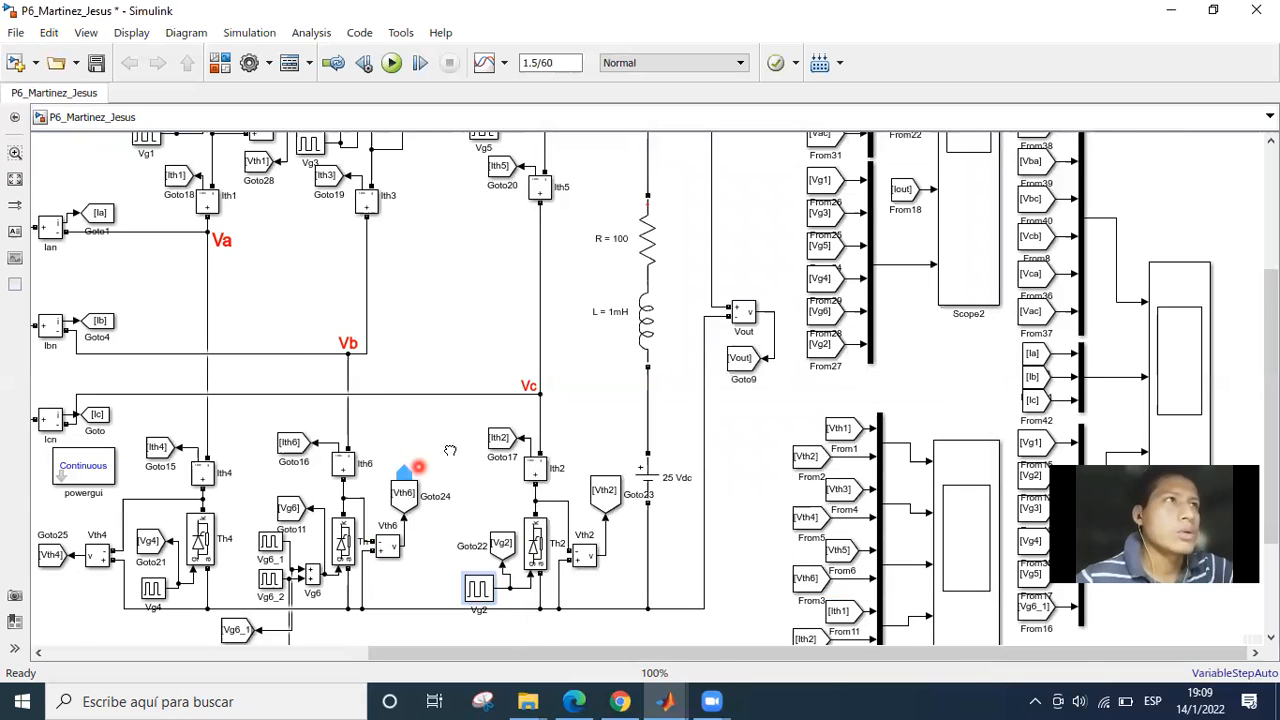
Open the parameters of the Vg3 pulse generator beside thyristor Th3, examine its phase delay expression, and close the dialog.
scroll(450, 477, "up", 3)
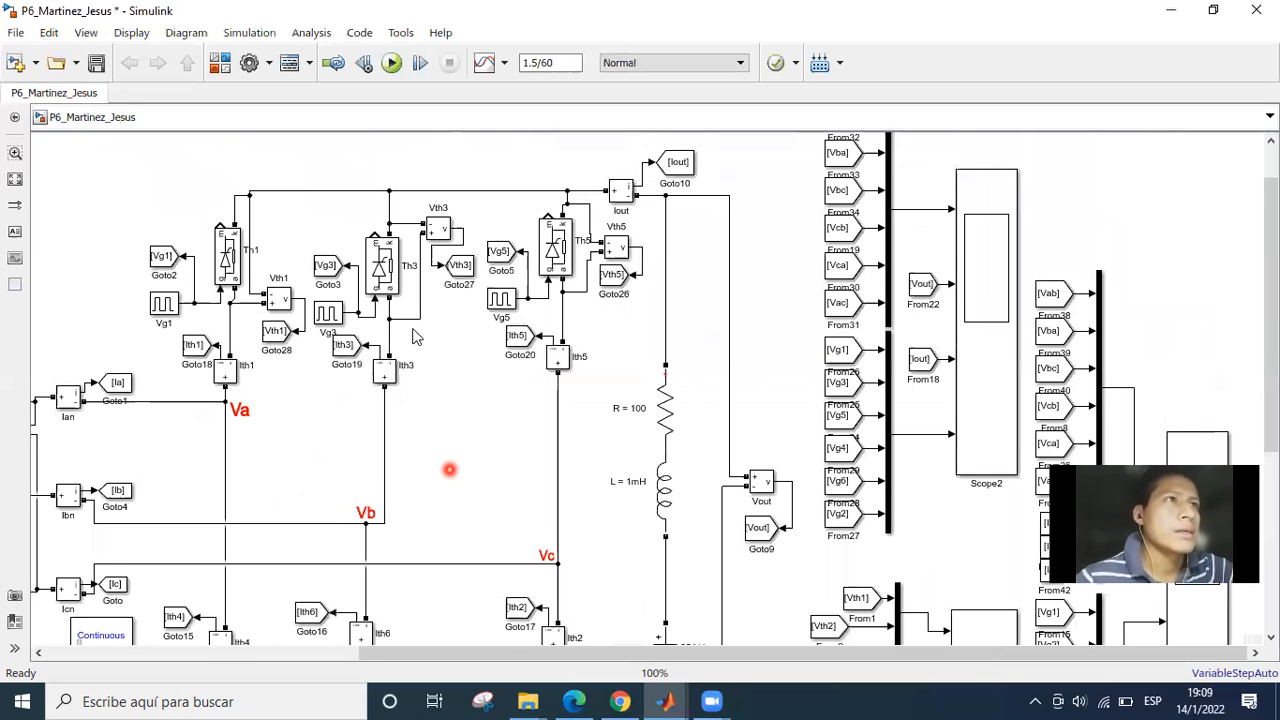
double_click(332, 320)
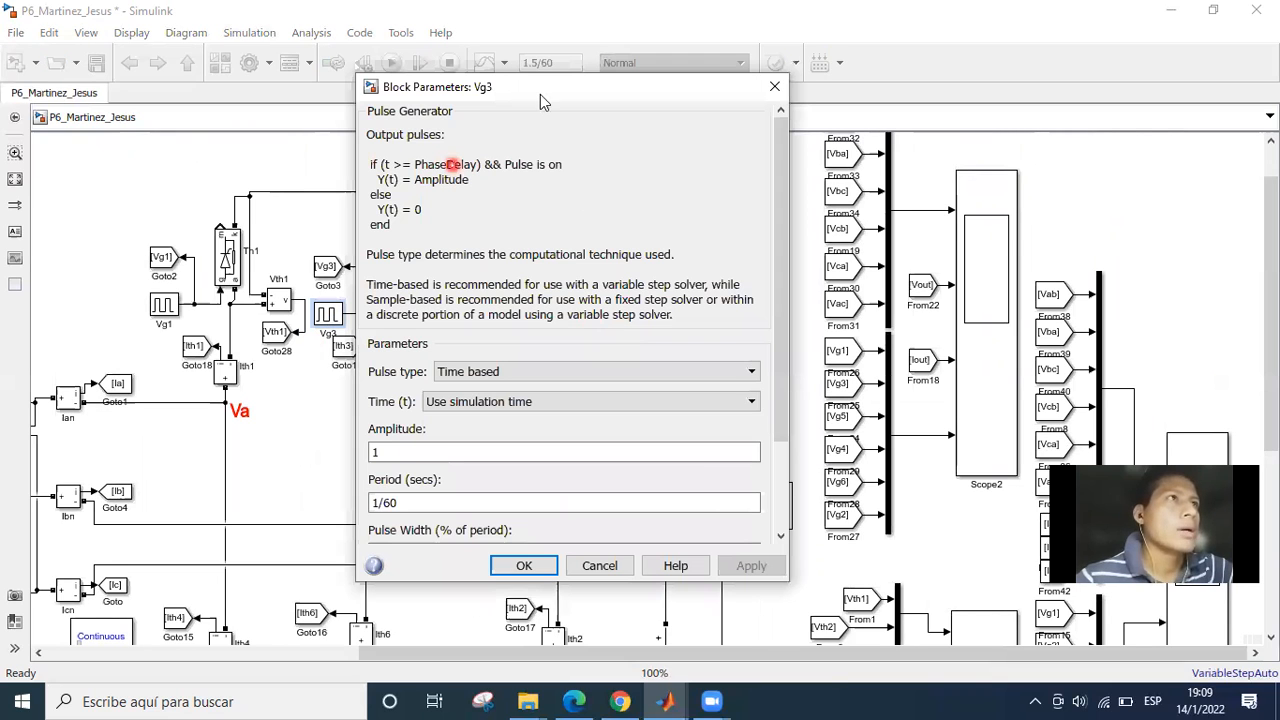
left_click_drag(540, 94, 339, 88)
left_click_drag(578, 185, 582, 327)
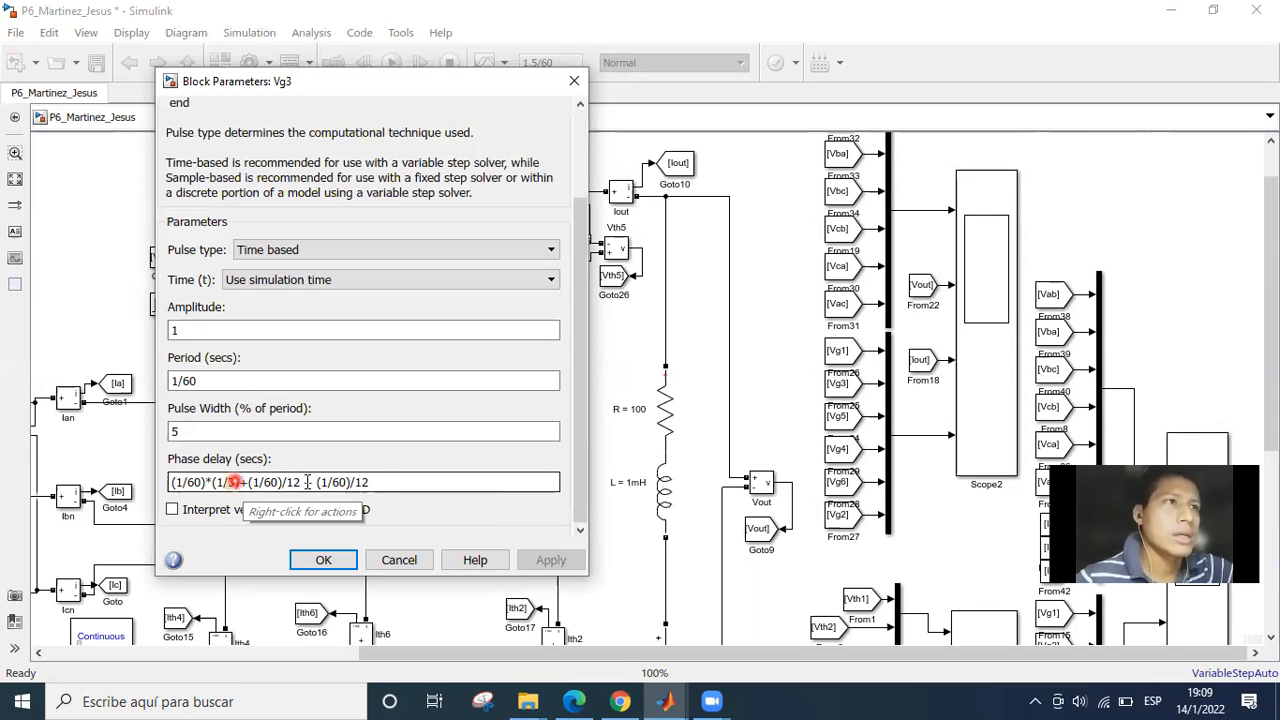
double_click(383, 481)
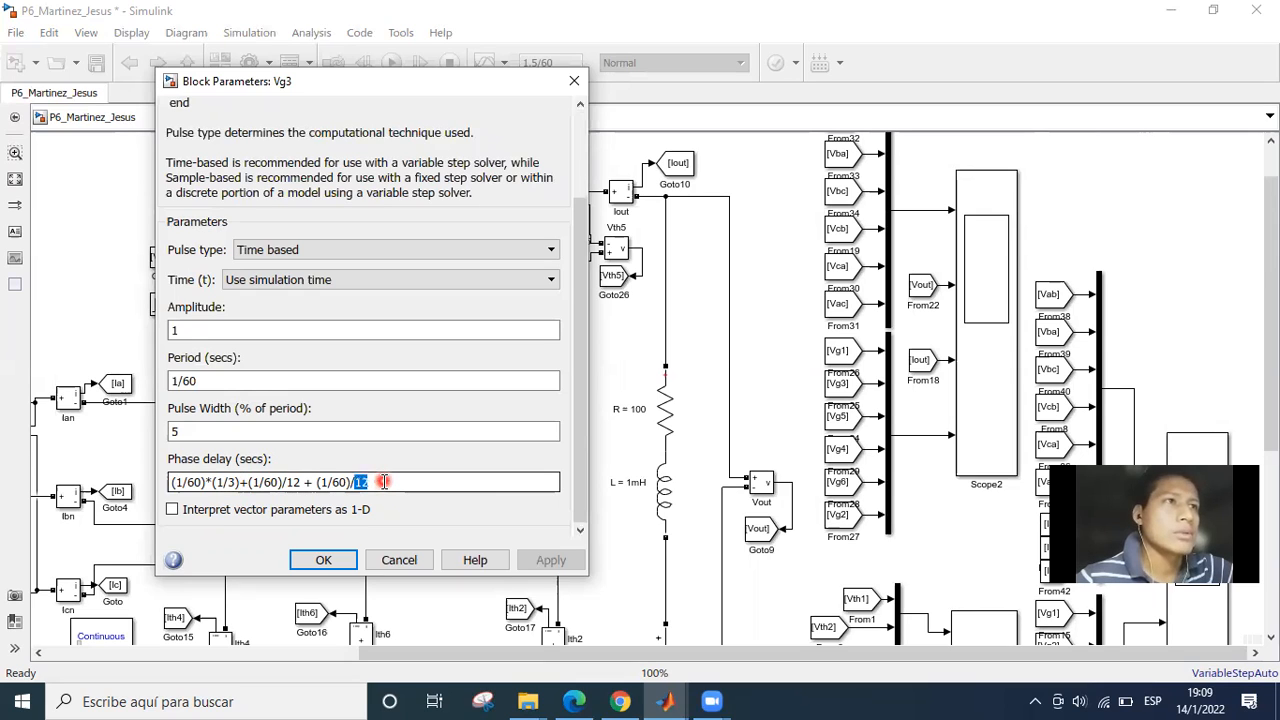
left_click(383, 481)
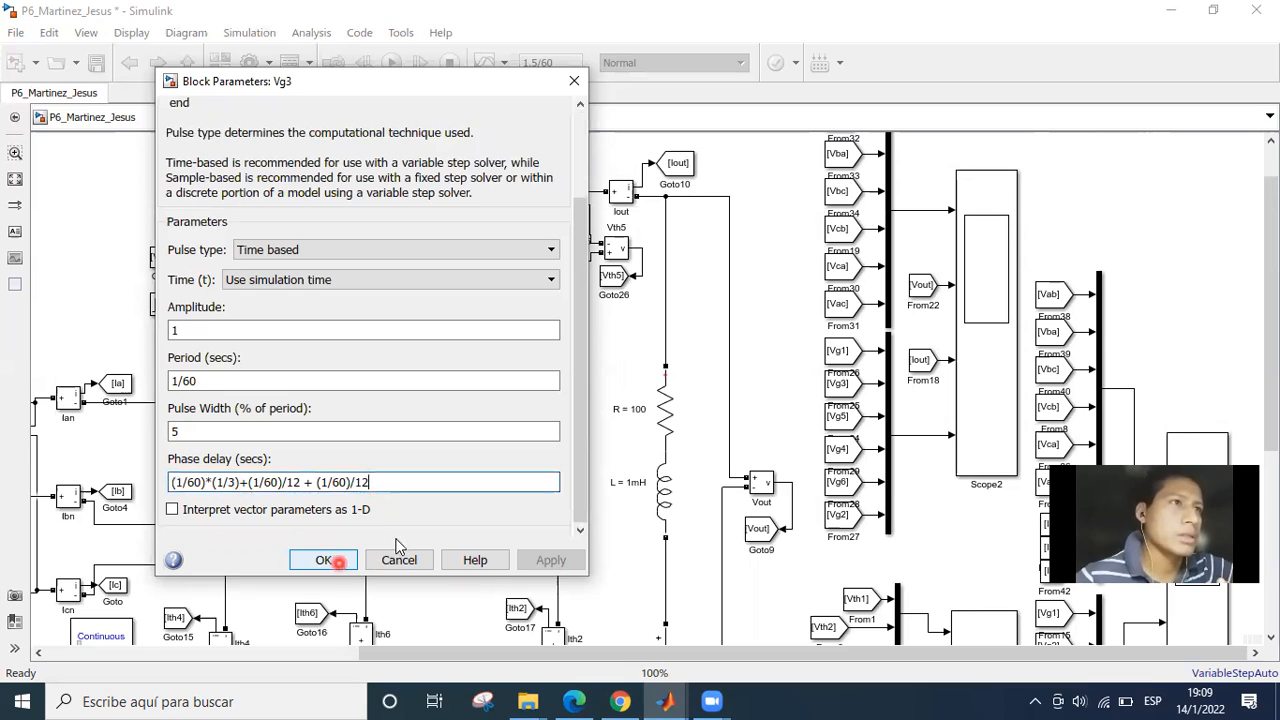
left_click(326, 562)
left_click(322, 561)
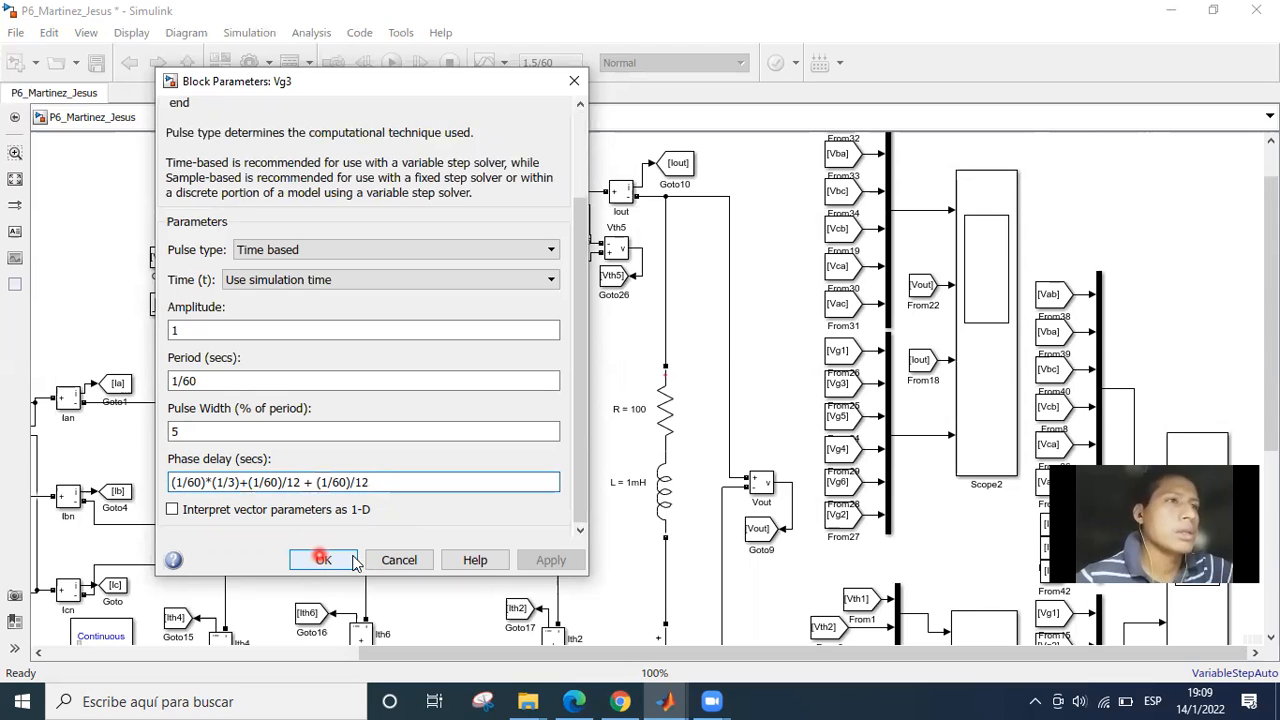
left_click(310, 570)
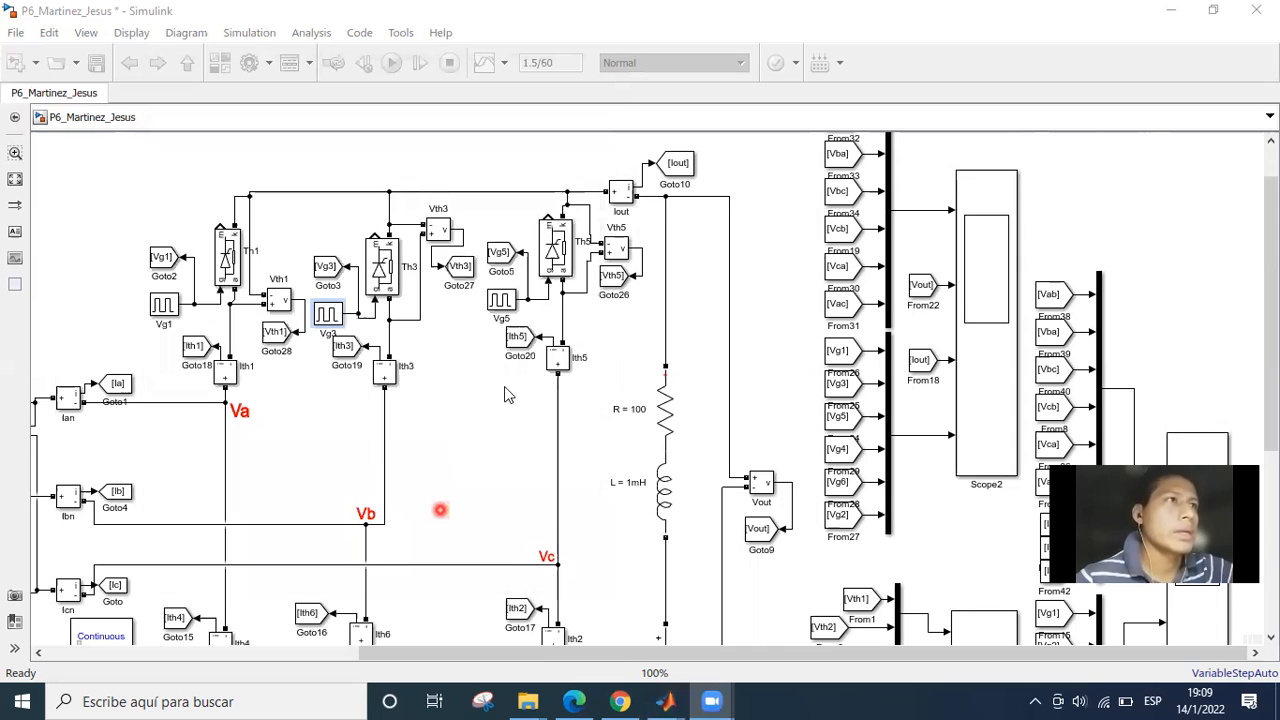
Open the parameters of the Vg4 pulse generator beside thyristor Th4 and bring its phase delay into view.
left_click_drag(427, 445, 676, 313)
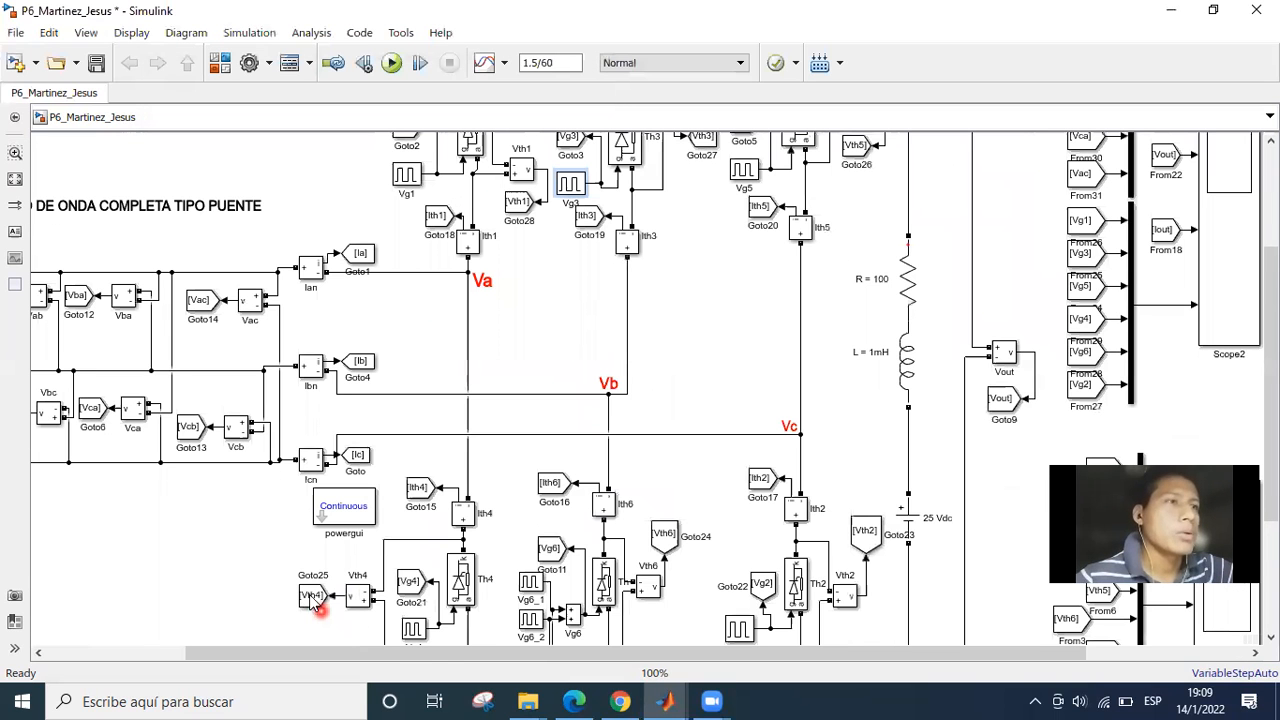
double_click(312, 596)
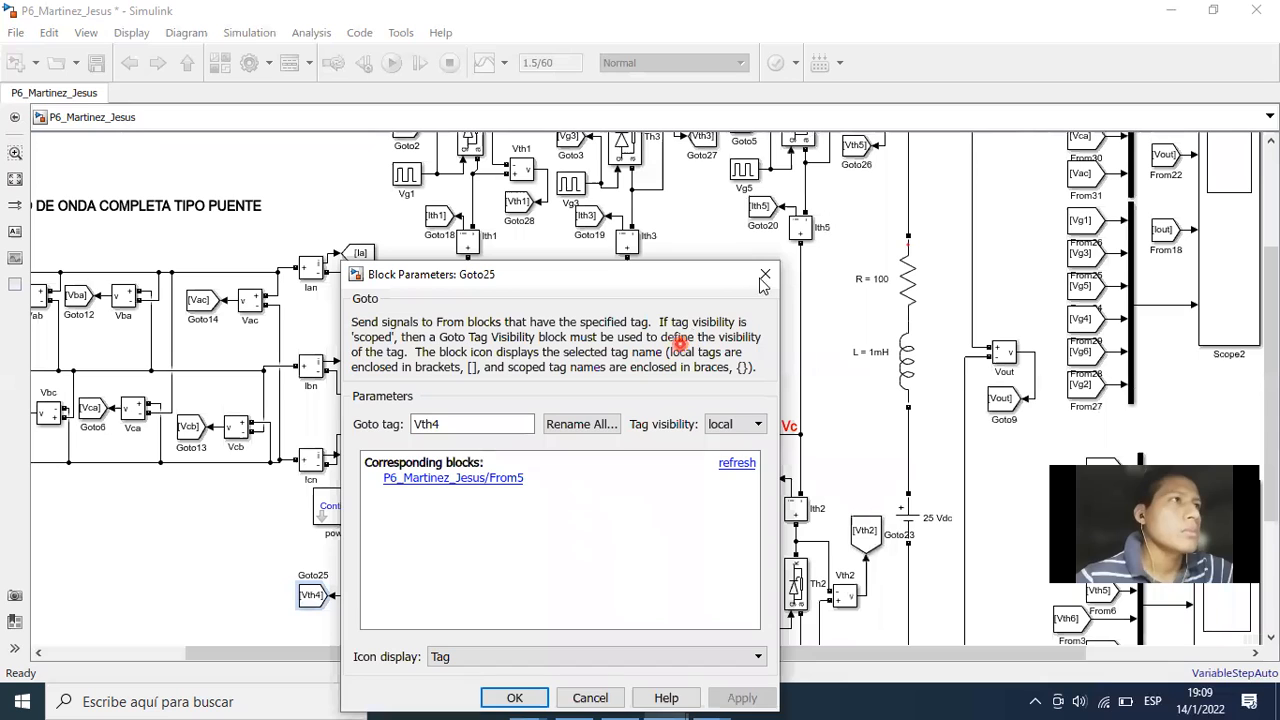
key("Escape")
left_click(414, 630)
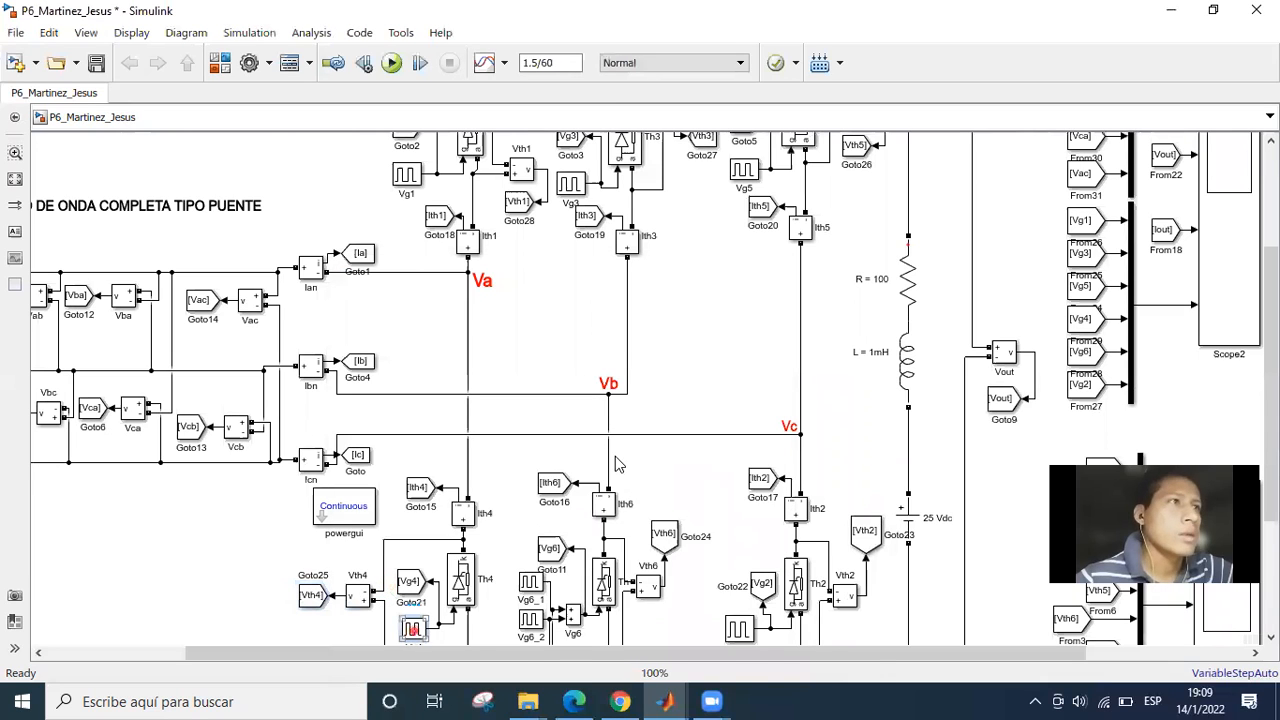
left_click_drag(655, 218, 324, 116)
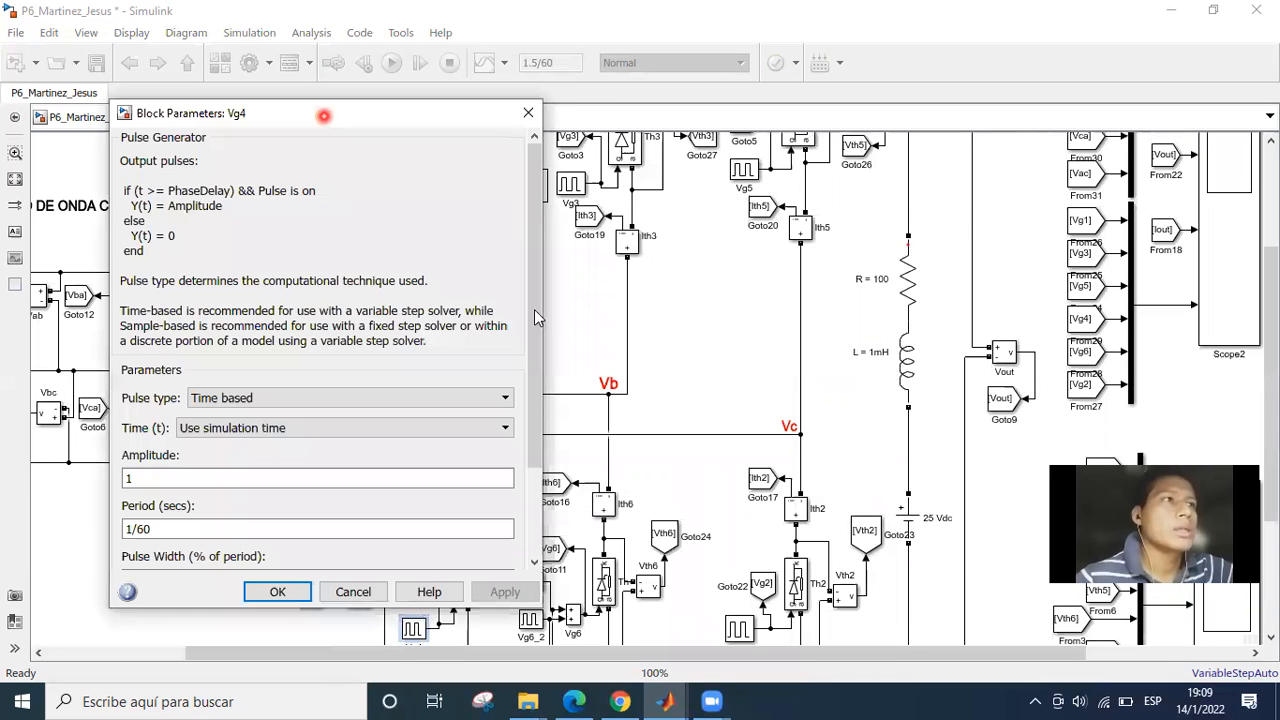
scroll(280, 468, "down", 3)
Go through Vg4's phase delay term by term, from the two (1/60)/12 terms to the final (1/60)/6.
left_click(211, 518)
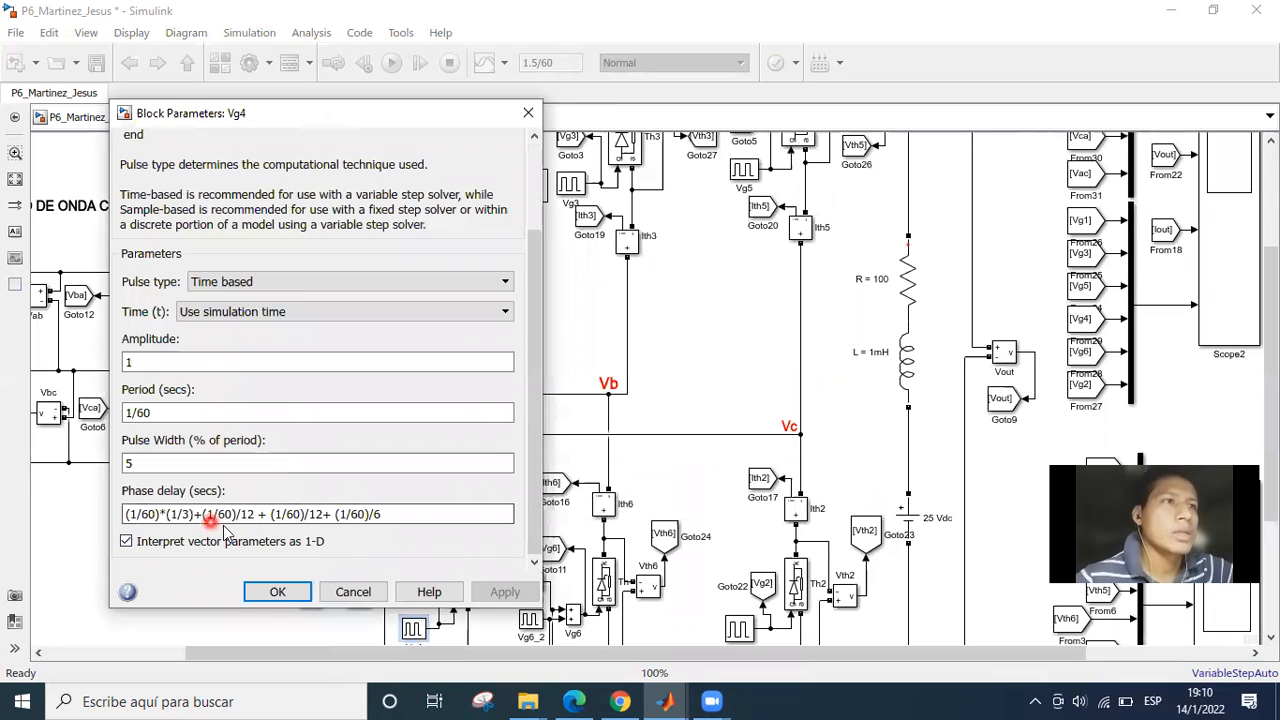
left_click(246, 514)
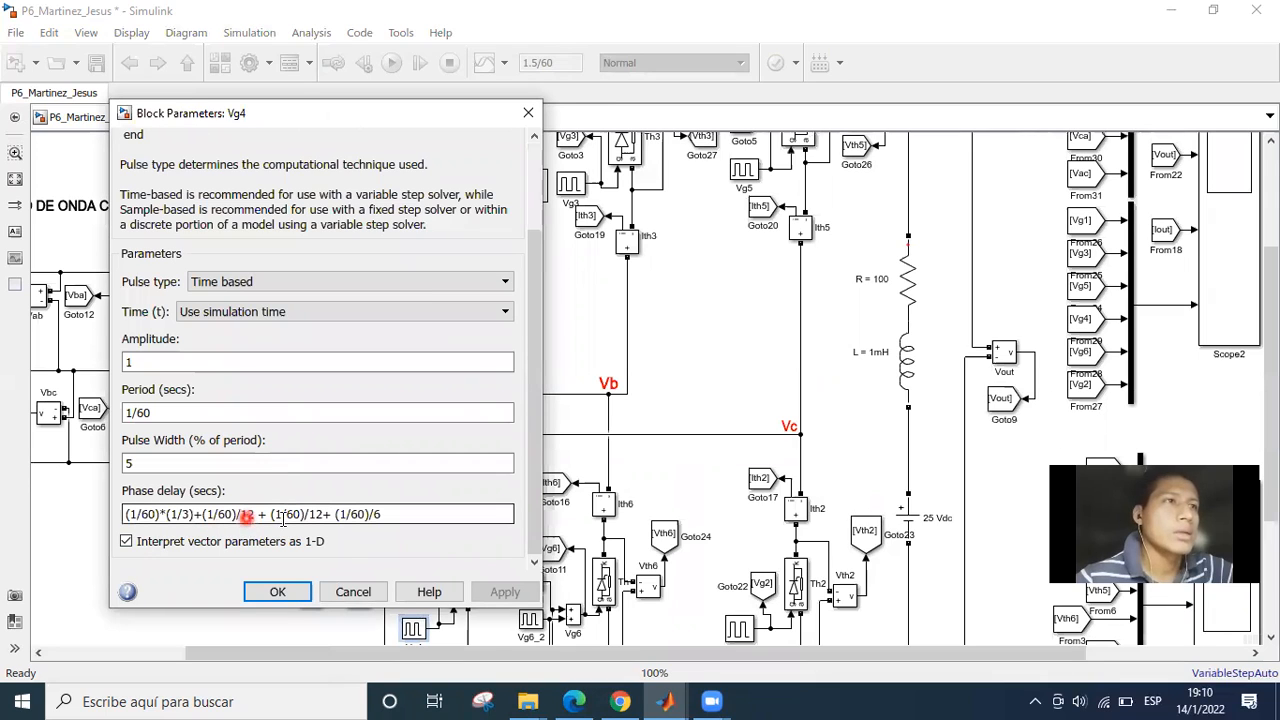
left_click(253, 514)
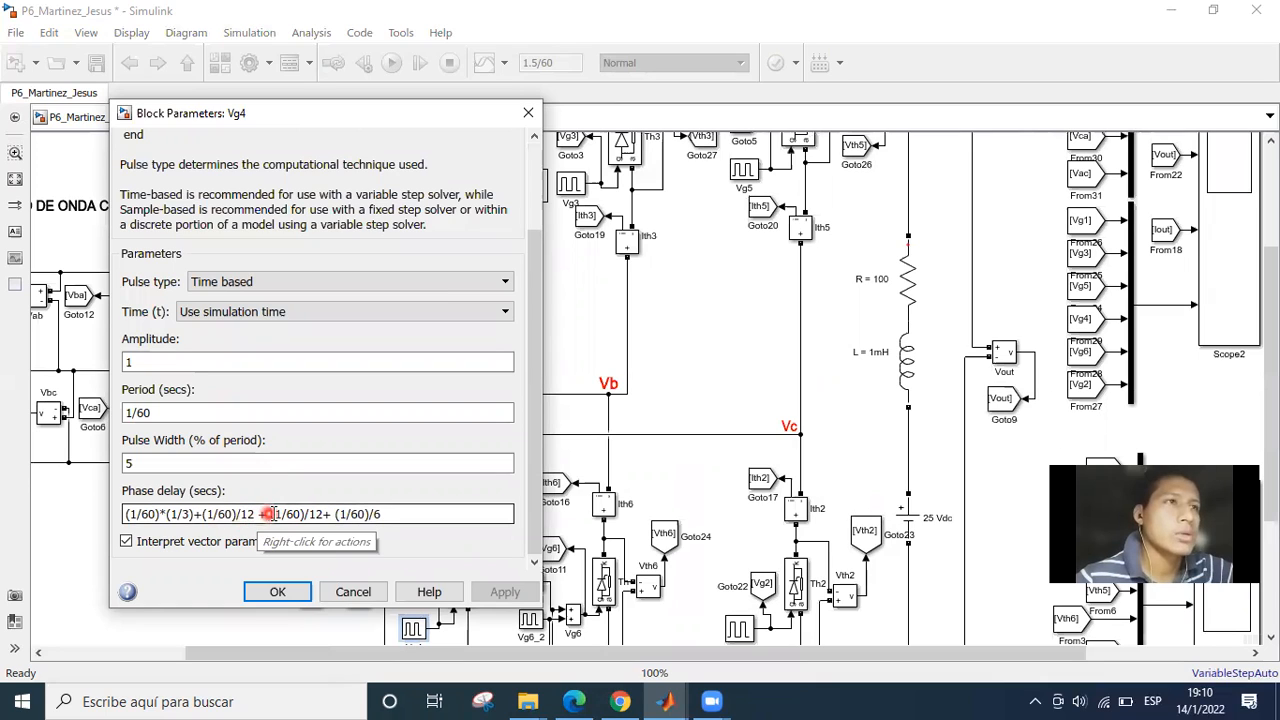
left_click(318, 514)
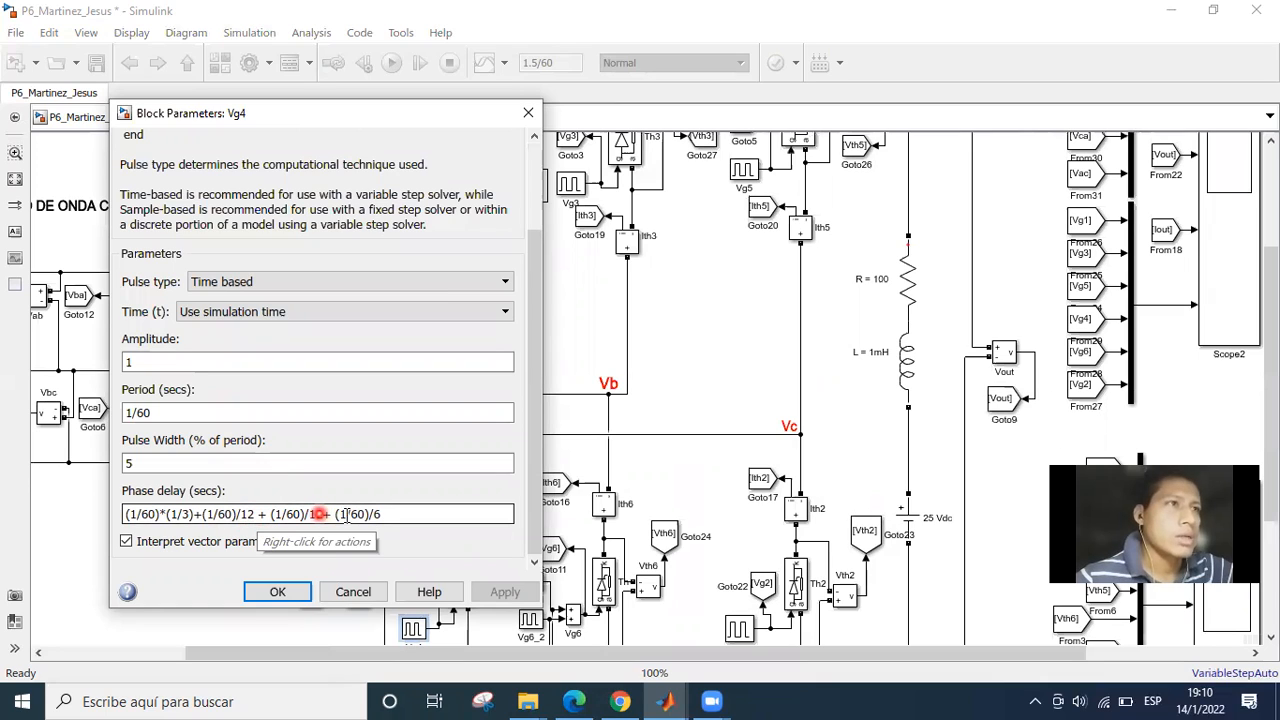
left_click(331, 514)
left_click(381, 514)
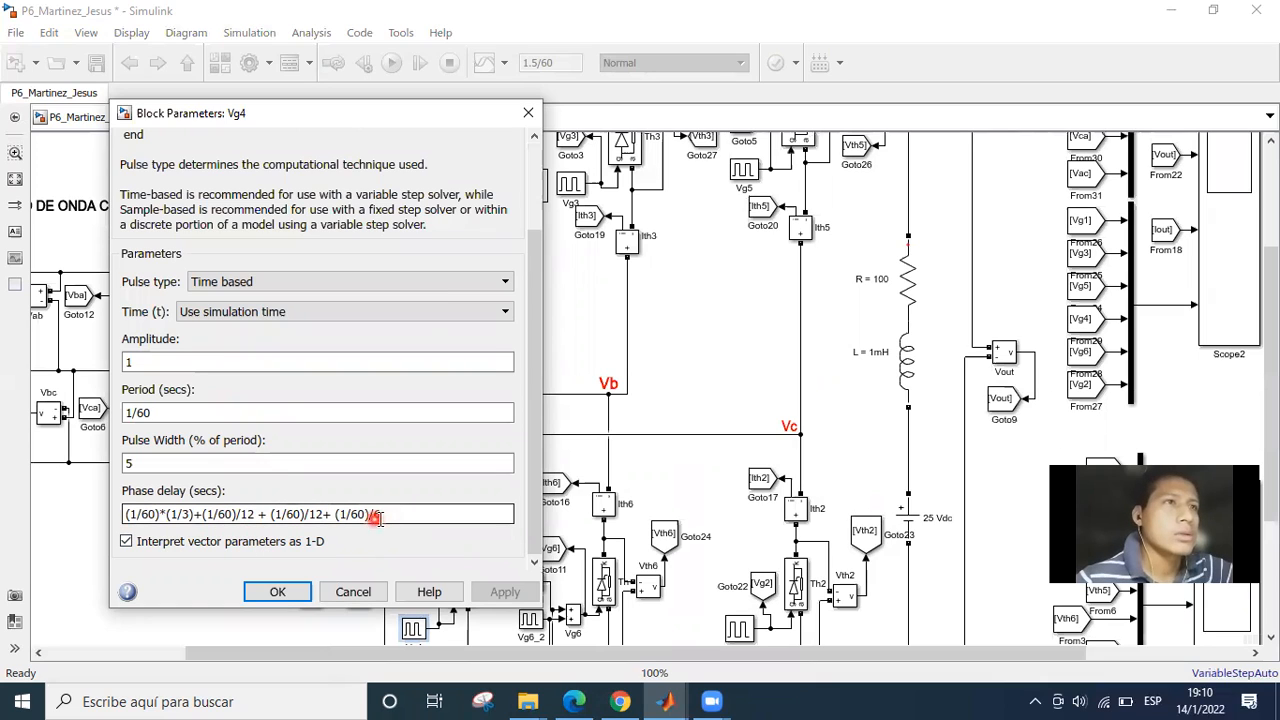
Highlight Vg4's complete phase delay expression, review it as a whole, and close the dialog.
triple_click(388, 515)
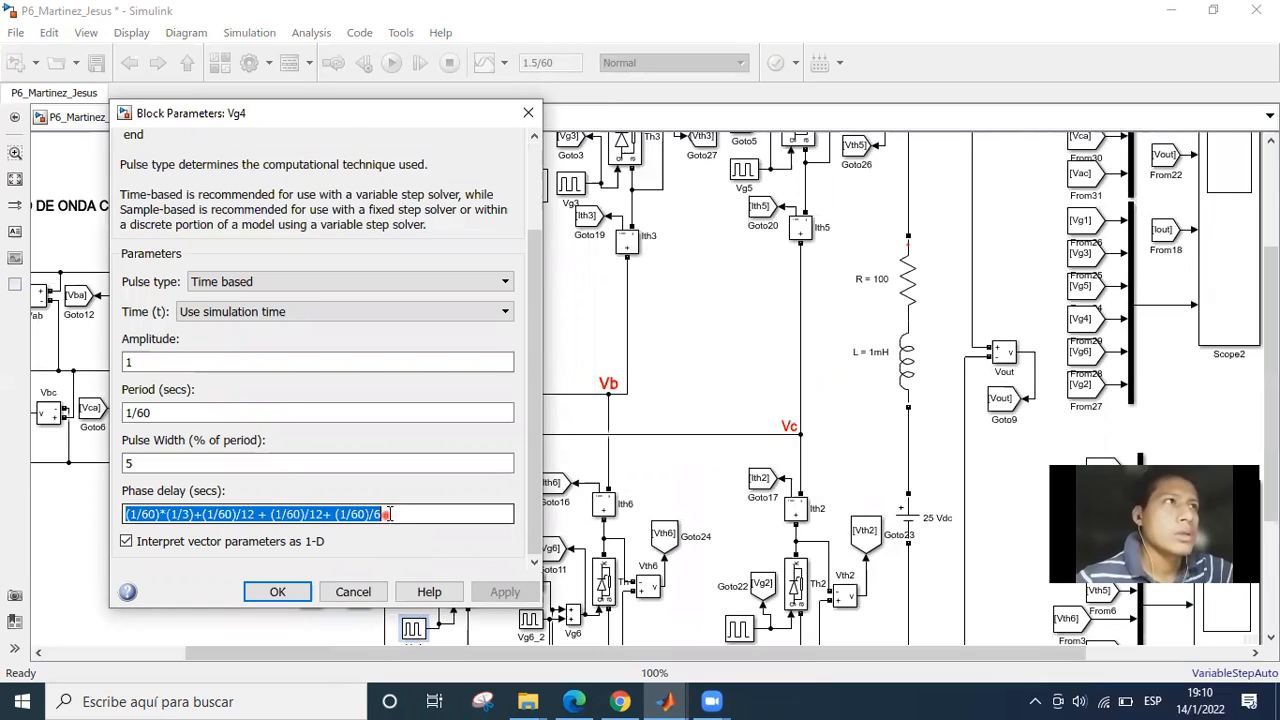
left_click(388, 515)
left_click(195, 516)
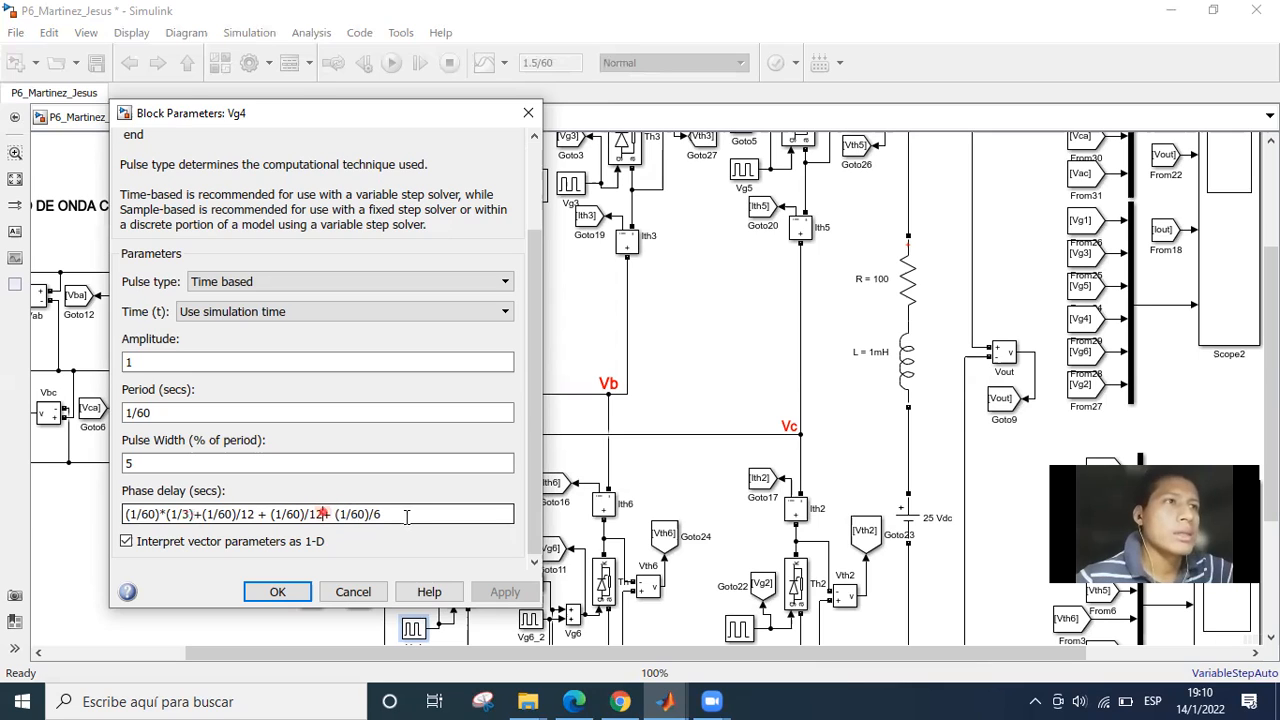
left_click(400, 515)
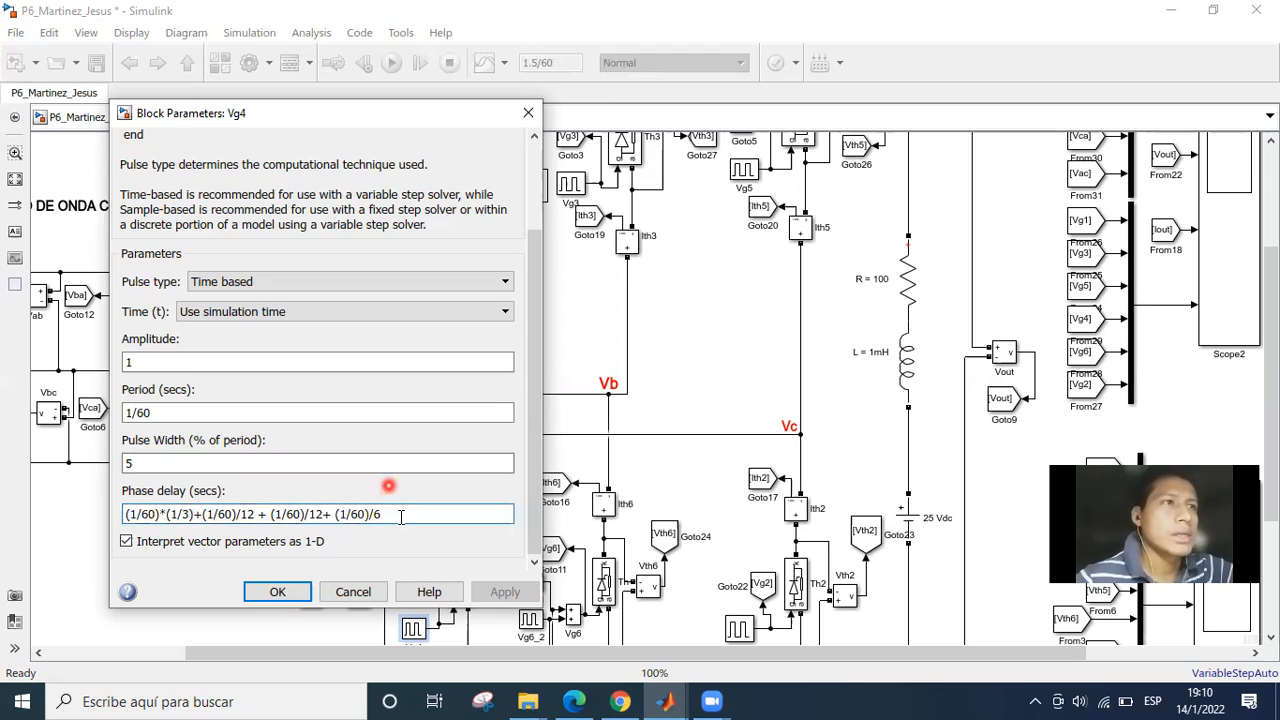
left_click(279, 595)
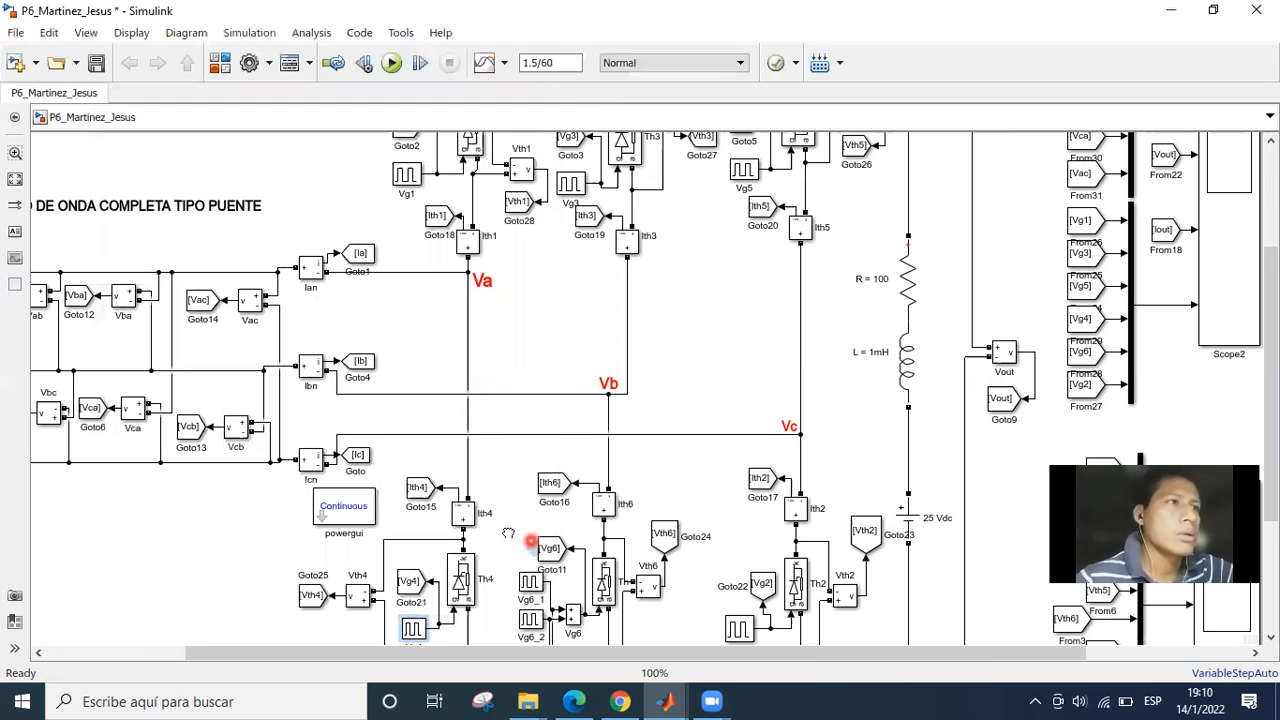
Open the parameters of the Vg5 pulse generator beside thyristor Th5 and bring its phase delay into view.
left_click_drag(351, 569, 326, 586)
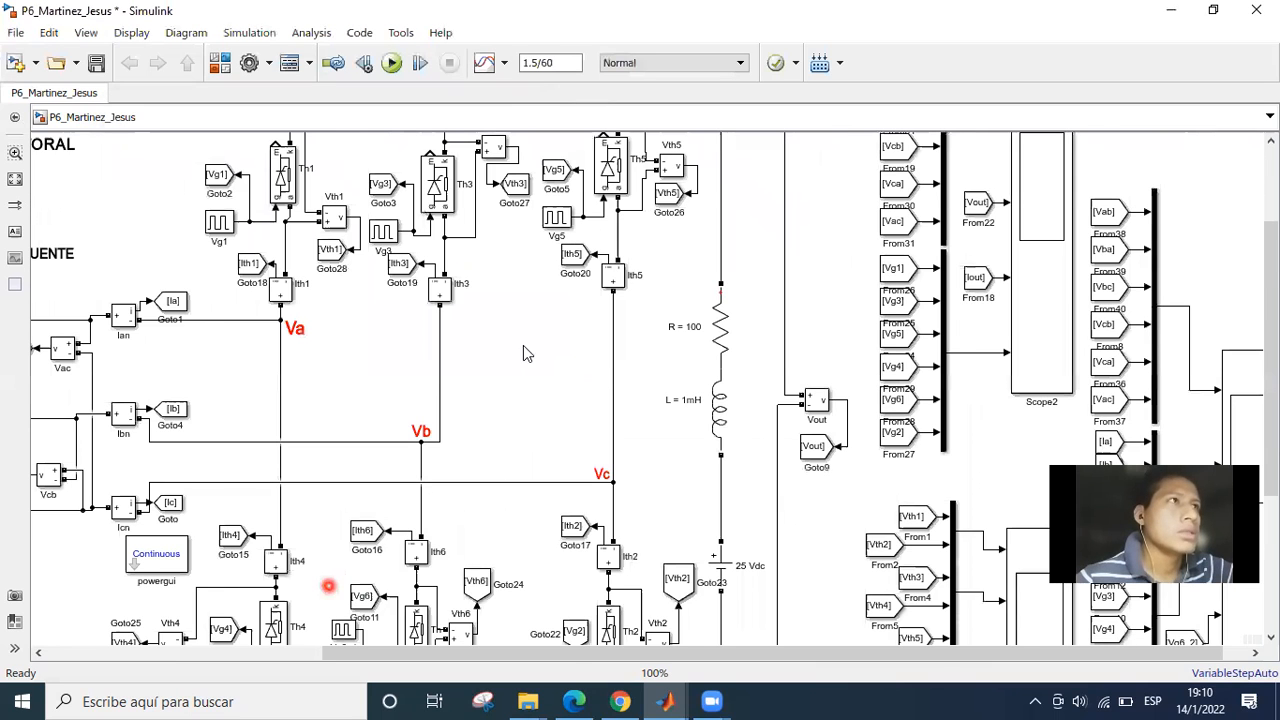
left_click_drag(526, 411, 517, 492)
scroll(564, 413, "up", 2)
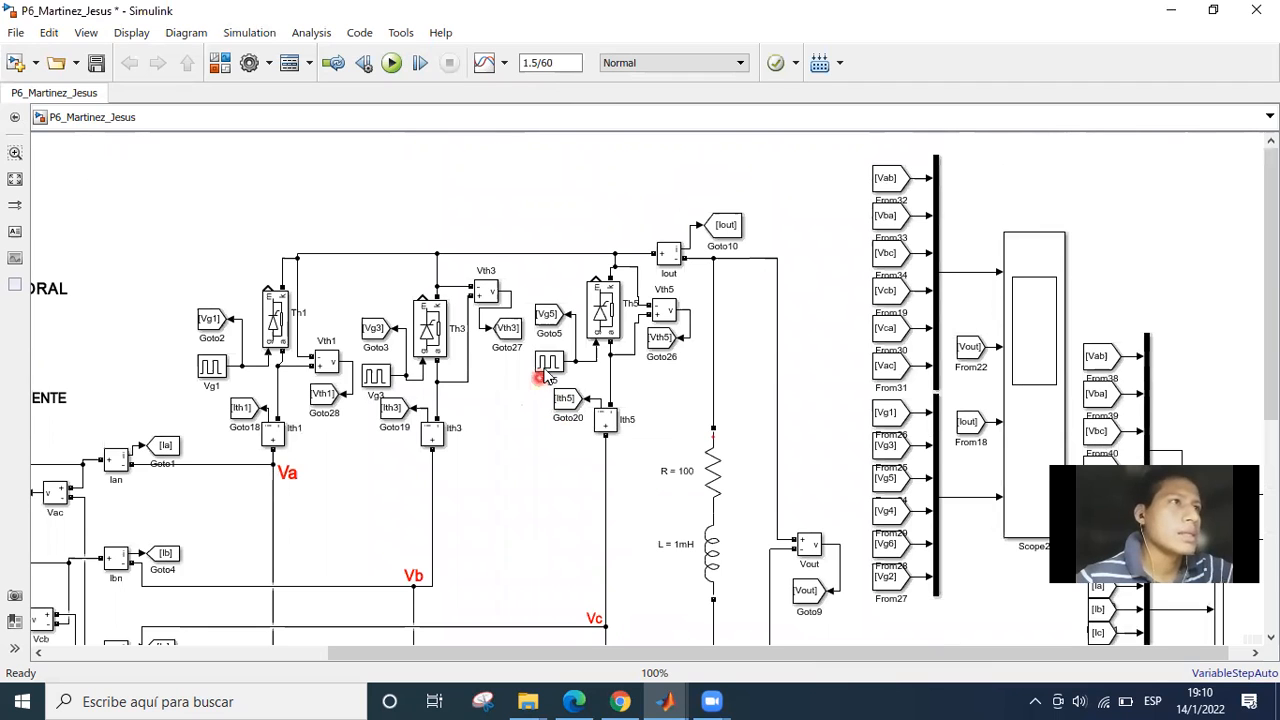
double_click(547, 365)
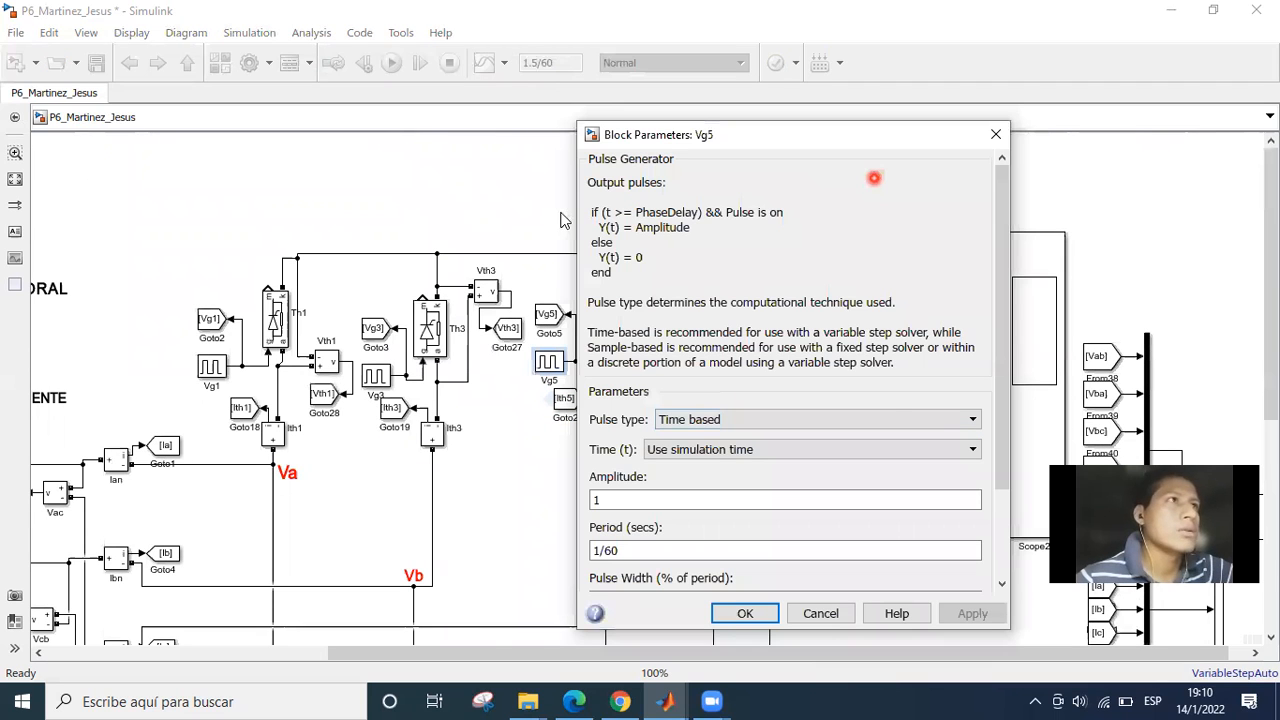
scroll(289, 510, "down", 3)
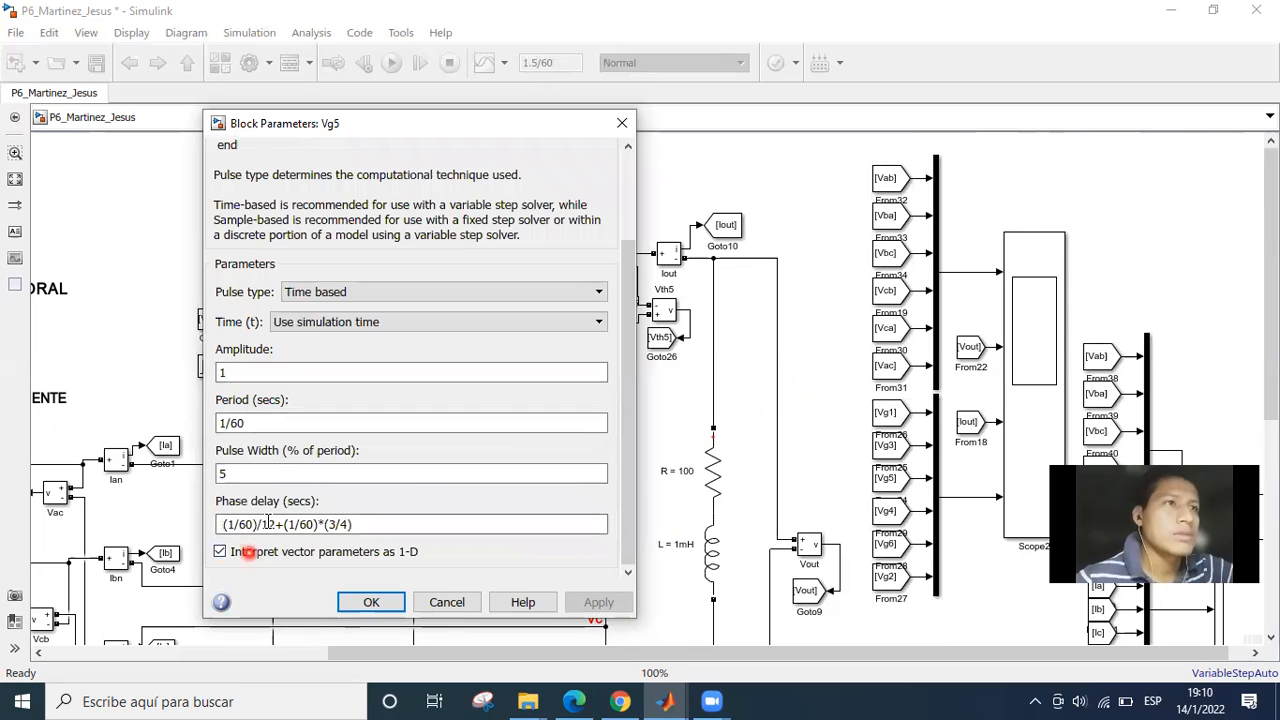
Examine the (1/60)*(3/4) term of Vg5's phase delay expression.
left_click(365, 529)
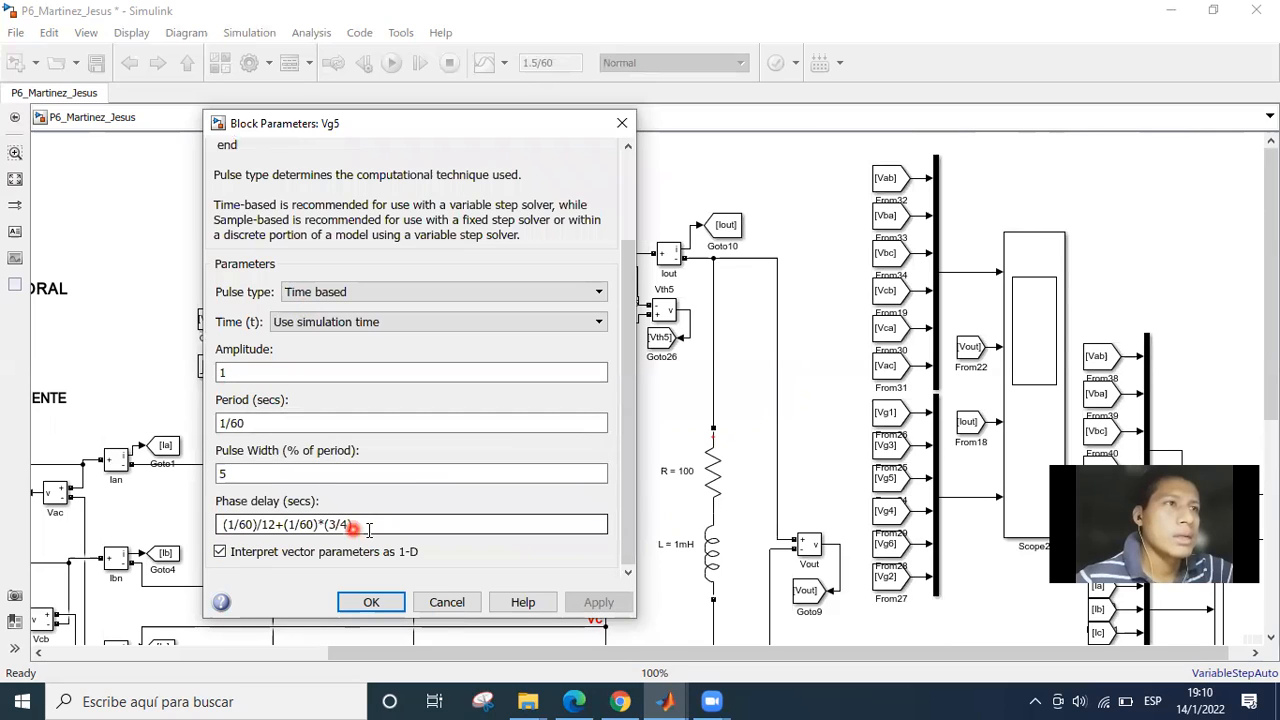
left_click(288, 524)
left_click(347, 524)
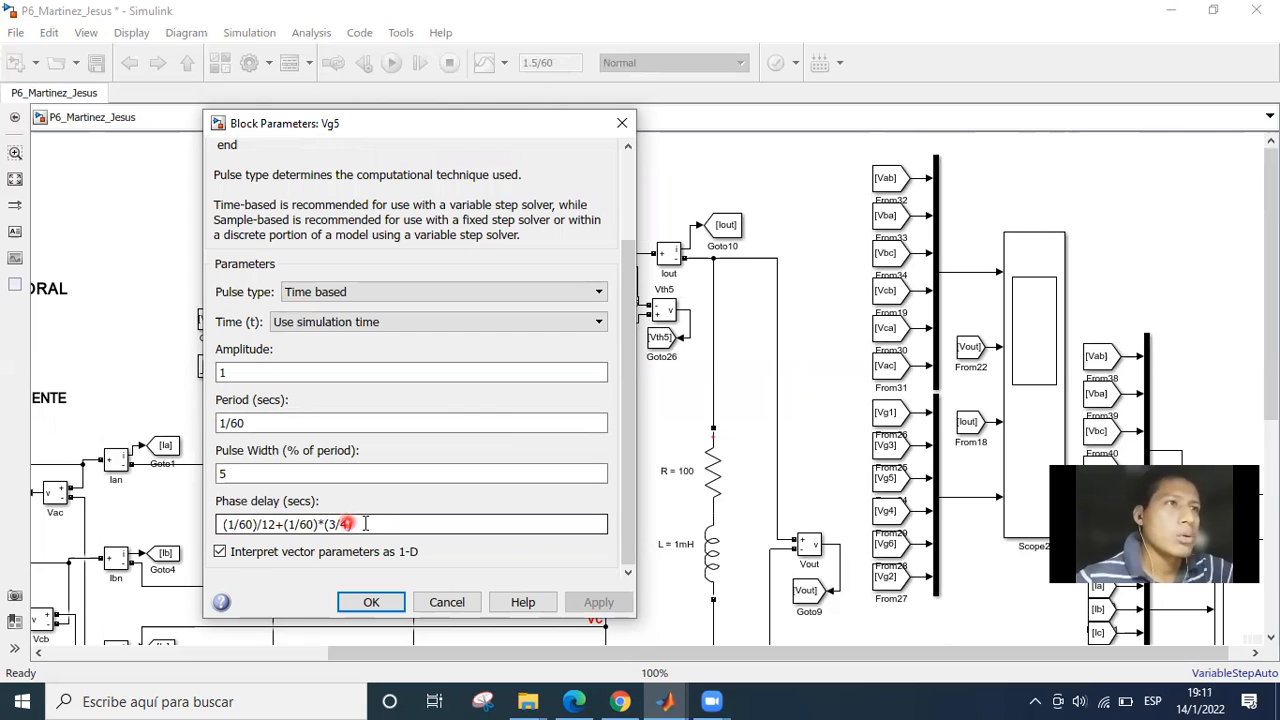
left_click(368, 523)
left_click(283, 524)
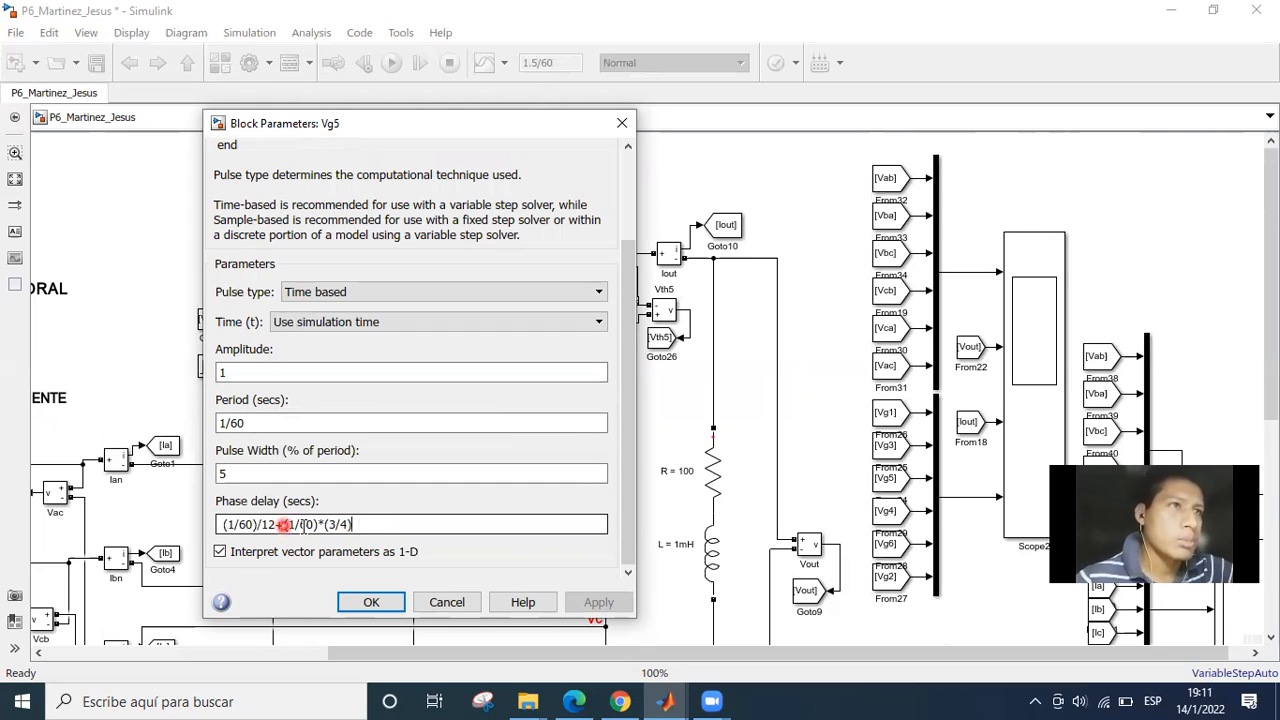
left_click(361, 524)
left_click(316, 529)
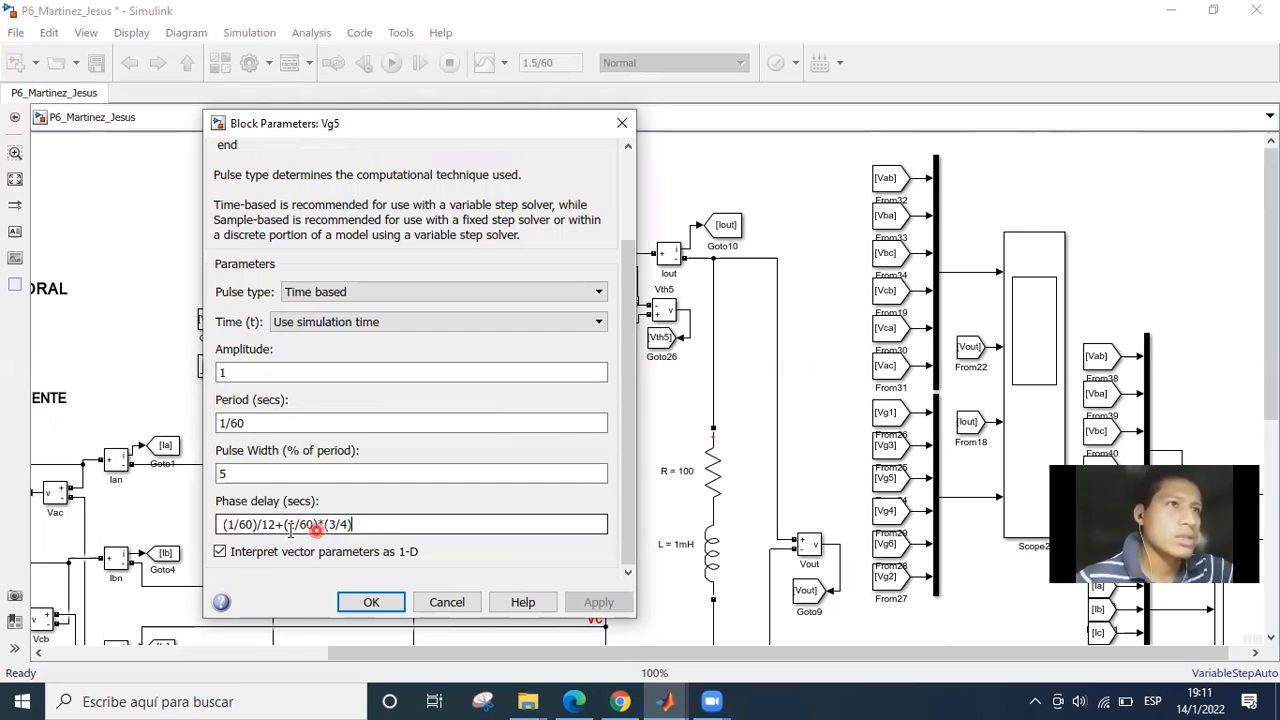
Highlight the (1/60)/12 term in Vg5's phase delay to examine the firing-angle part, and clear the selection.
left_click(269, 527)
left_click(228, 531, "shift")
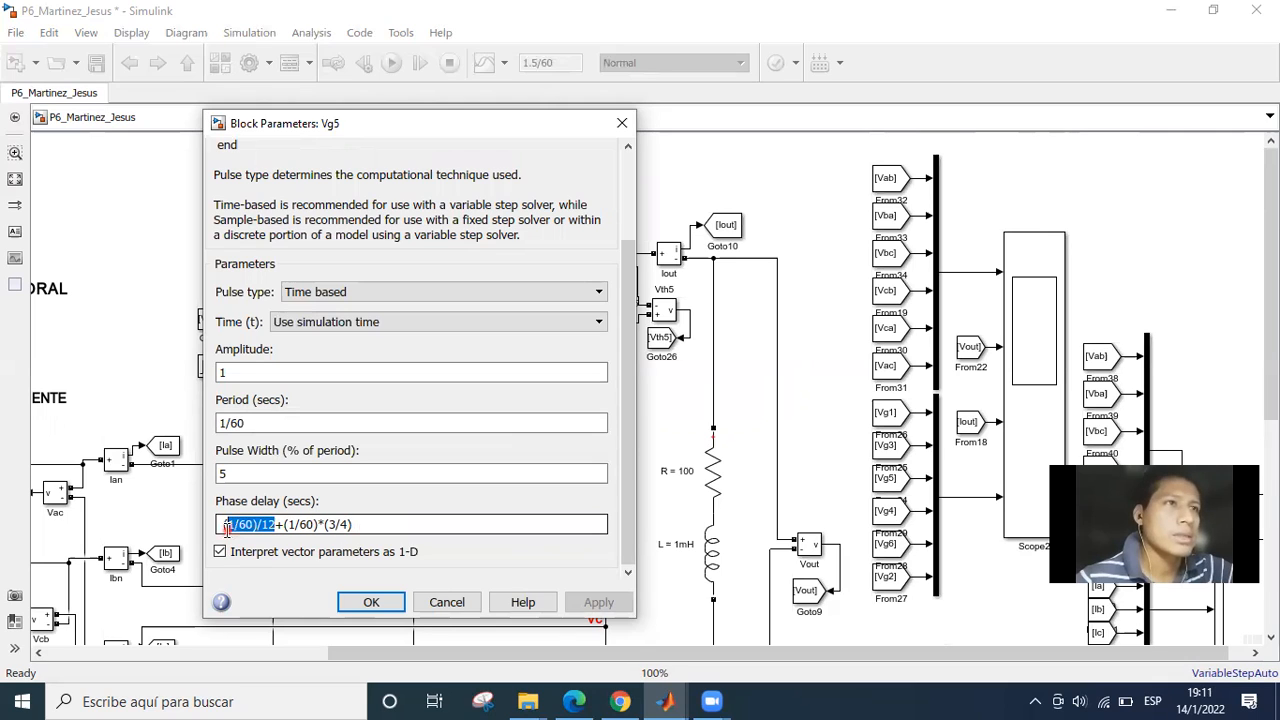
left_click_drag(228, 530, 222, 528)
left_click(365, 525)
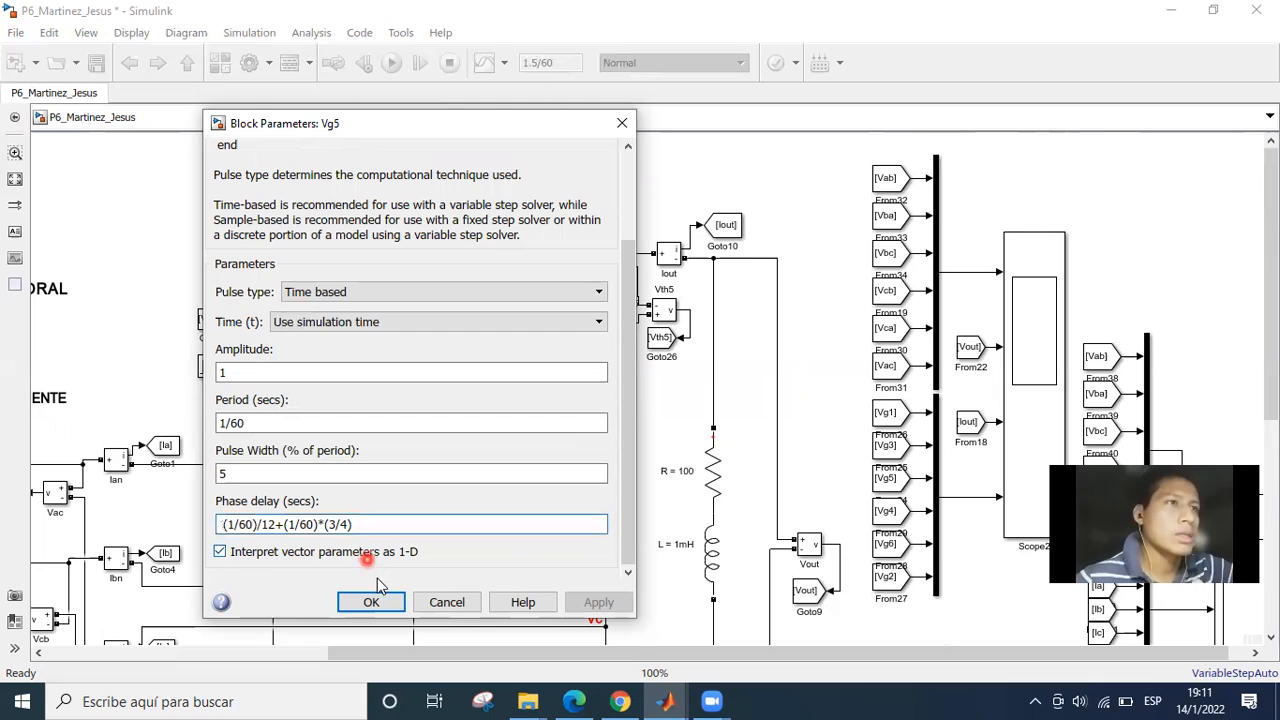
Close Vg5's parameters, then open those of the Vg6_1 pulse generator beside thyristor Th6 and bring its phase delay into view.
left_click(372, 603)
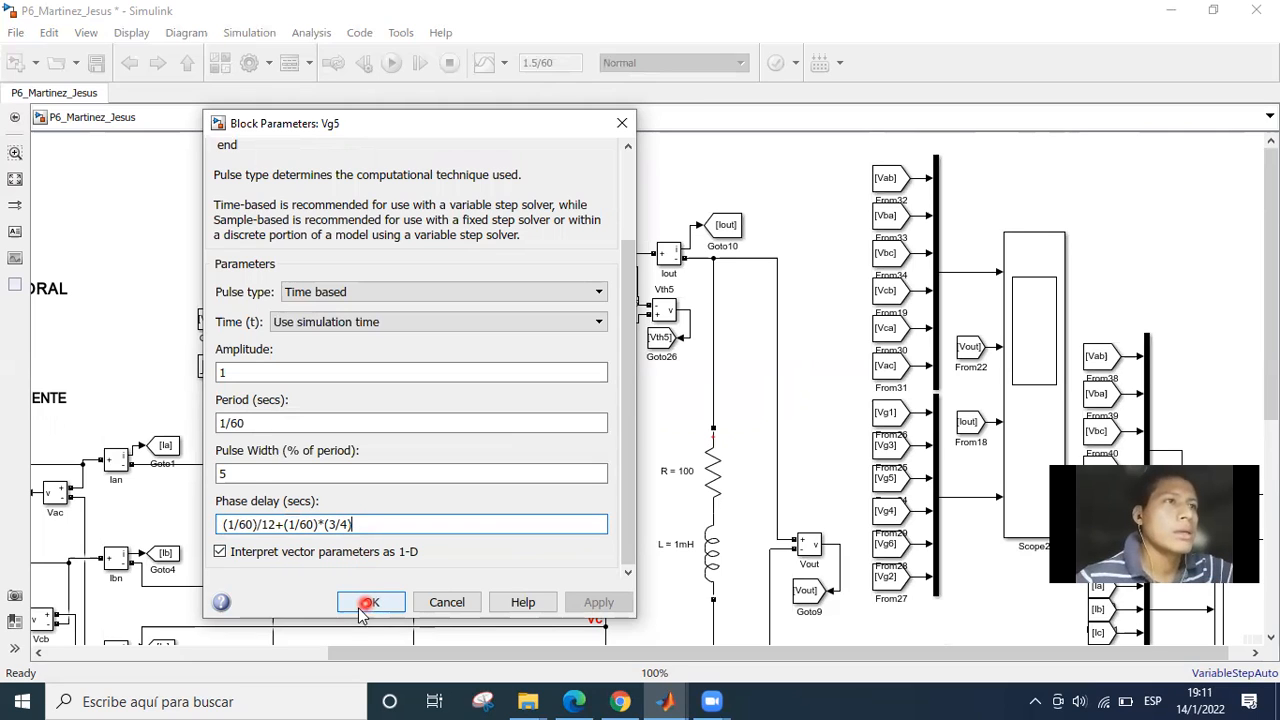
left_click(370, 603)
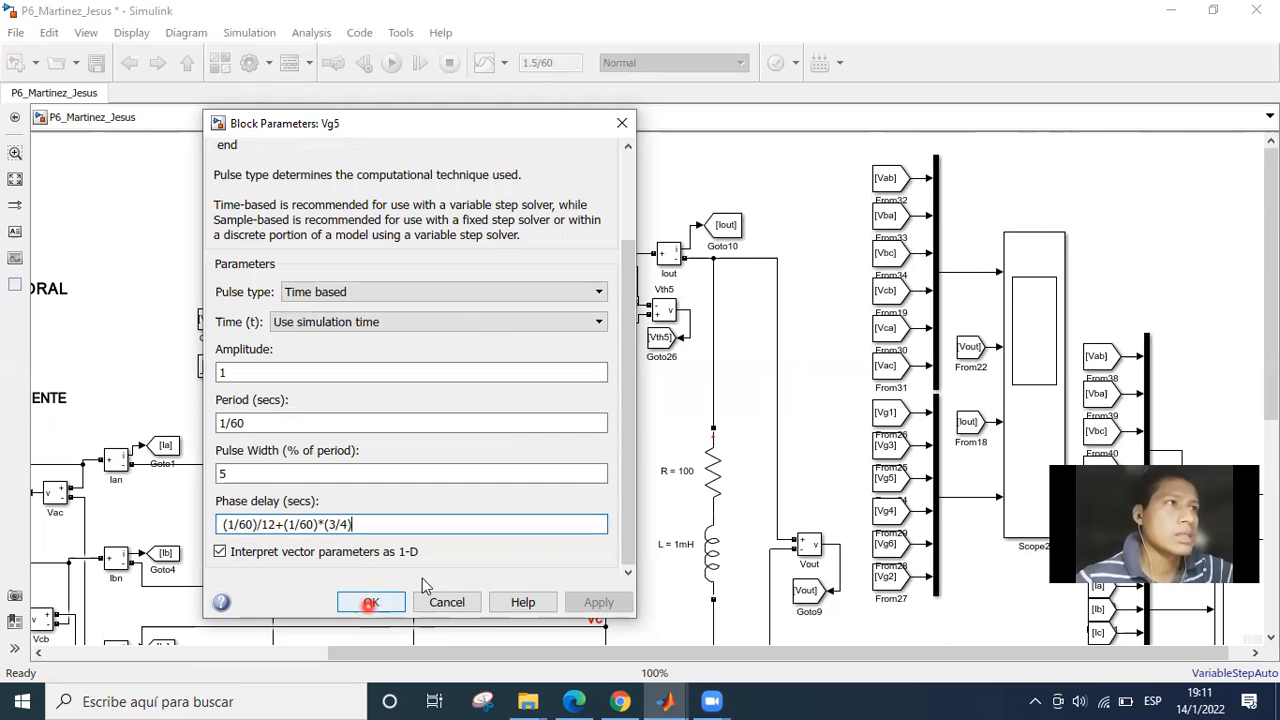
scroll(560, 500, "down", 5)
scroll(560, 500, "left", 1)
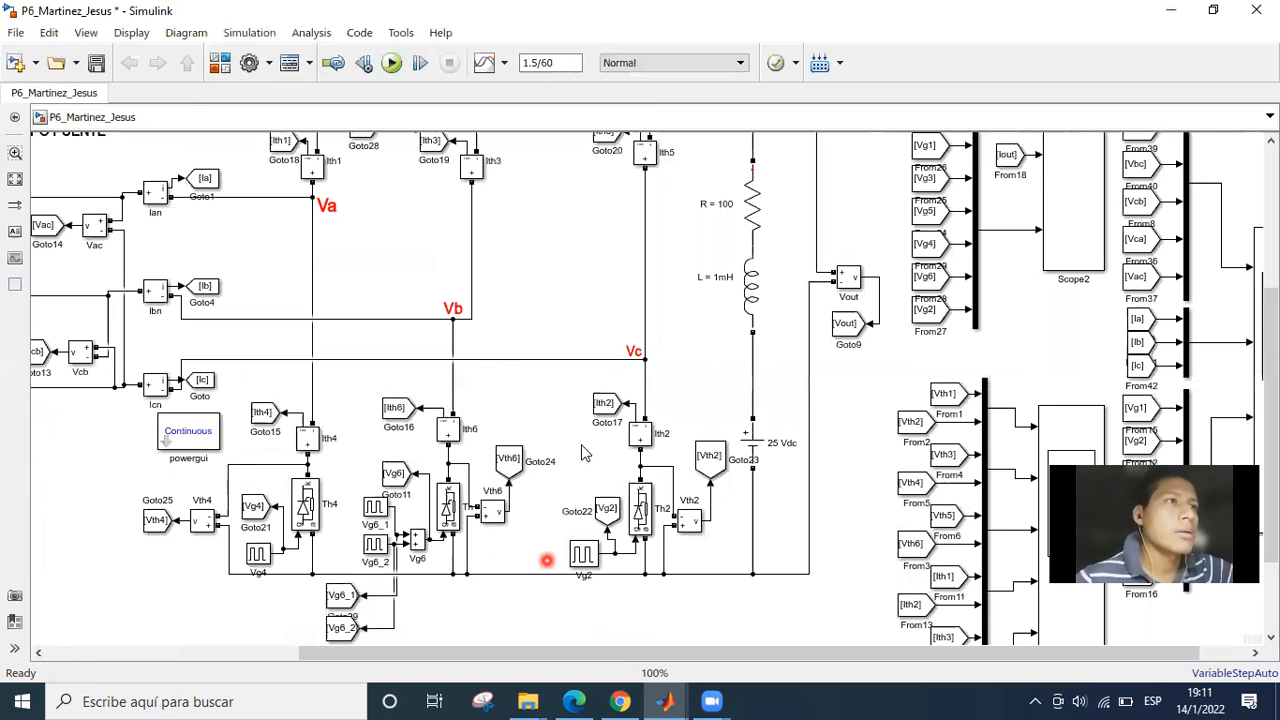
scroll(477, 514, "up", 2)
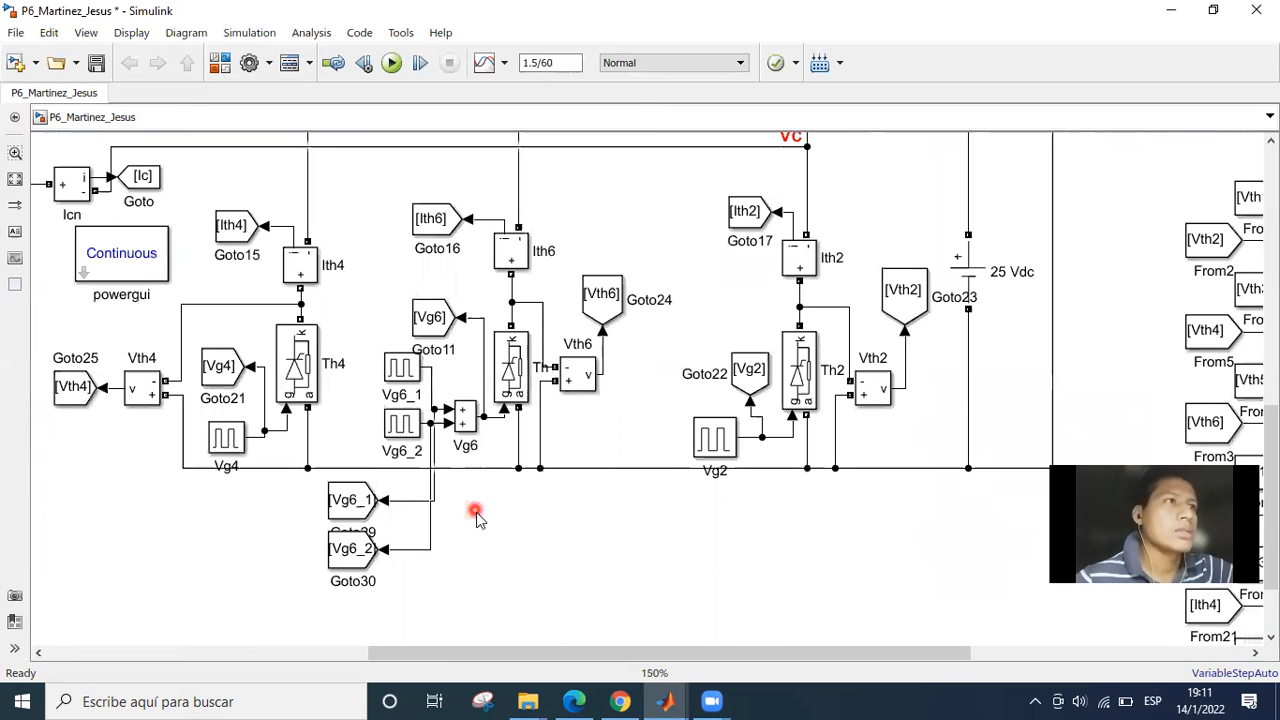
scroll(474, 549, "up", 1)
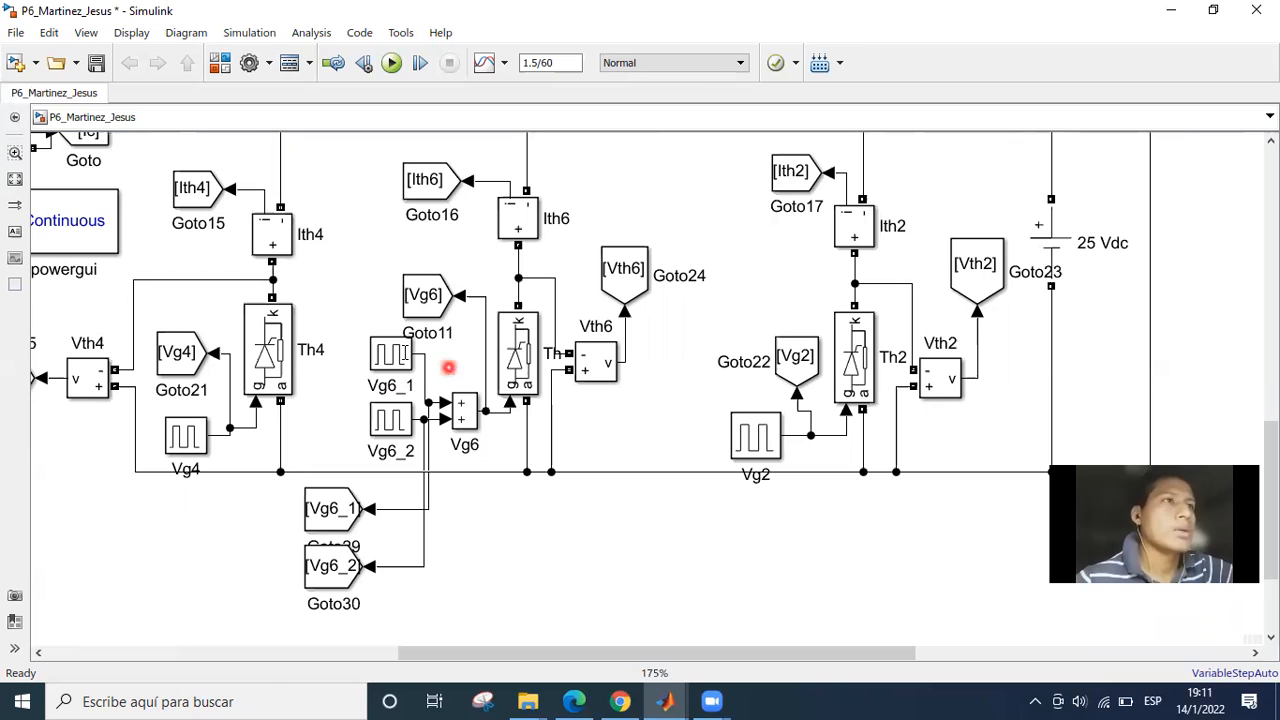
left_click(397, 356)
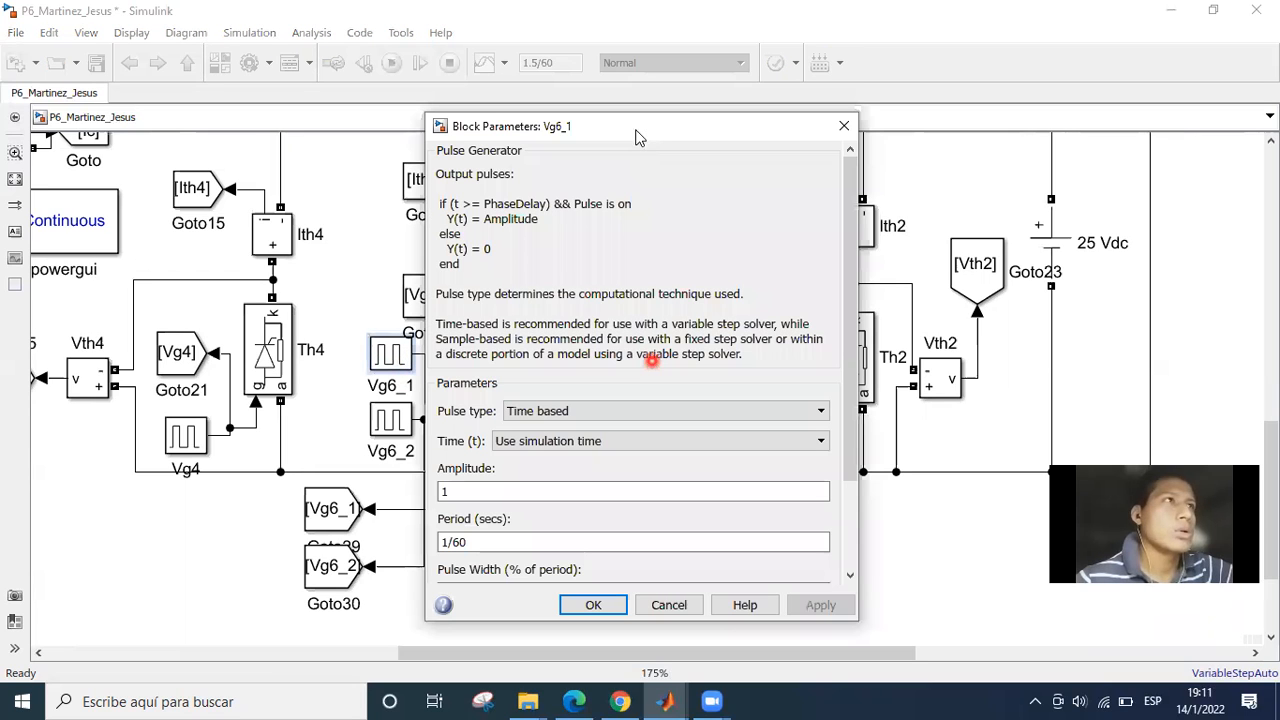
left_click_drag(644, 127, 801, 125)
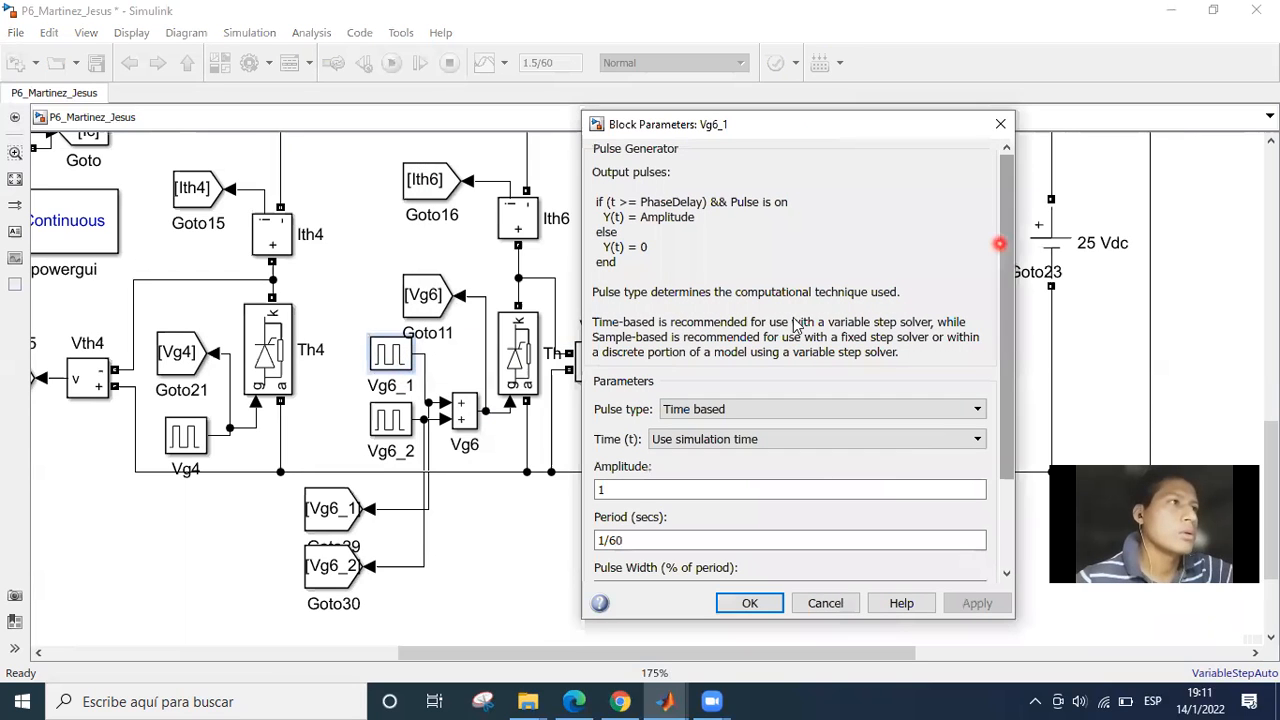
left_click_drag(1006, 245, 1010, 355)
Open the parameters of the Vg6_2 pulse generator together with those of Vg6_1 and bring its phase delay into view.
double_click(400, 430)
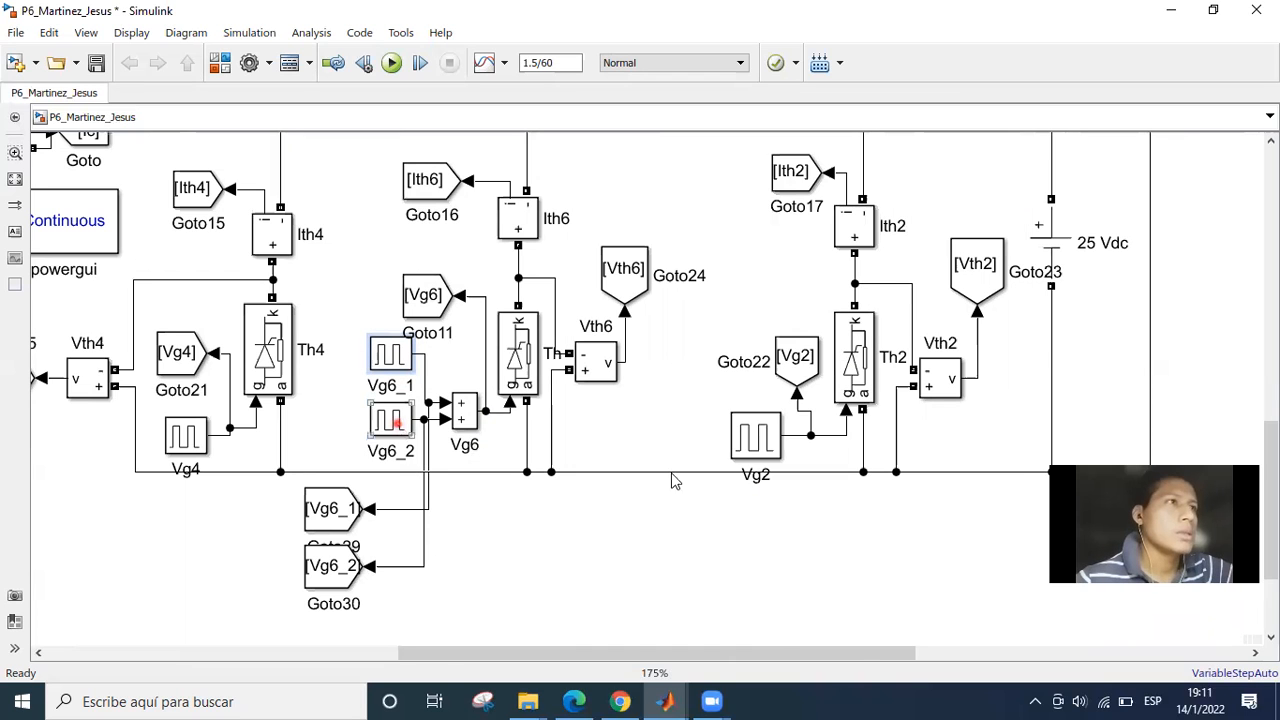
left_click_drag(676, 193, 335, 139)
left_click_drag(508, 246, 488, 462)
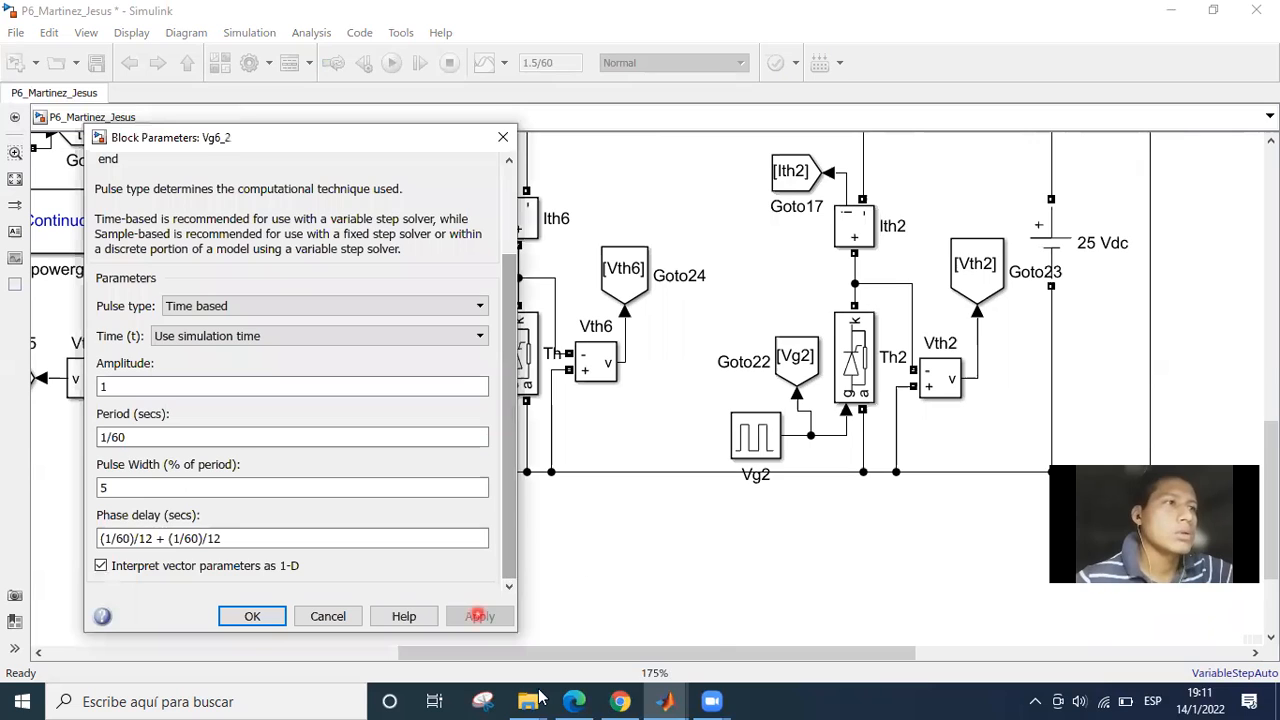
left_click(821, 632)
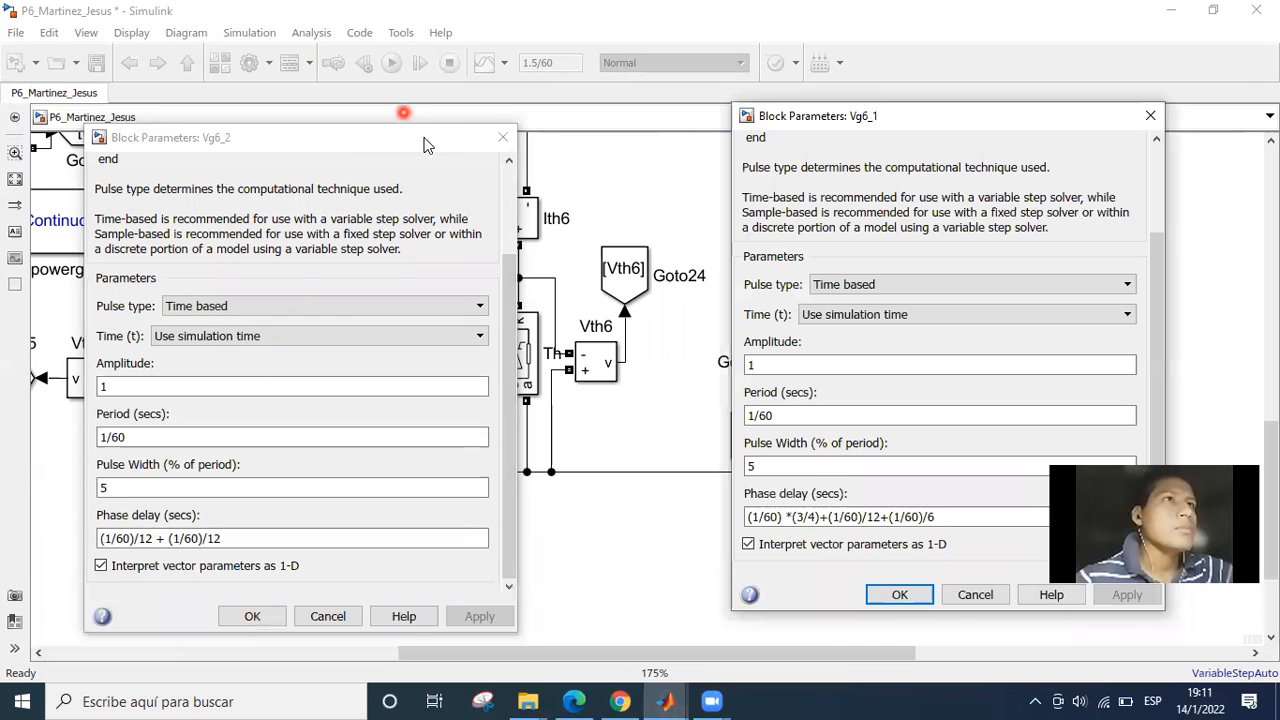
Arrange the Vg6_2 and Vg6_1 parameter dialogs next to each other so both phase delay expressions can be compared.
left_click(428, 142)
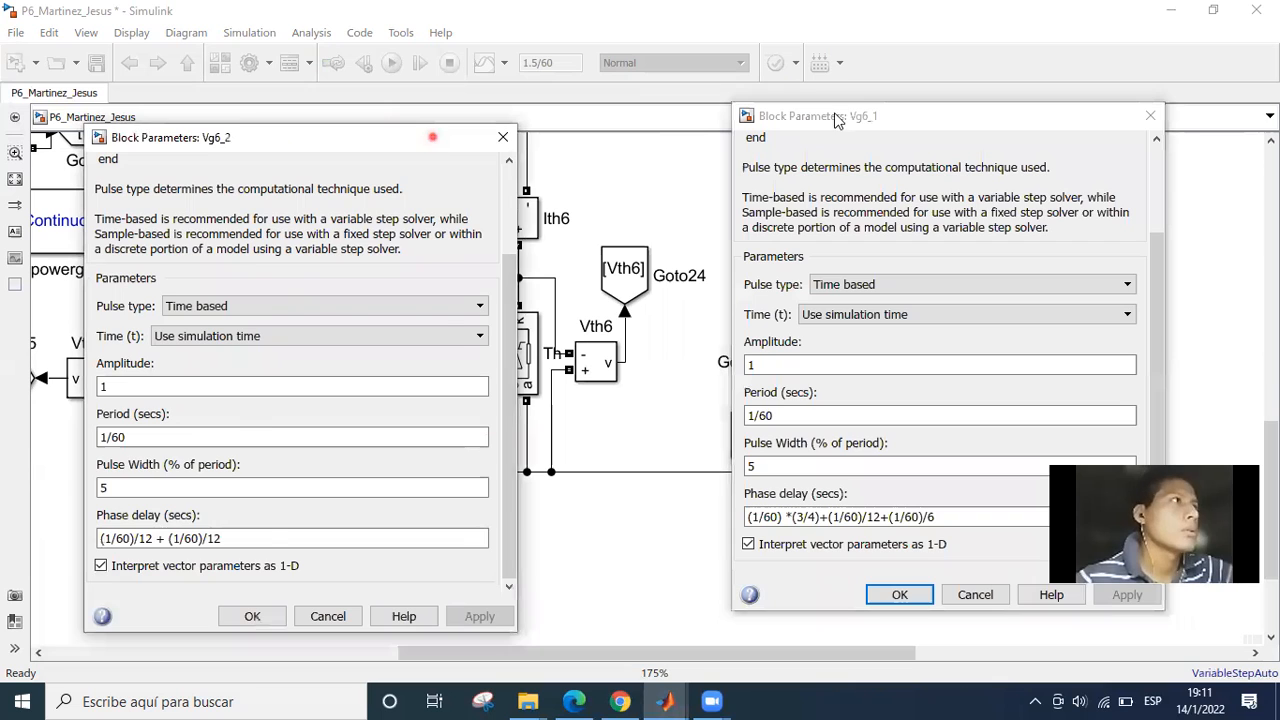
left_click_drag(424, 139, 600, 121)
left_click_drag(831, 113, 933, 99)
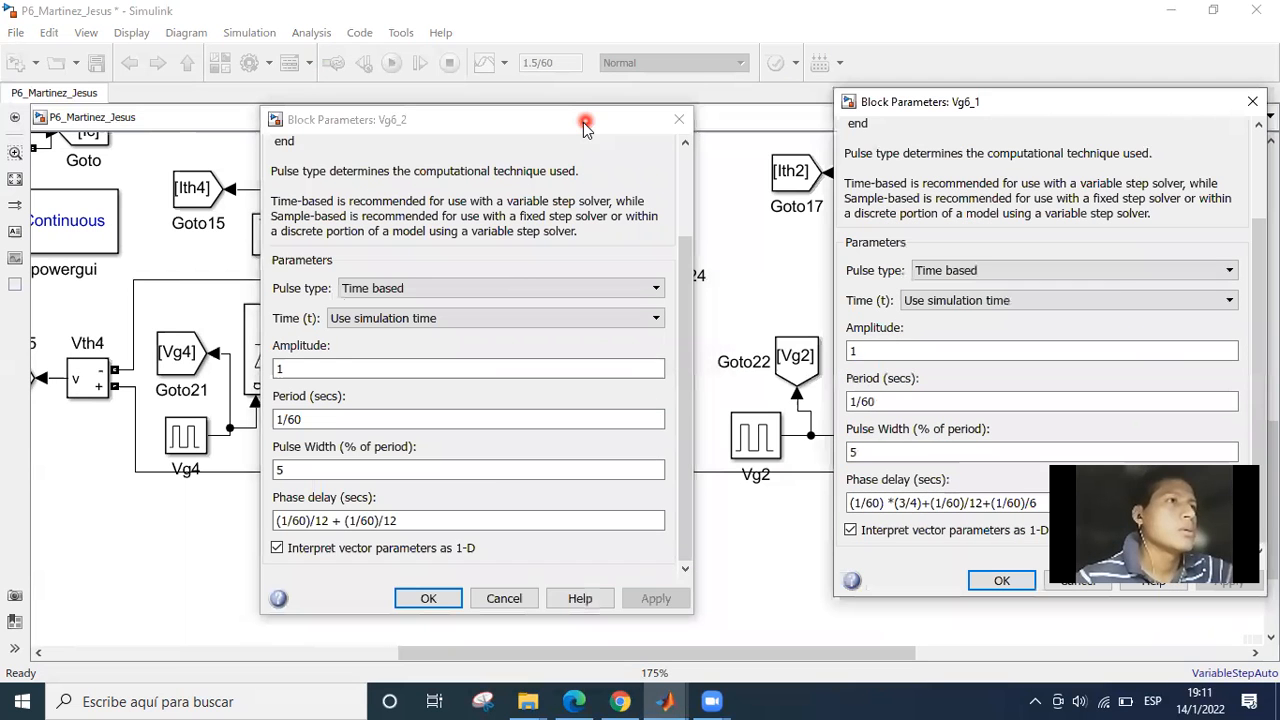
left_click_drag(585, 121, 736, 106)
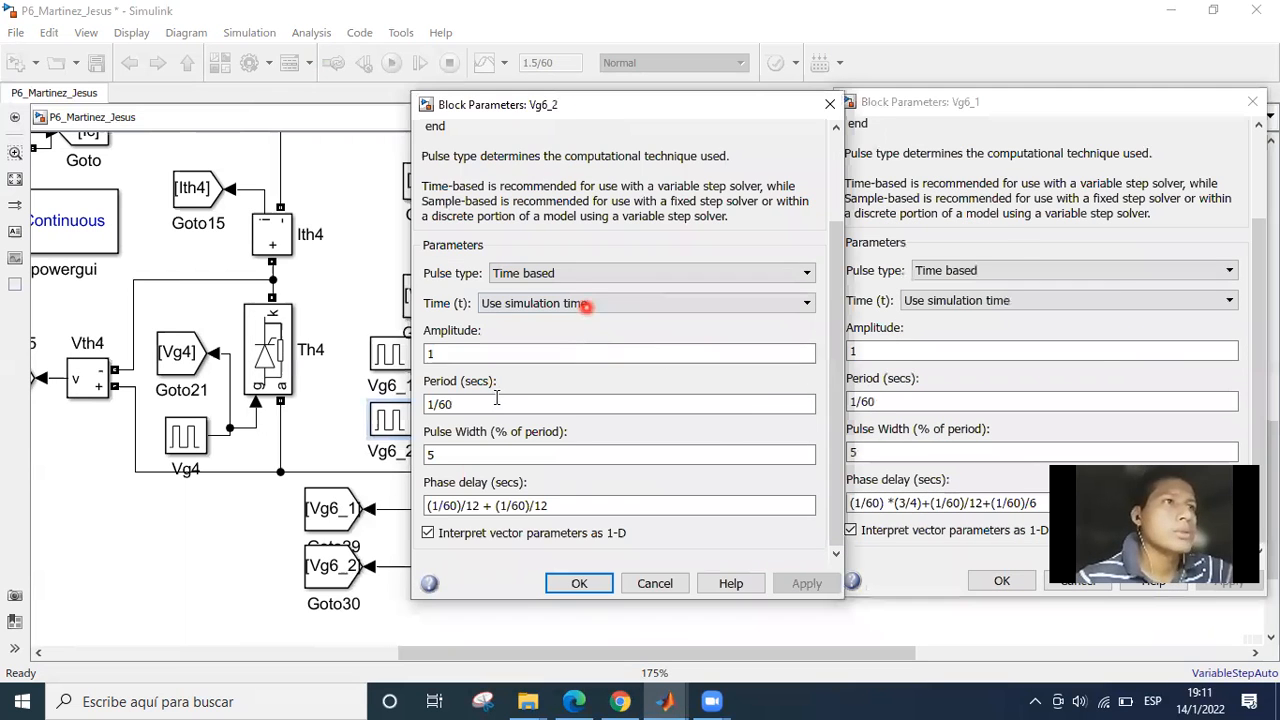
Uncover the Th6 gate circuit and examine how the Vg6_1 and Vg6_2 pulses are summed in Vg6 to drive the thyristor's gate.
left_click(377, 419)
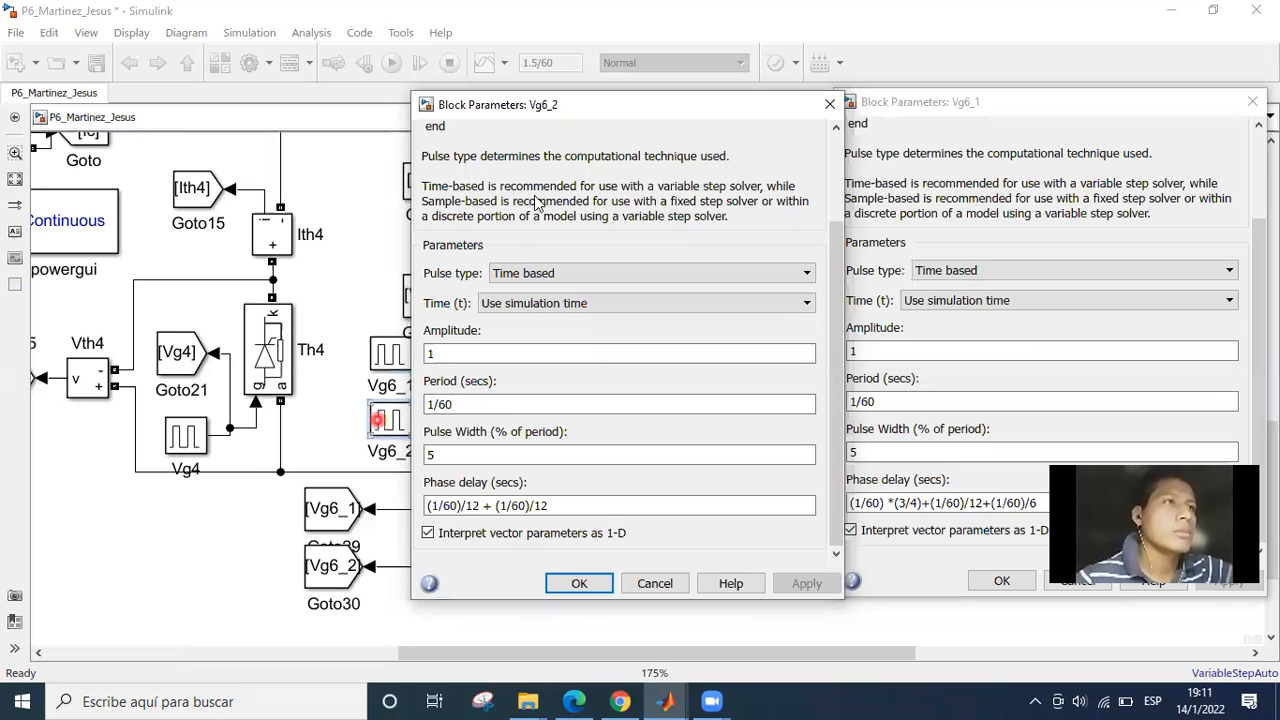
left_click_drag(578, 107, 382, 542)
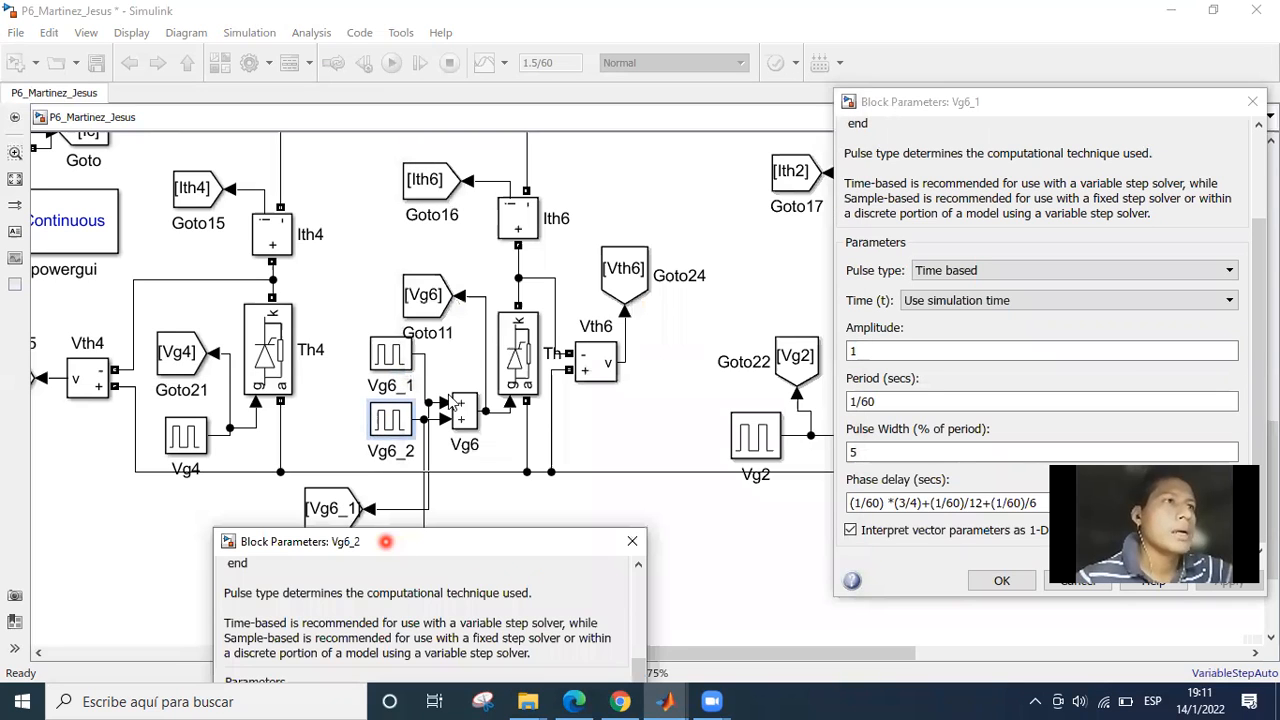
left_click(512, 412)
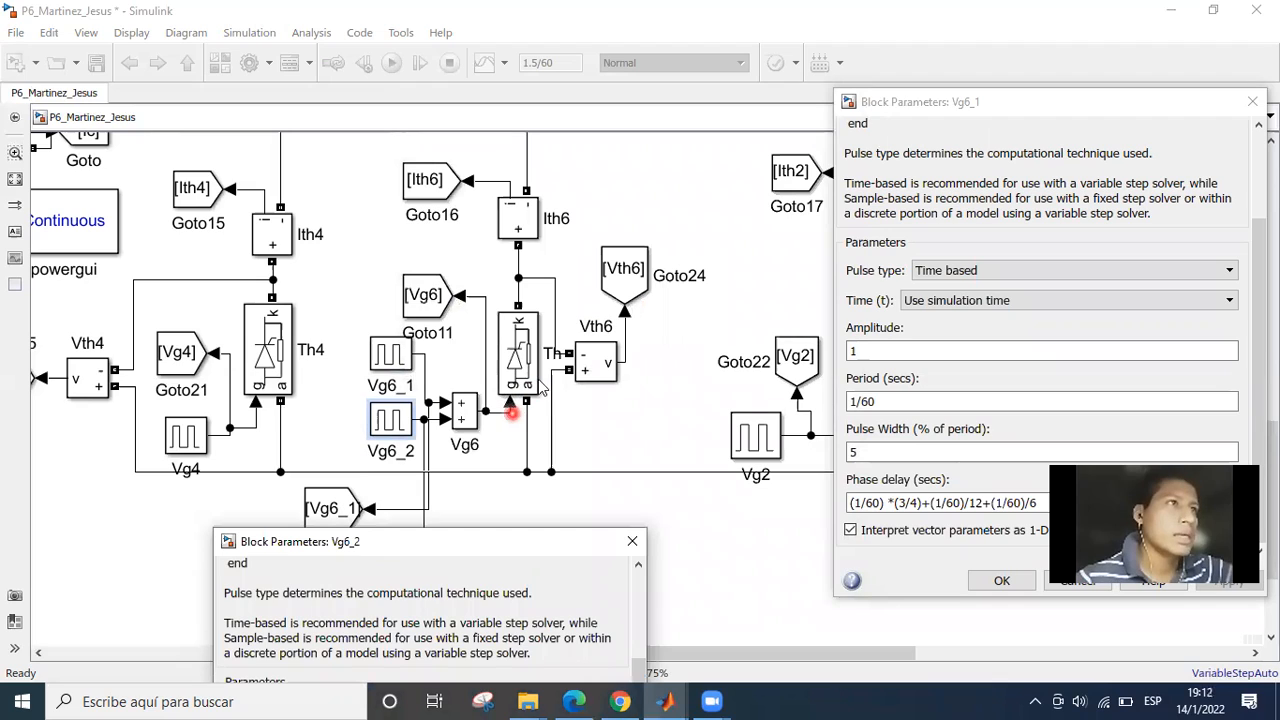
left_click(415, 370)
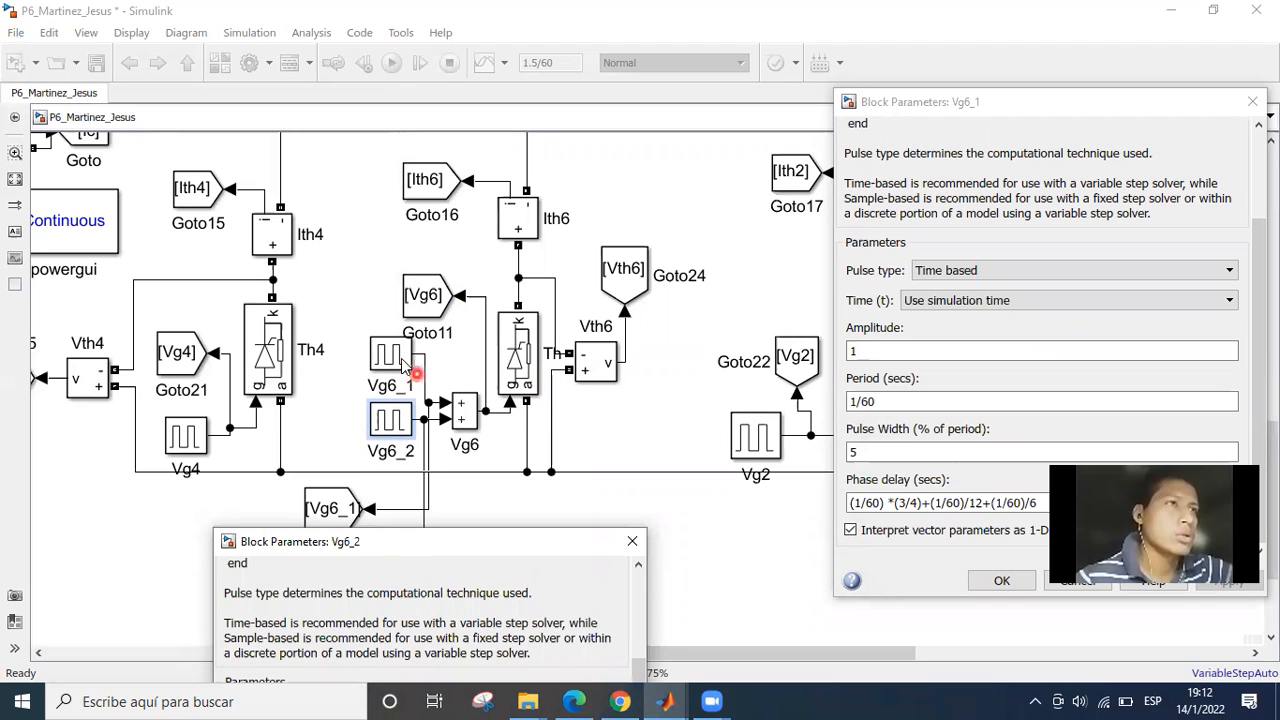
left_click(440, 410)
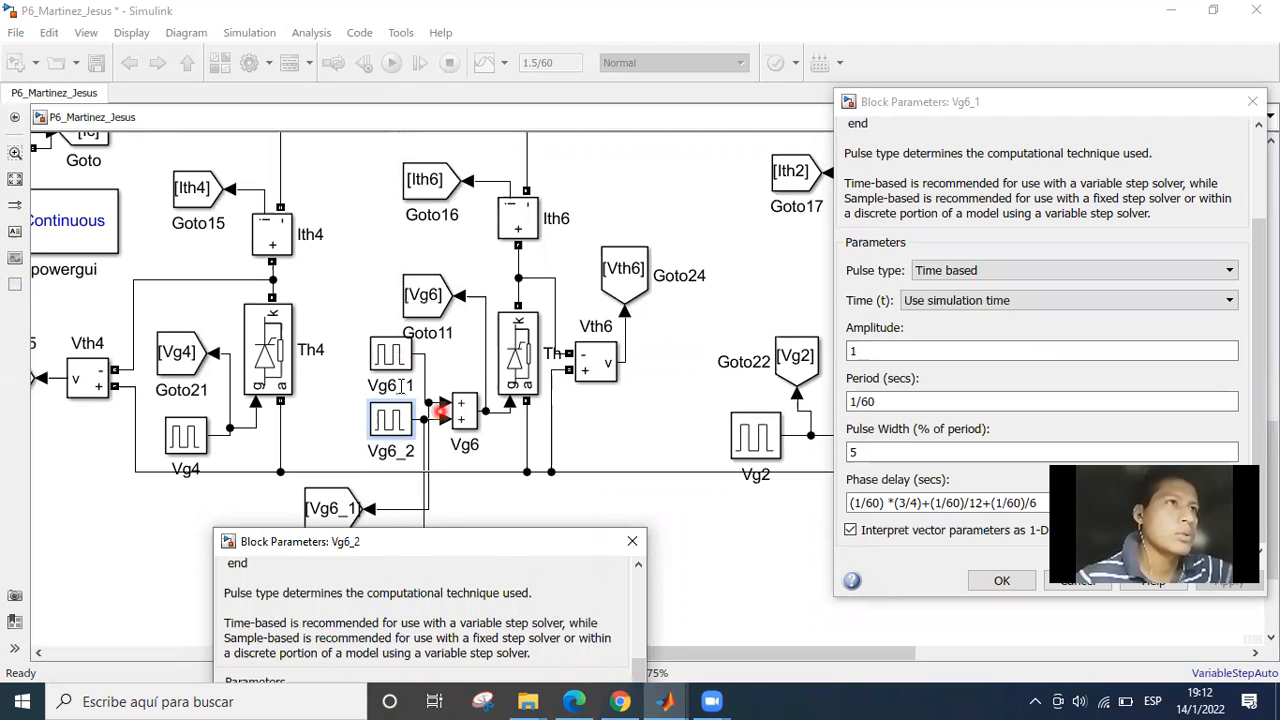
left_click(486, 543)
left_click(425, 429)
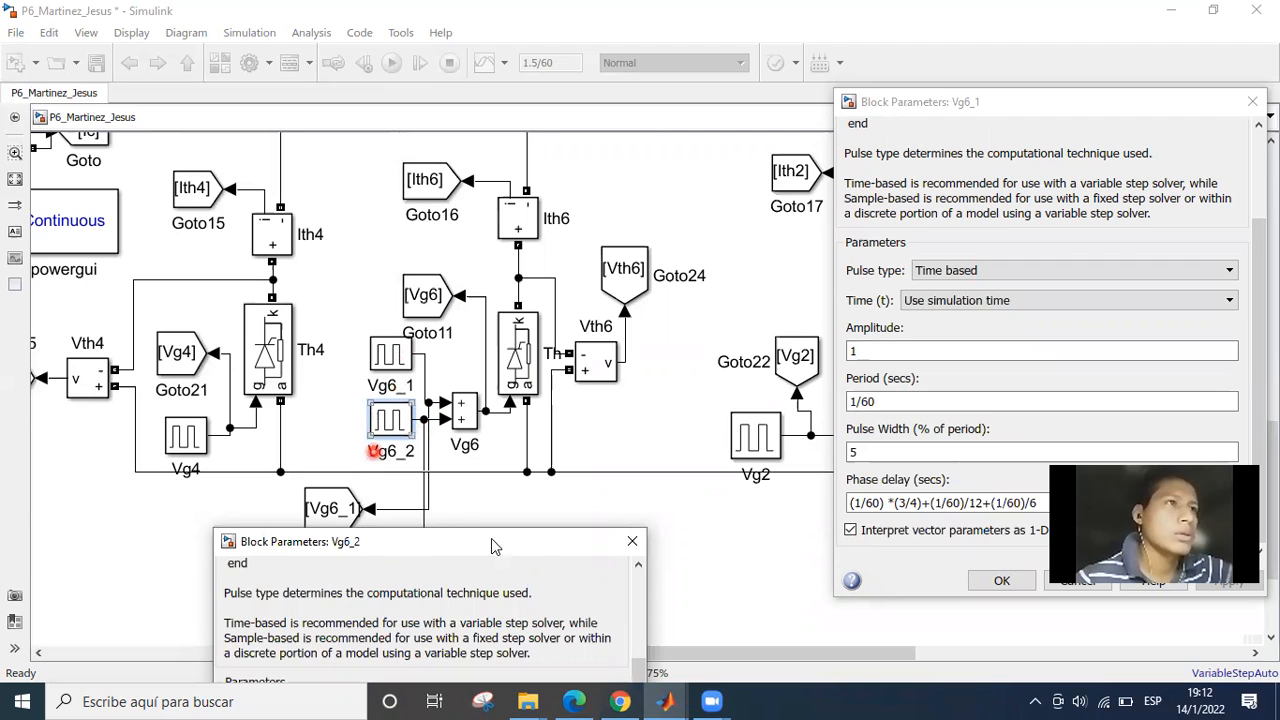
left_click(522, 545)
left_click(533, 544)
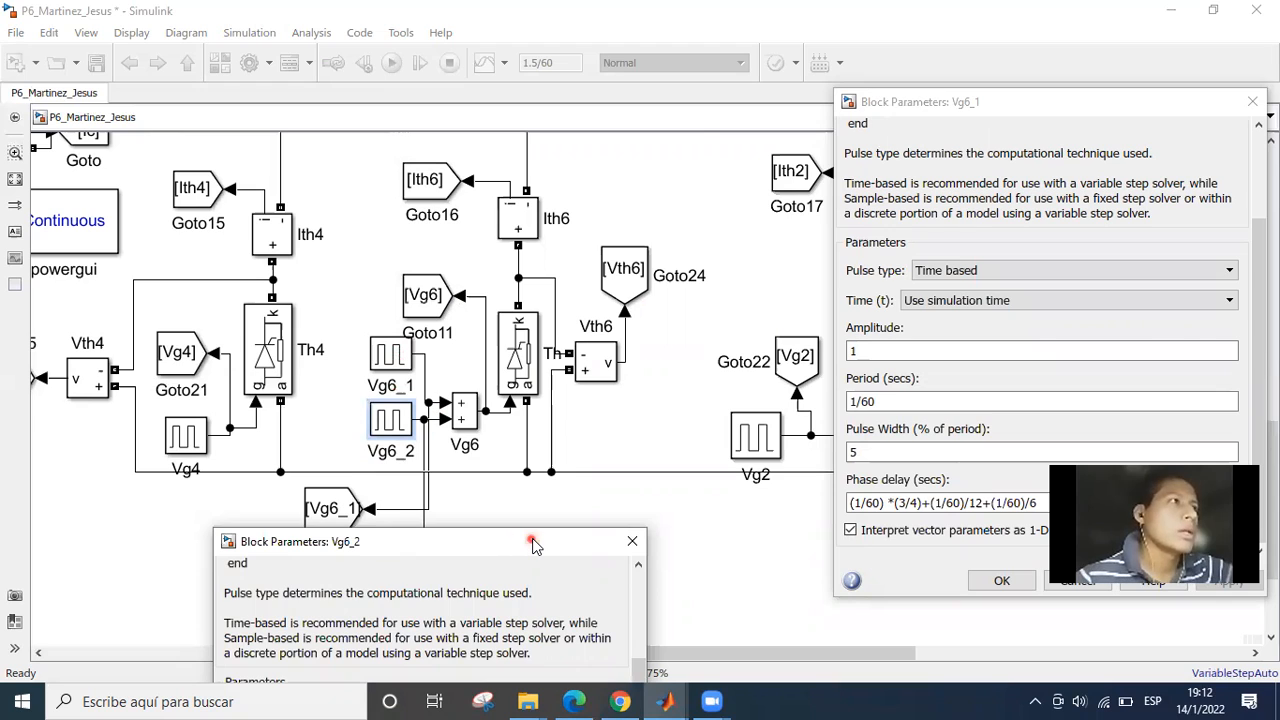
Bring Vg6_2's parameters back beside Vg6_1's, highlight the complete phase delay expression, and examine both of its (1/60)/12 terms.
left_click_drag(533, 541, 723, 94)
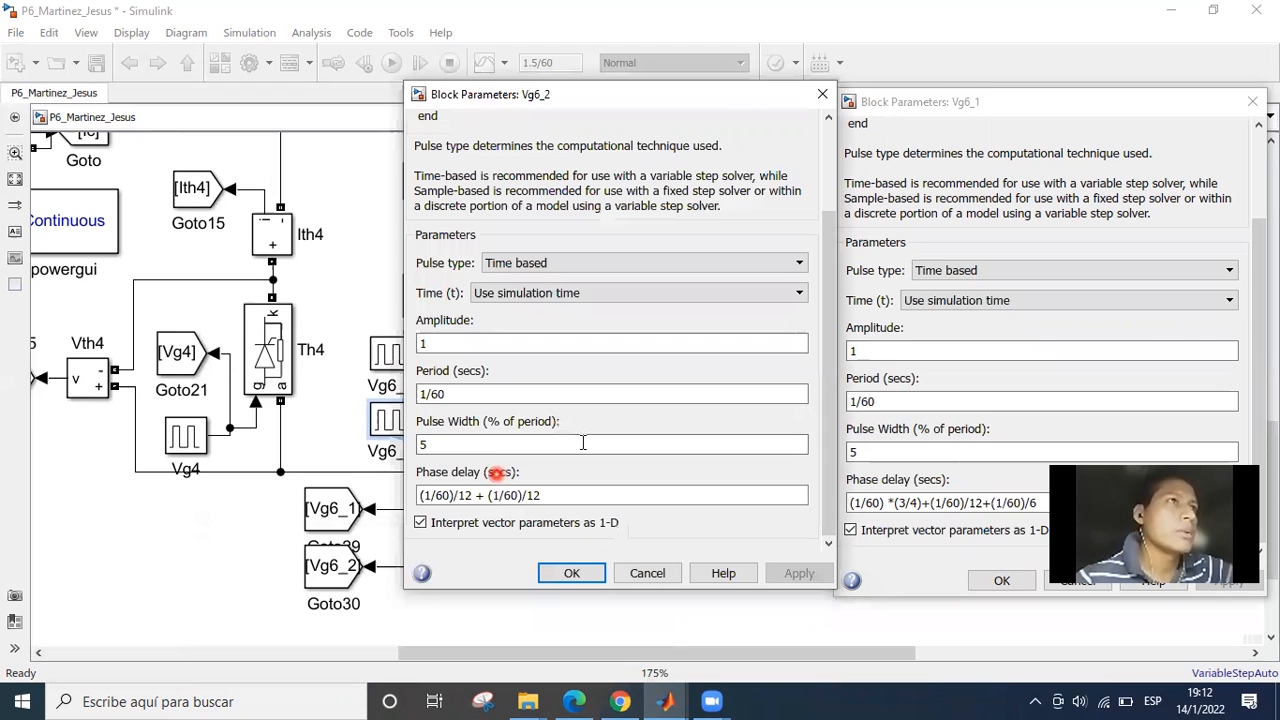
triple_click(553, 495)
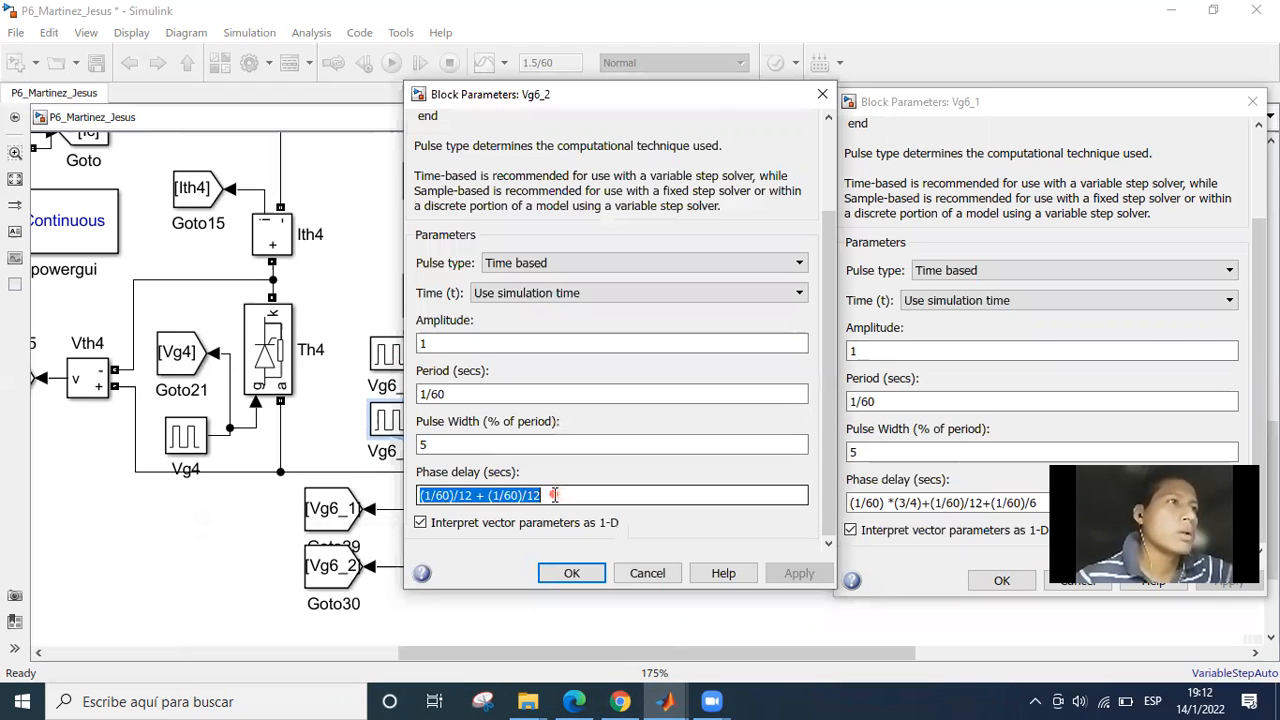
left_click(460, 495)
left_click(441, 495)
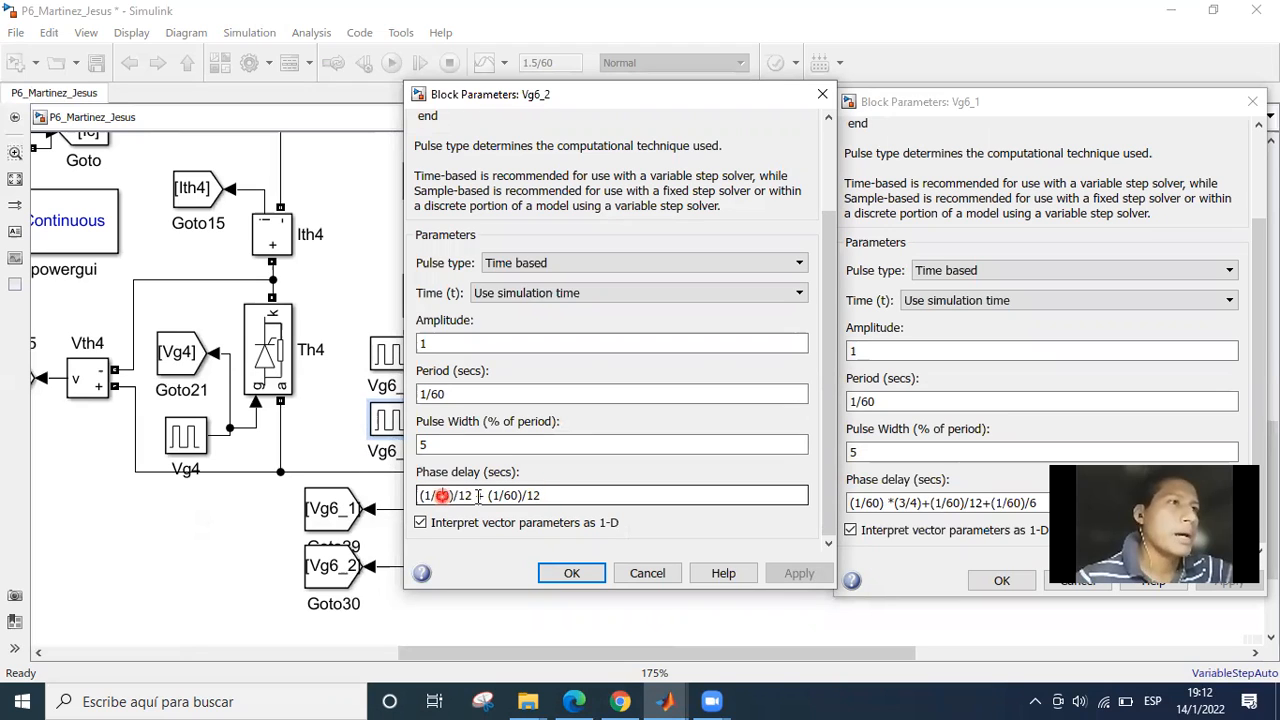
left_click(552, 495)
left_click(584, 499)
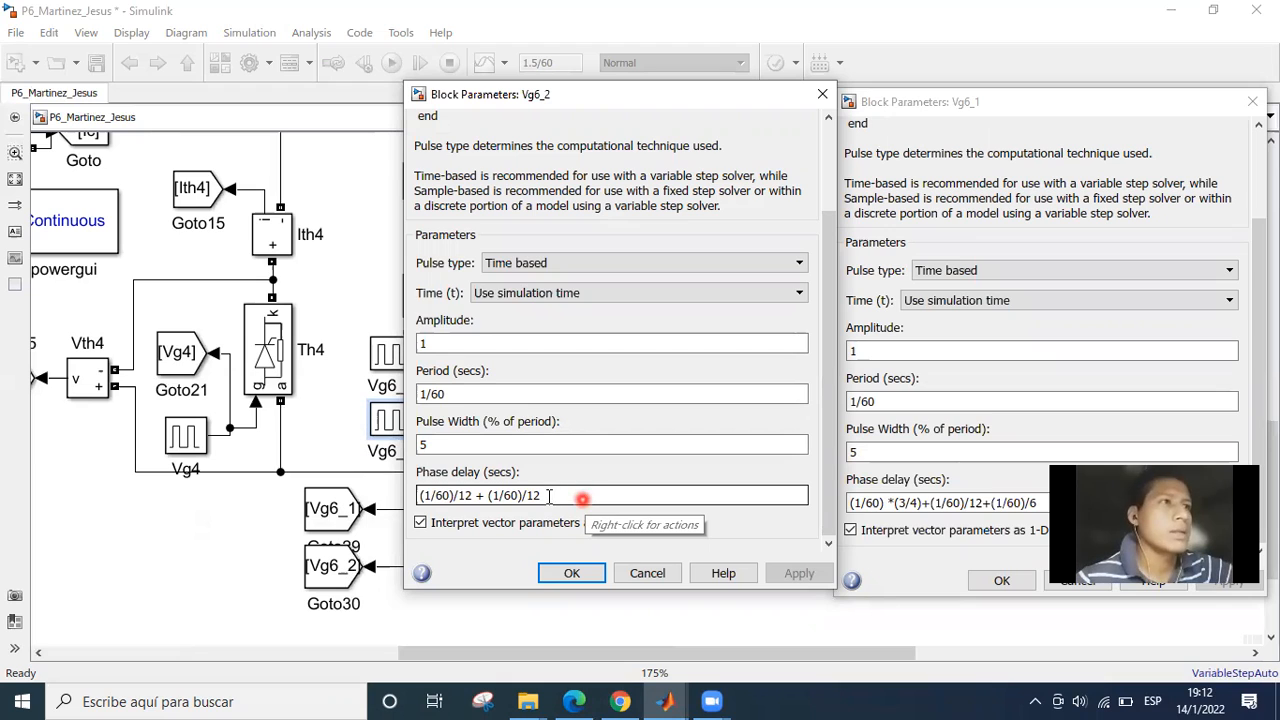
left_click(546, 495)
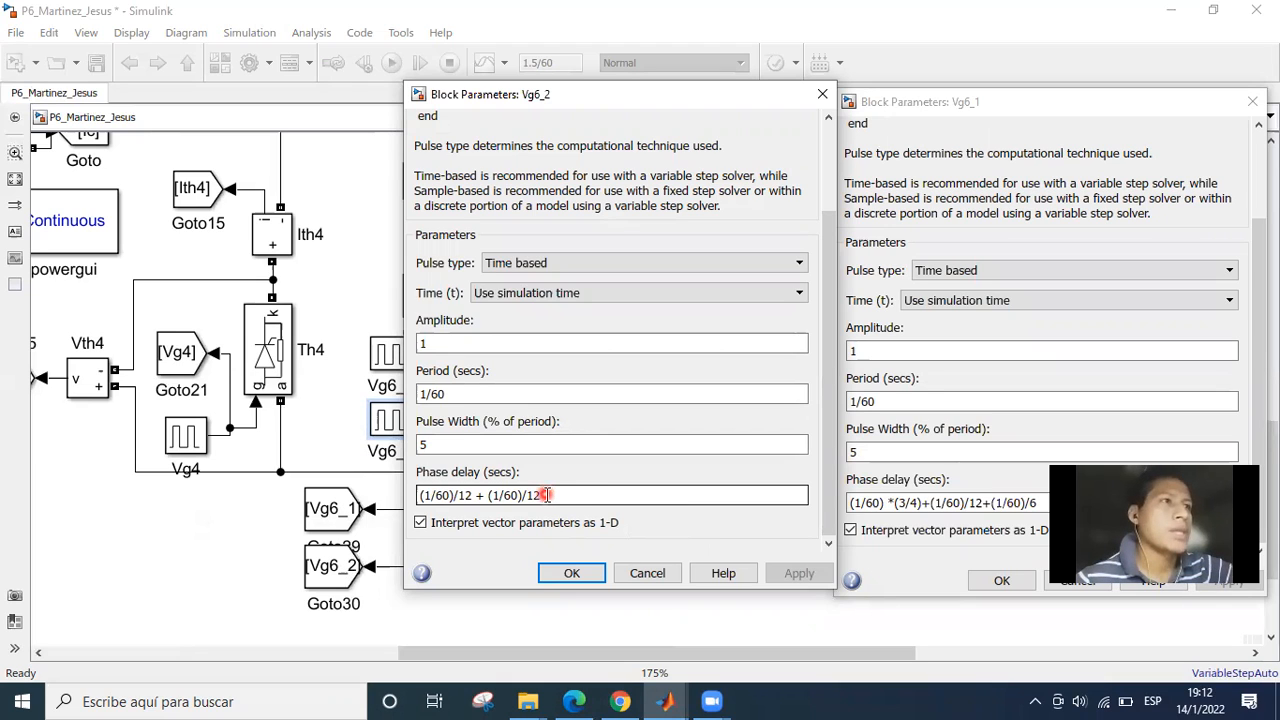
left_click(553, 494)
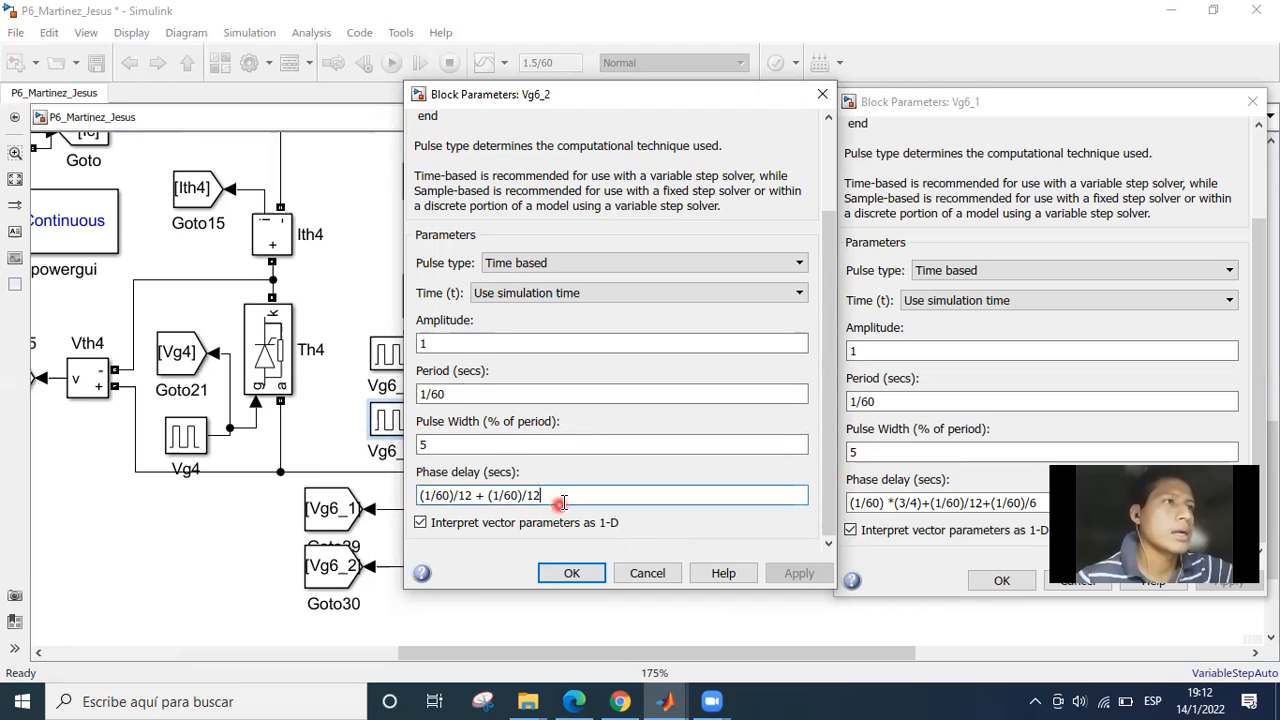
left_click(567, 496)
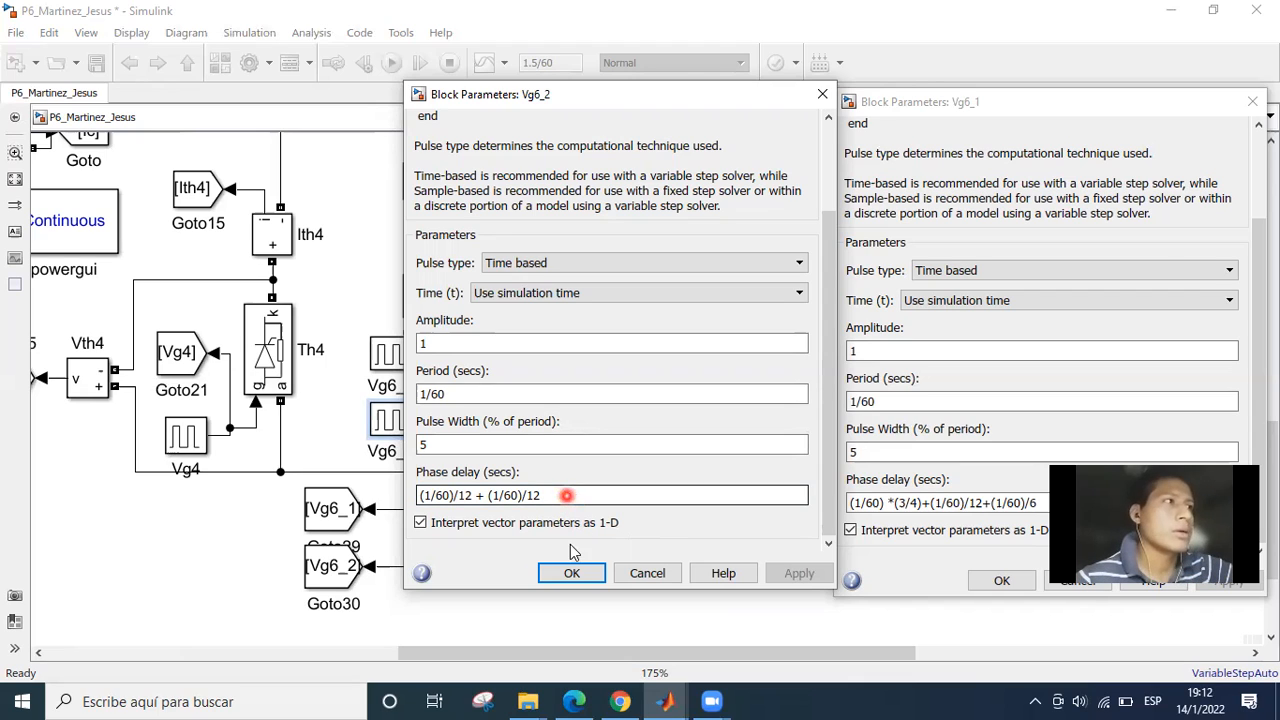
Move Vg6_2's dialog out of the way and bring Vg6_1's parameters forward beside the Th6 gate circuit.
left_click(571, 573)
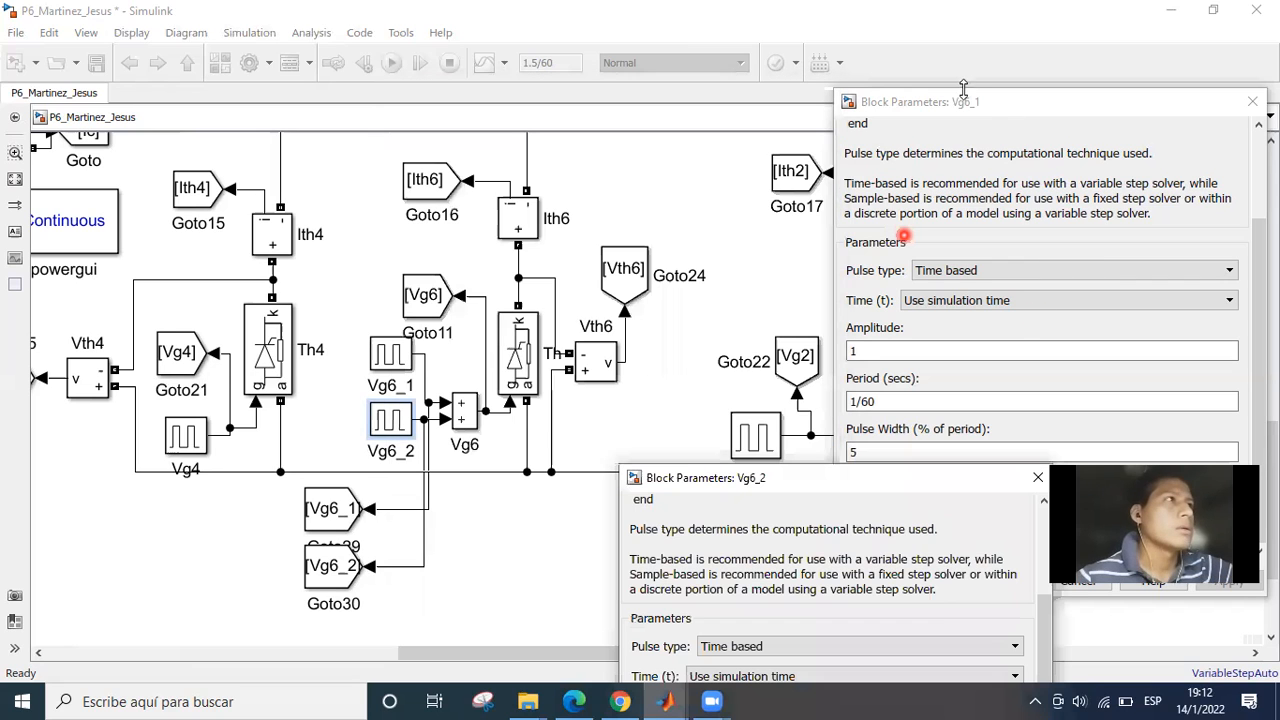
left_click_drag(961, 101, 548, 159)
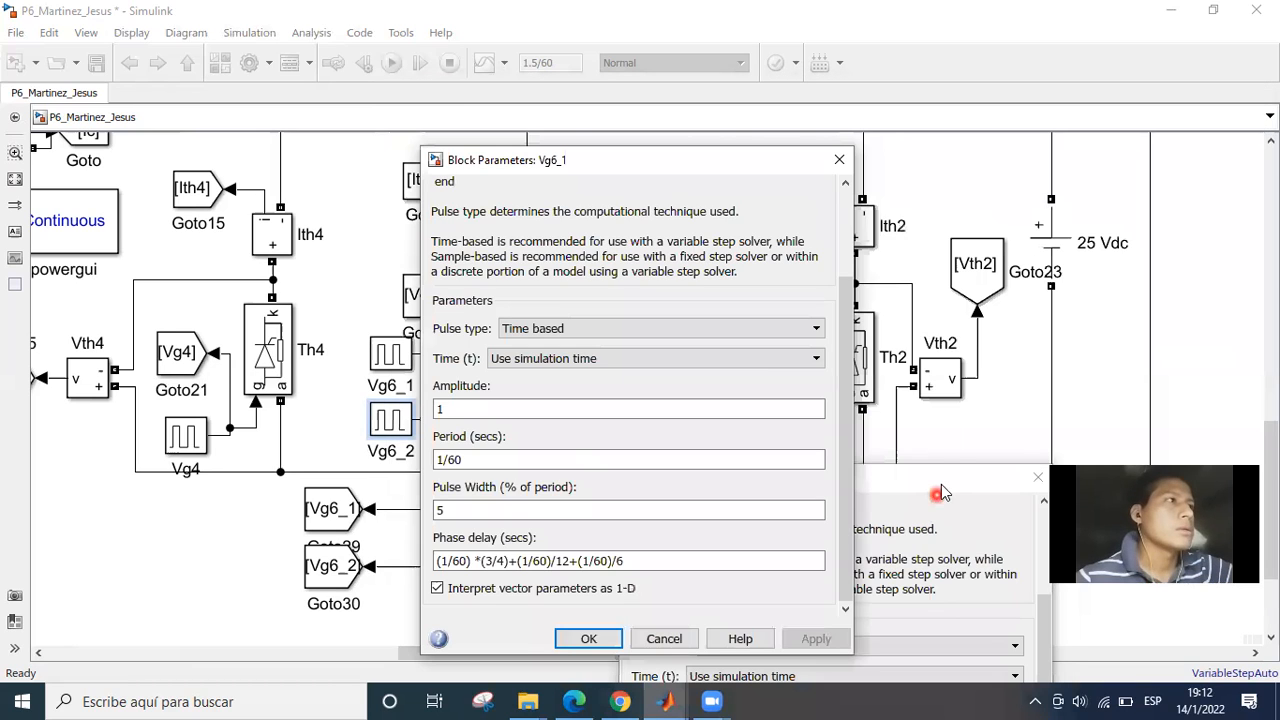
left_click_drag(941, 484, 1244, 144)
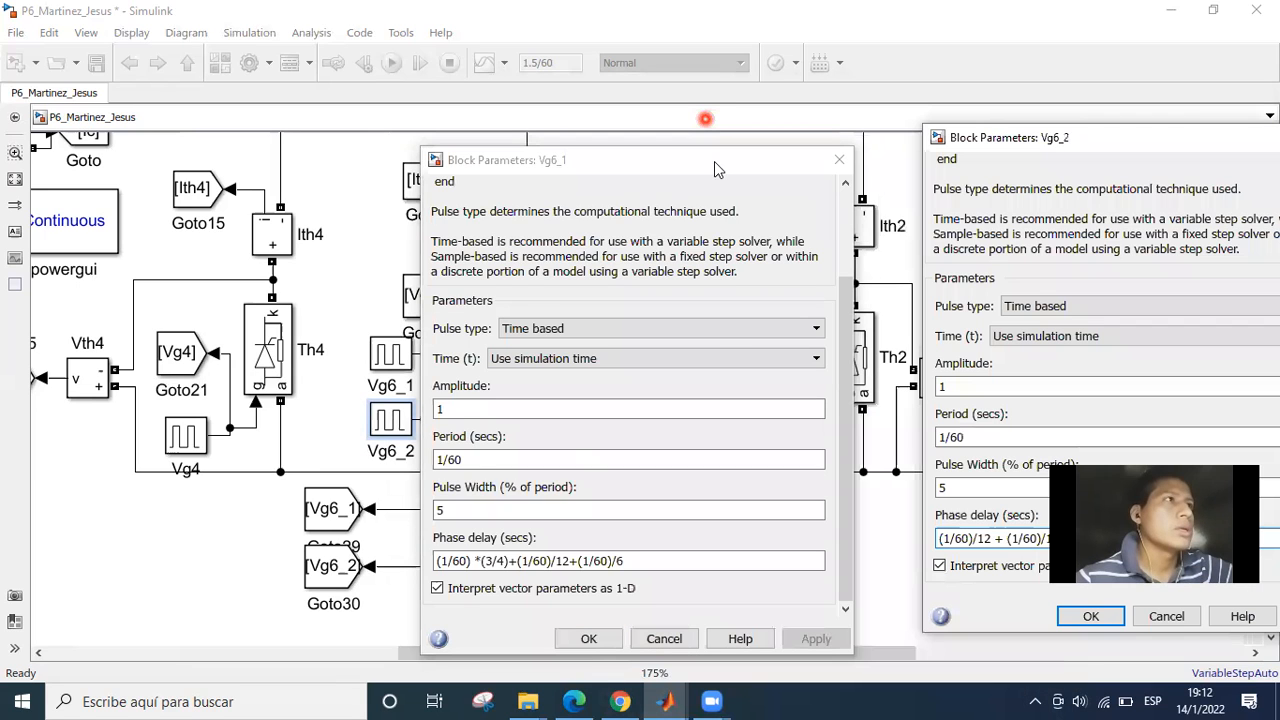
left_click_drag(563, 169, 705, 119)
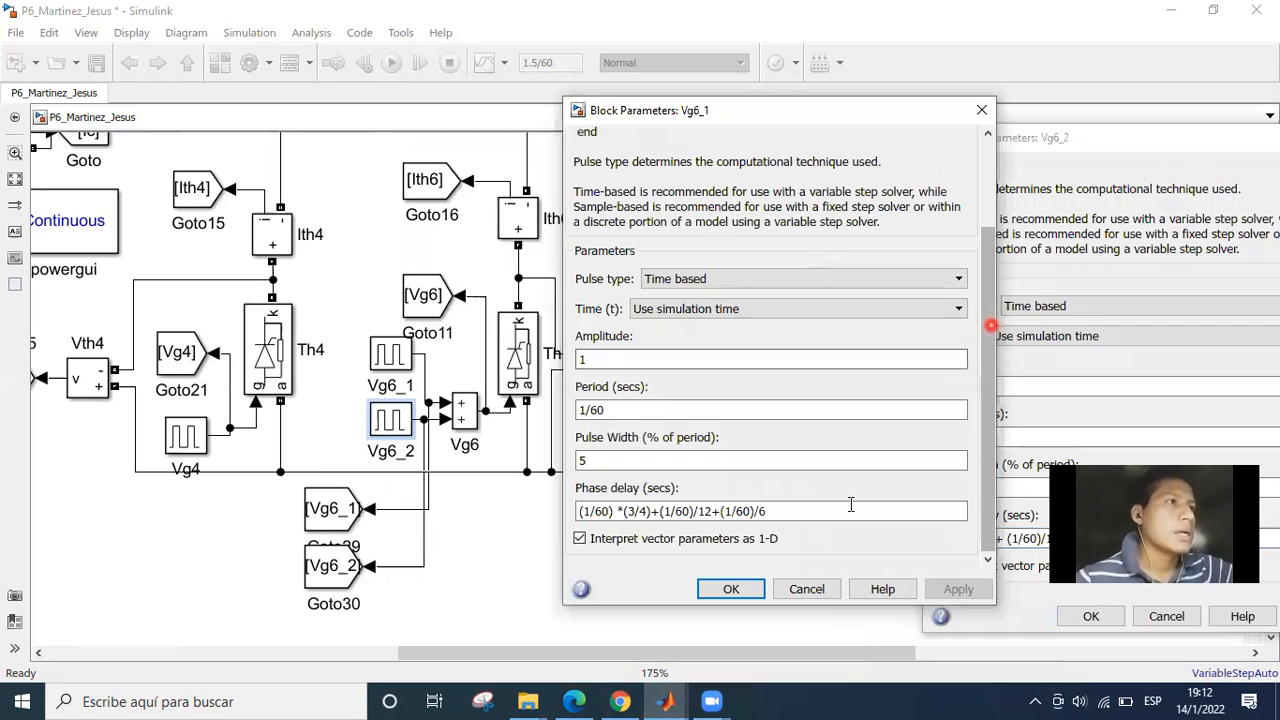
Examine the (1/60)*(3/4), (1/60)/12 and (1/60)/6 terms of Vg6_1's phase delay expression.
left_click(675, 518)
left_click(659, 511)
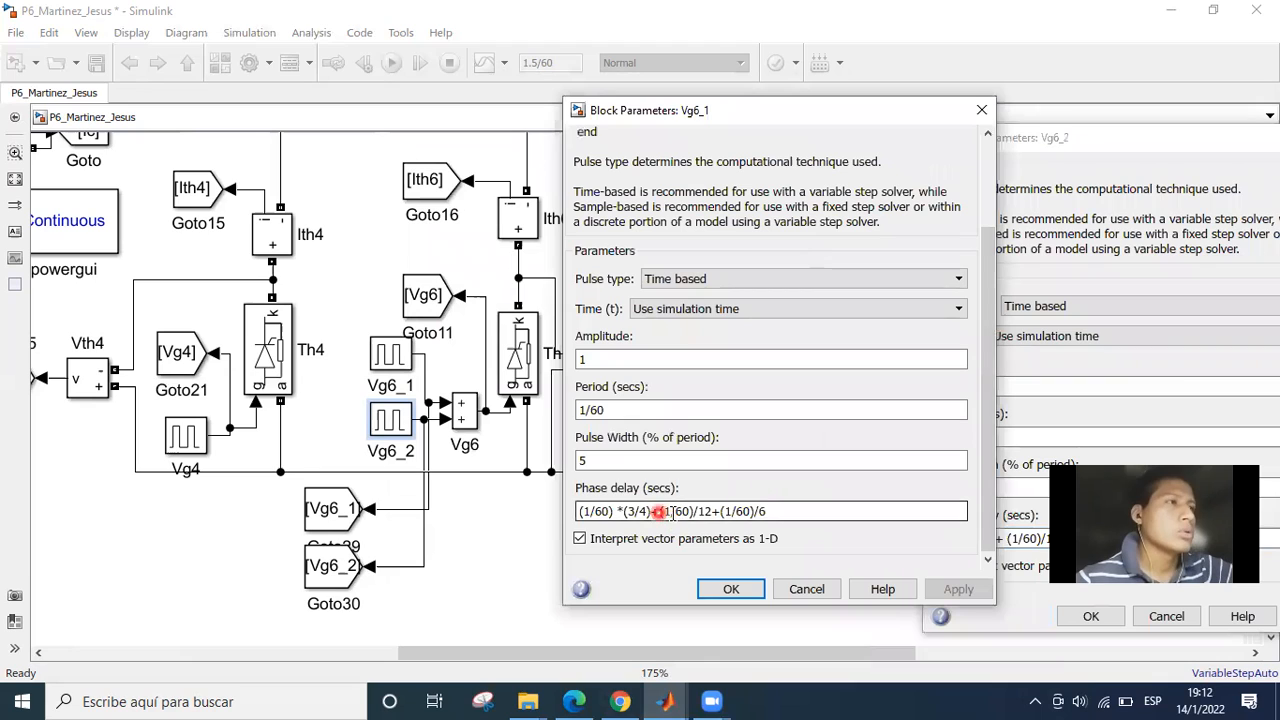
left_click(688, 511)
left_click(652, 511)
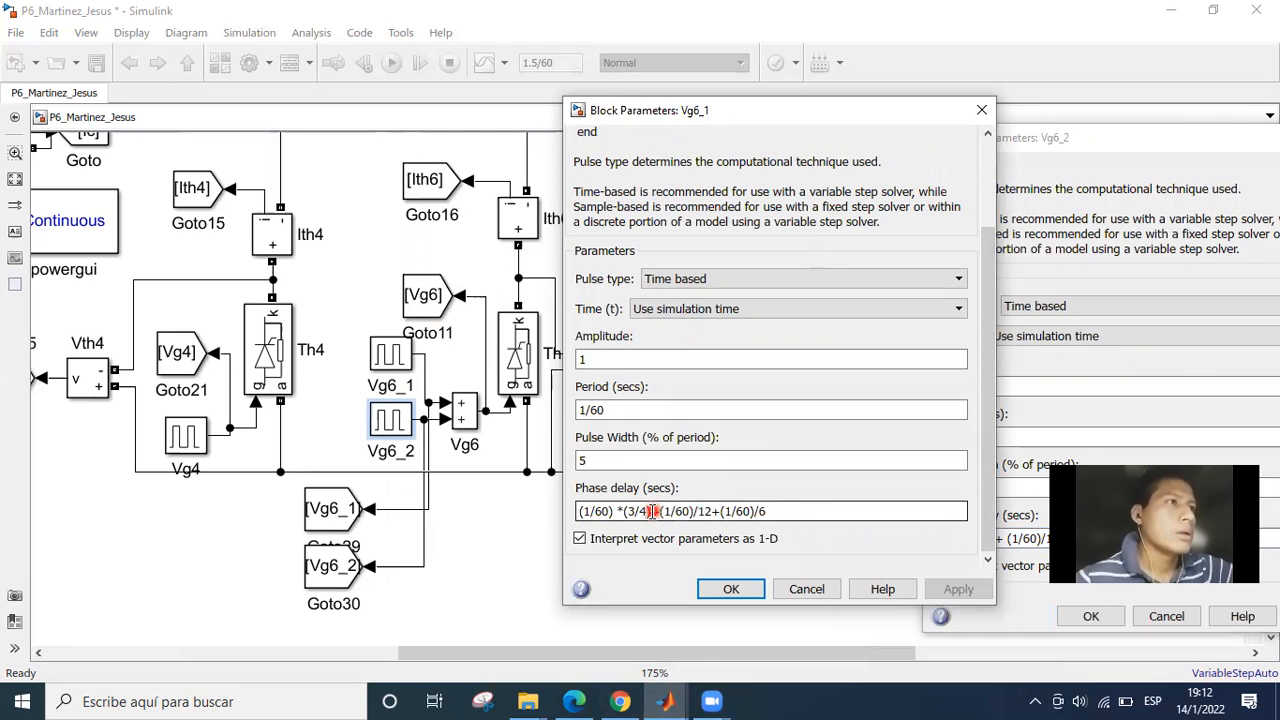
left_click(705, 511)
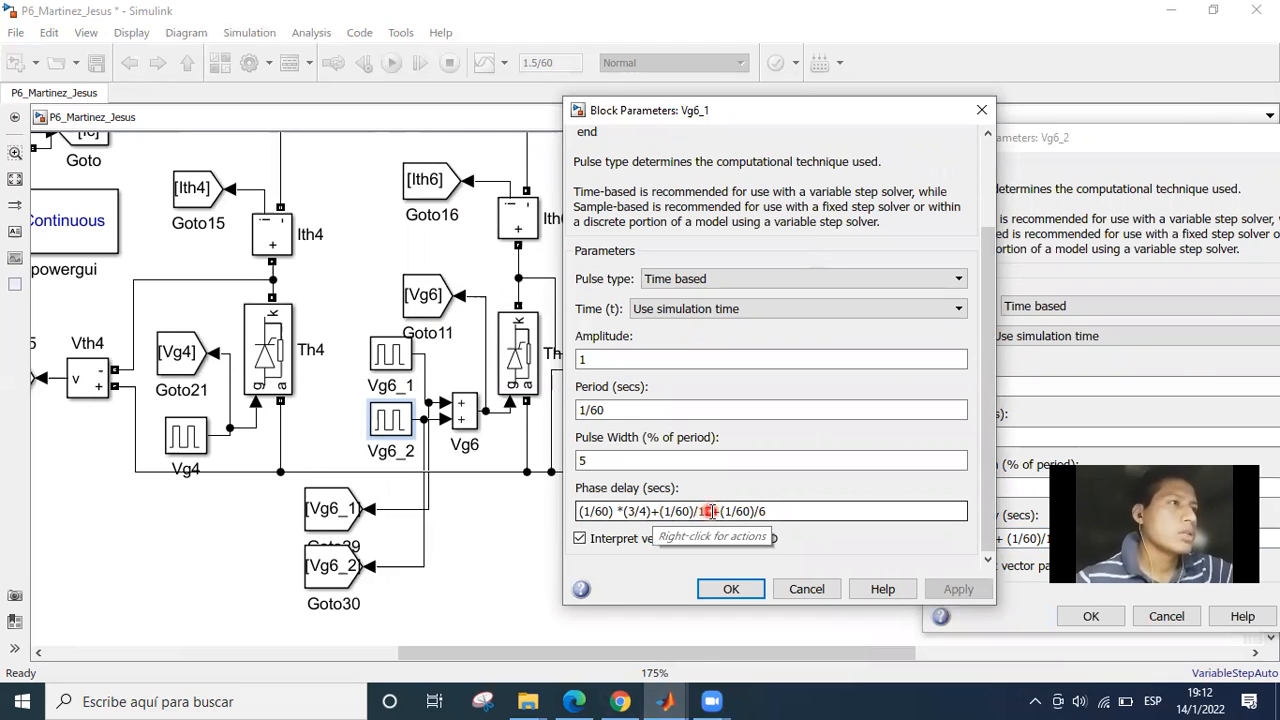
left_click(750, 507)
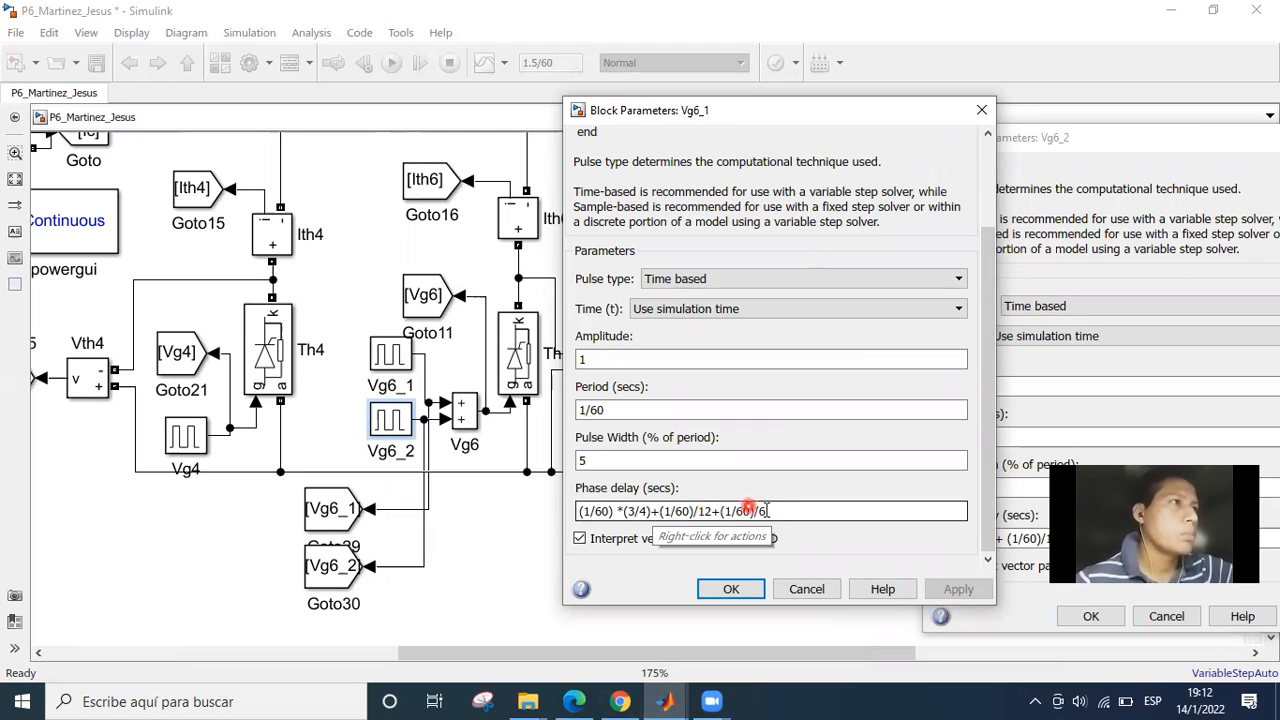
Place Vg6_1's dialog alongside Vg6_2's parameters and review the (1/60)/12 and (1/60)/6 terms of Vg6_1's phase delay.
left_click(769, 511)
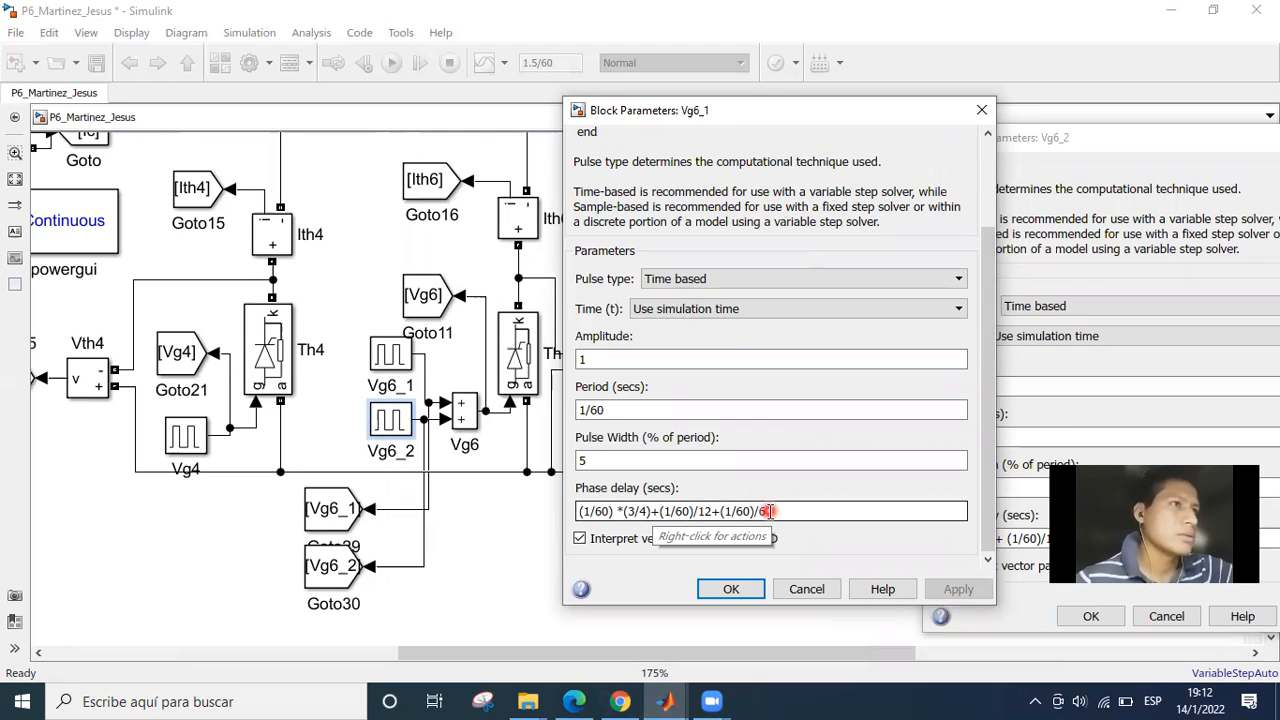
left_click(819, 328)
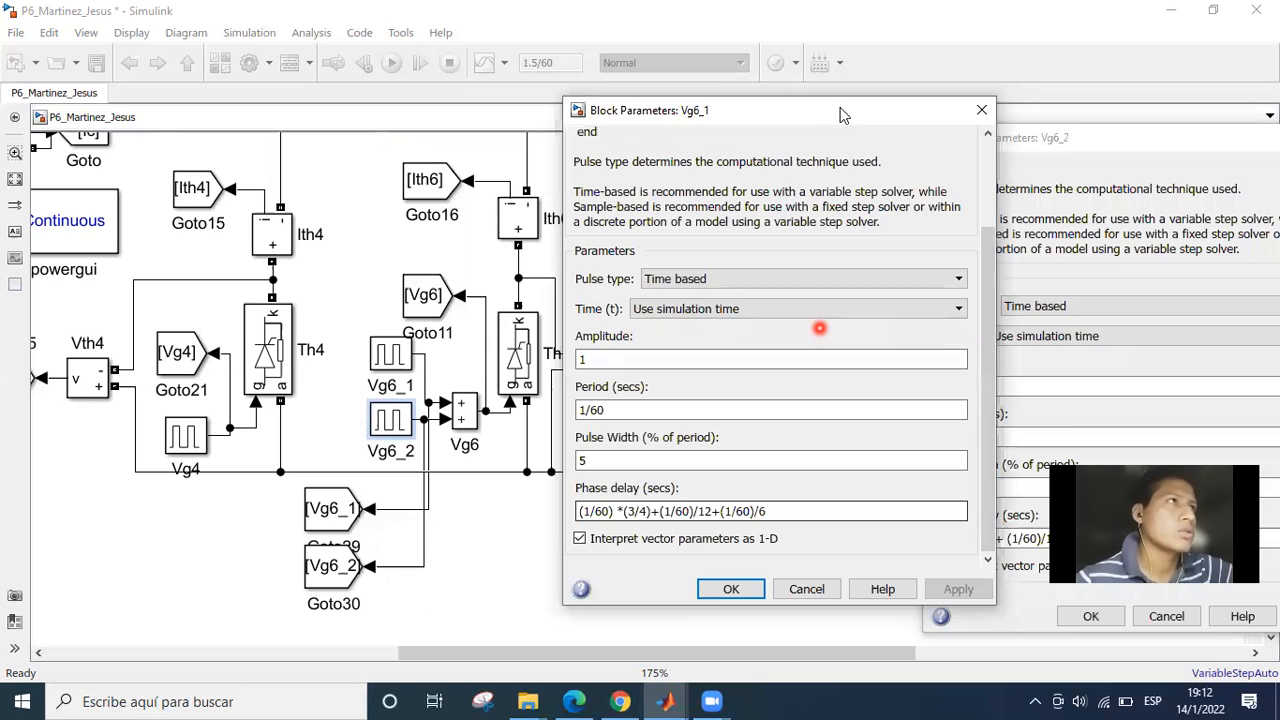
left_click(841, 112)
left_click_drag(841, 112, 769, 139)
left_click(610, 538)
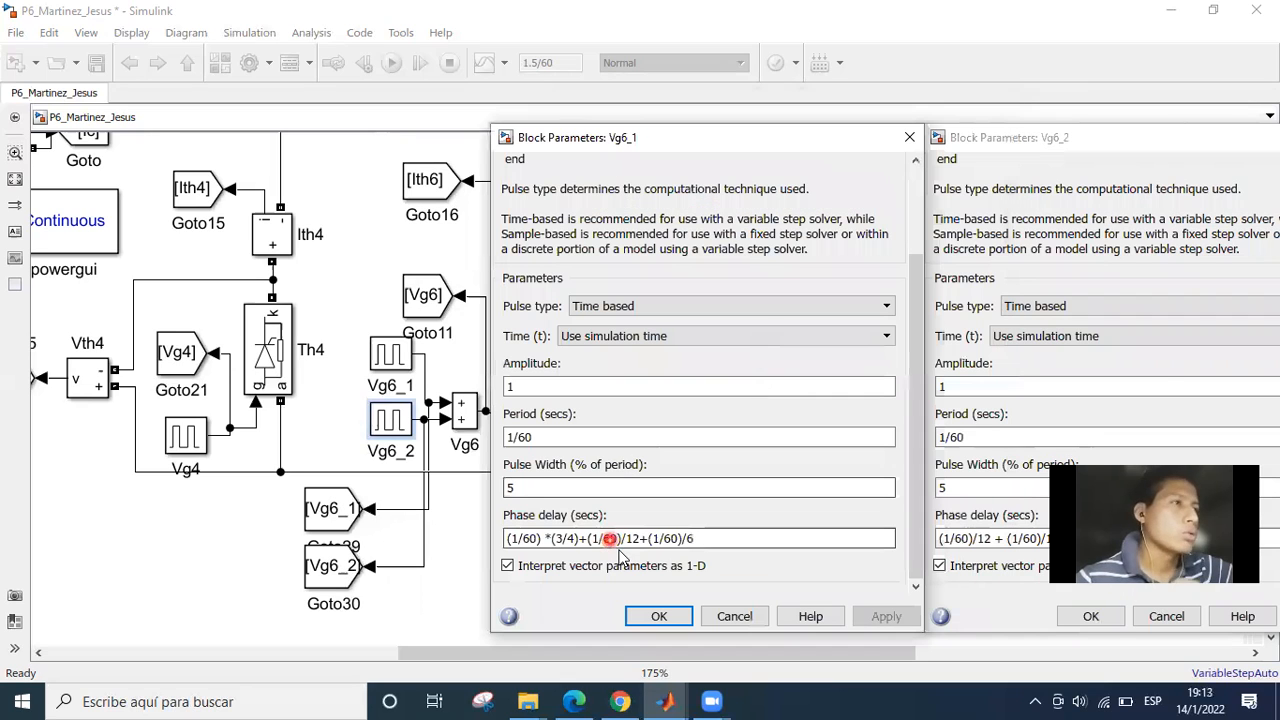
left_click(665, 543)
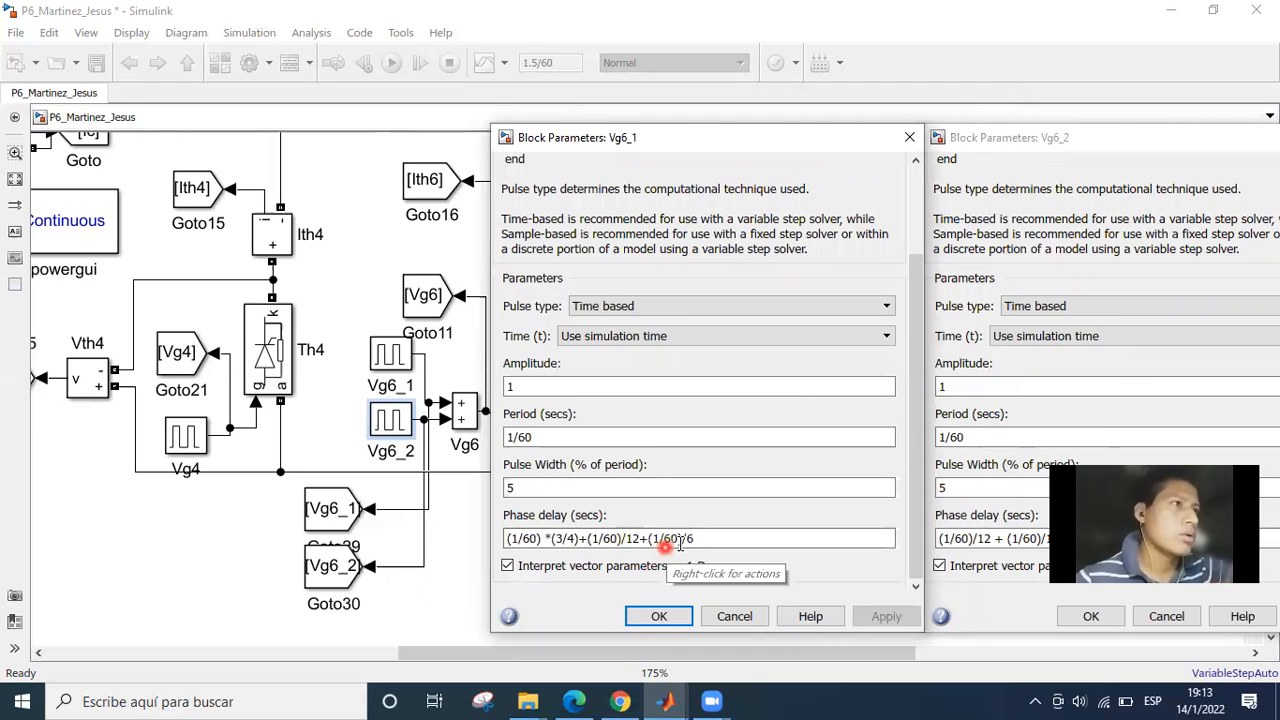
left_click(679, 541)
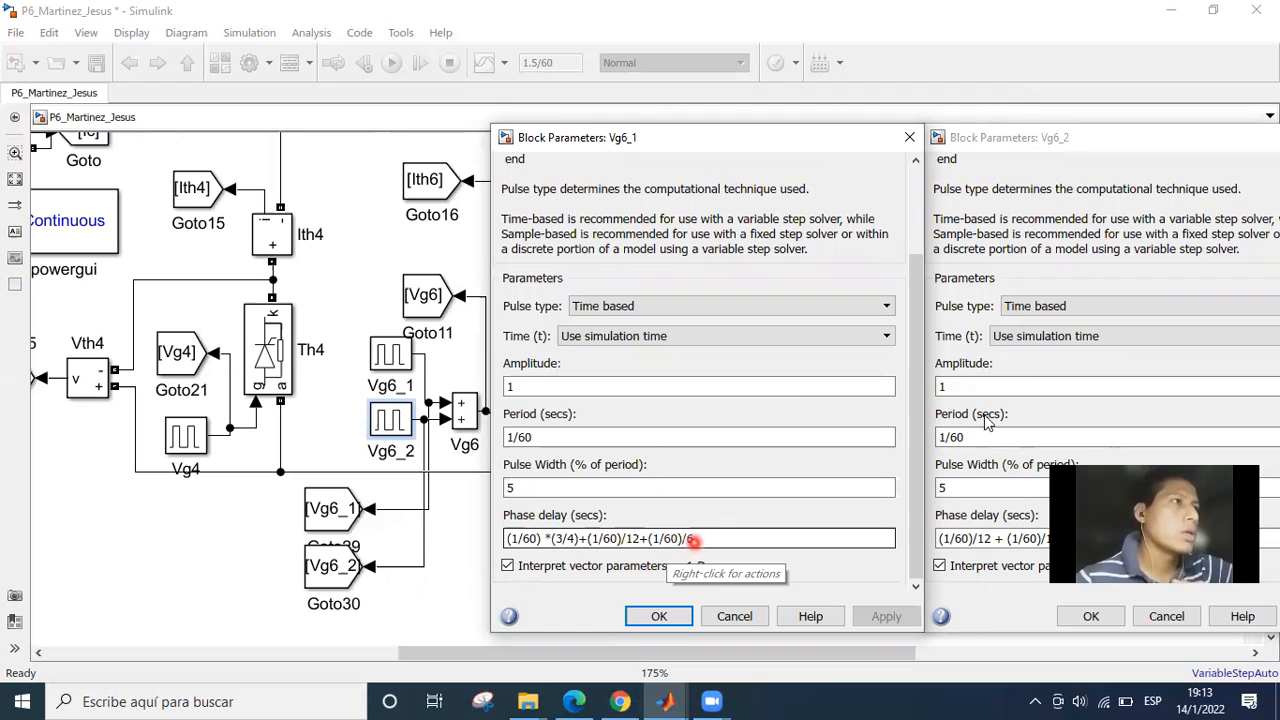
Bring Vg6_2's parameters fully into view and accept and close both the Vg6_2 and Vg6_1 dialogs.
left_click(1064, 139)
left_click_drag(1081, 146, 968, 141)
left_click(977, 611)
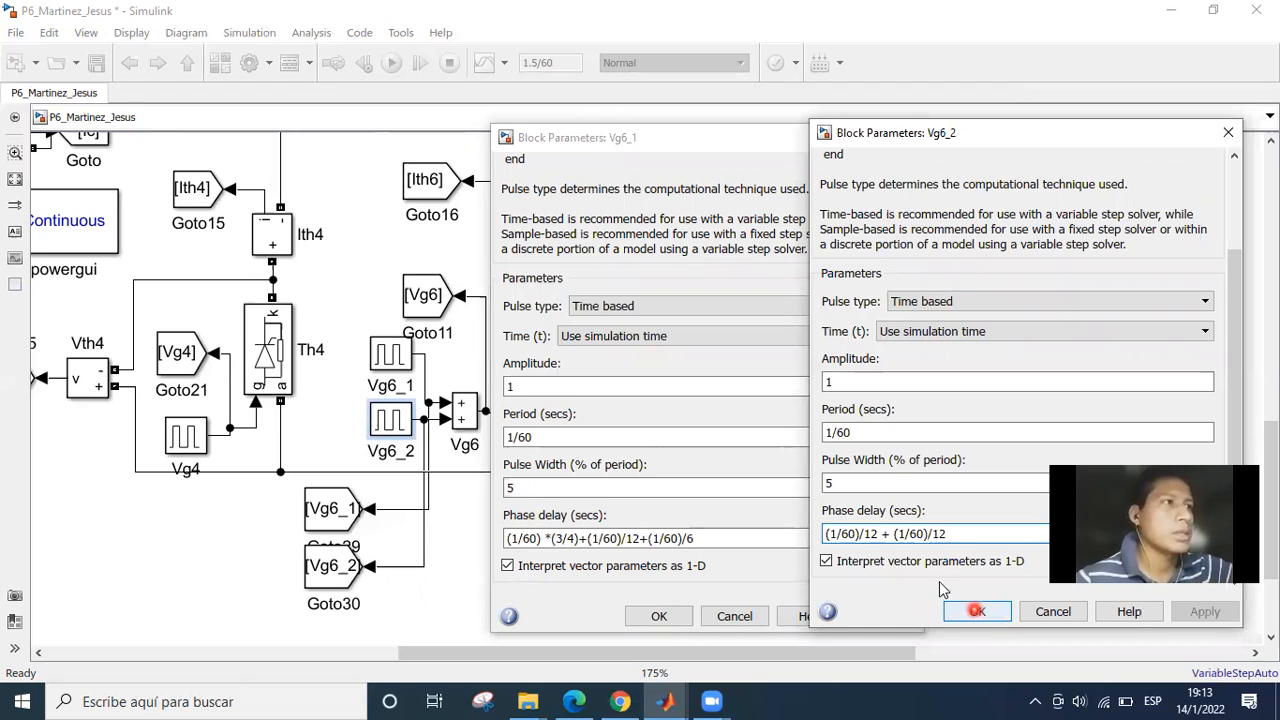
left_click(659, 617)
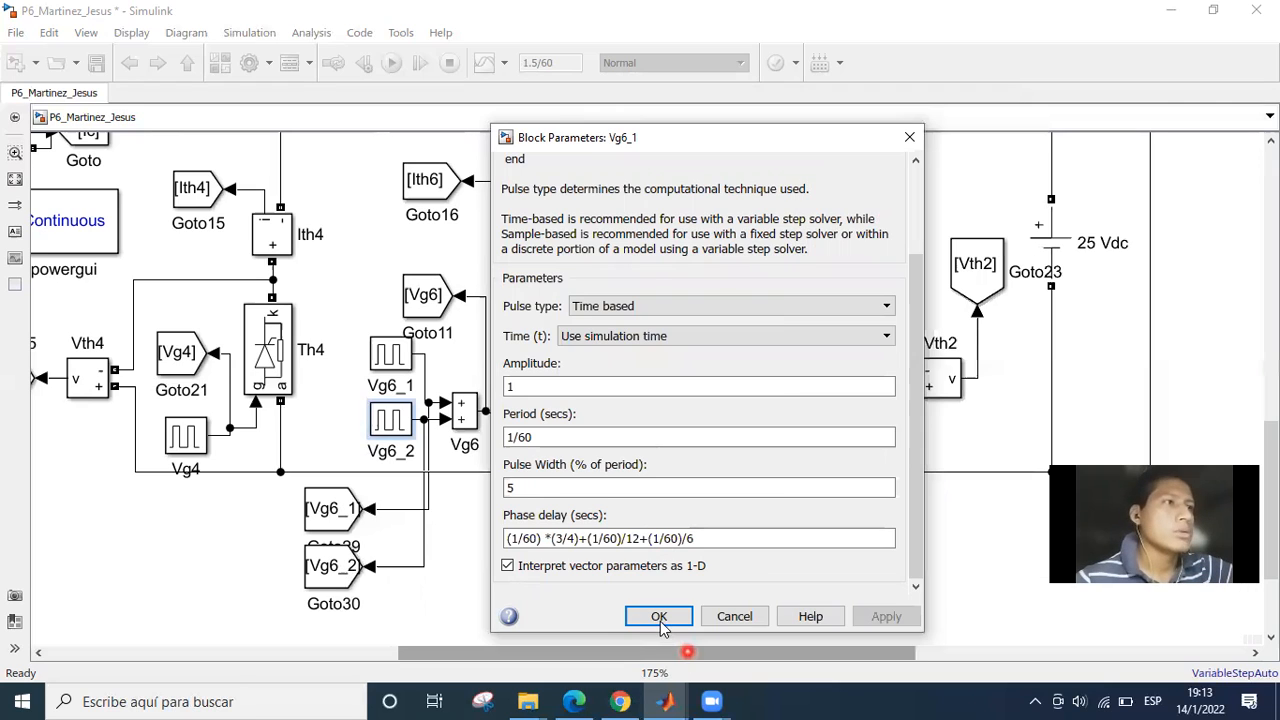
Survey the whole rectifier model and examine the load branch with its resistor, inductor and 25 Vdc source.
scroll(652, 542, "down", 2)
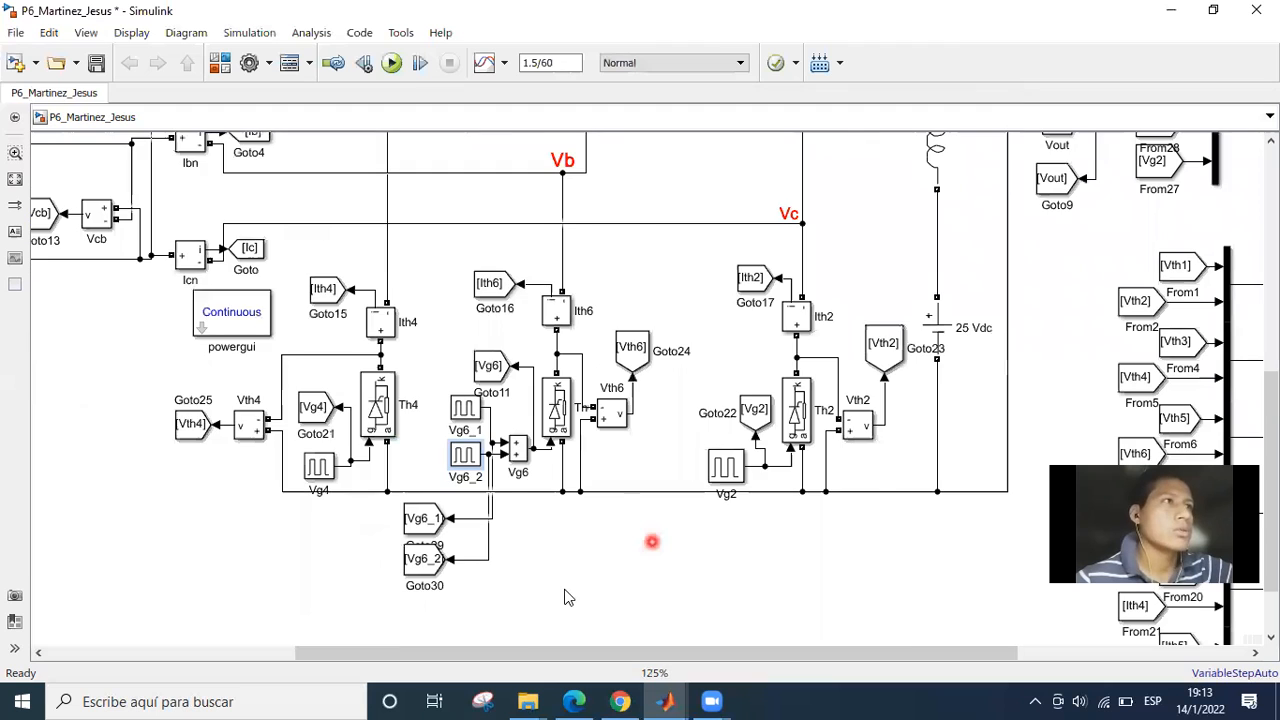
scroll(564, 590, "down", 3)
left_click_drag(564, 590, 512, 606)
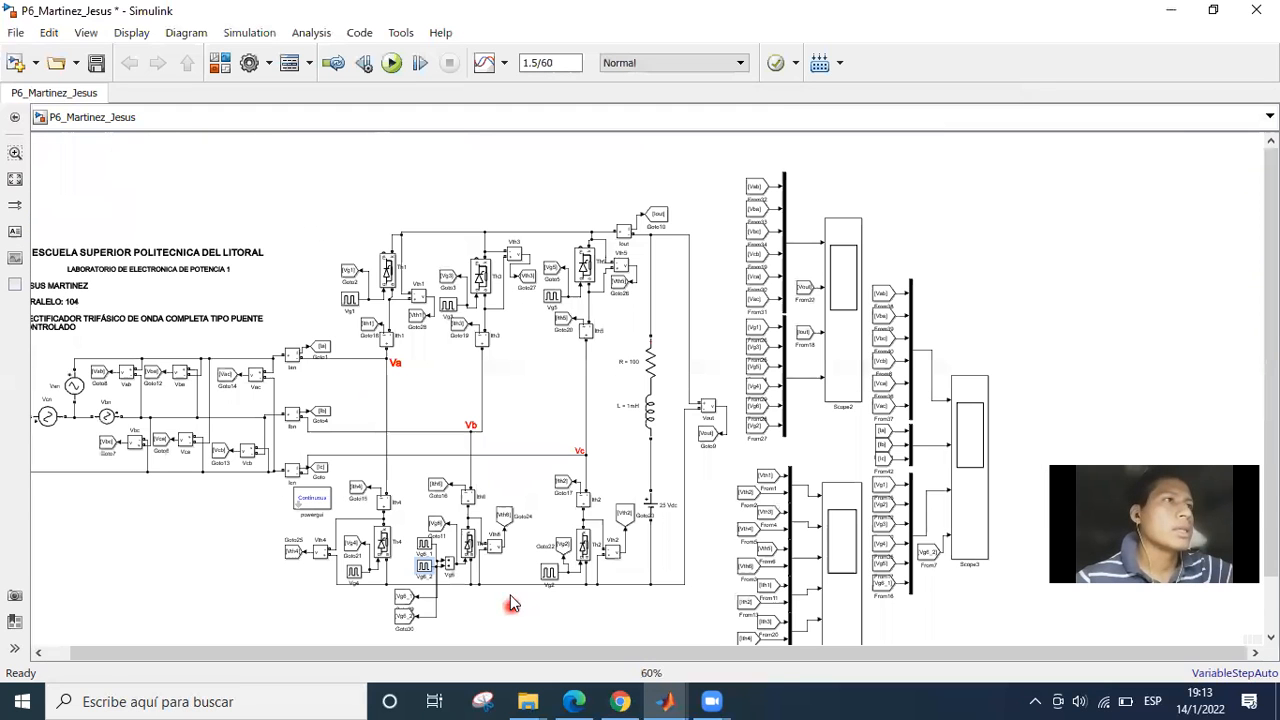
scroll(518, 368, "up", 2)
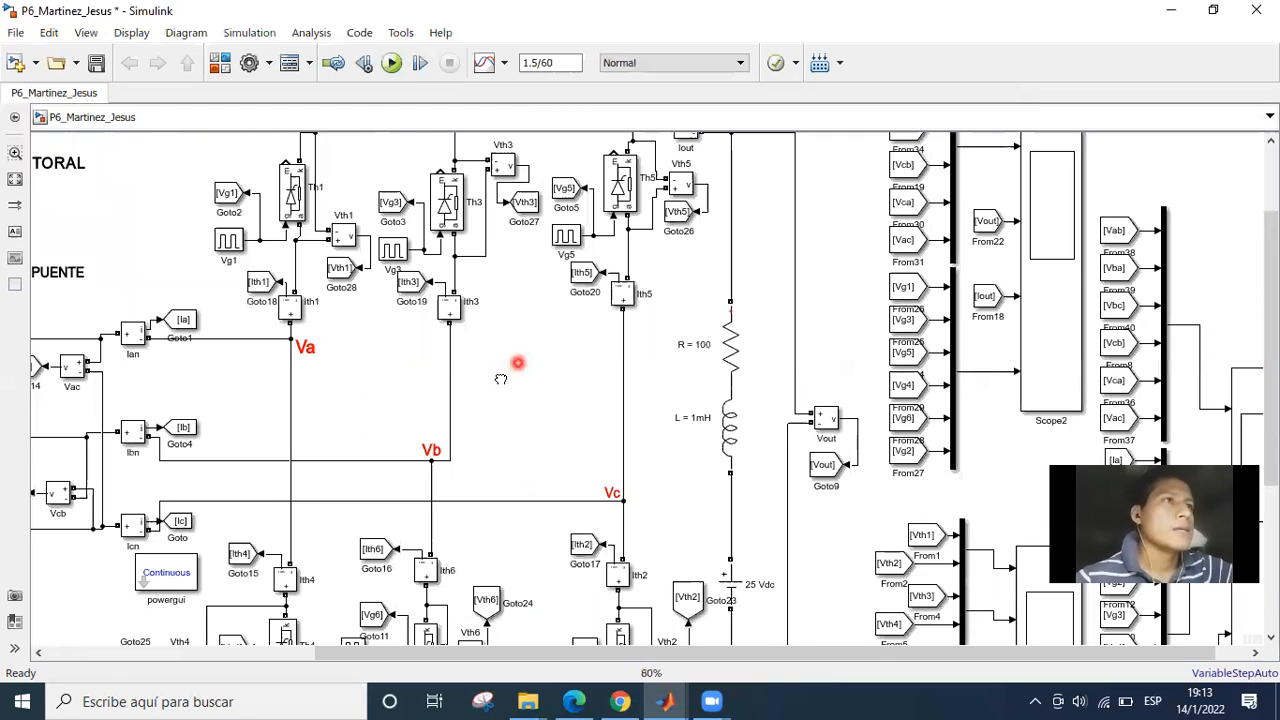
scroll(518, 363, "up", 1)
left_click_drag(416, 380, 345, 352)
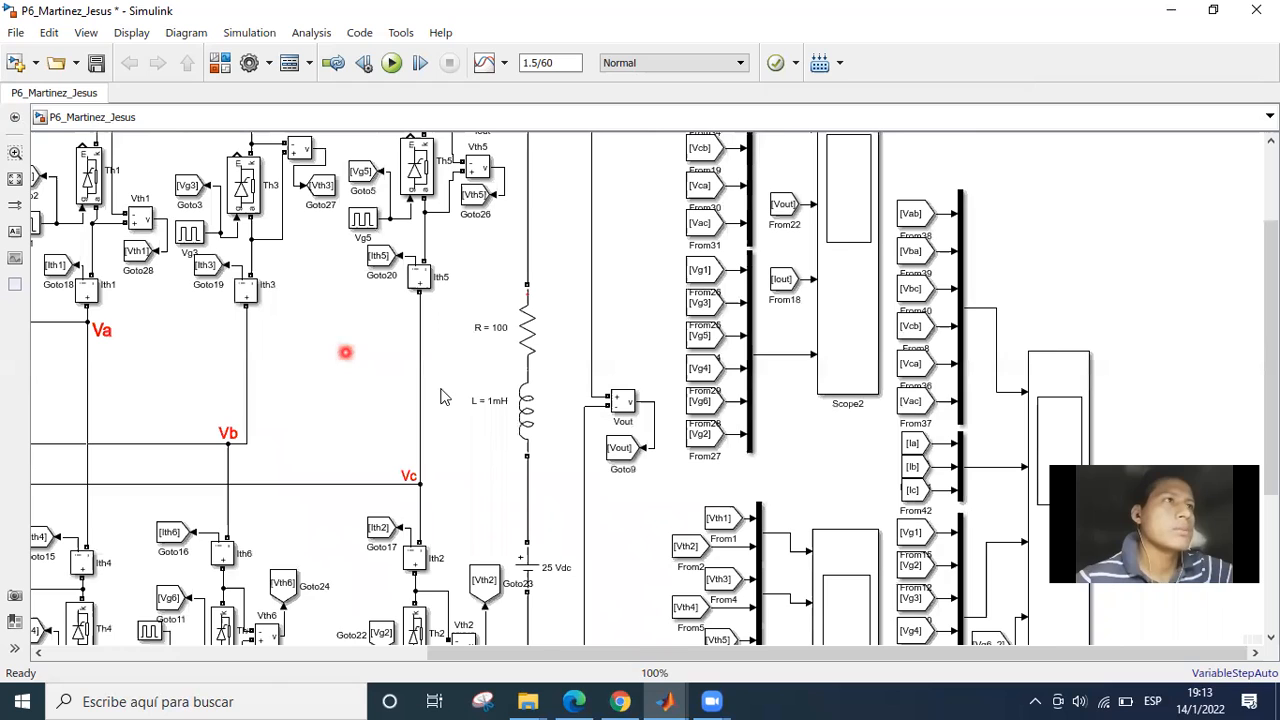
scroll(454, 412, "up", 1)
left_click_drag(483, 432, 483, 353)
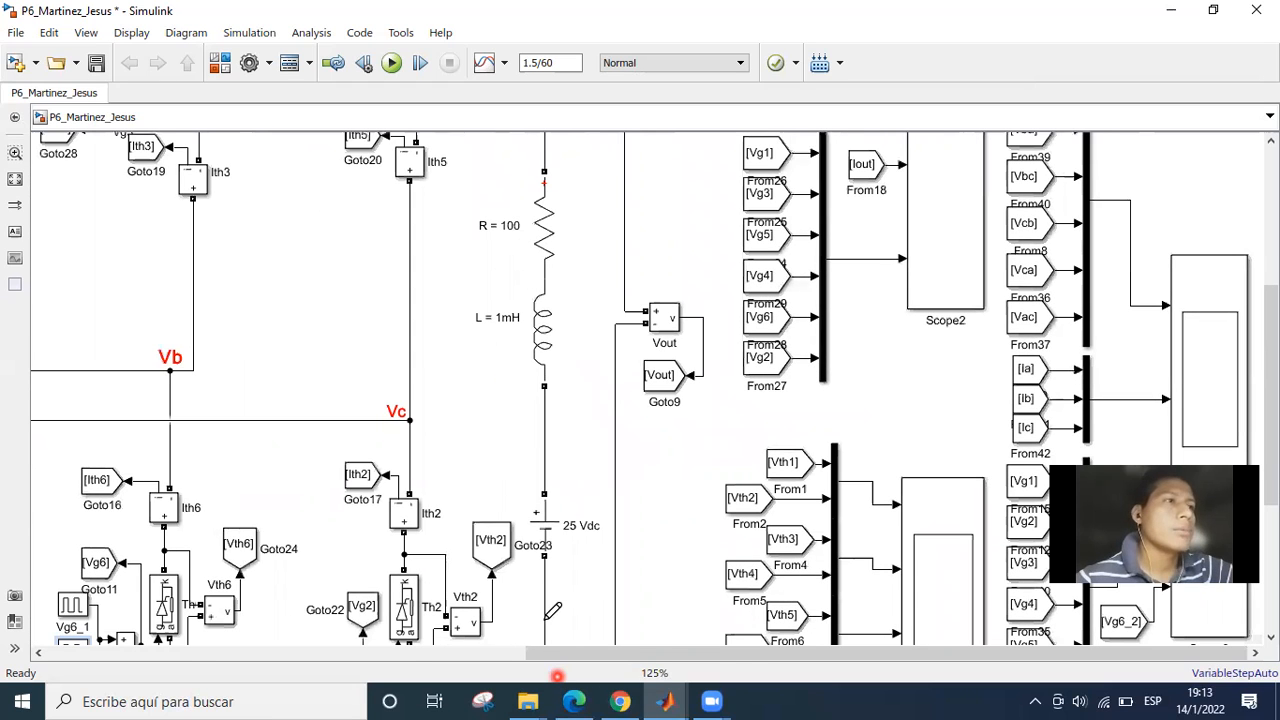
Switch to the assignment PDF in Edge and mark the 100 ohms resistance, 1mH inductance and 25V FEM load items with pen ticks.
key("alt+Tab")
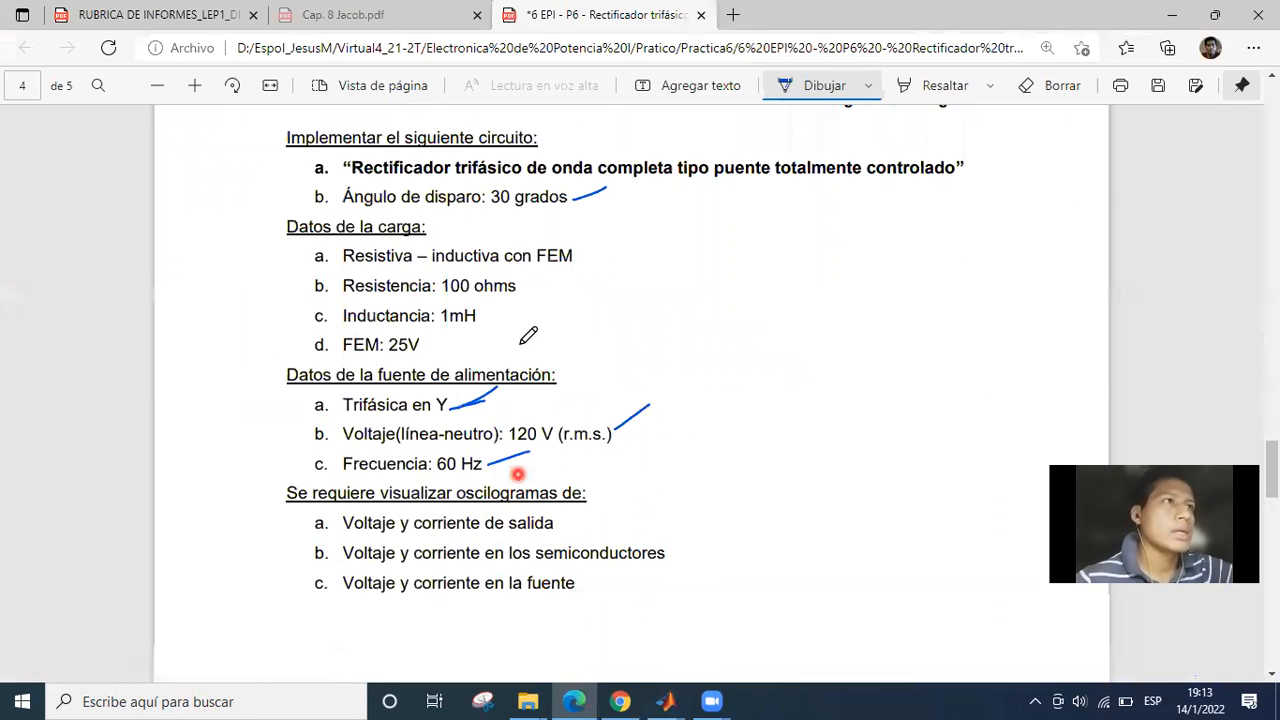
scroll(556, 343, "up", 1)
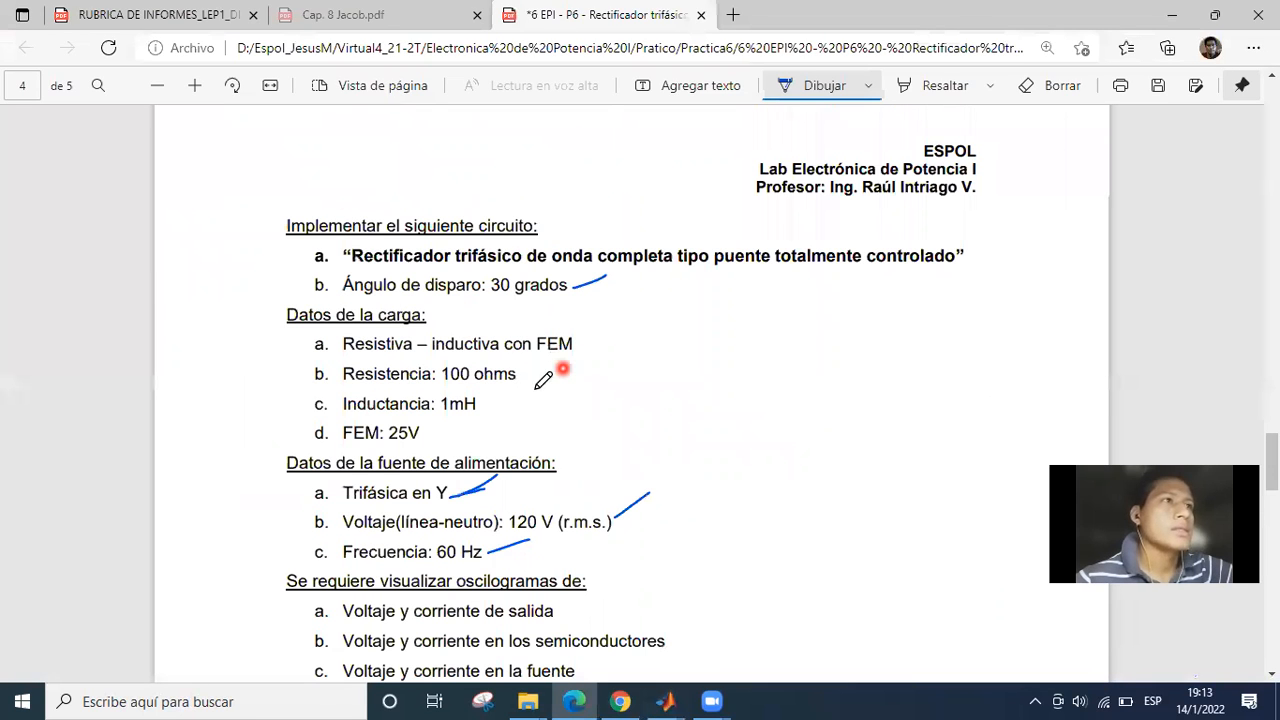
left_click_drag(527, 378, 563, 370)
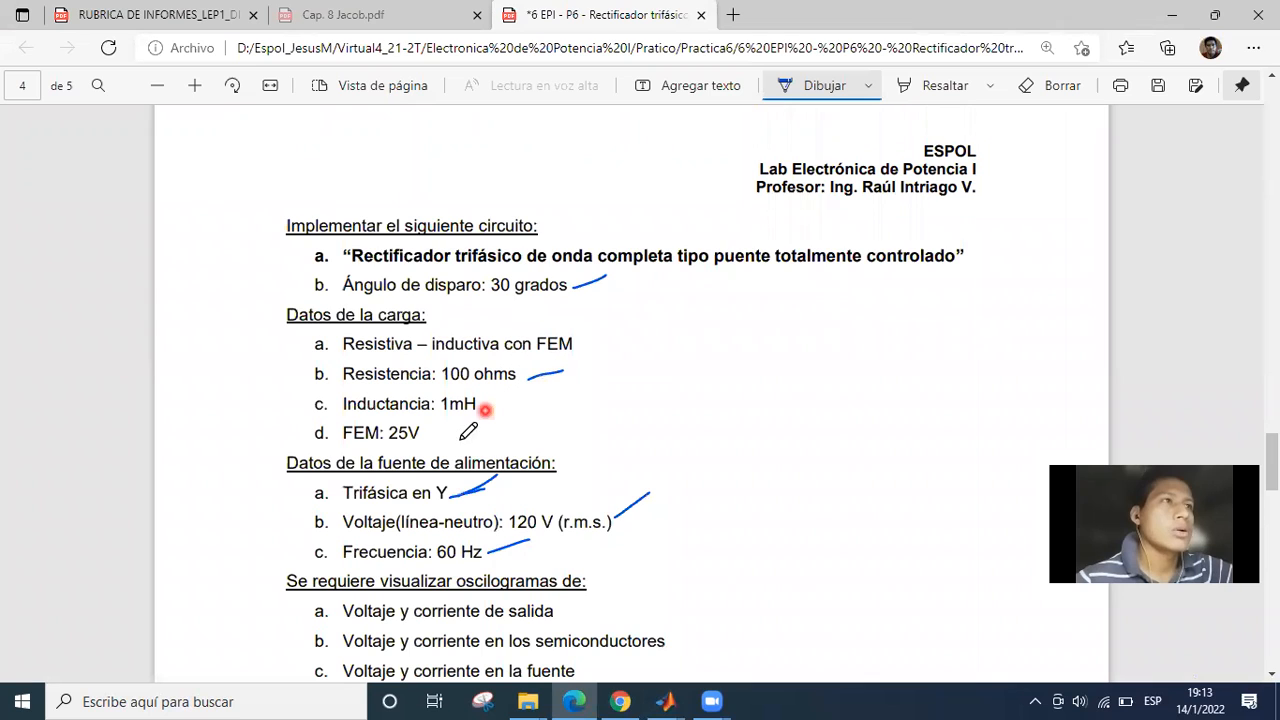
left_click_drag(485, 410, 518, 398)
left_click_drag(435, 437, 471, 425)
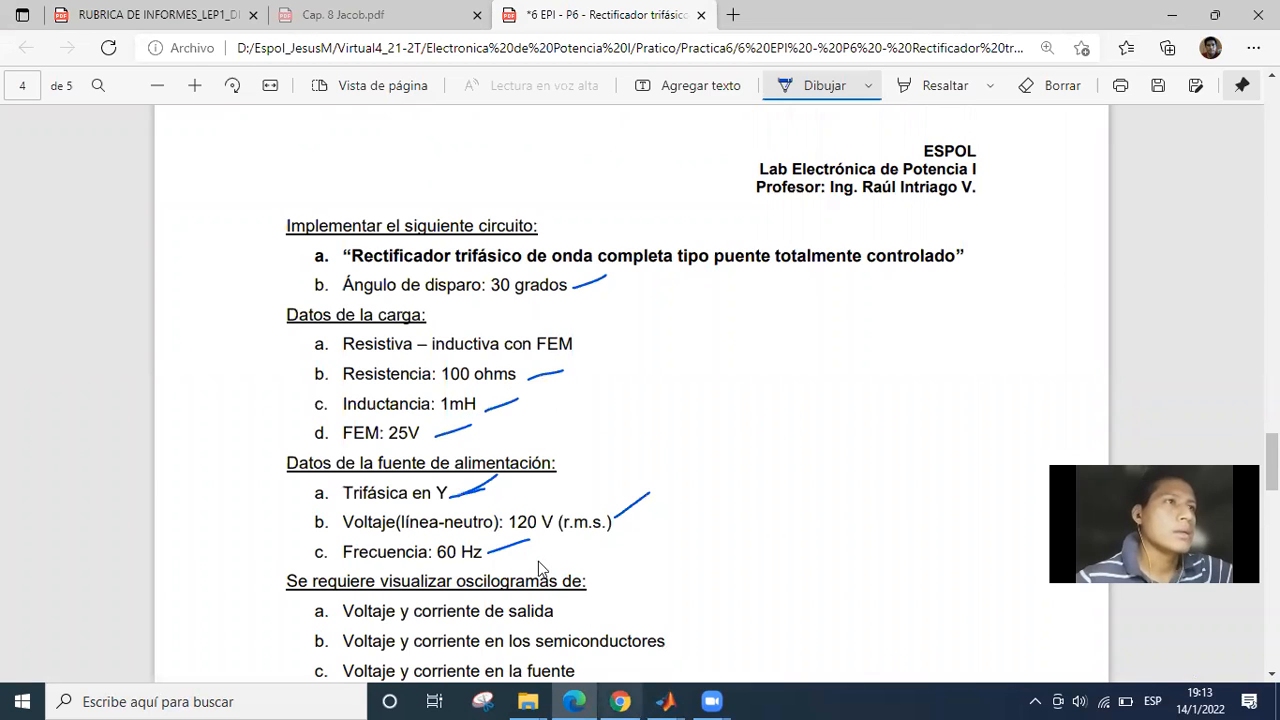
Return to Simulink, open the load's Series RLC Branch parameters beside the block, and examine the branch type choices.
left_click(666, 702)
left_click(518, 616)
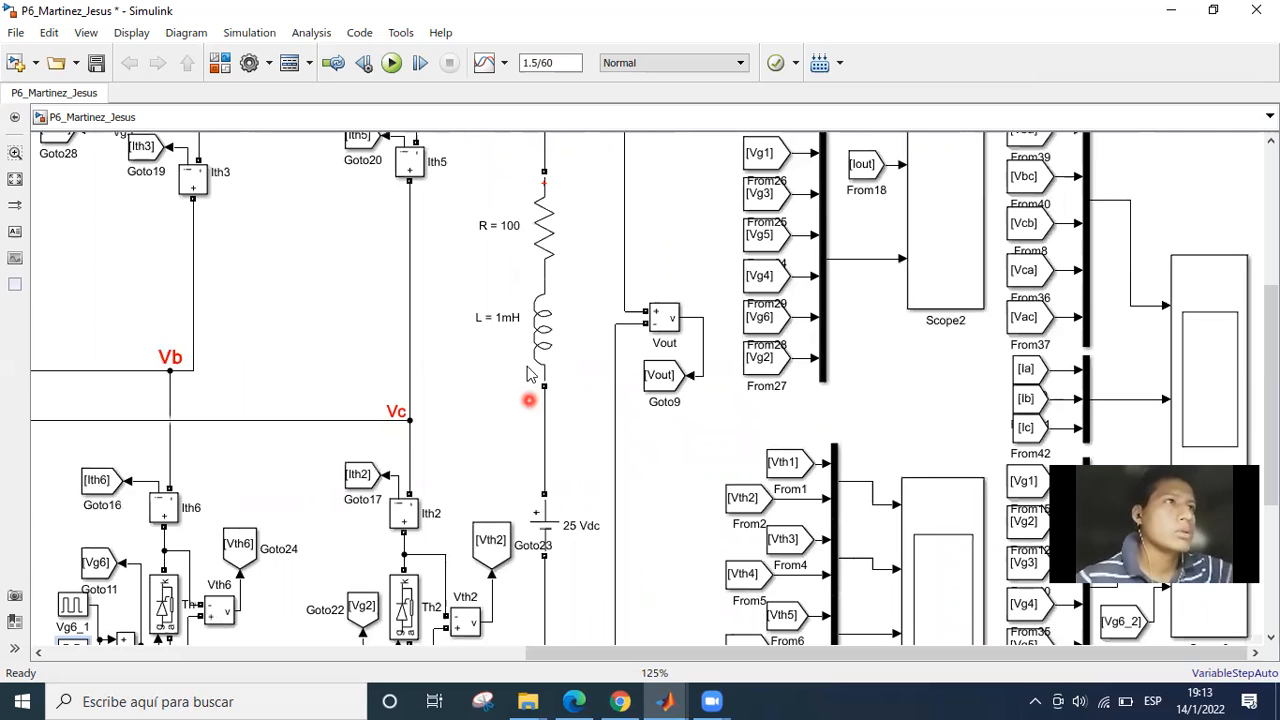
double_click(545, 252)
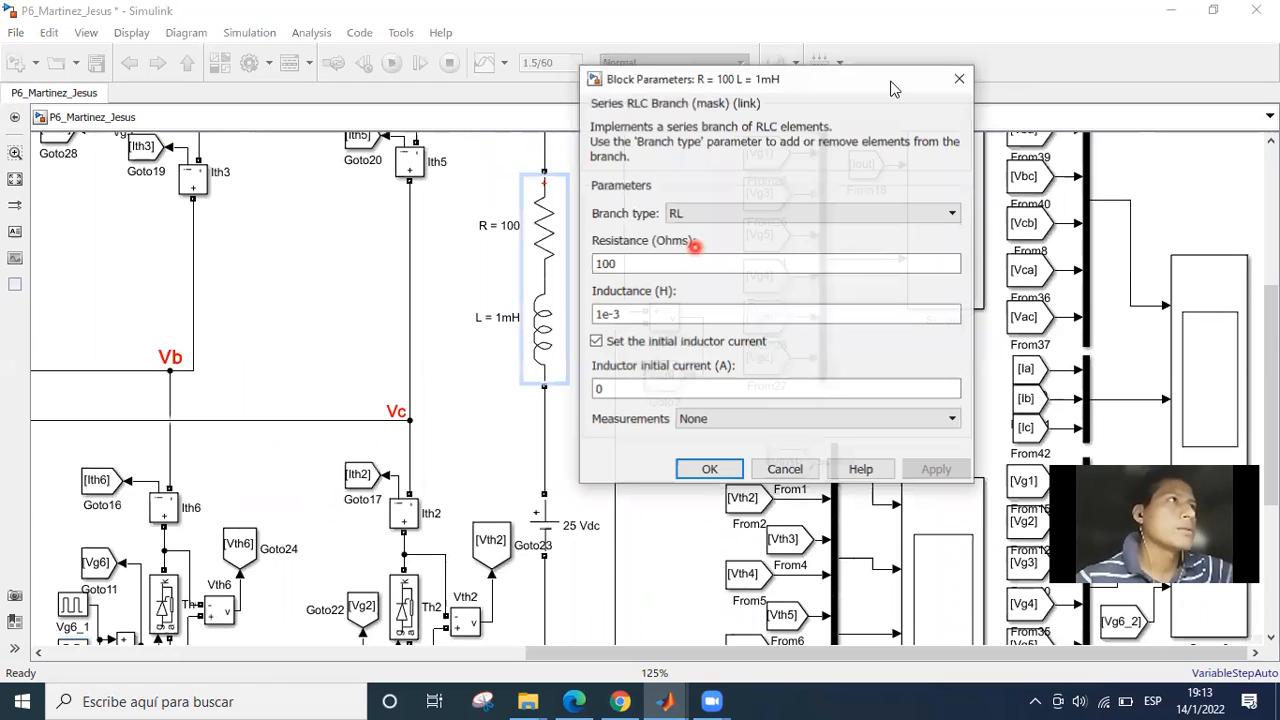
left_click_drag(893, 88, 875, 142)
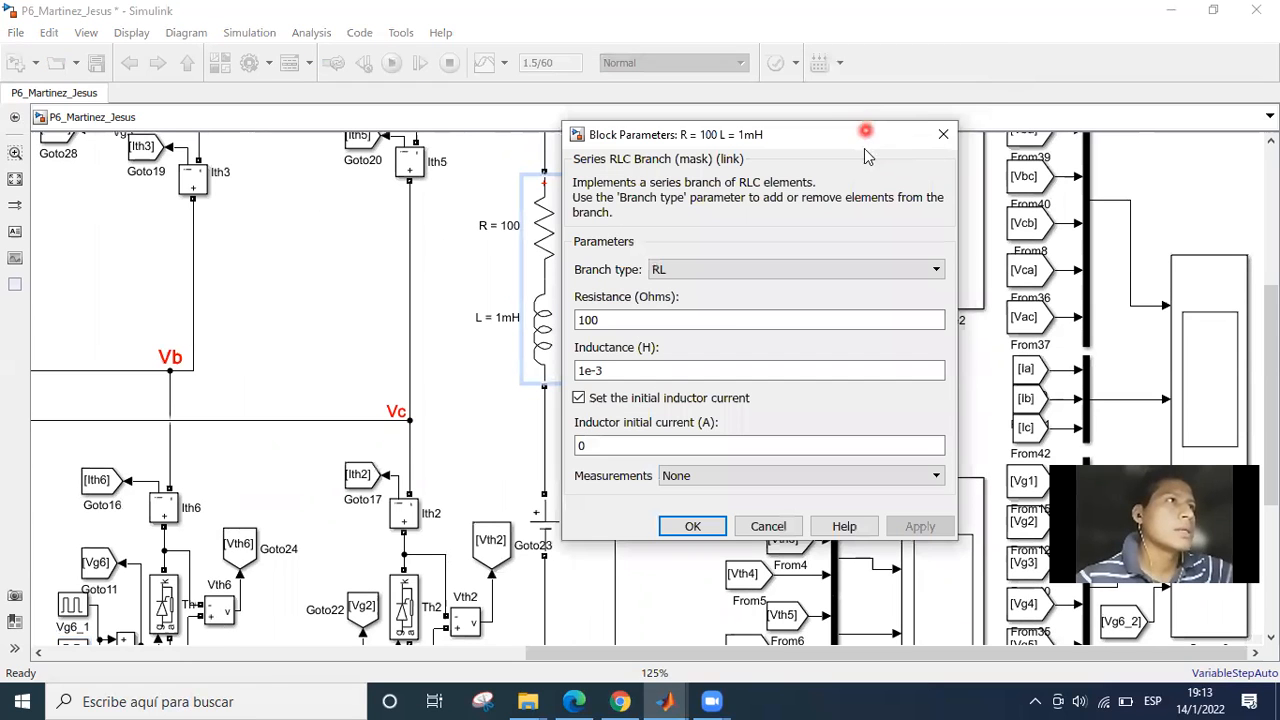
left_click(946, 244)
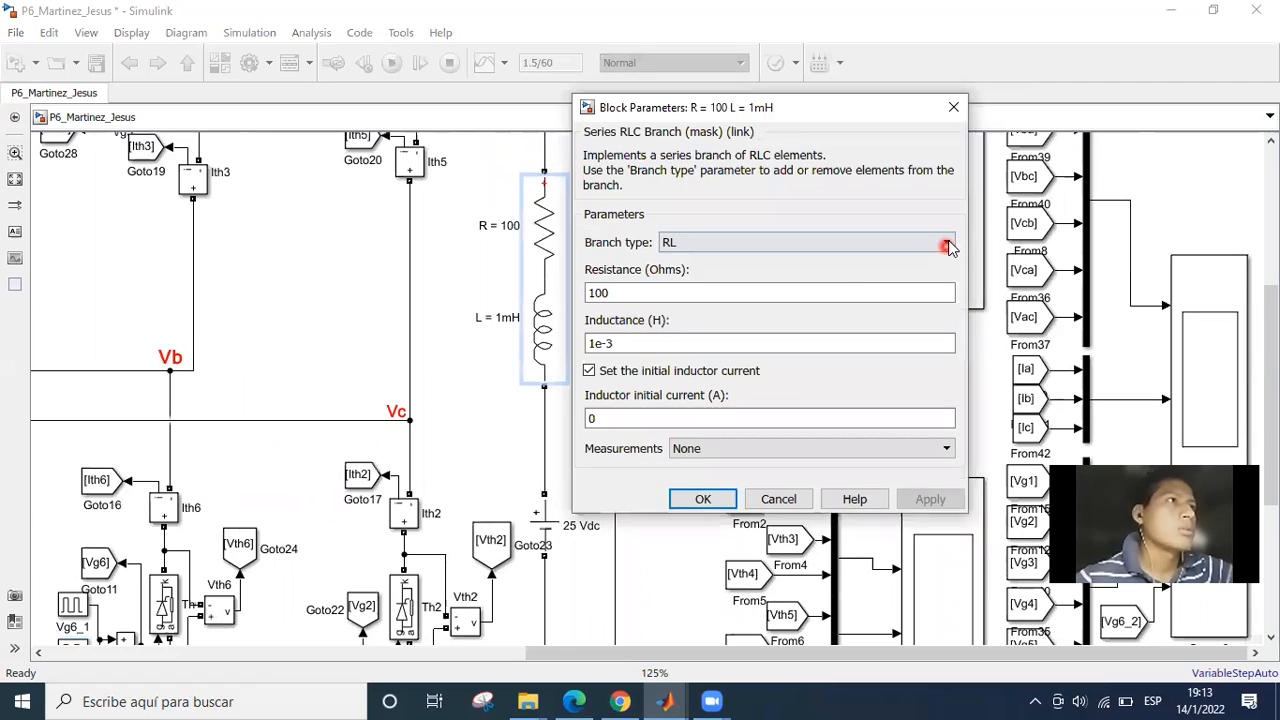
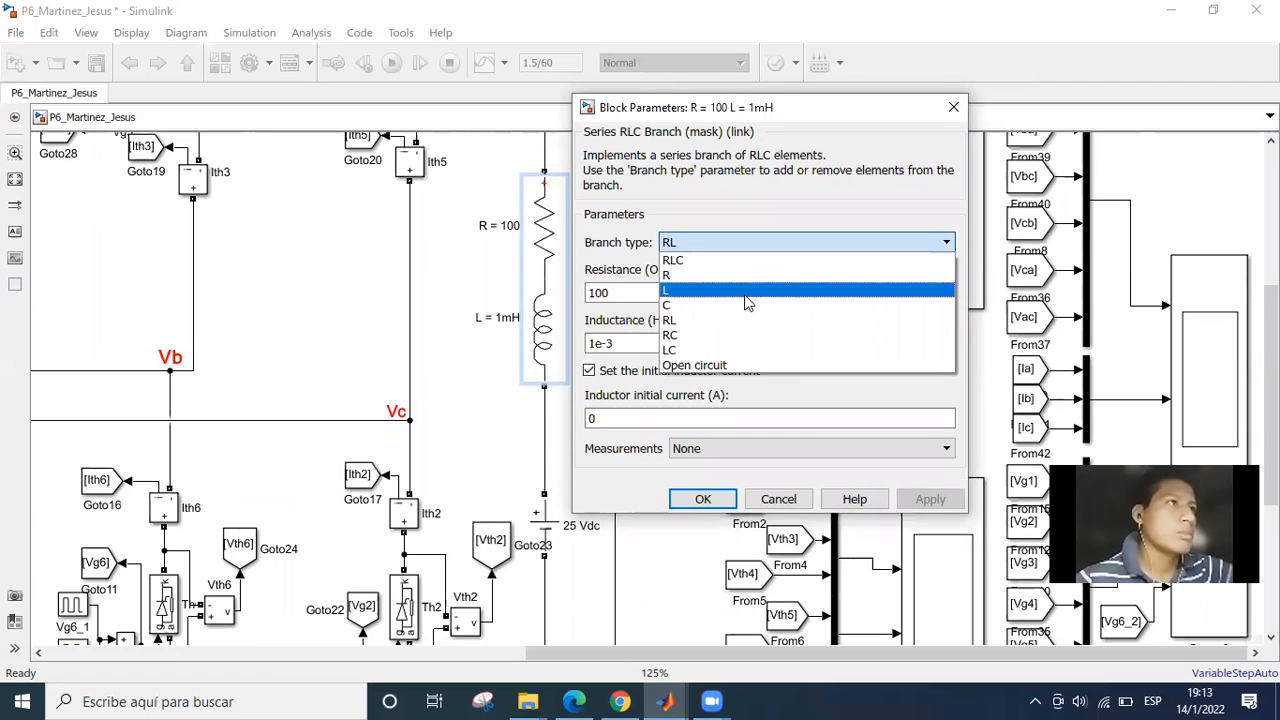
Keep the load's RL branch type, review its resistance, inductance and initial inductor current, and accept the parameters.
left_click(678, 250)
double_click(621, 293)
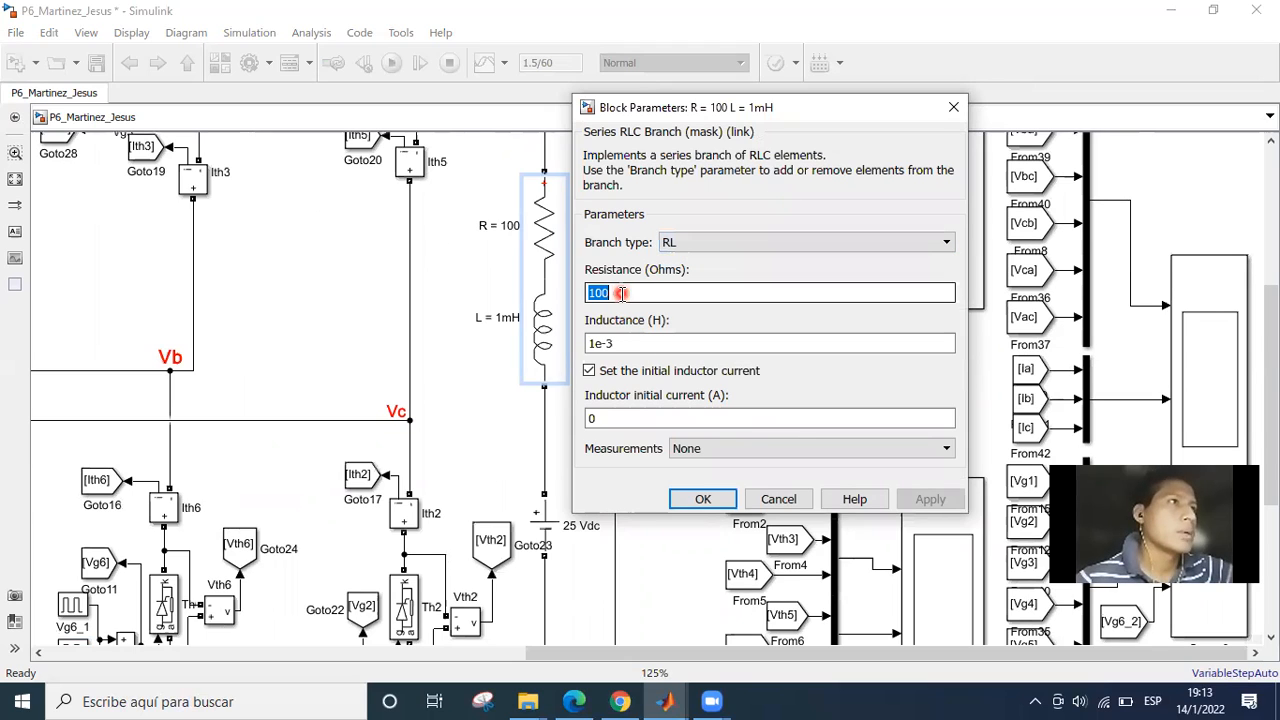
left_click(637, 343)
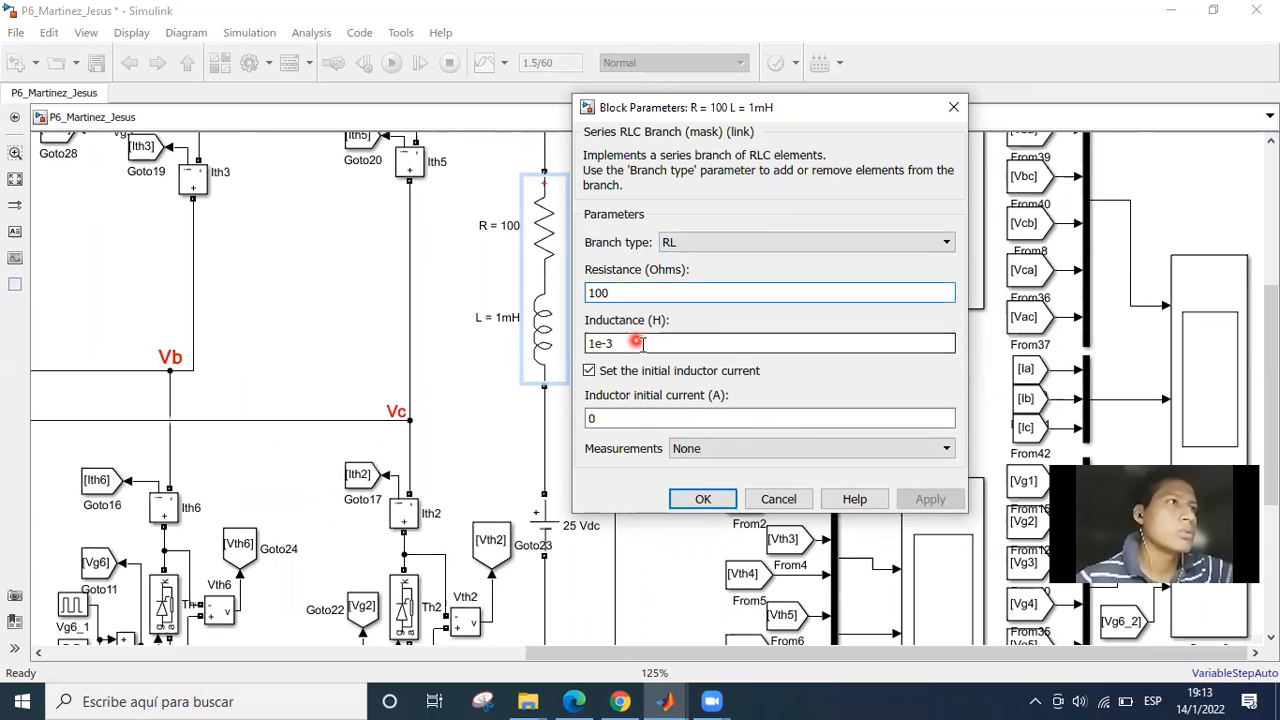
double_click(638, 343)
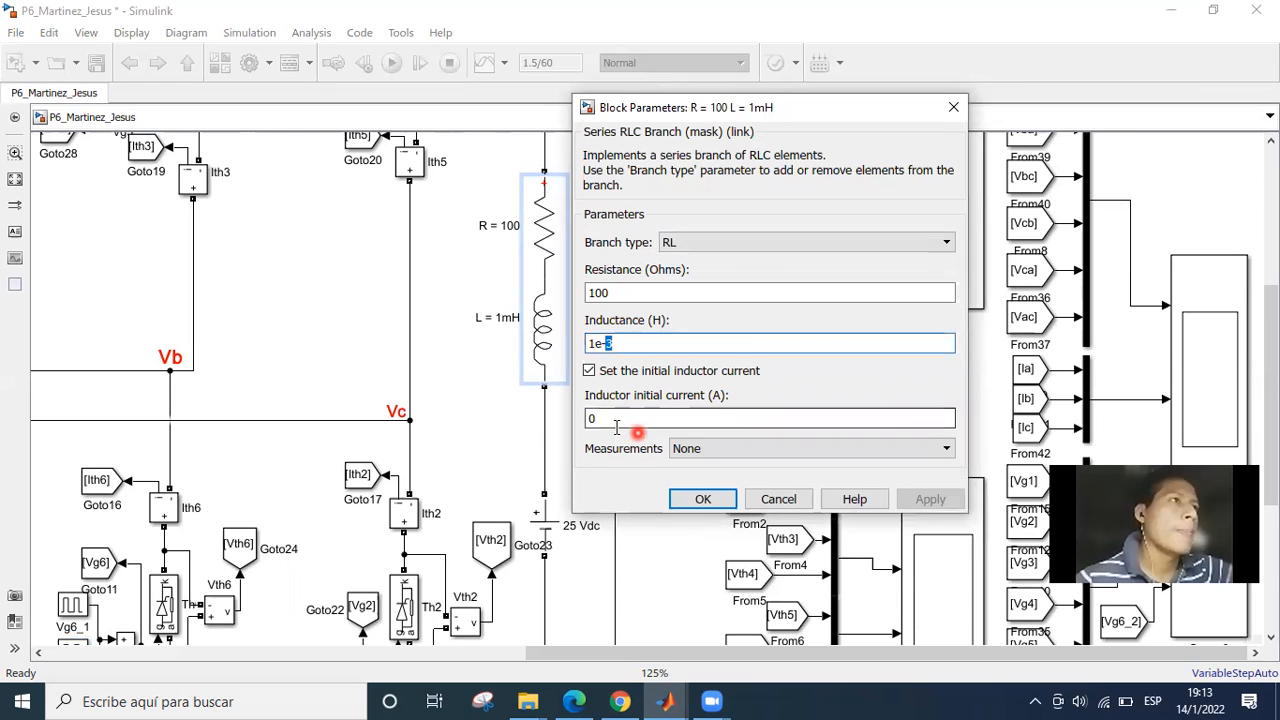
double_click(892, 413)
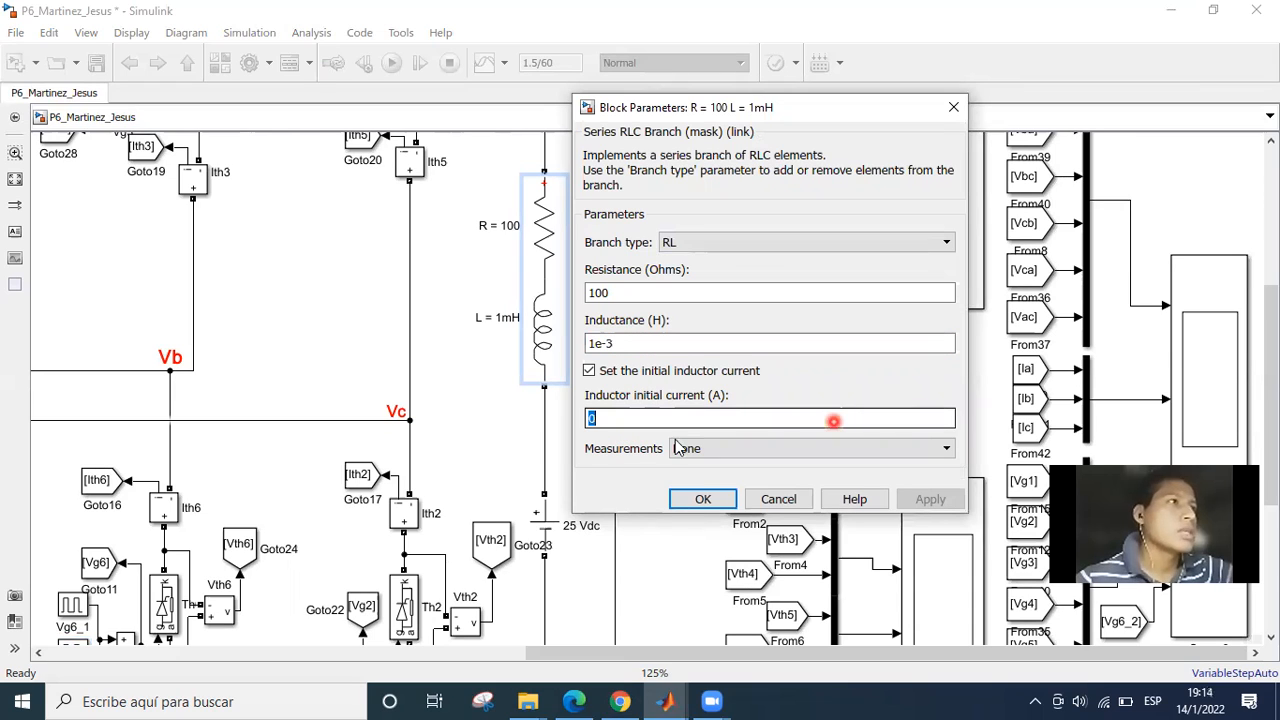
left_click(716, 503)
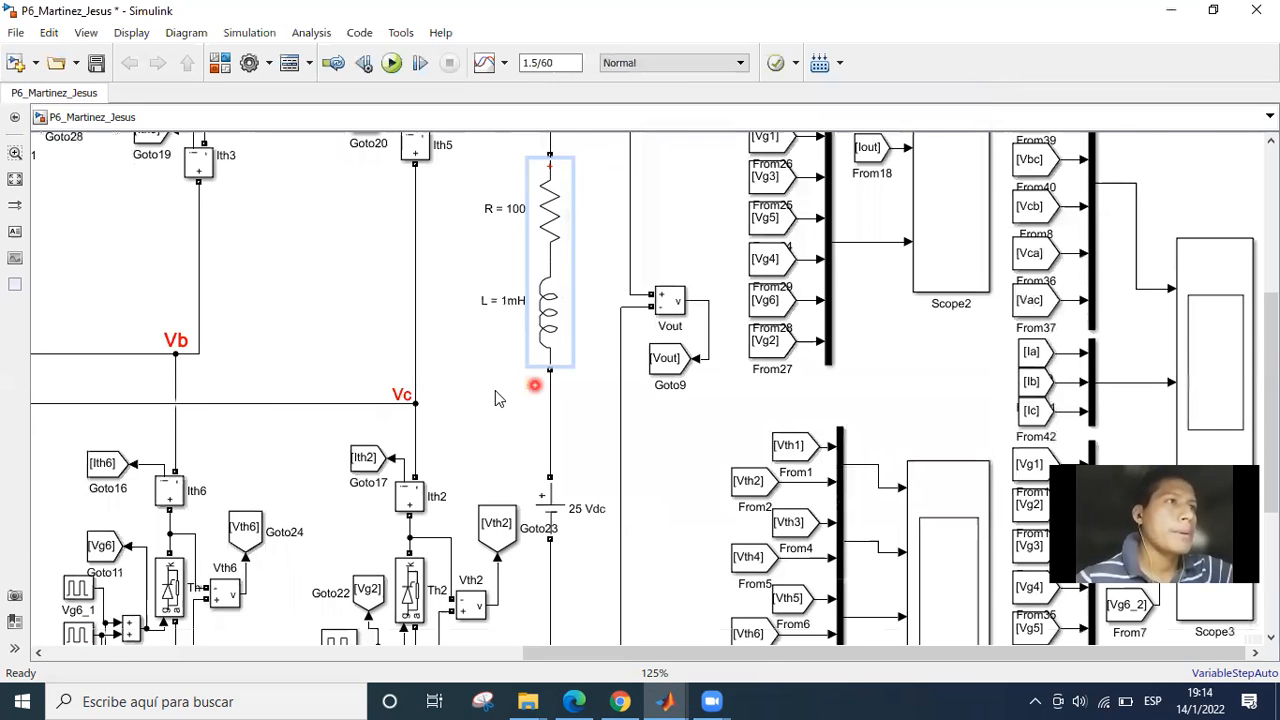
Shift the Vth2 Goto tag beside the 25 Vdc source slightly away from the source.
scroll(495, 390, "down", 3)
left_click(493, 391)
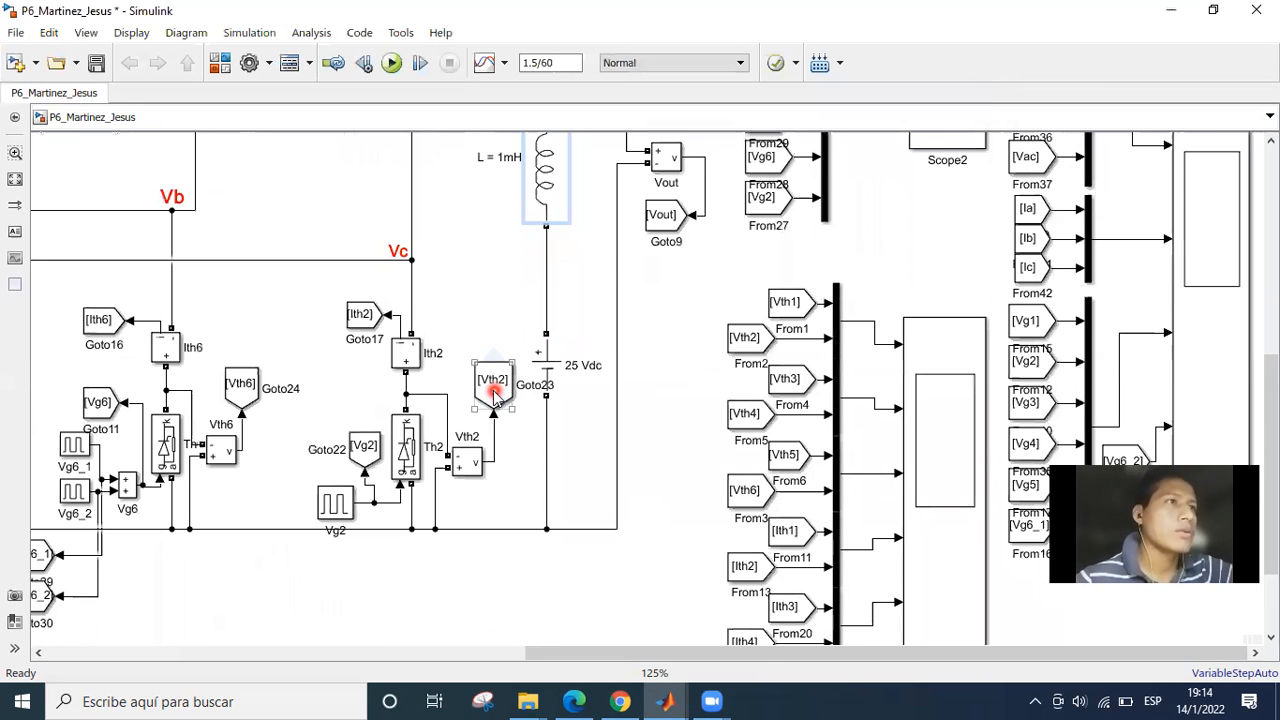
left_click_drag(494, 391, 482, 391)
left_click(516, 437)
Open the 25 Vdc source's parameters clear of the block, check its amplitude and accept them.
left_click(550, 362)
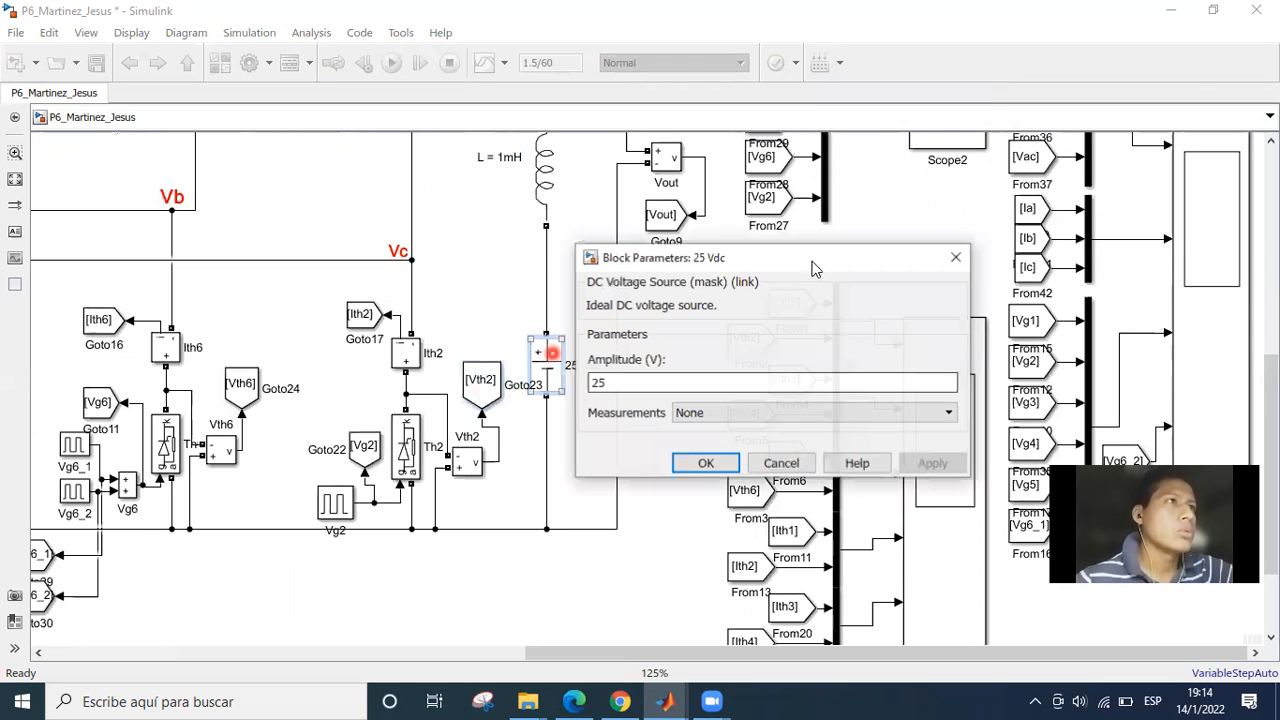
left_click(818, 260)
left_click_drag(818, 260, 810, 177)
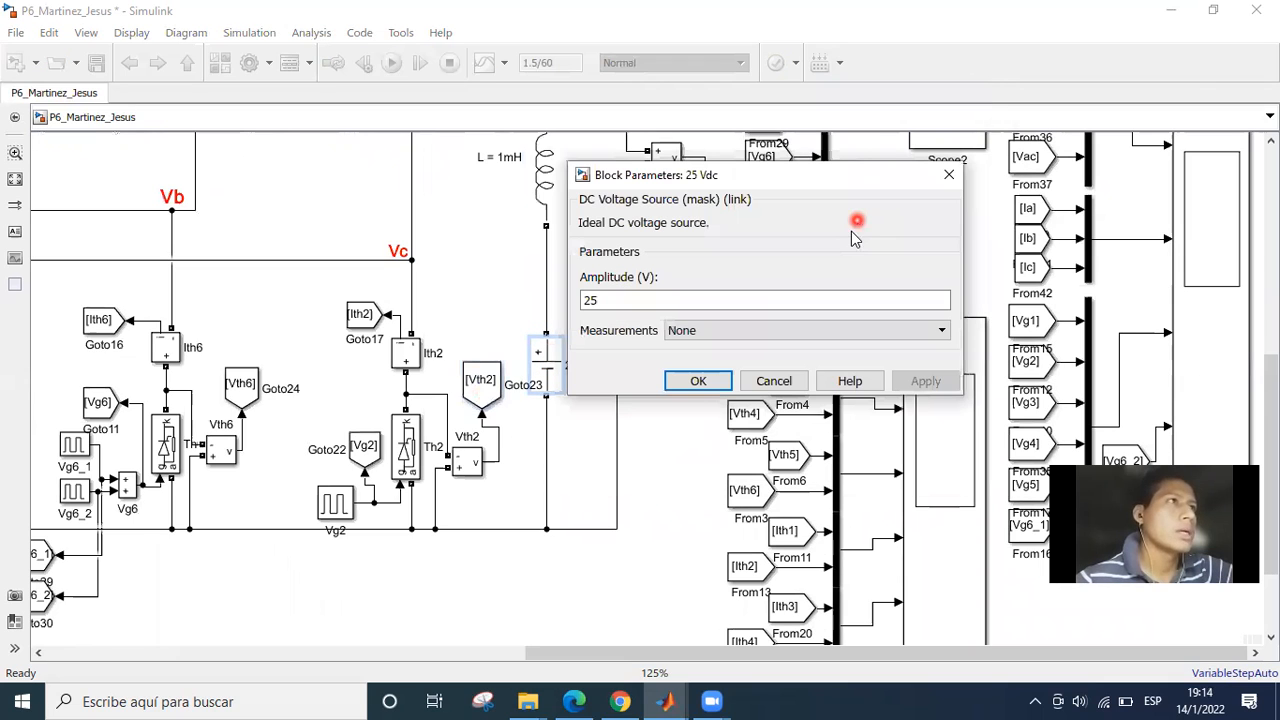
double_click(635, 286)
left_click(693, 364)
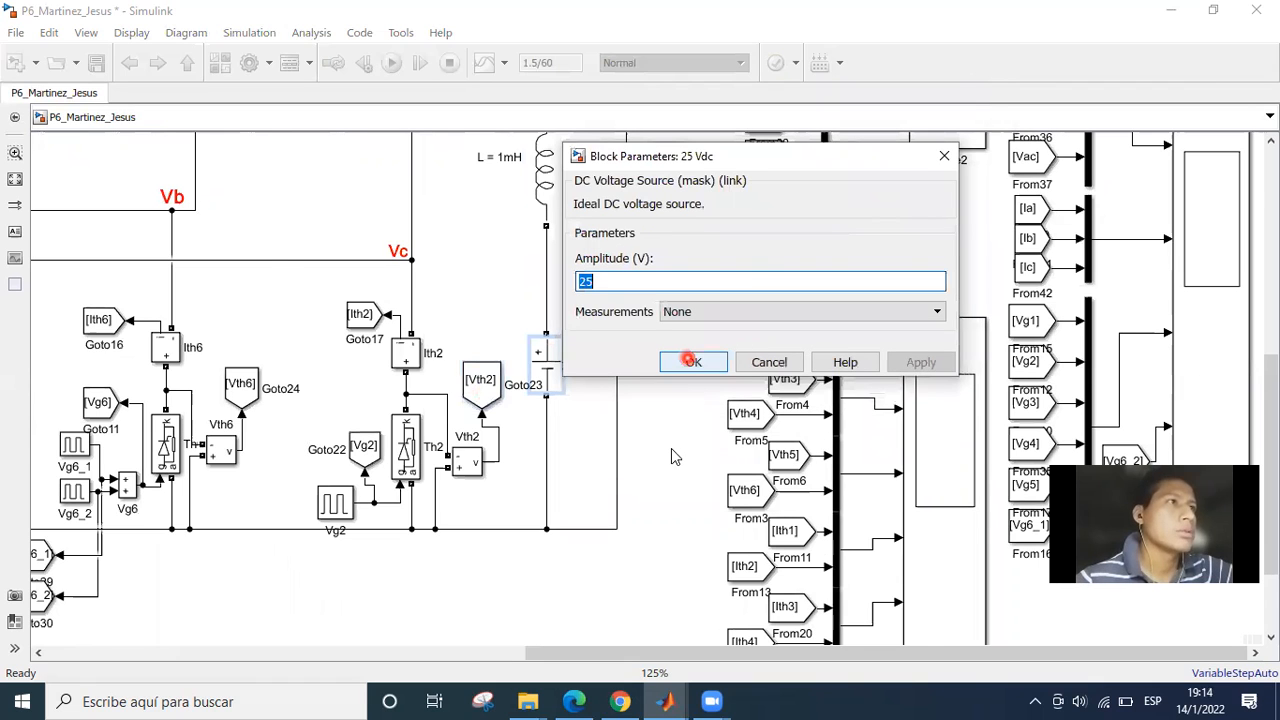
Survey the rectifier model, its load branch and the signal groups feeding the scopes.
left_click(671, 448)
scroll(669, 415, "down", 3)
left_click_drag(669, 415, 579, 512)
left_click_drag(594, 376, 562, 374)
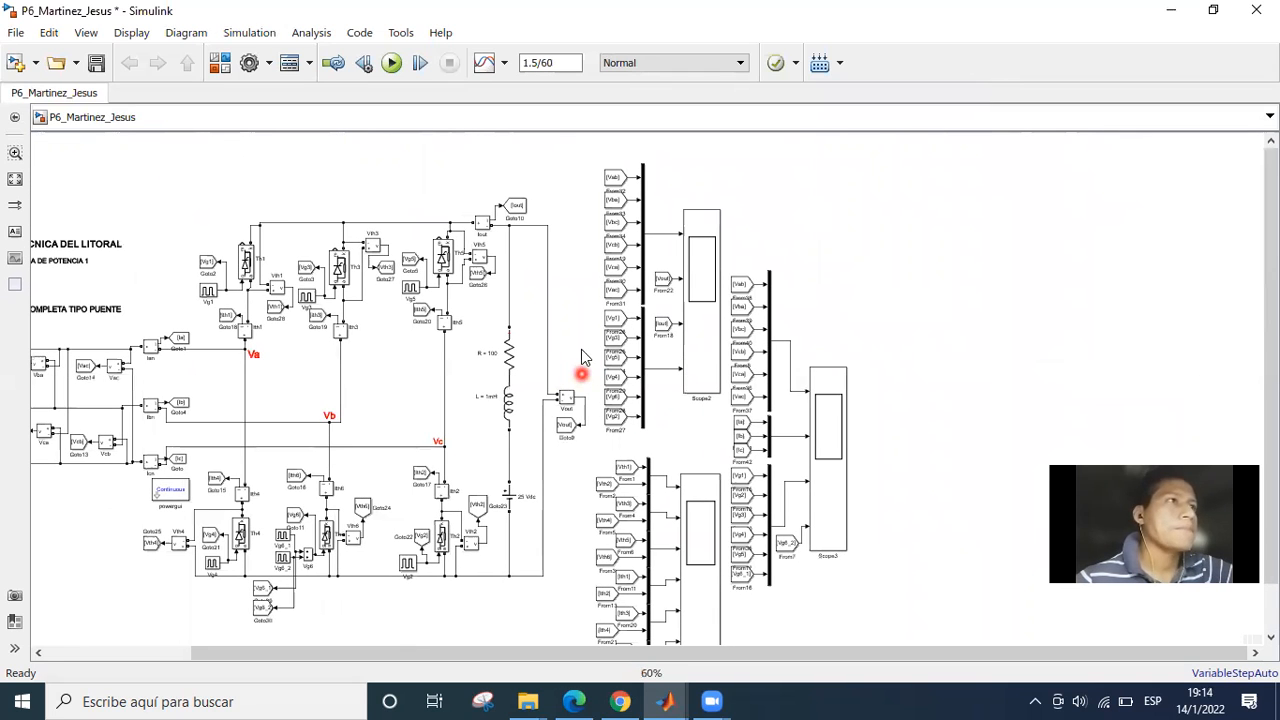
scroll(605, 328, "up", 3)
left_click(601, 321)
left_click_drag(601, 321, 567, 326)
Switch to the assignment PDF in Edge and mark the "Voltaje y corriente de salida" oscillogram requirement with a pen tick.
left_click(572, 697)
scroll(455, 468, "down", 3)
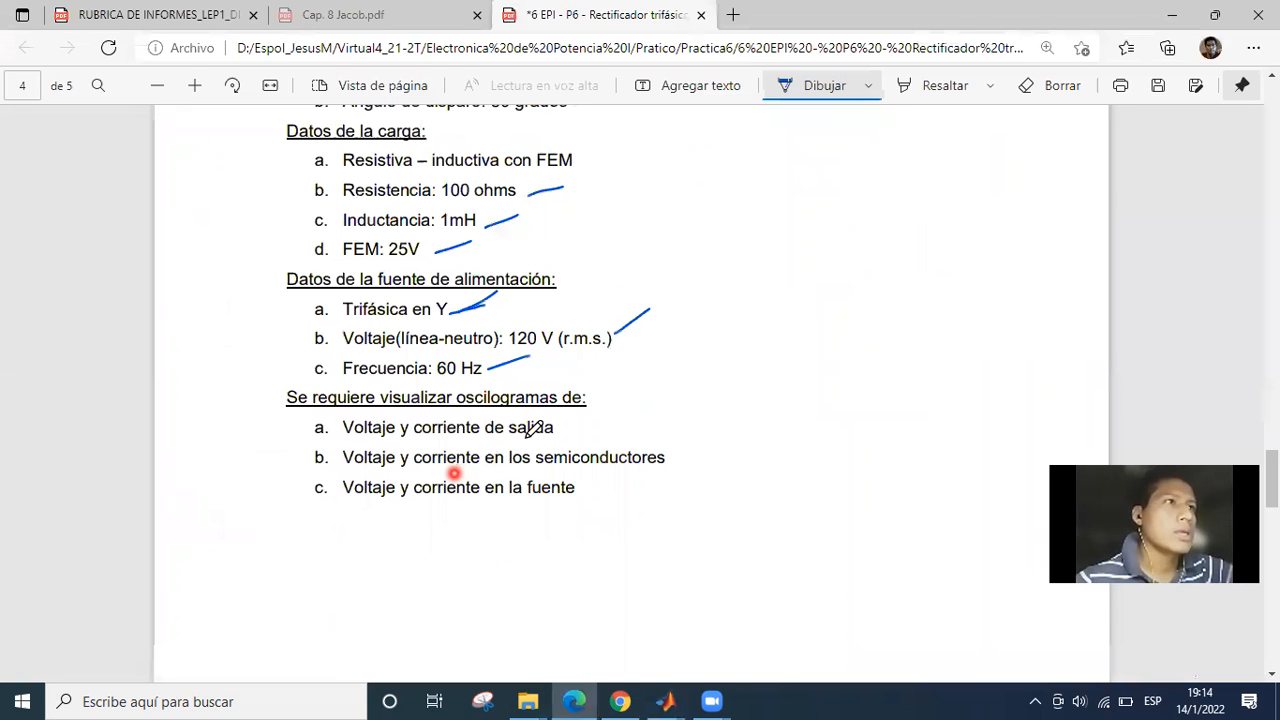
left_click_drag(556, 427, 614, 414)
Return to Simulink and examine the line voltages Vab to Vac and the Vout and Iout signals feeding Scope2.
left_click(652, 699)
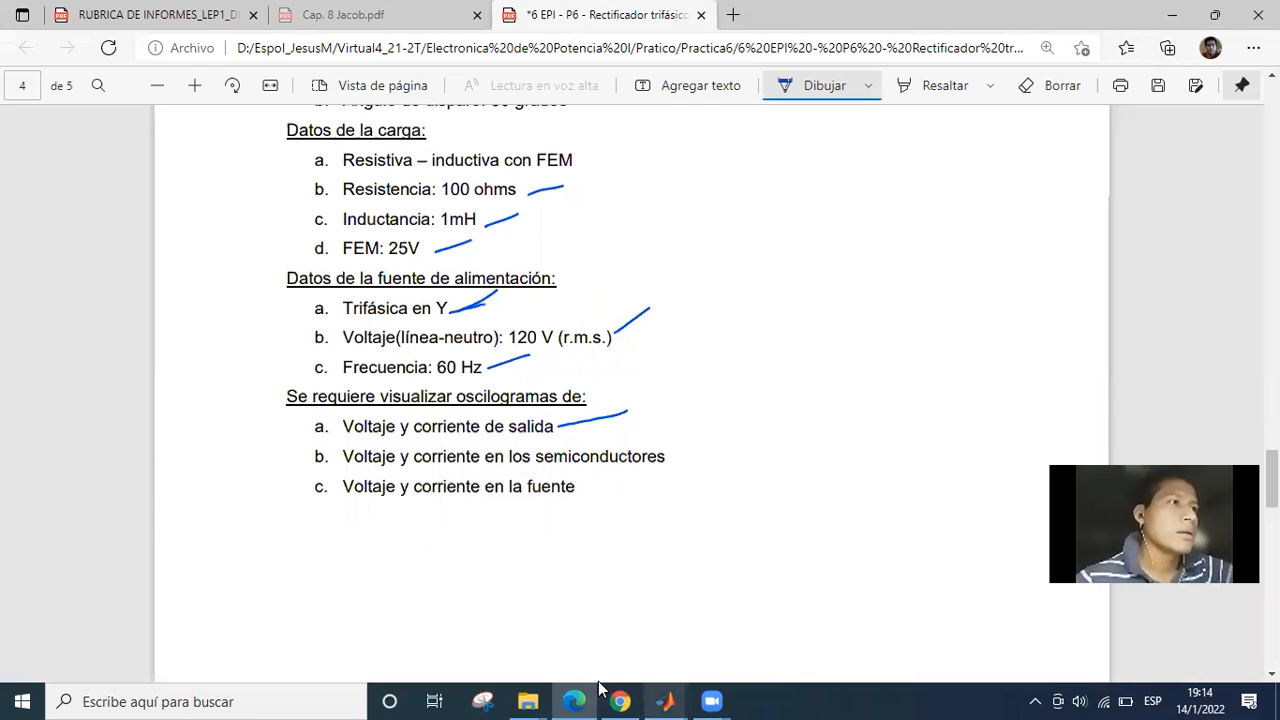
left_click_drag(608, 358, 683, 467)
scroll(683, 467, "down", 1)
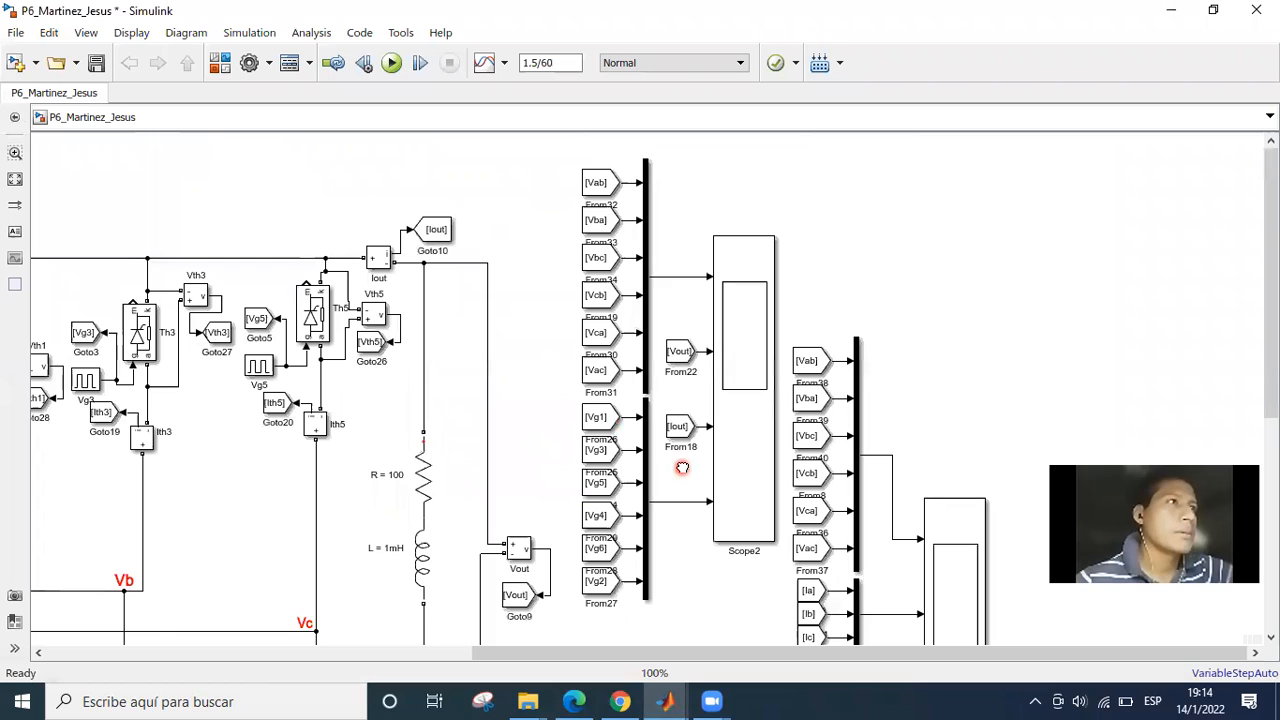
left_click(598, 238)
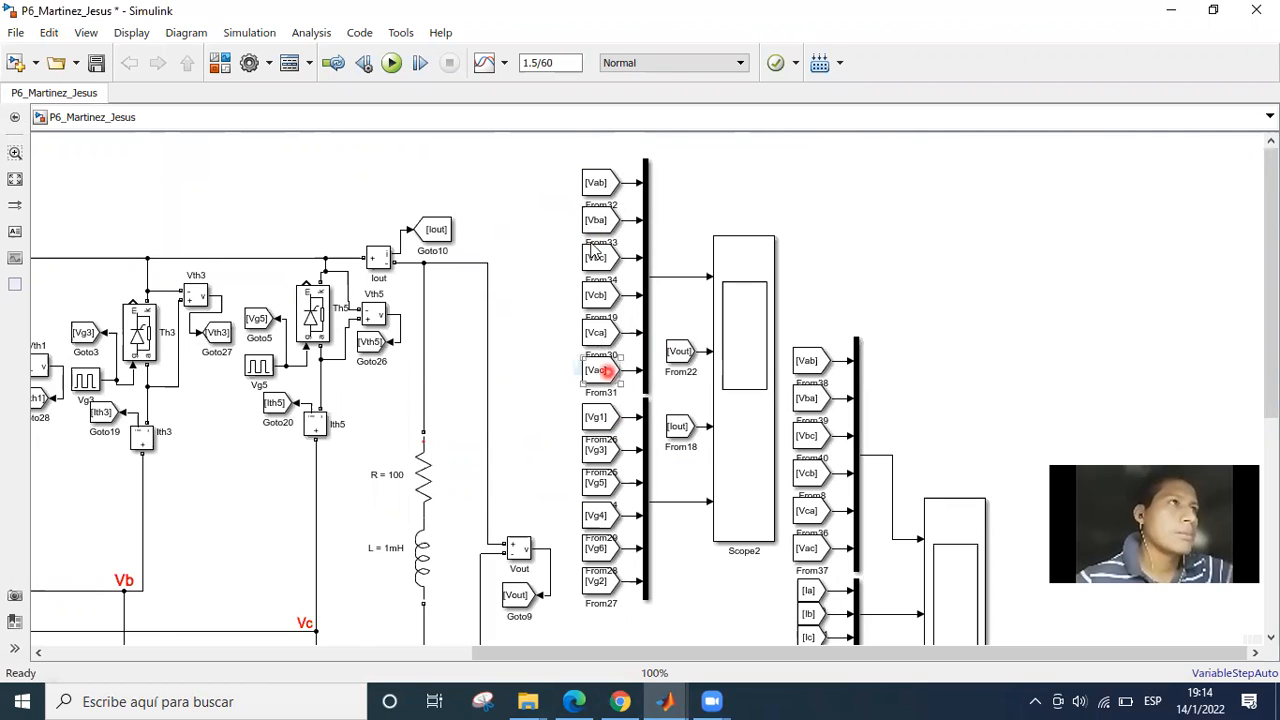
left_click(598, 186)
left_click(605, 373)
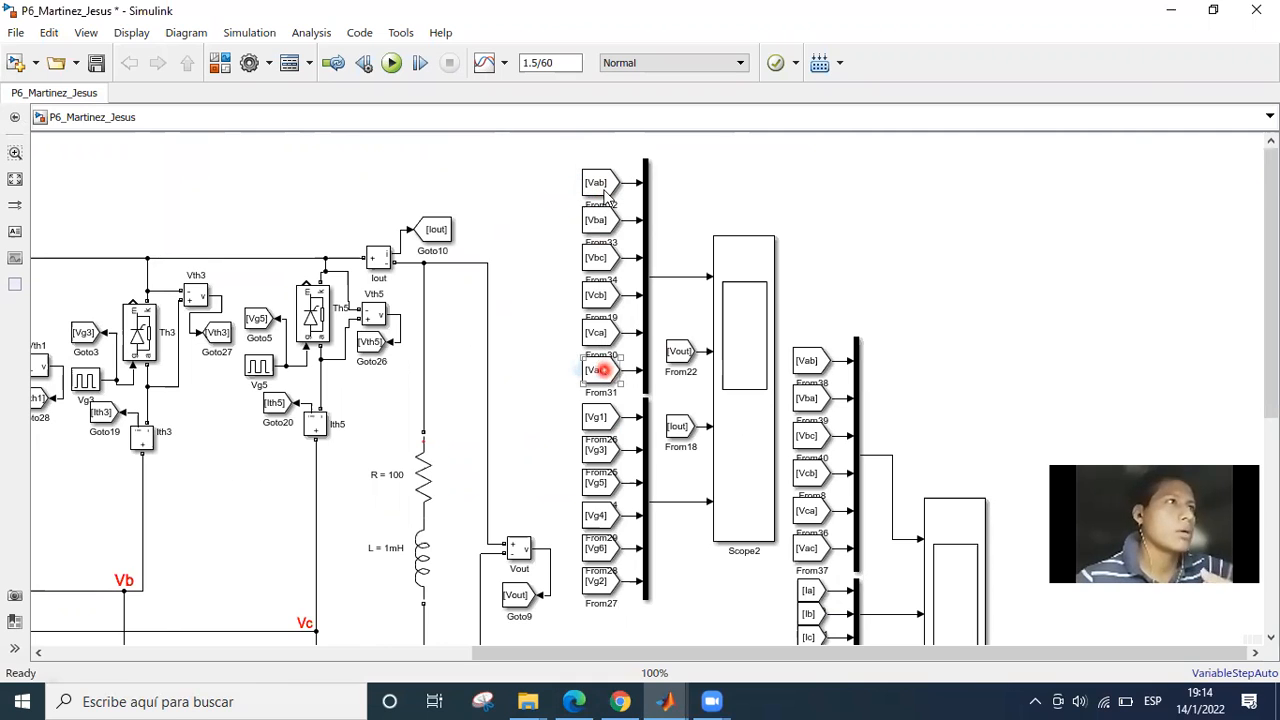
left_click(592, 302)
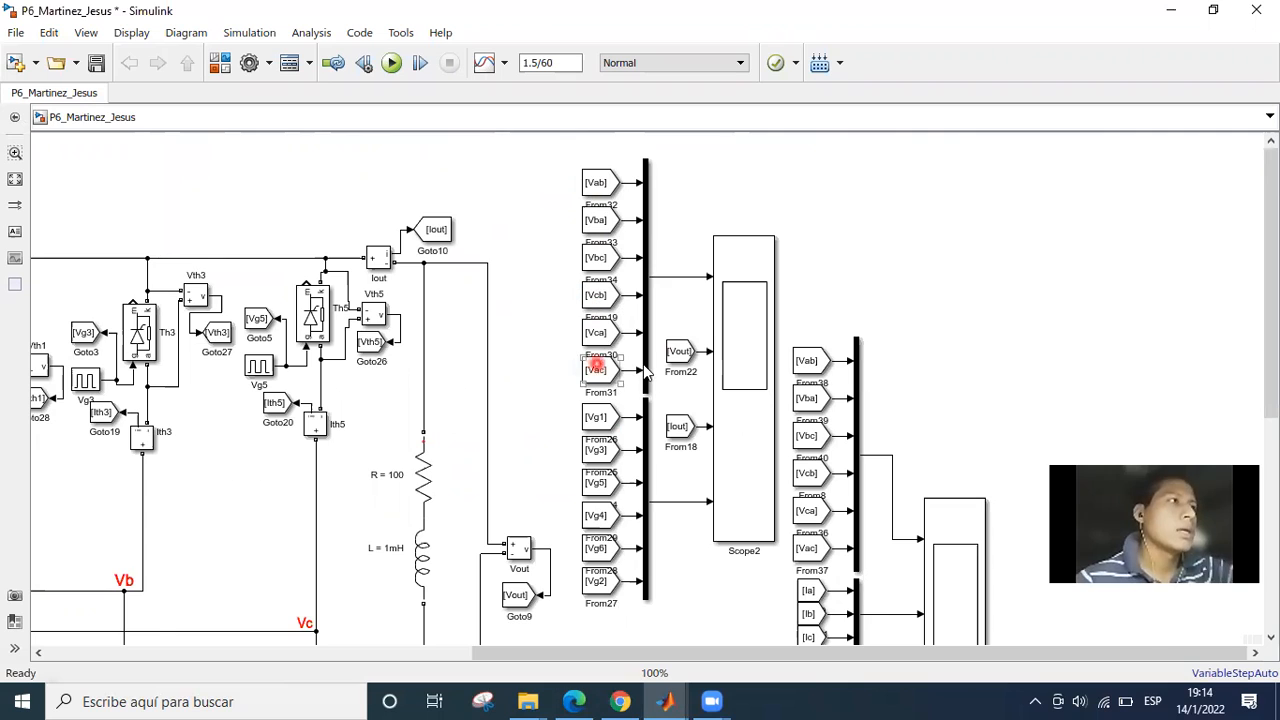
left_click(680, 367)
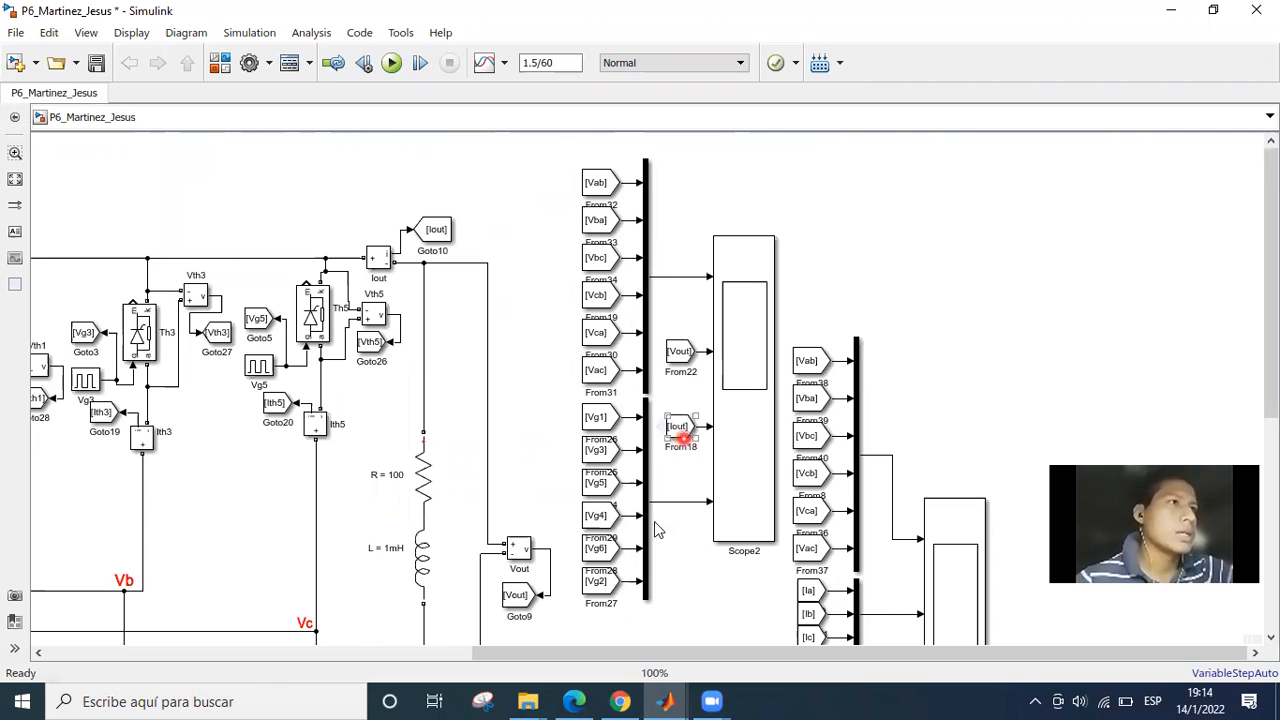
Examine the six gate pulse signals grouped into Scope2's last input.
left_click(597, 418)
left_click(608, 546)
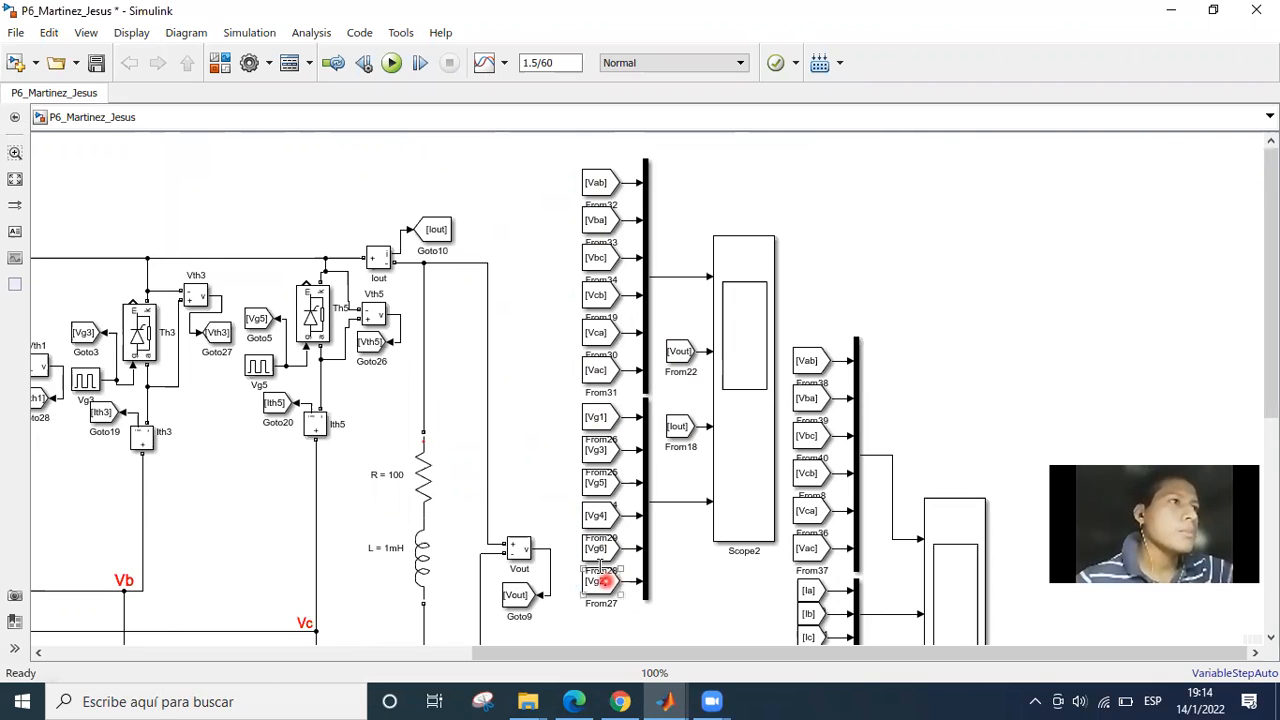
left_click(603, 516)
left_click(598, 583)
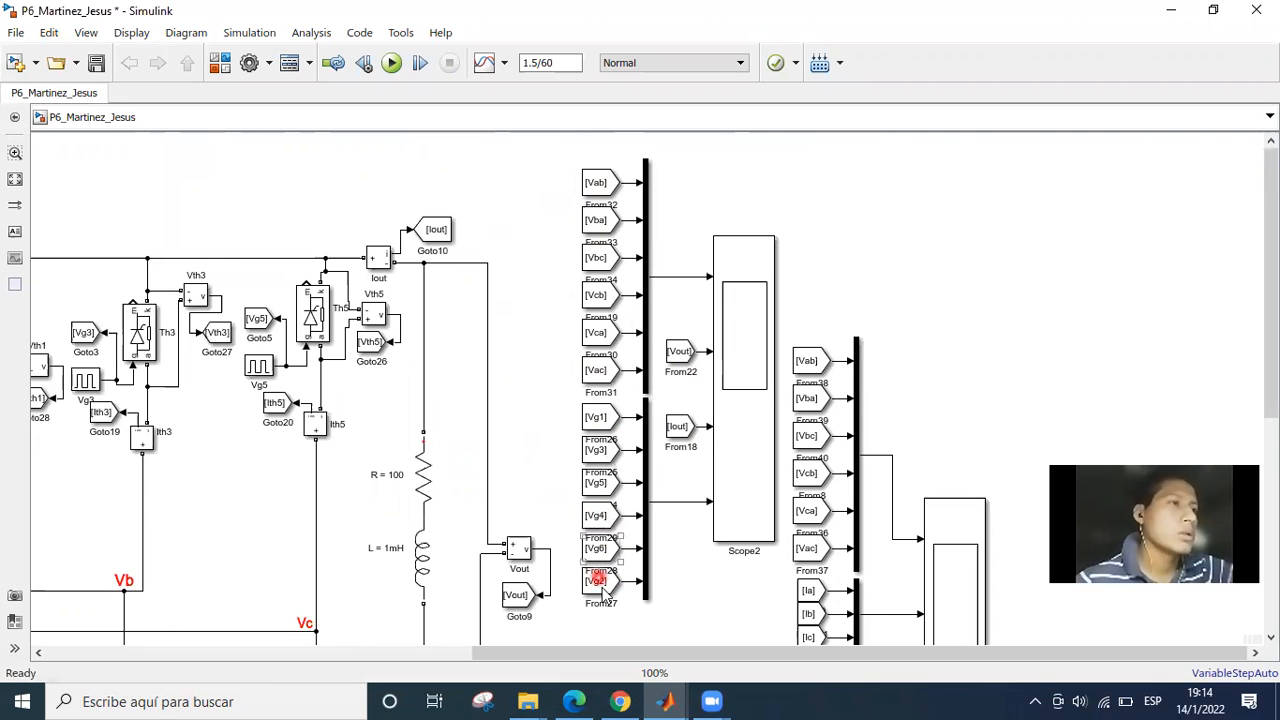
left_click(598, 550)
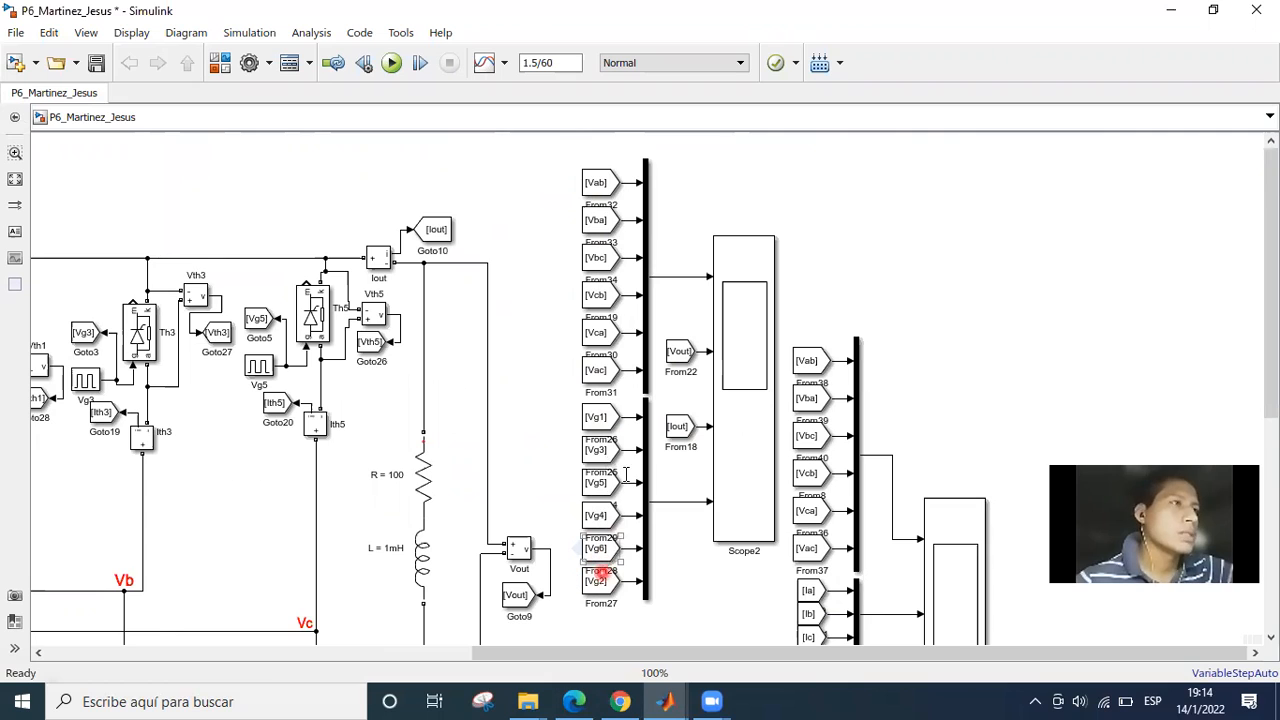
left_click(624, 473)
left_click(700, 488)
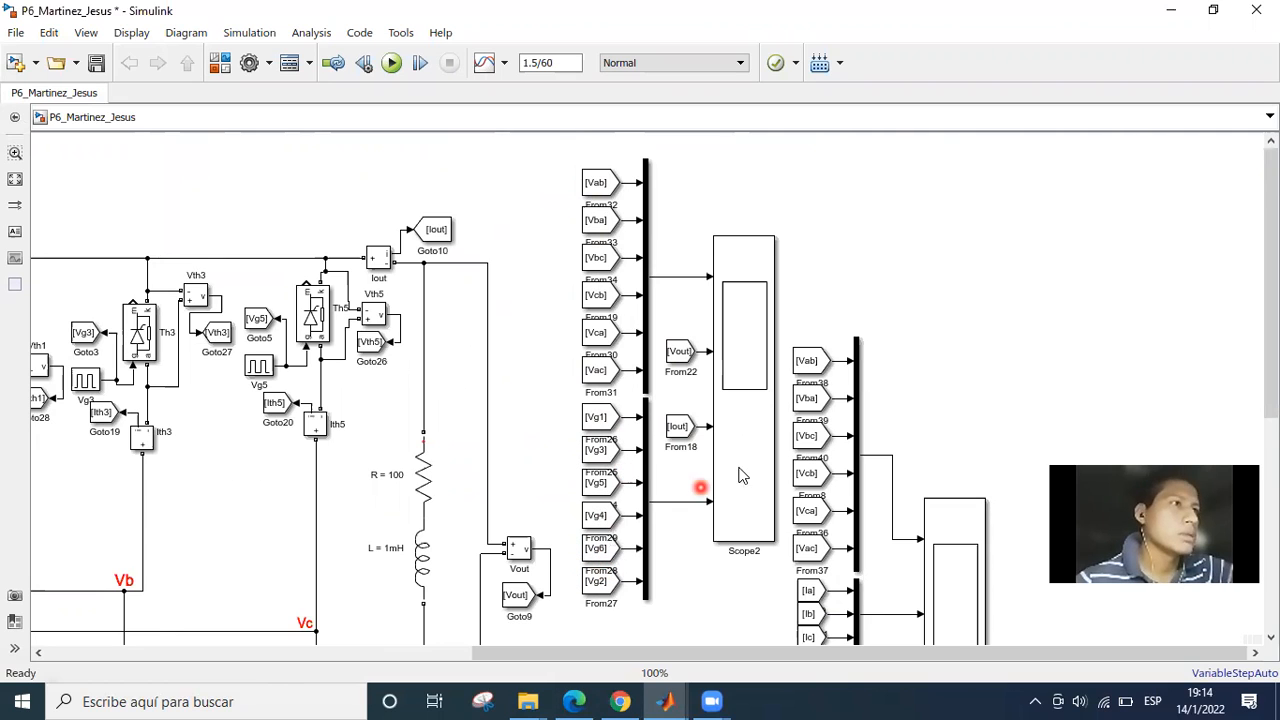
Open Scope2 and look over its line voltage, output voltage, output current and pulse voltage displays.
left_click(752, 440)
double_click(752, 440)
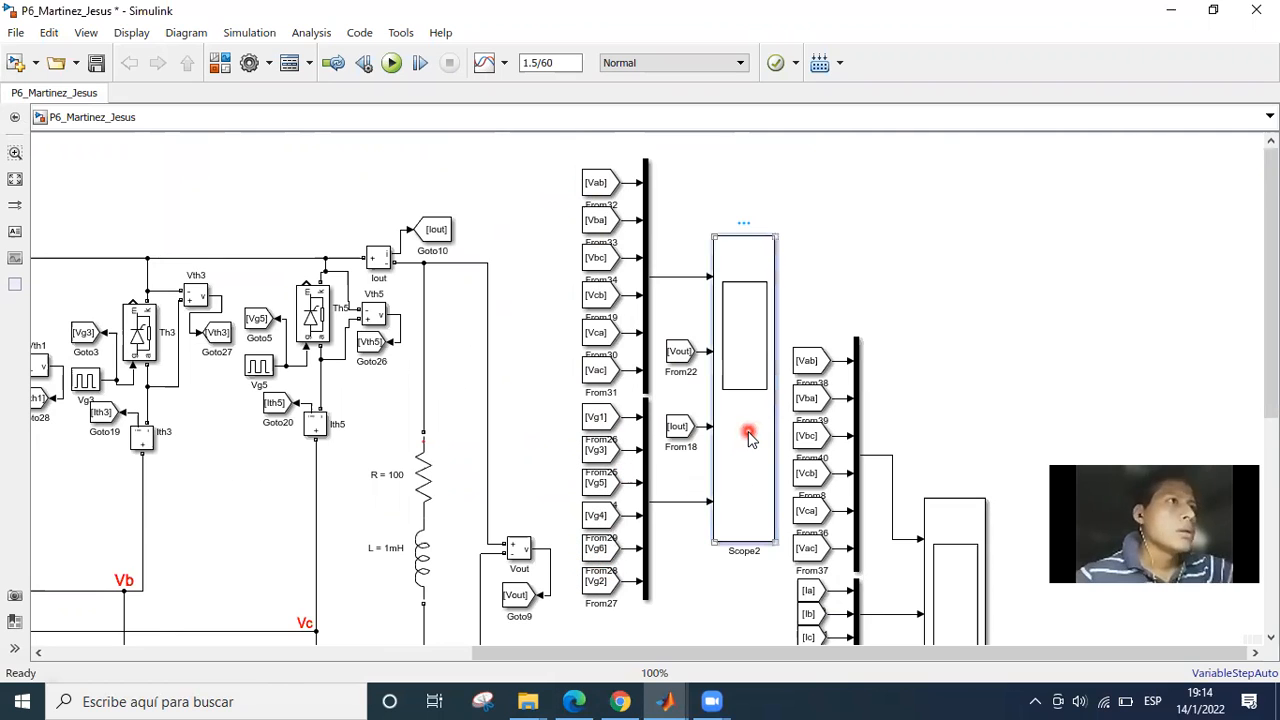
left_click(528, 272)
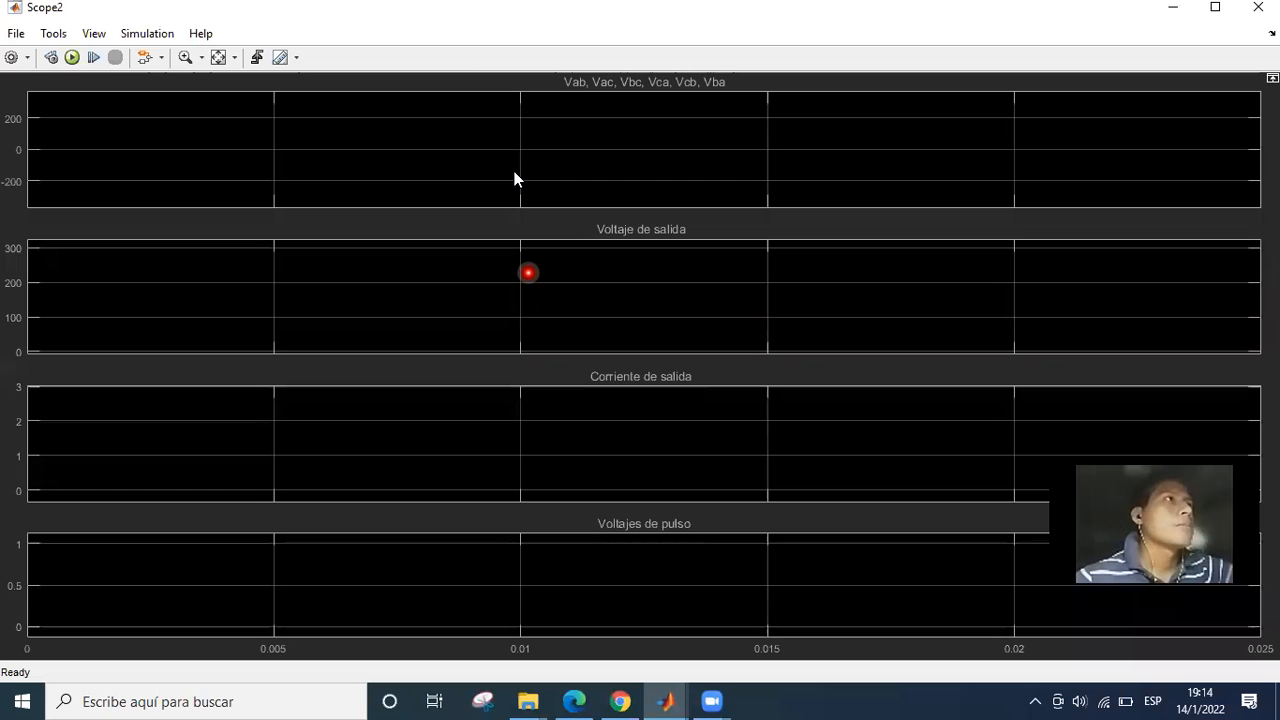
left_click(430, 134)
Turn on the cursor measurements in Scope2.
left_click(186, 57)
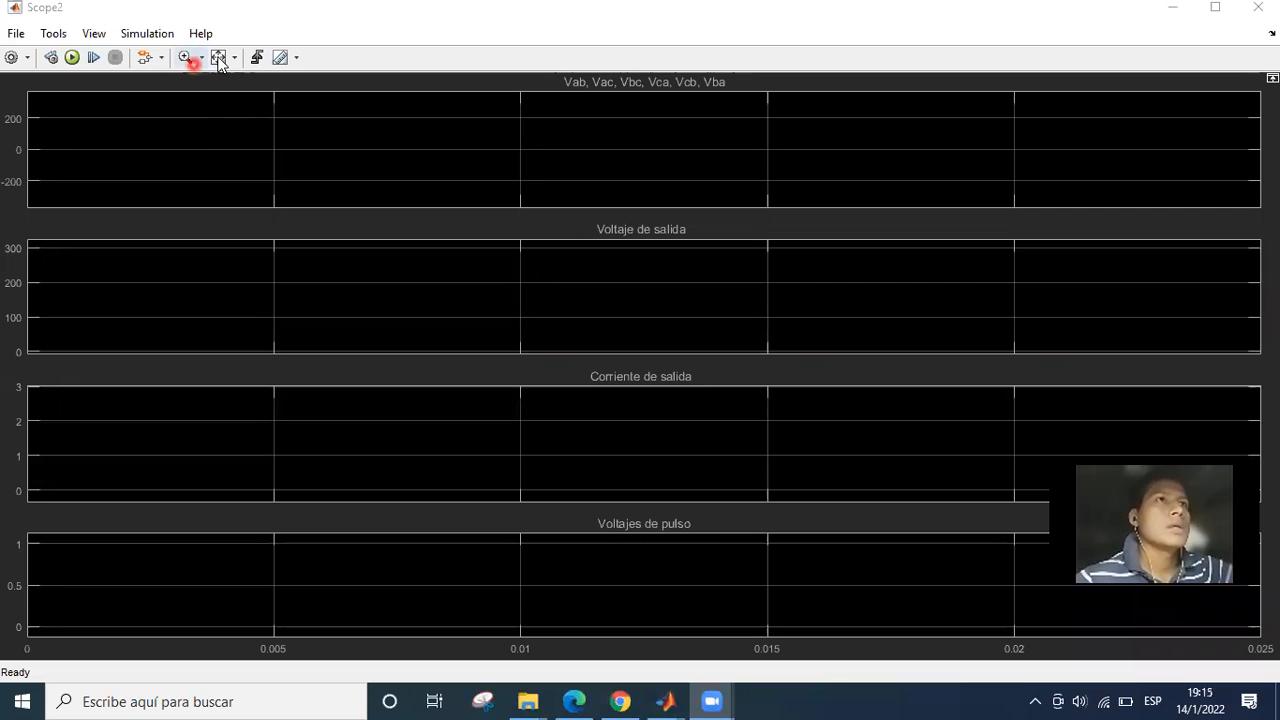
left_click(282, 57)
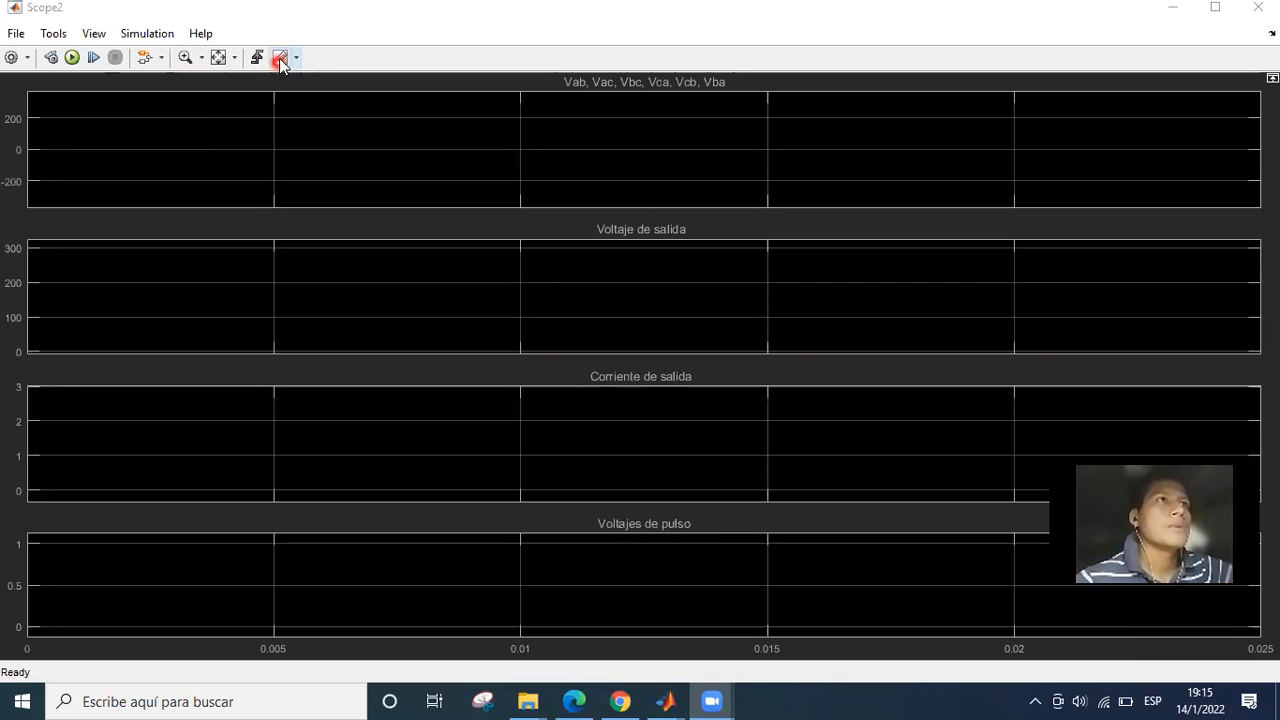
left_click(443, 106)
left_click(676, 172)
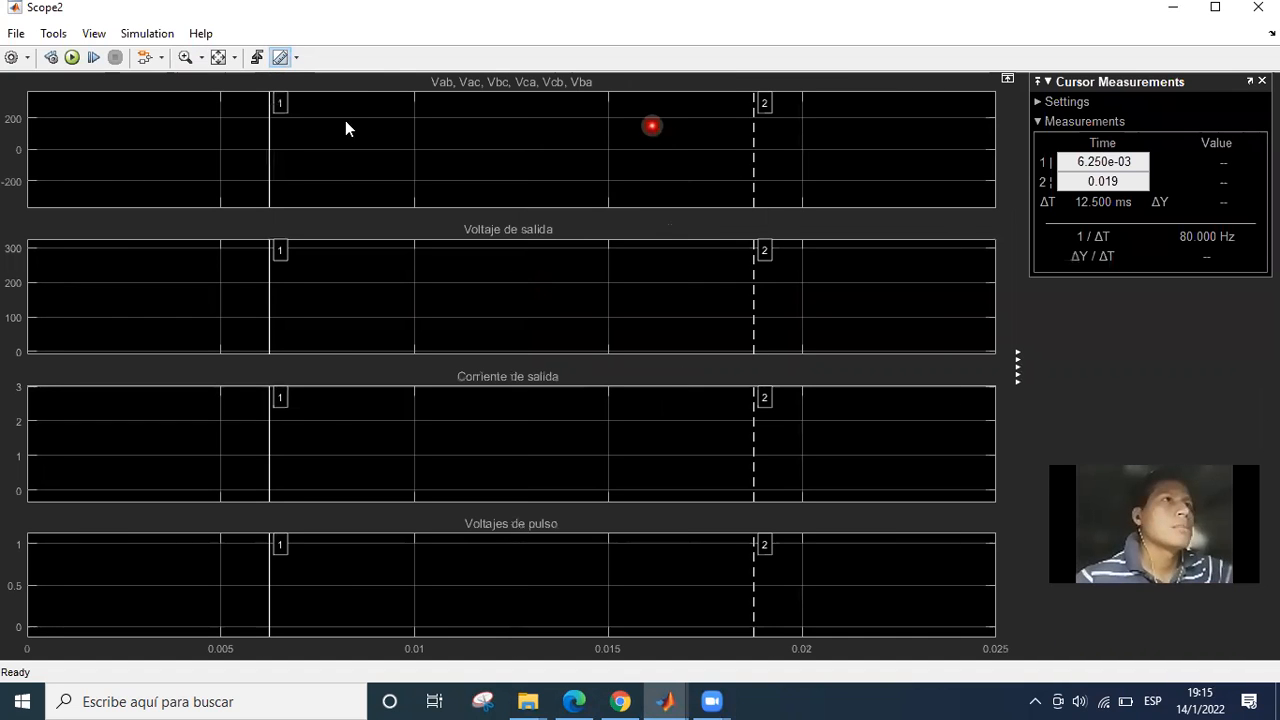
Move Scope2's measurement cursor 1 to about 1.632e-03 s and cursor 2 to about 4.243e-03 s.
left_click_drag(279, 104, 234, 104)
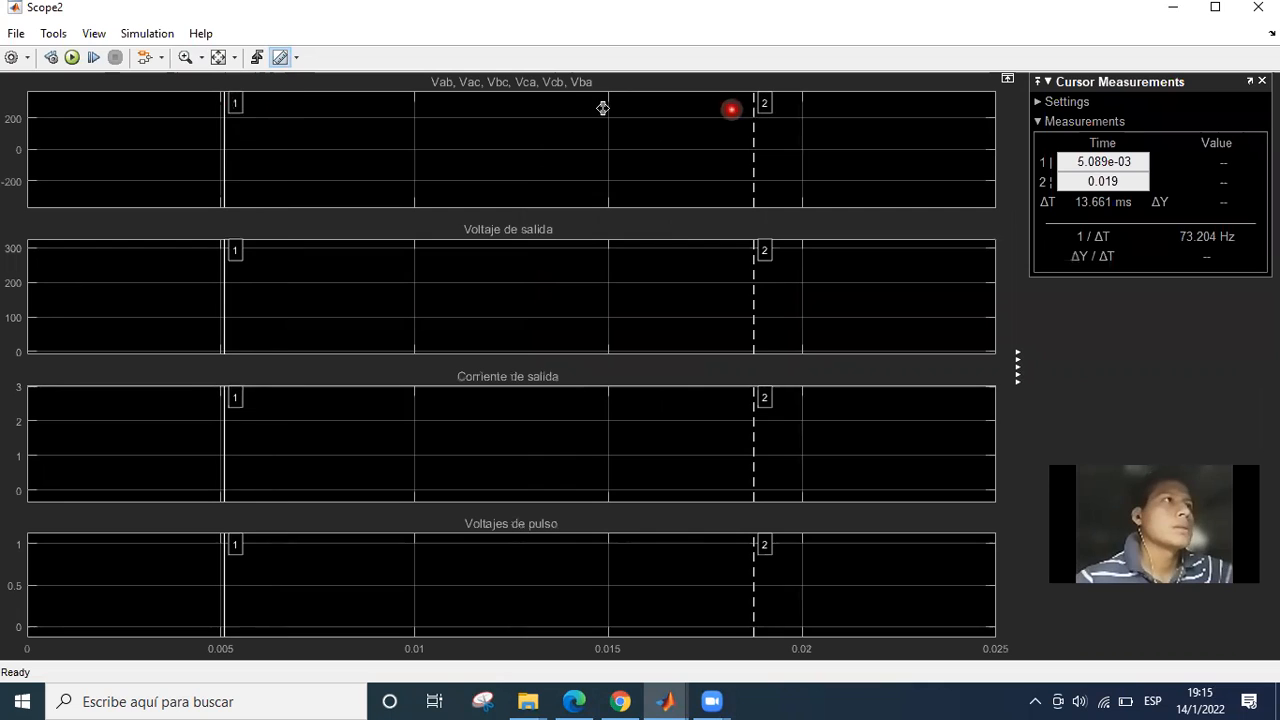
left_click_drag(650, 101, 641, 104)
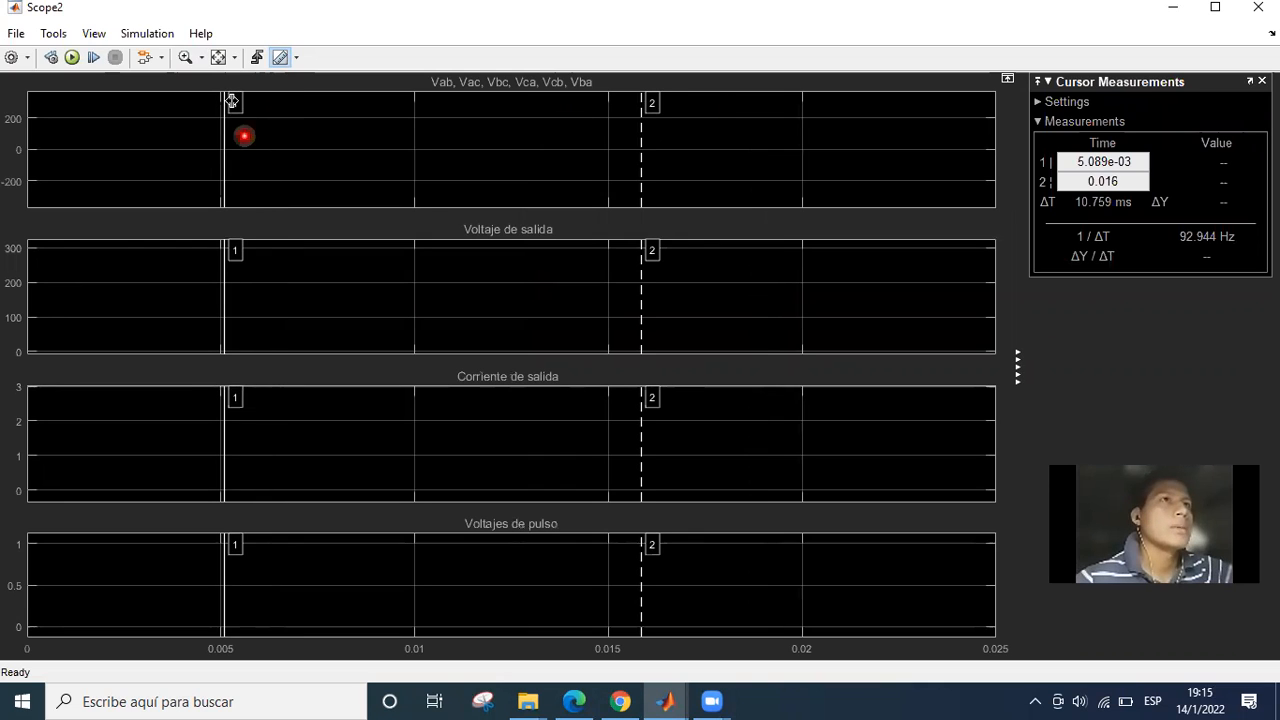
left_click_drag(235, 104, 100, 104)
left_click_drag(643, 104, 616, 104)
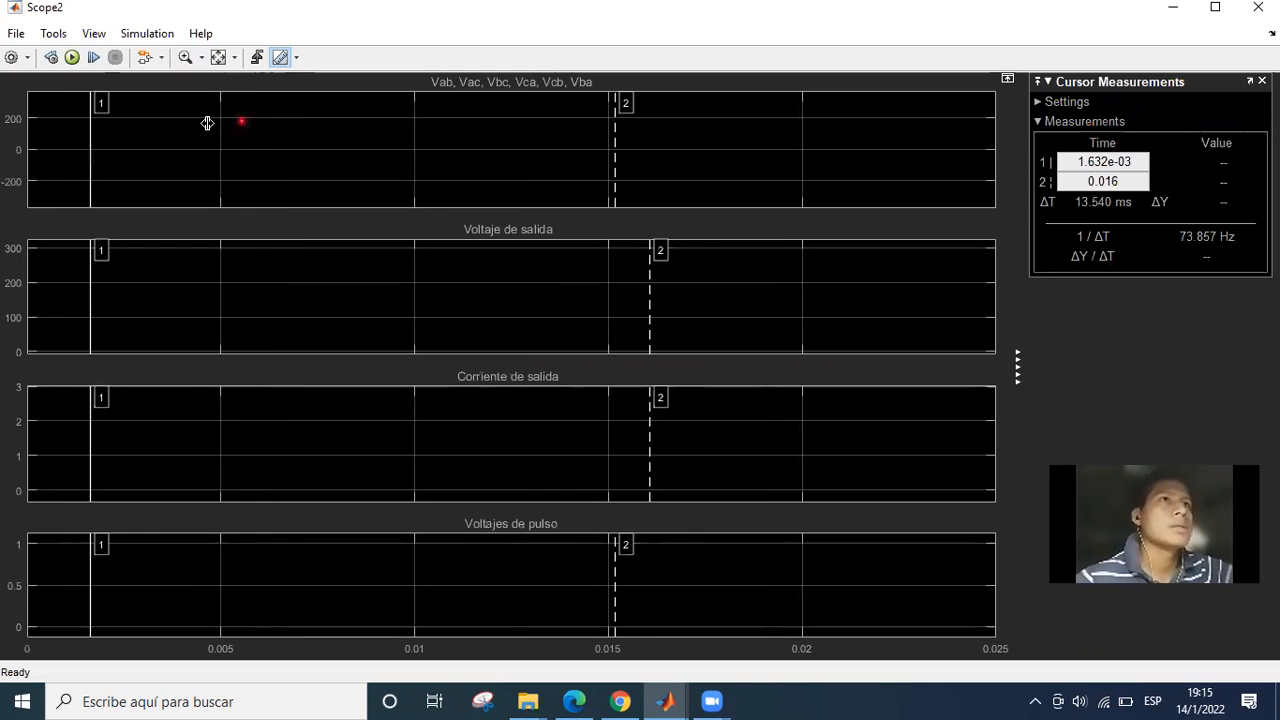
Check Scope2's legend option, and review and accept the first display's title, legend, grid and Y-limits properties.
left_click(98, 35)
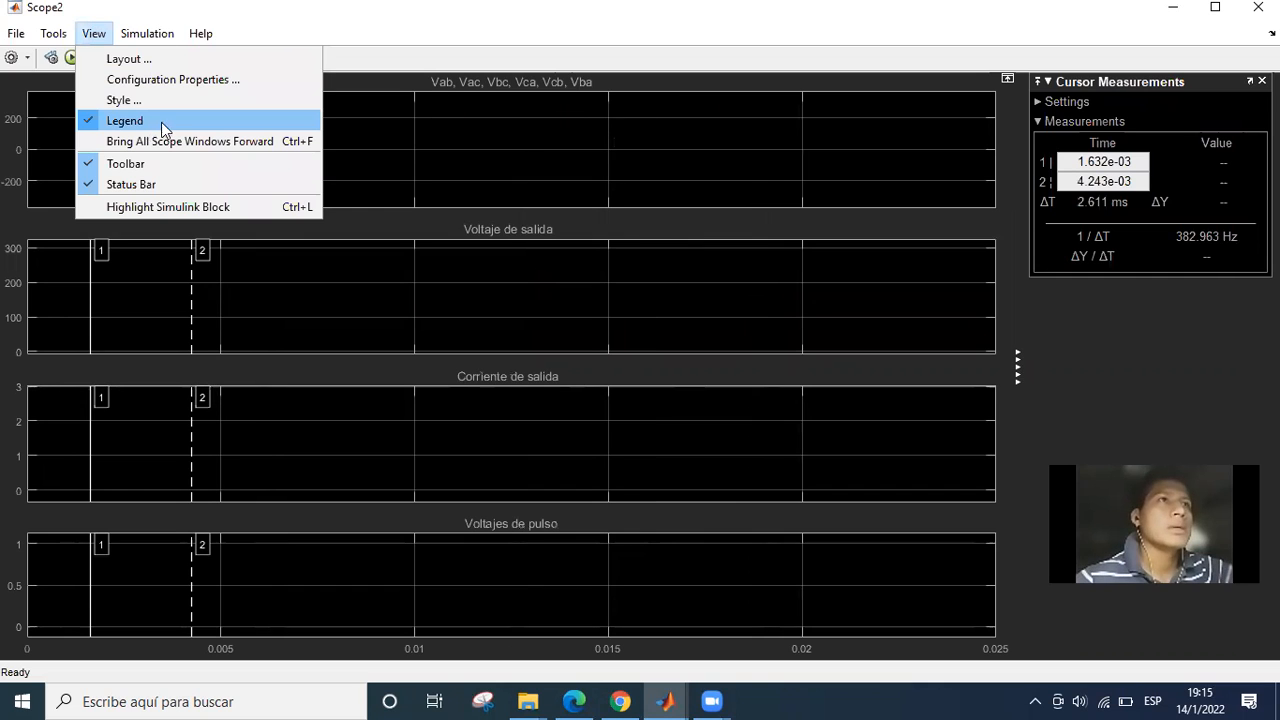
left_click(978, 129)
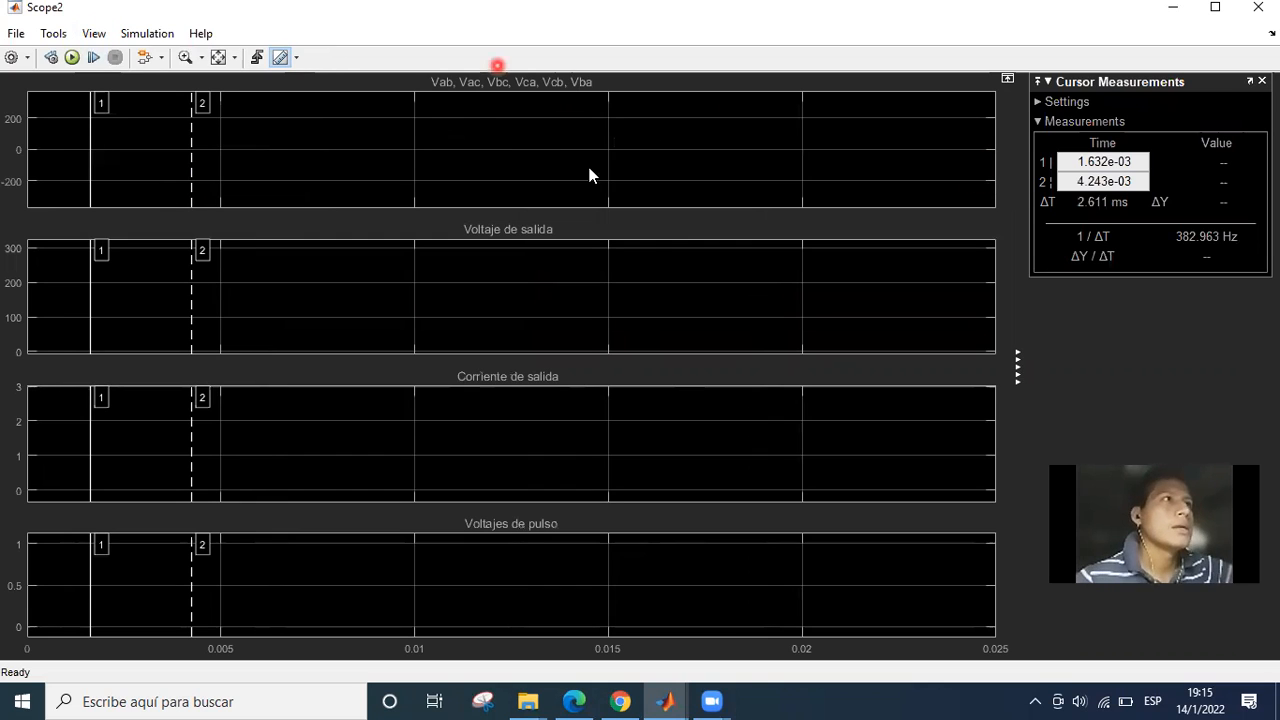
right_click(535, 133)
left_click(583, 89)
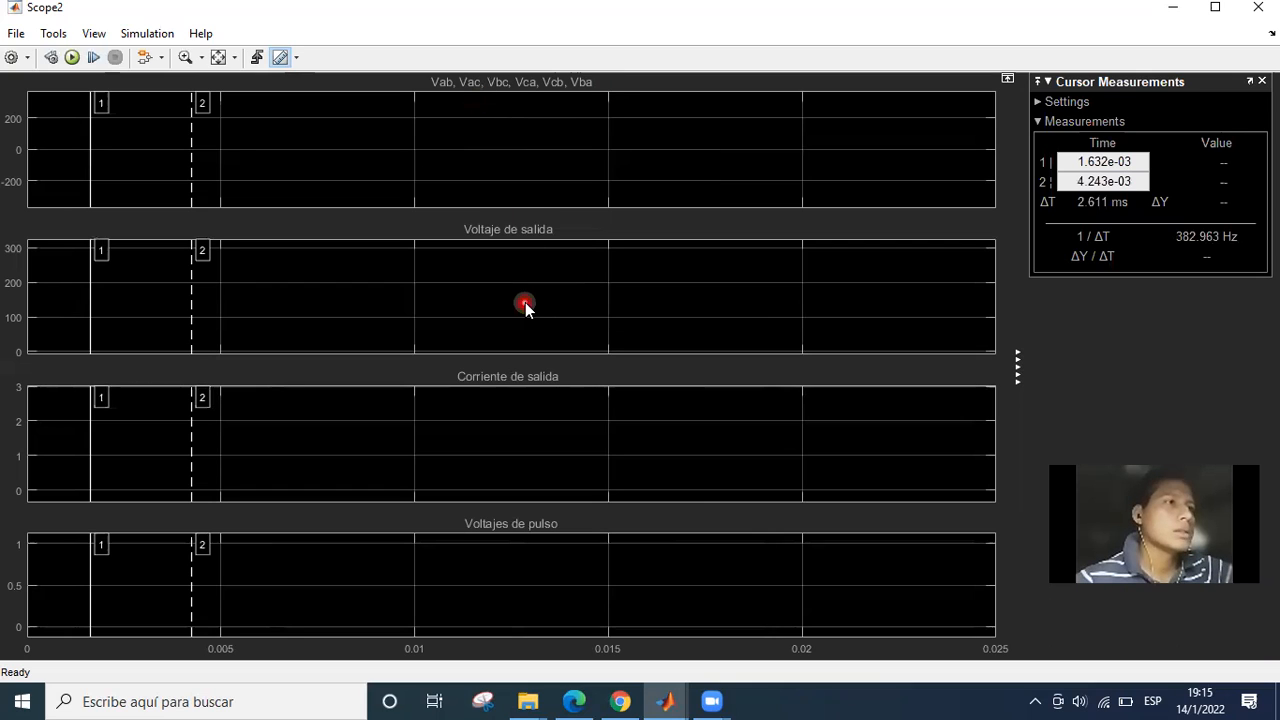
right_click(528, 196)
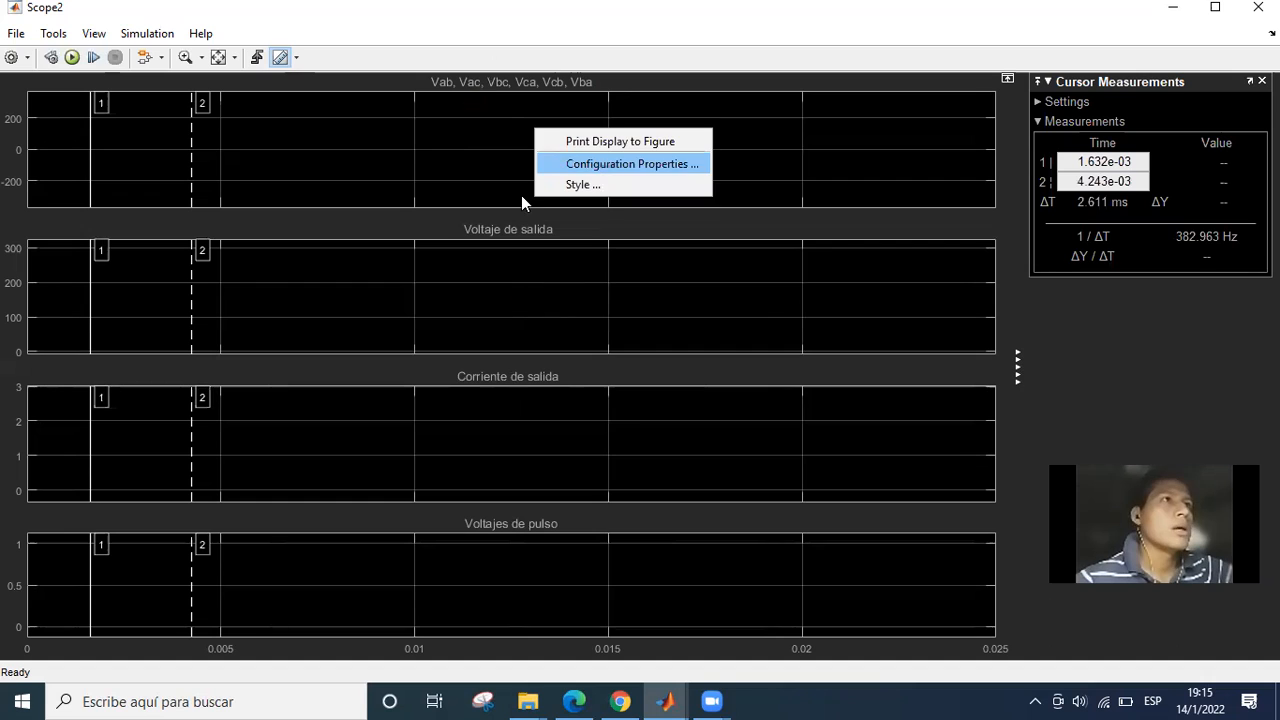
left_click(634, 163)
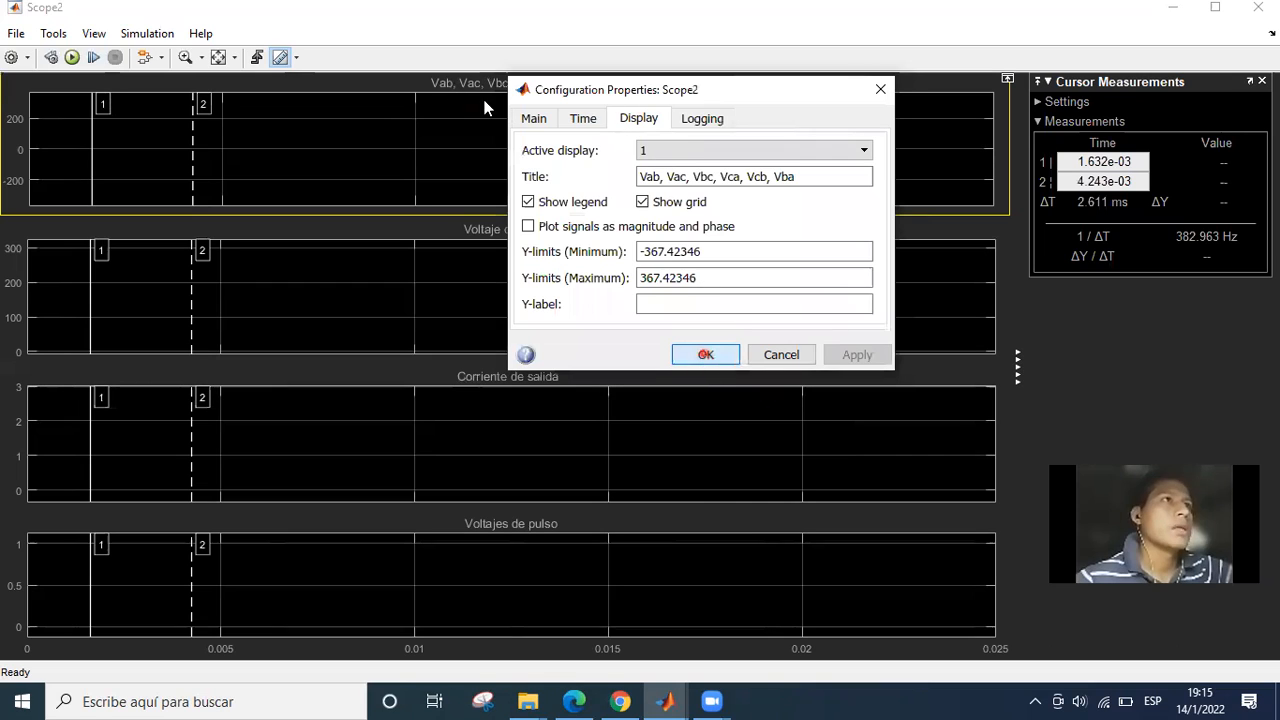
left_click(706, 356)
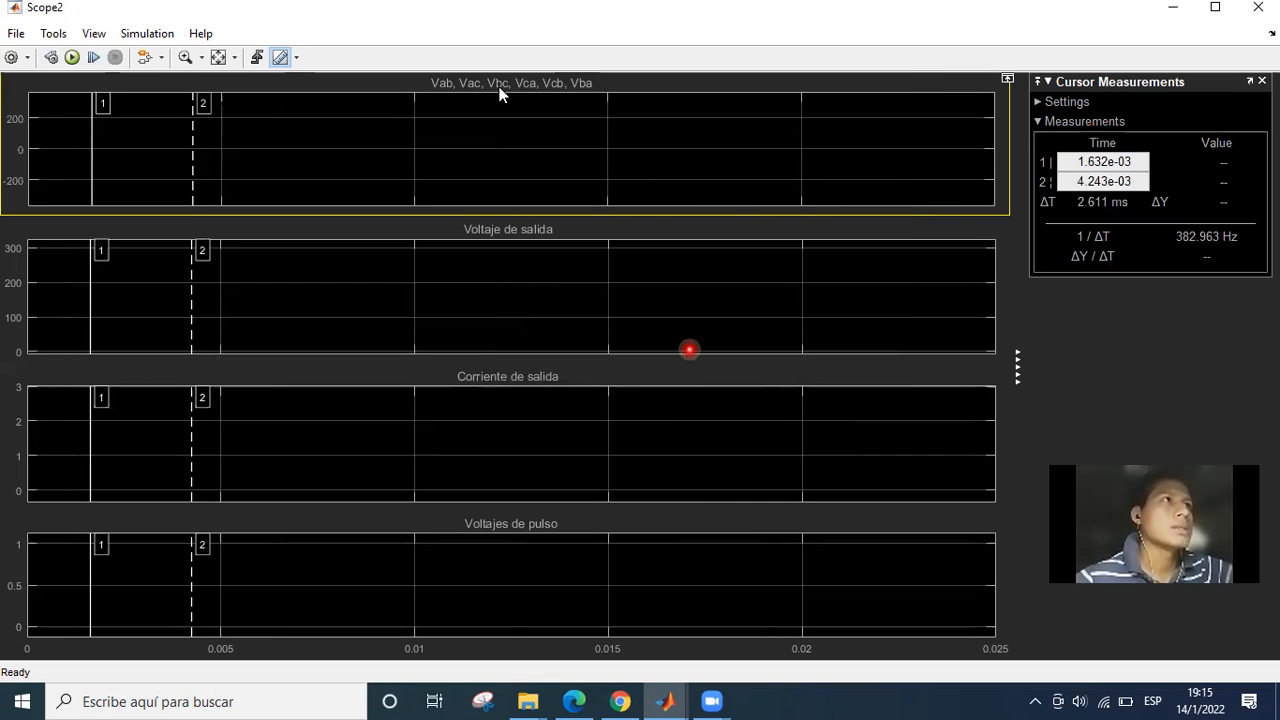
Go over Scope2's line voltage, output voltage, output current and pulse voltage displays, and return to the model at the Scope1 block.
left_click(497, 83)
left_click(490, 242)
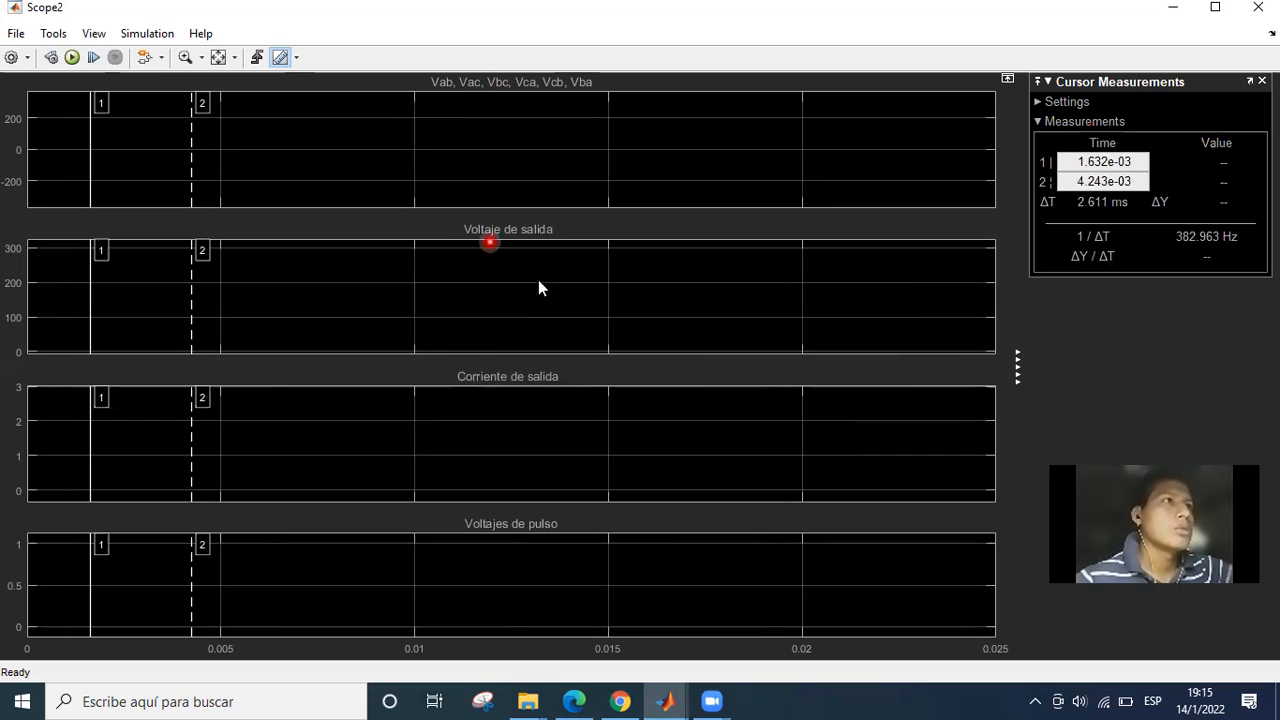
left_click(539, 280)
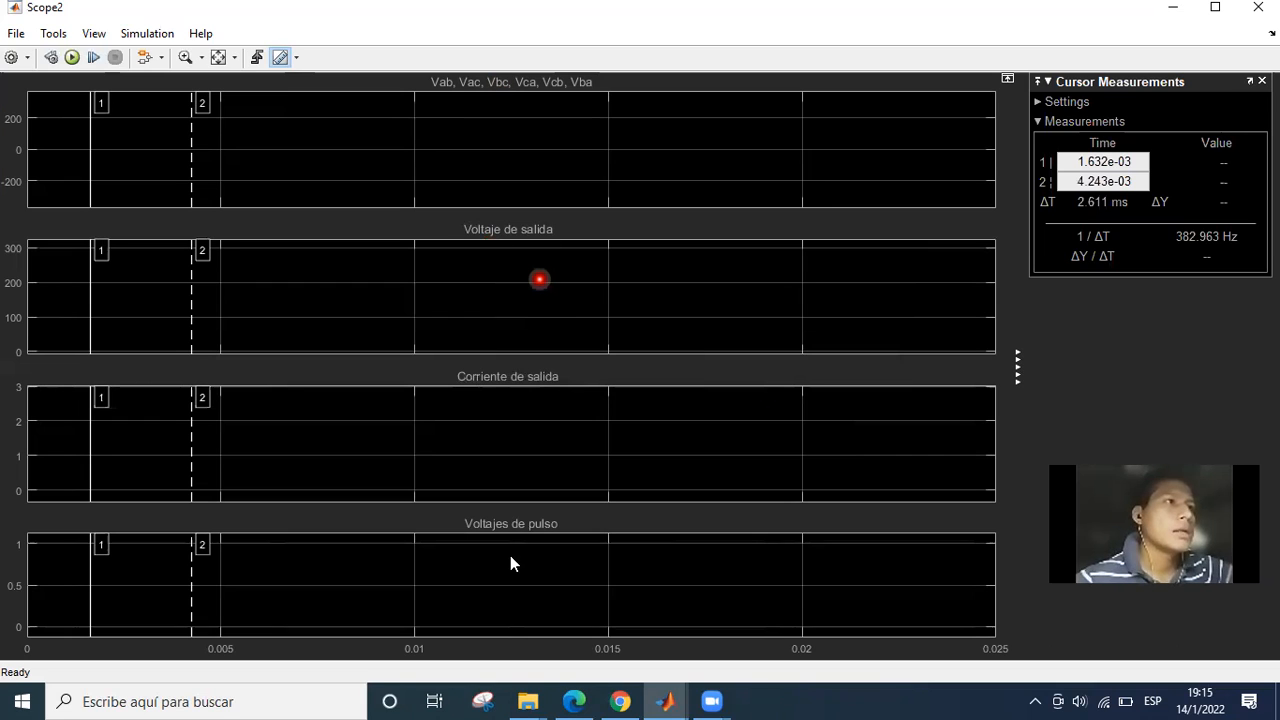
left_click(194, 506)
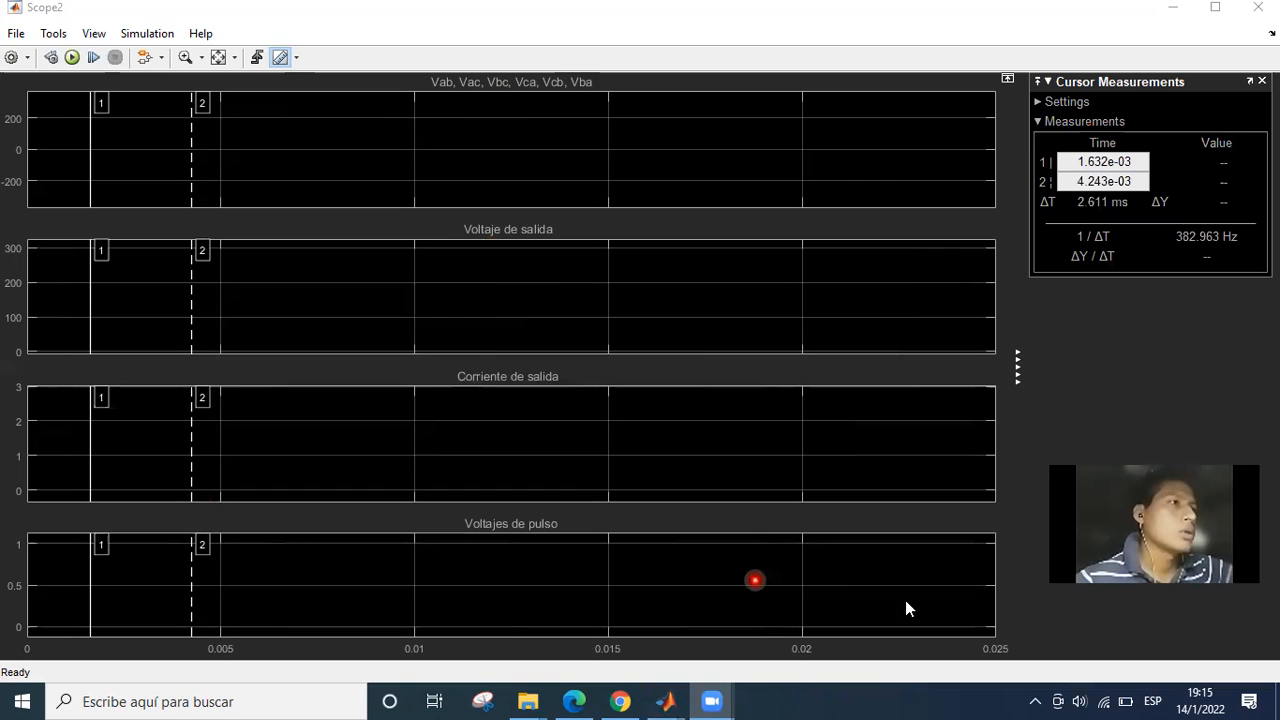
left_click(1168, 7)
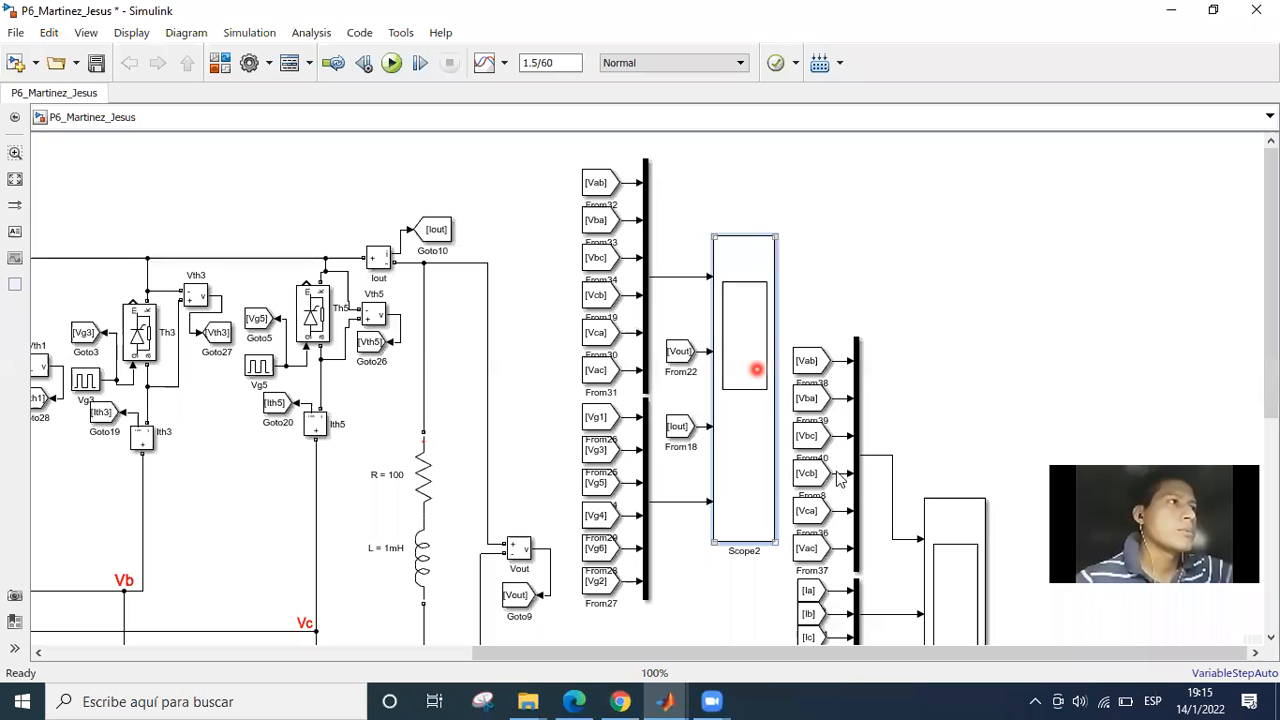
left_click(834, 188)
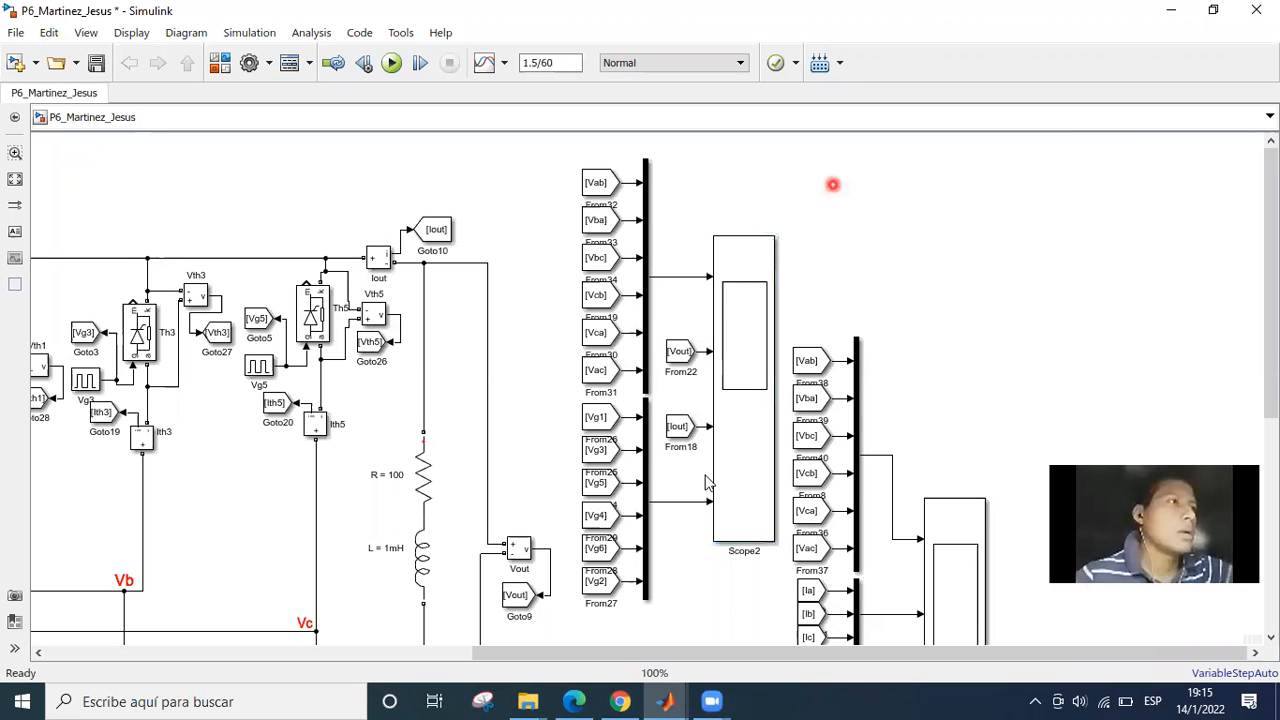
left_click_drag(703, 626, 775, 246)
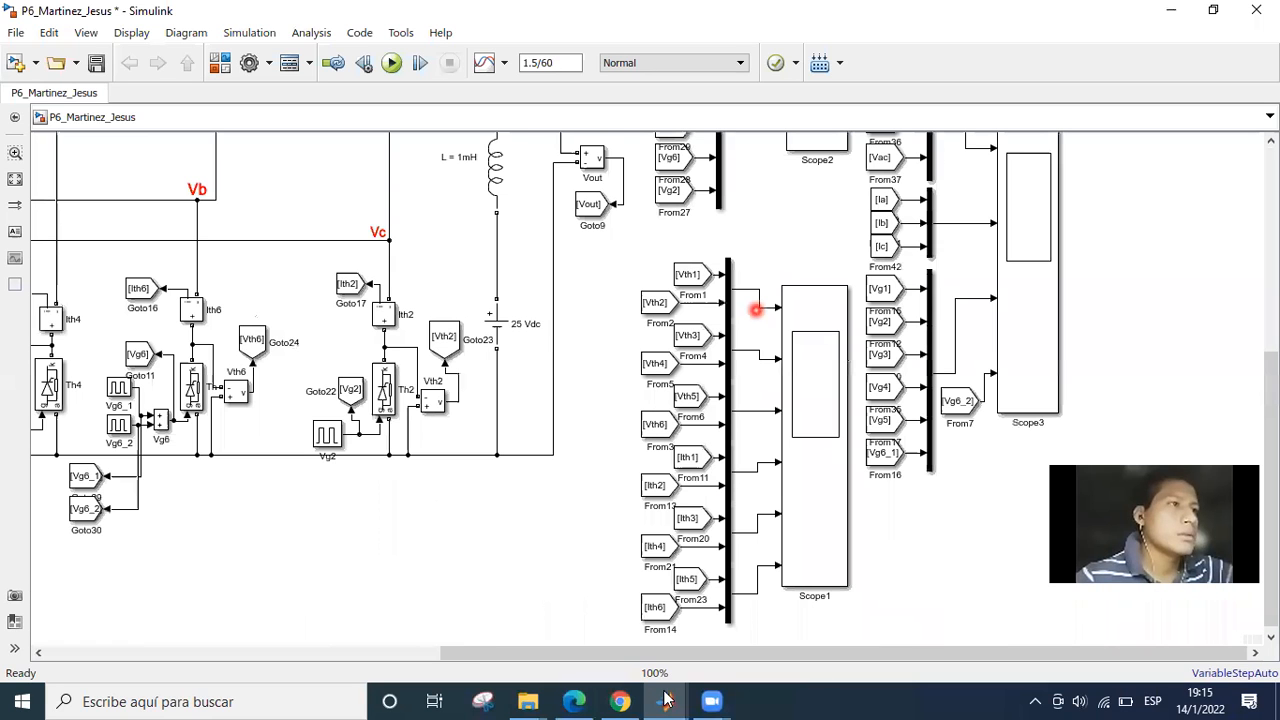
Switch to the assignment PDF in Edge and mark the semiconductor voltage and current requirement with a pen stroke.
left_click(665, 700)
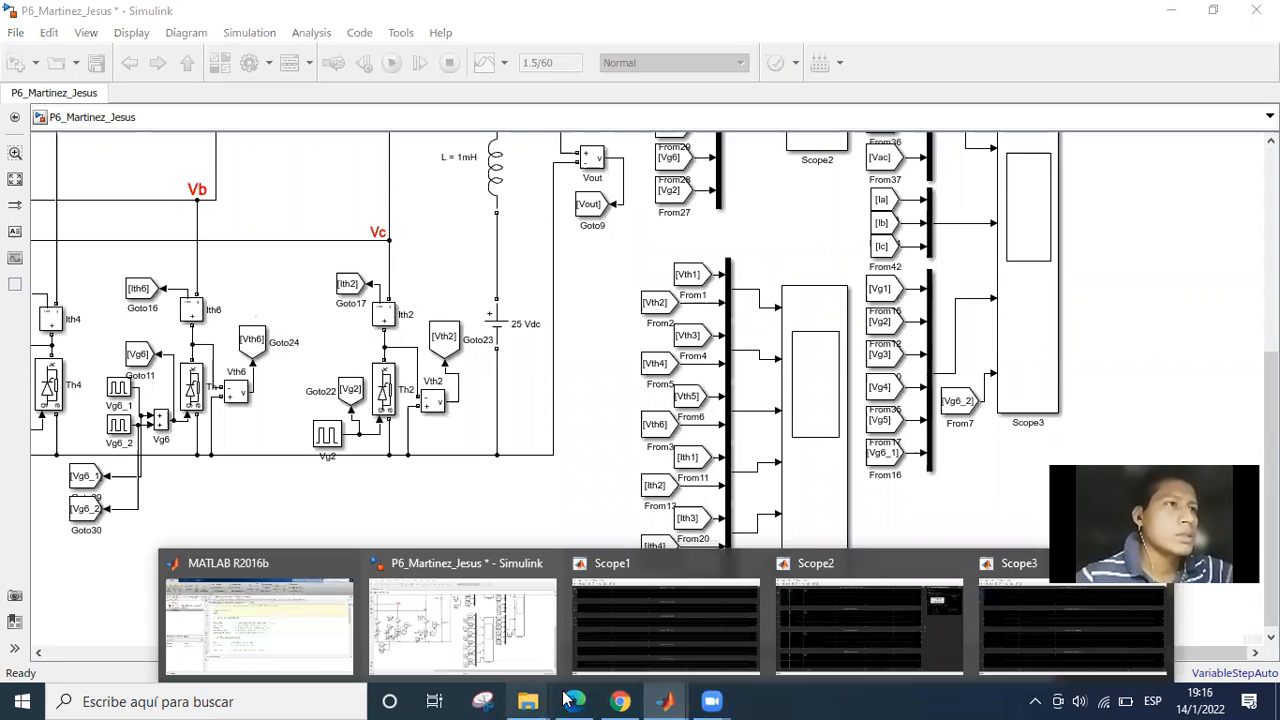
left_click(574, 701)
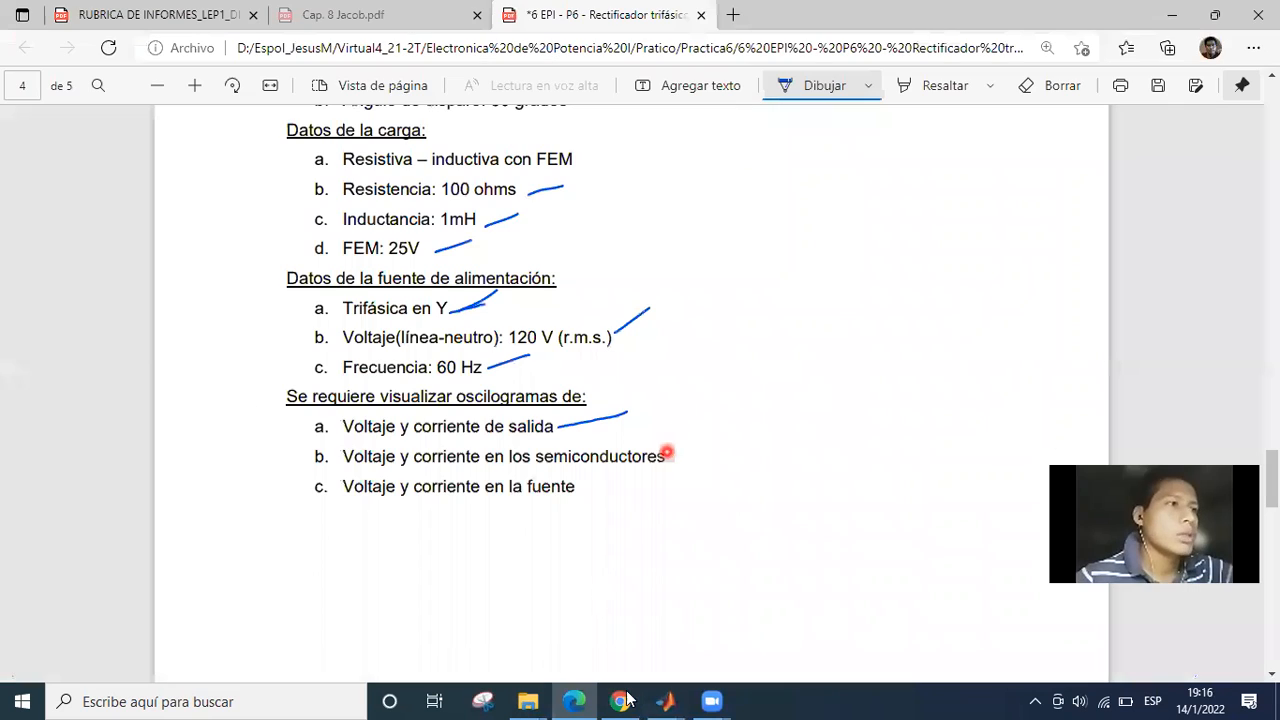
left_click_drag(679, 455, 679, 428)
Return to the Simulink model, open Scope1 and review its Vth1 to Vth6 voltage and Ith1 to Ith6 current displays.
left_click(665, 699)
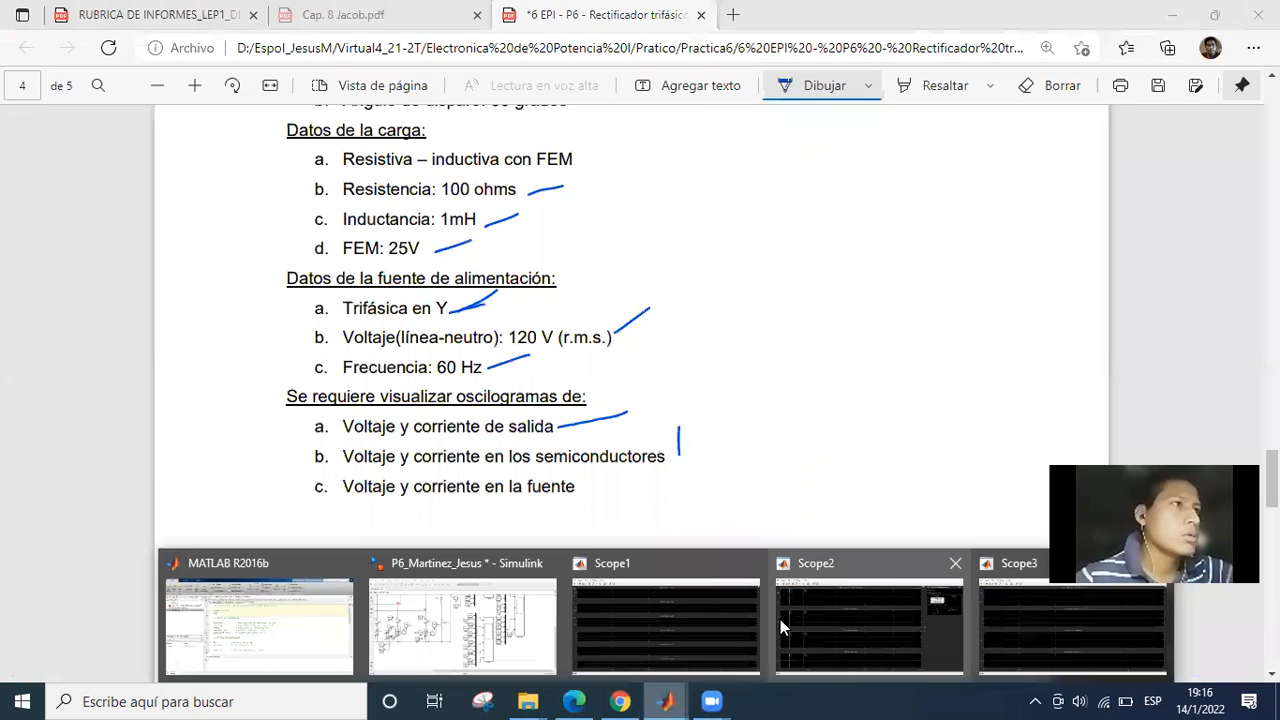
left_click(780, 619)
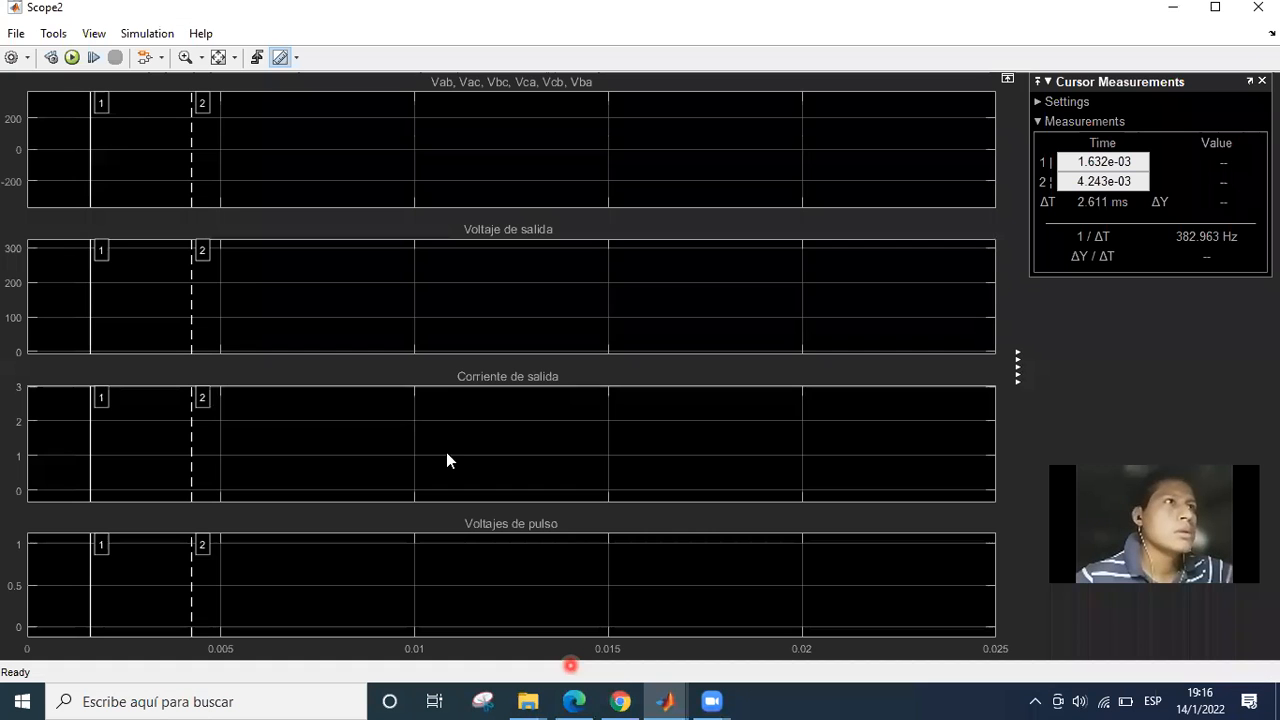
left_click(665, 699)
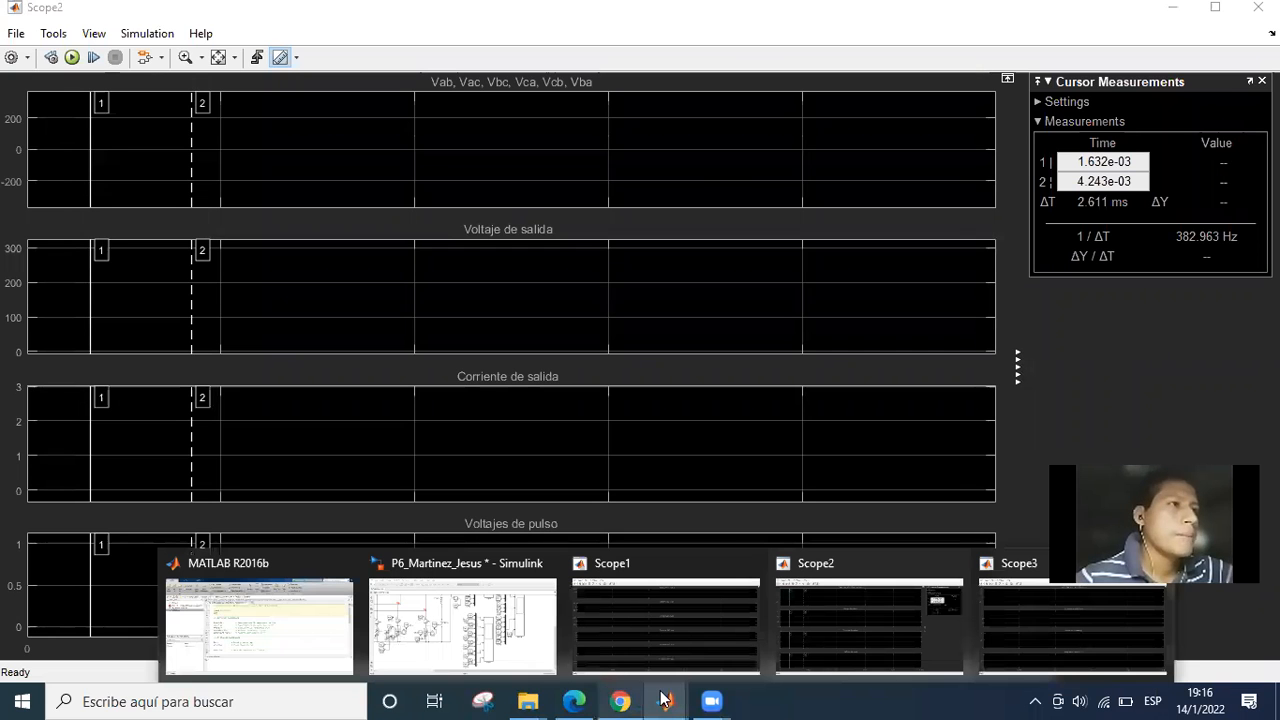
left_click(517, 641)
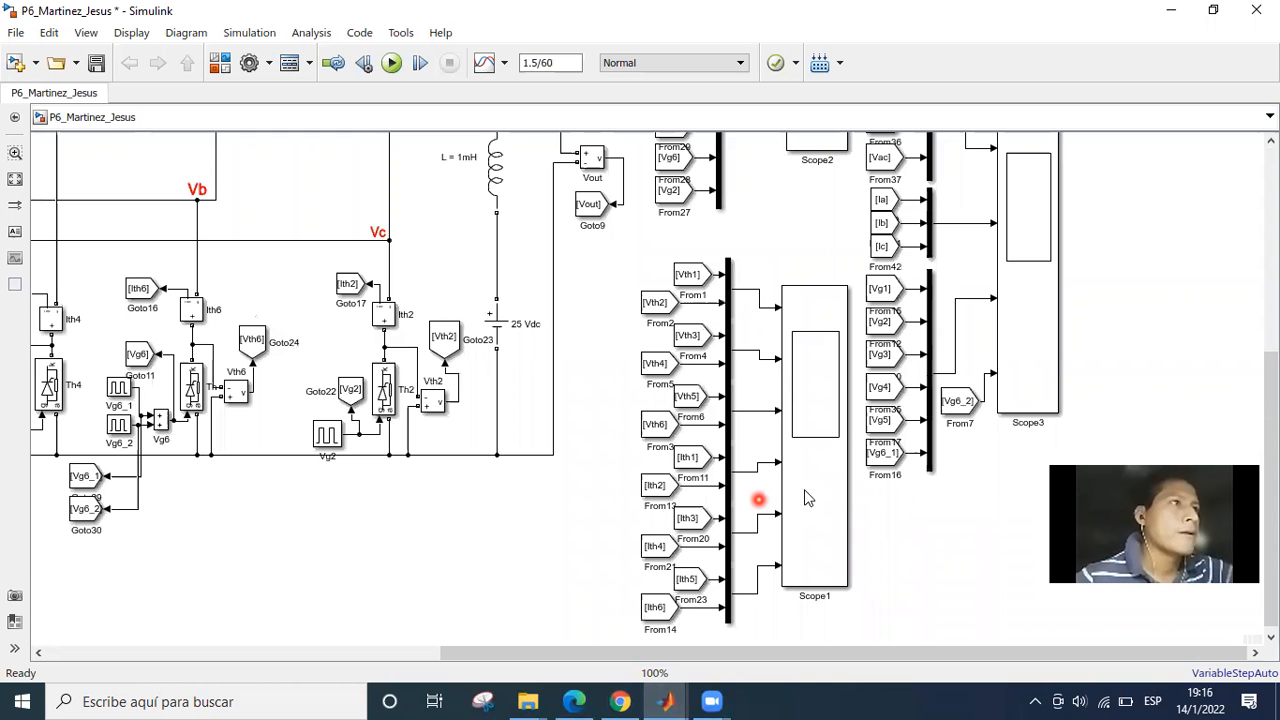
left_click(816, 362)
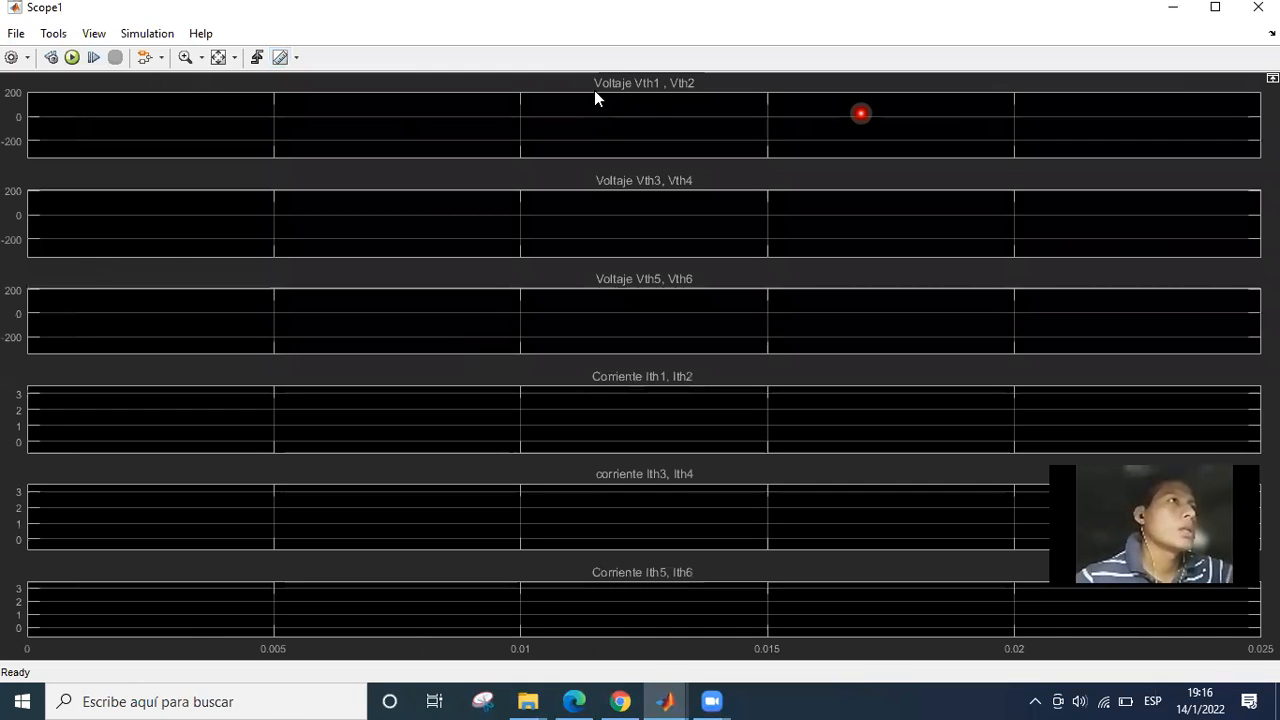
left_click(662, 92)
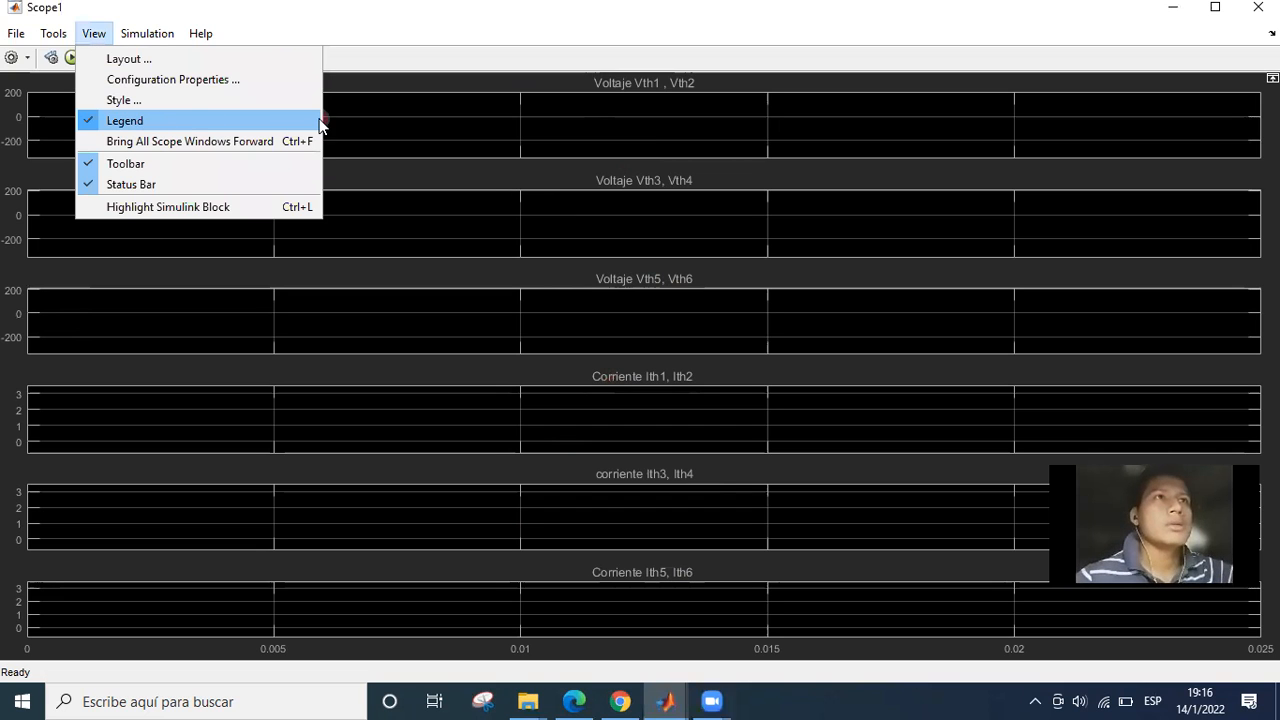
left_click(179, 34)
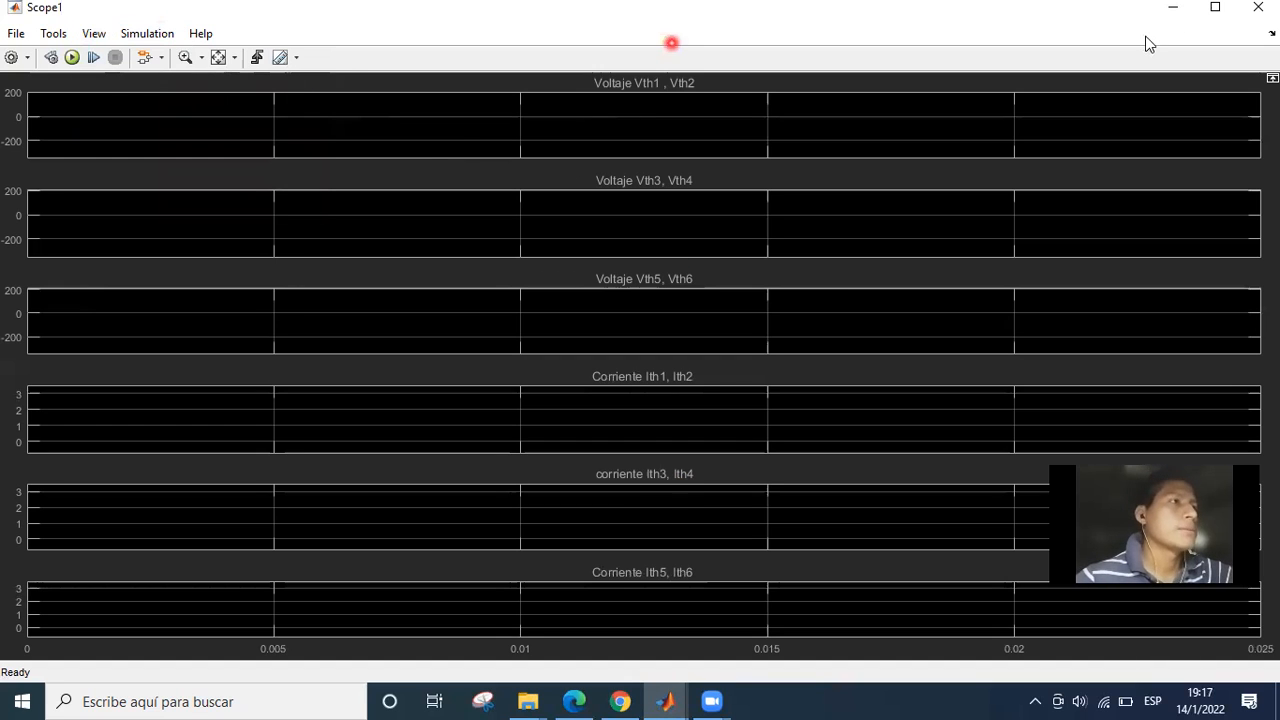
Mark the source voltage and current requirement in the assignment PDF, and open Scope3 to view the line voltage, line current and gate voltage displays.
key("alt+Tab")
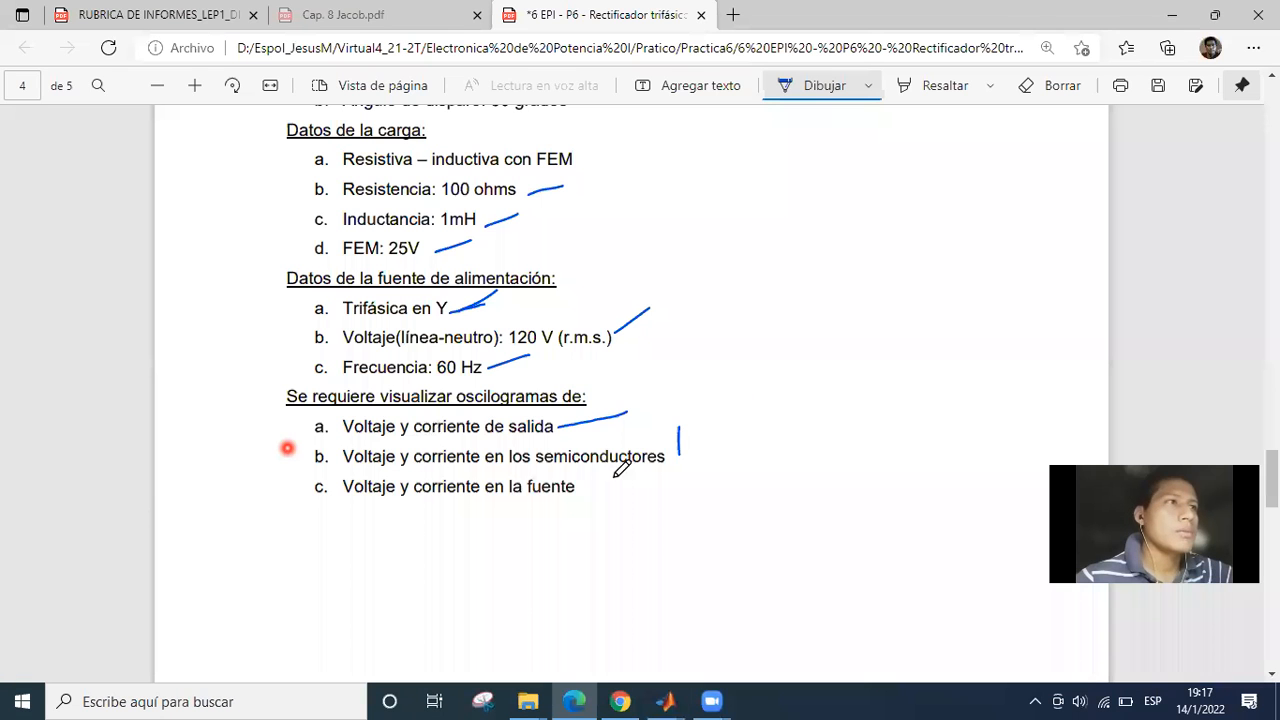
left_click_drag(581, 492, 668, 465)
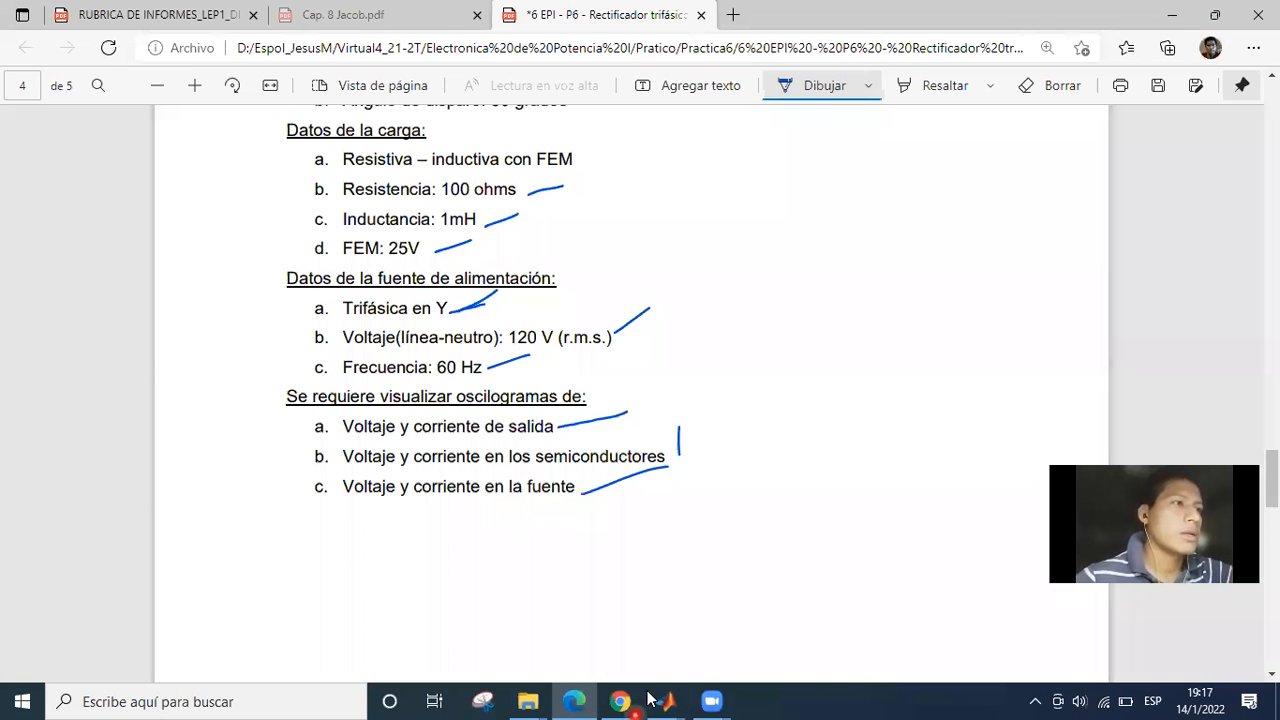
left_click(660, 699)
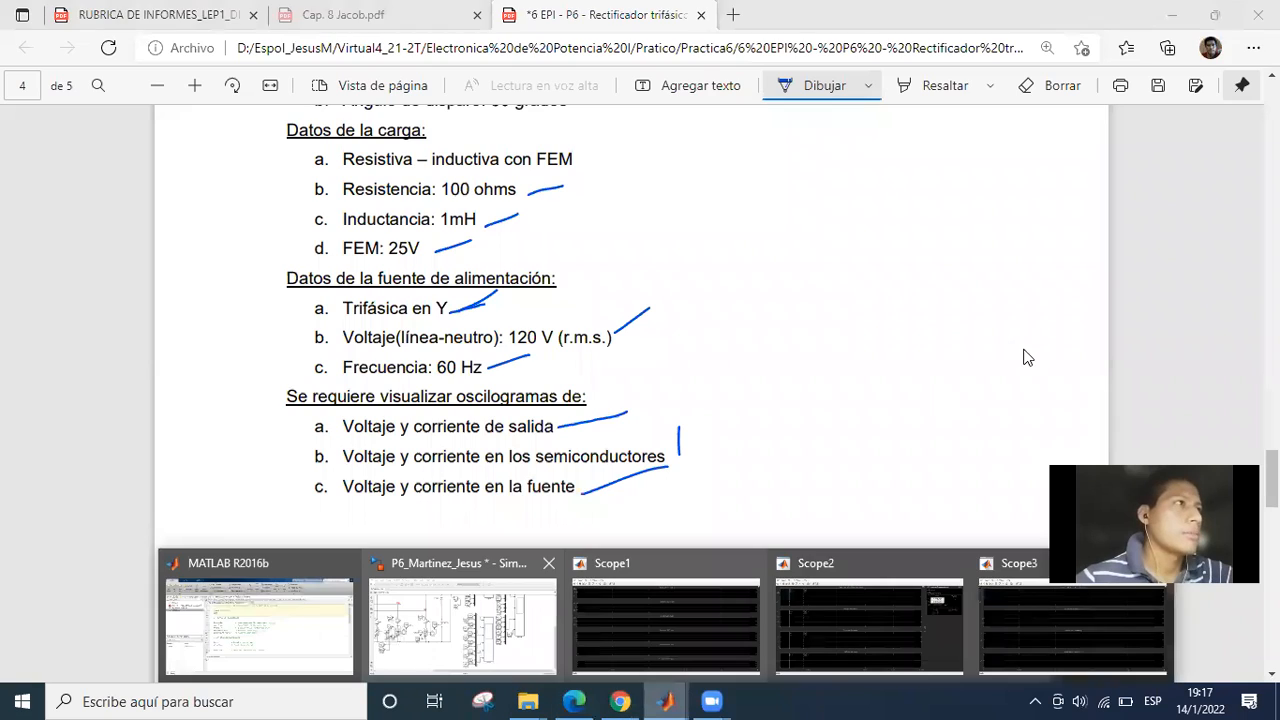
left_click(1062, 622)
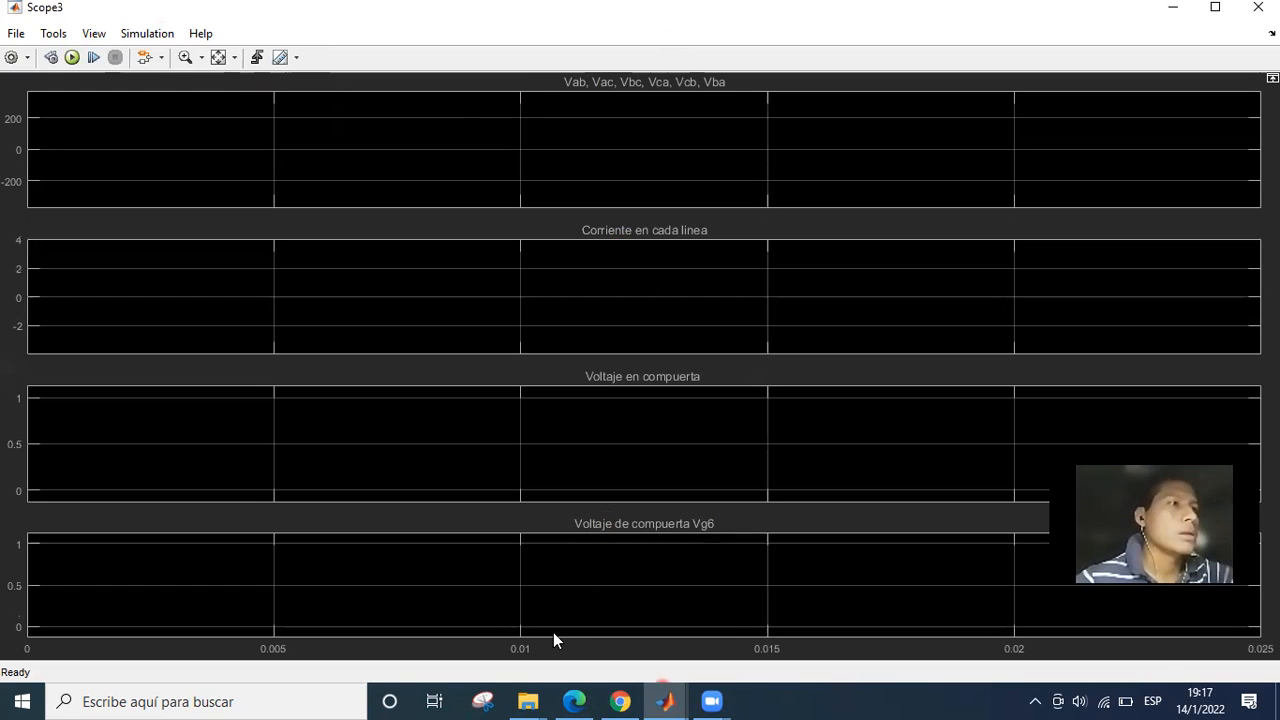
Return to the Simulink model and look over the complete rectifier circuit with all three scopes at 60% zoom.
mouse_move(665, 700)
left_click(456, 634)
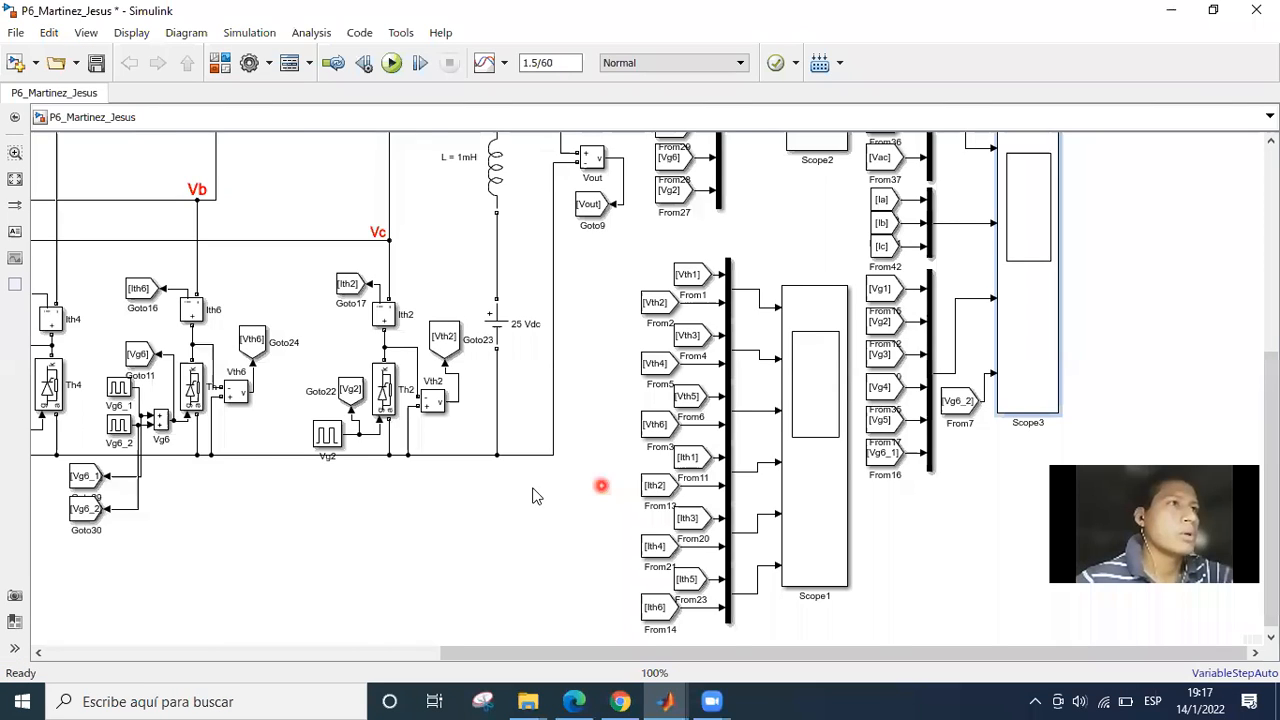
scroll(585, 543, "down", 2)
scroll(632, 534, "down", 2)
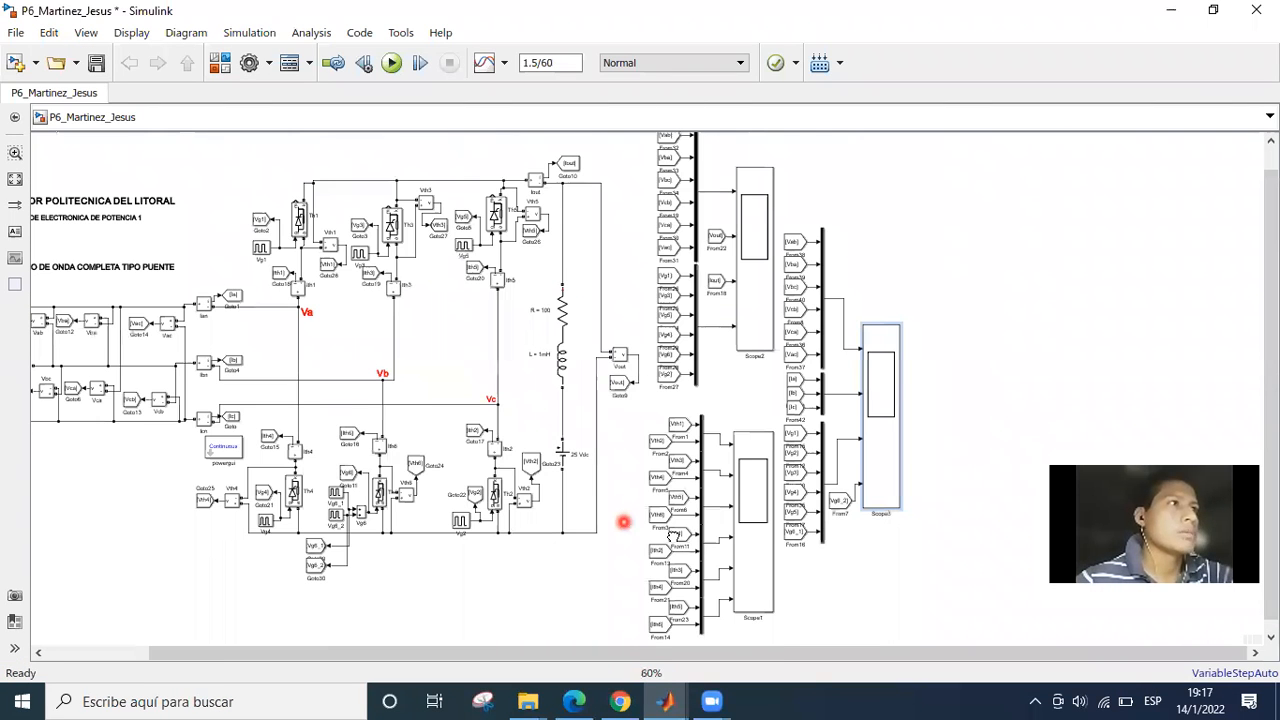
left_click_drag(624, 522, 740, 548)
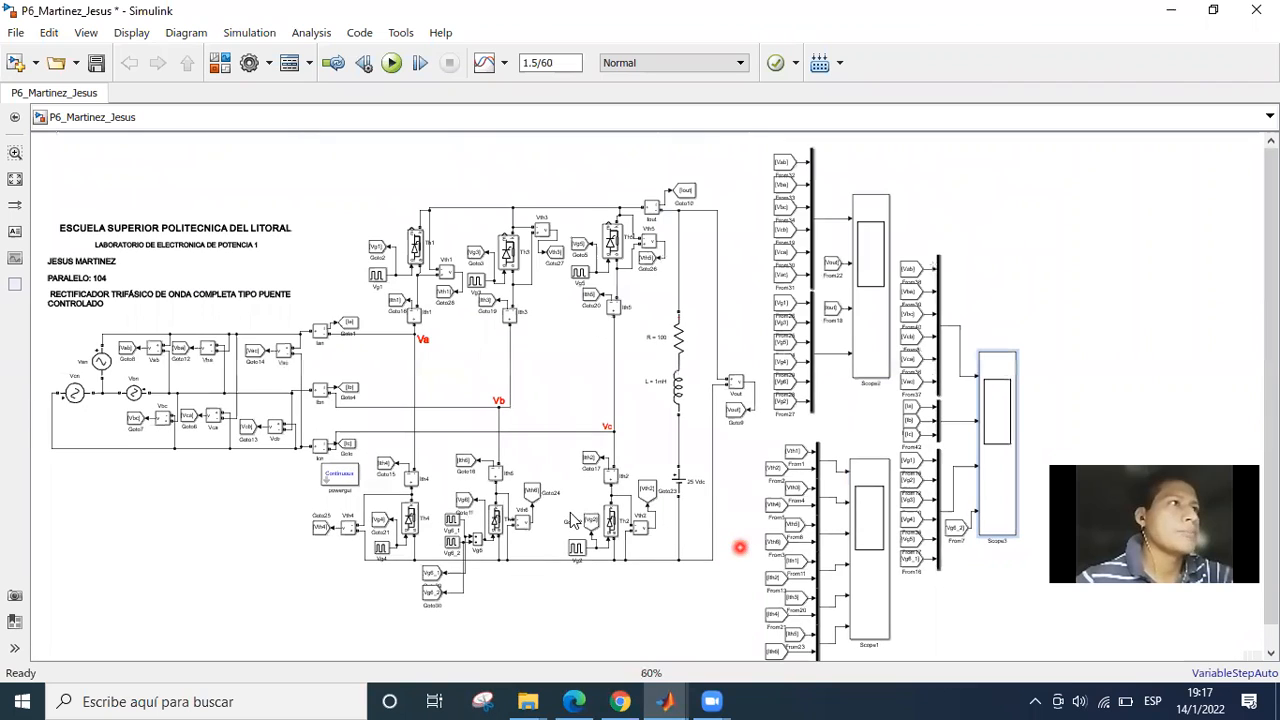
left_click_drag(551, 401, 608, 388)
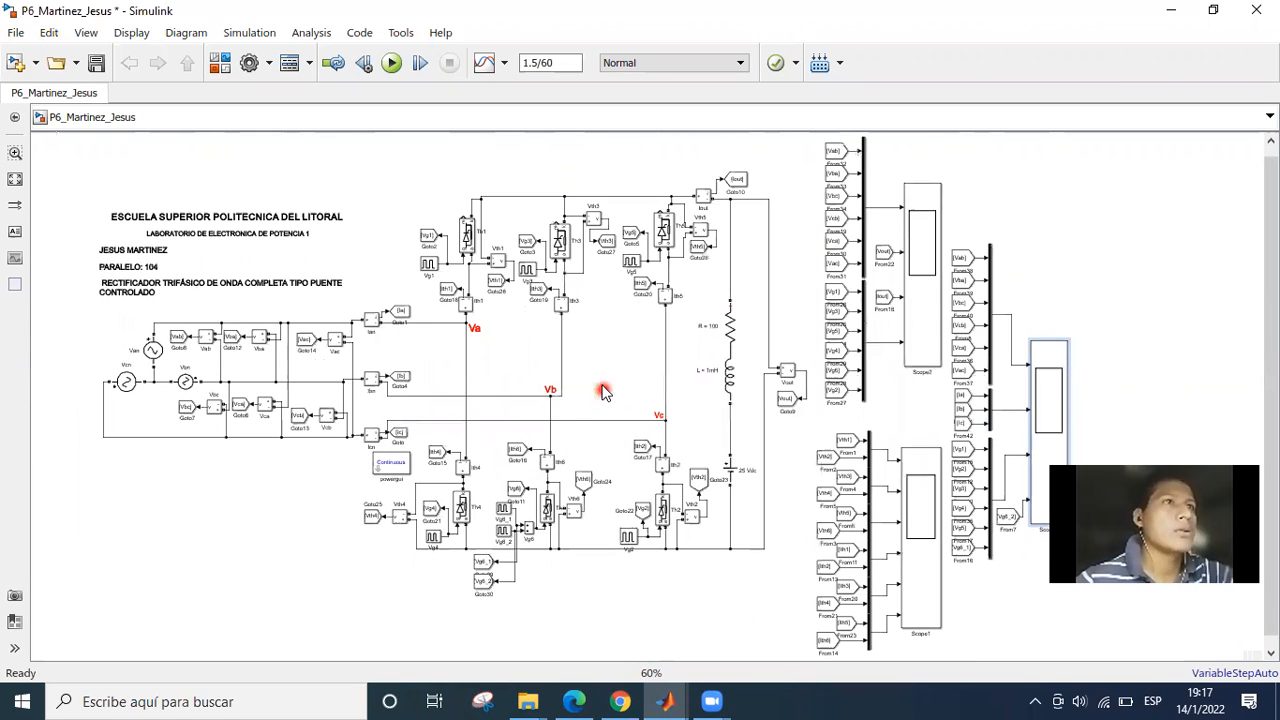
left_click(571, 397)
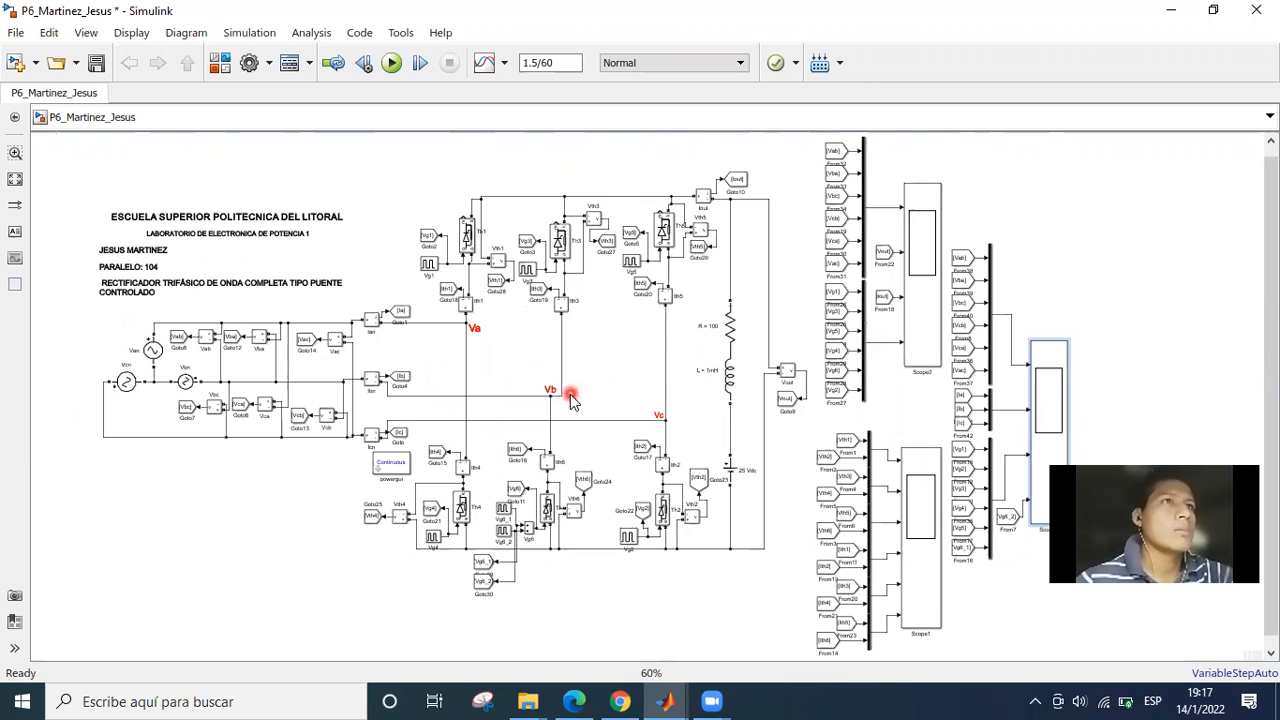
double_click(615, 379)
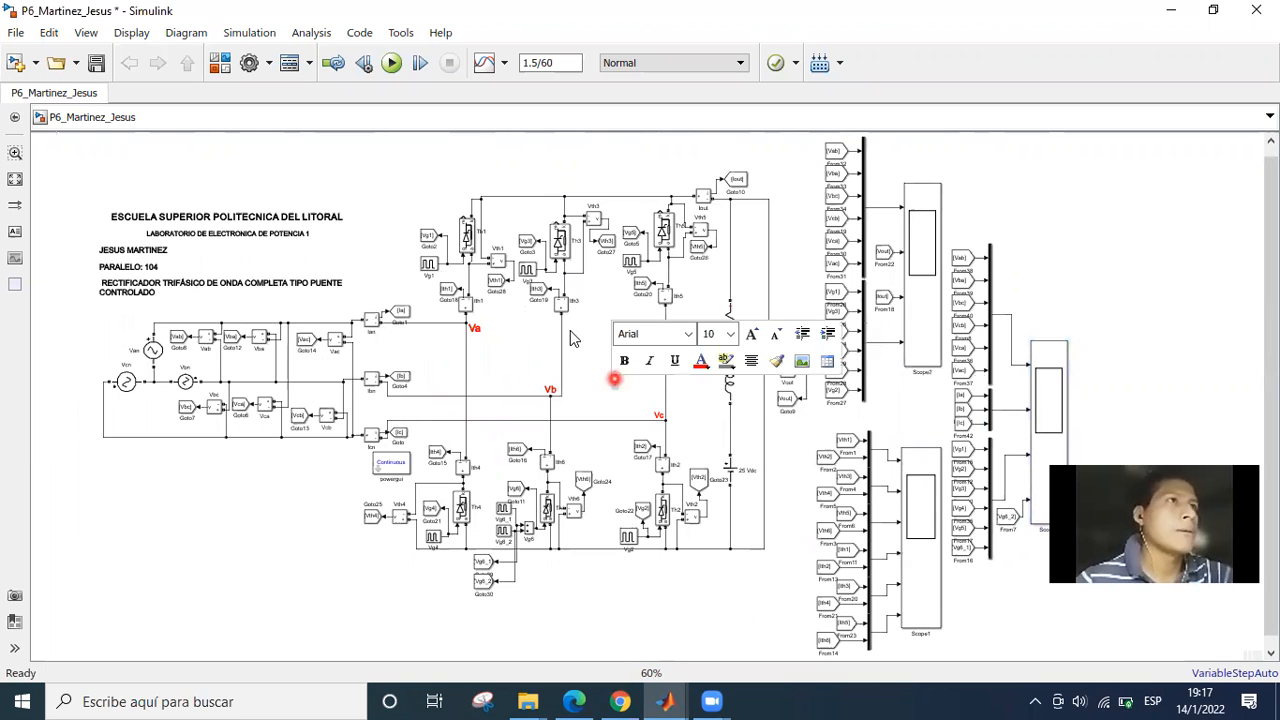